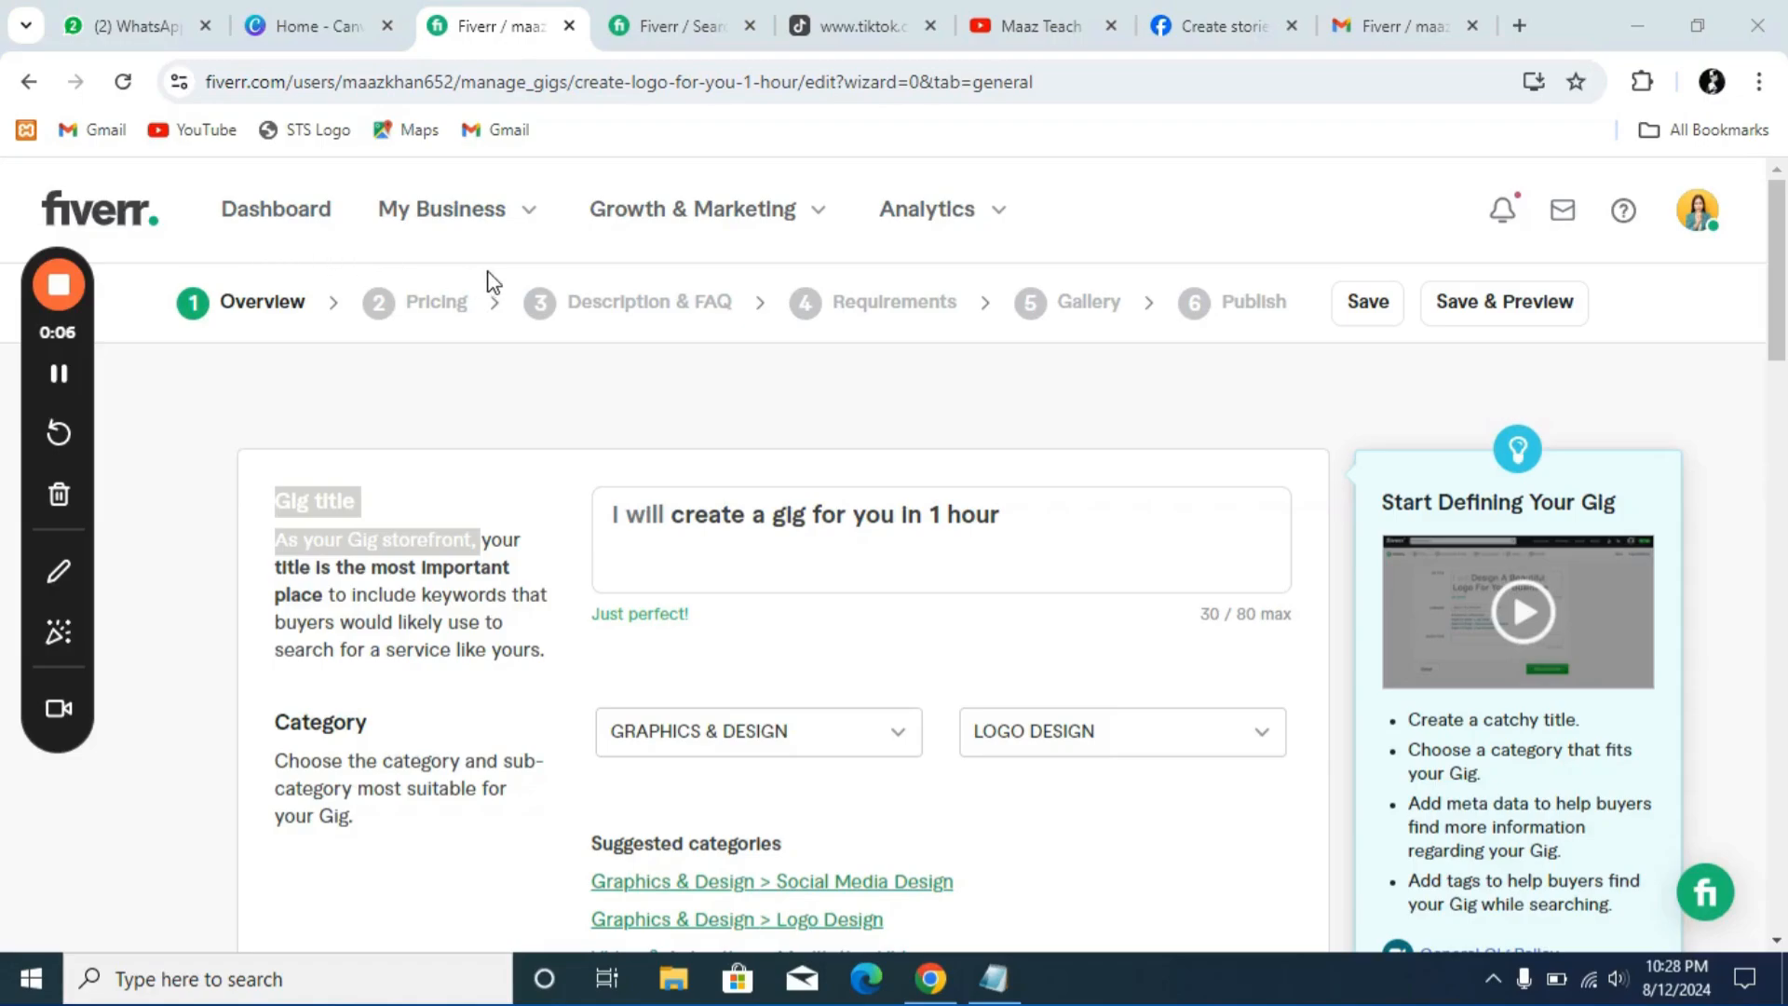
drag(222, 209, 730, 459)
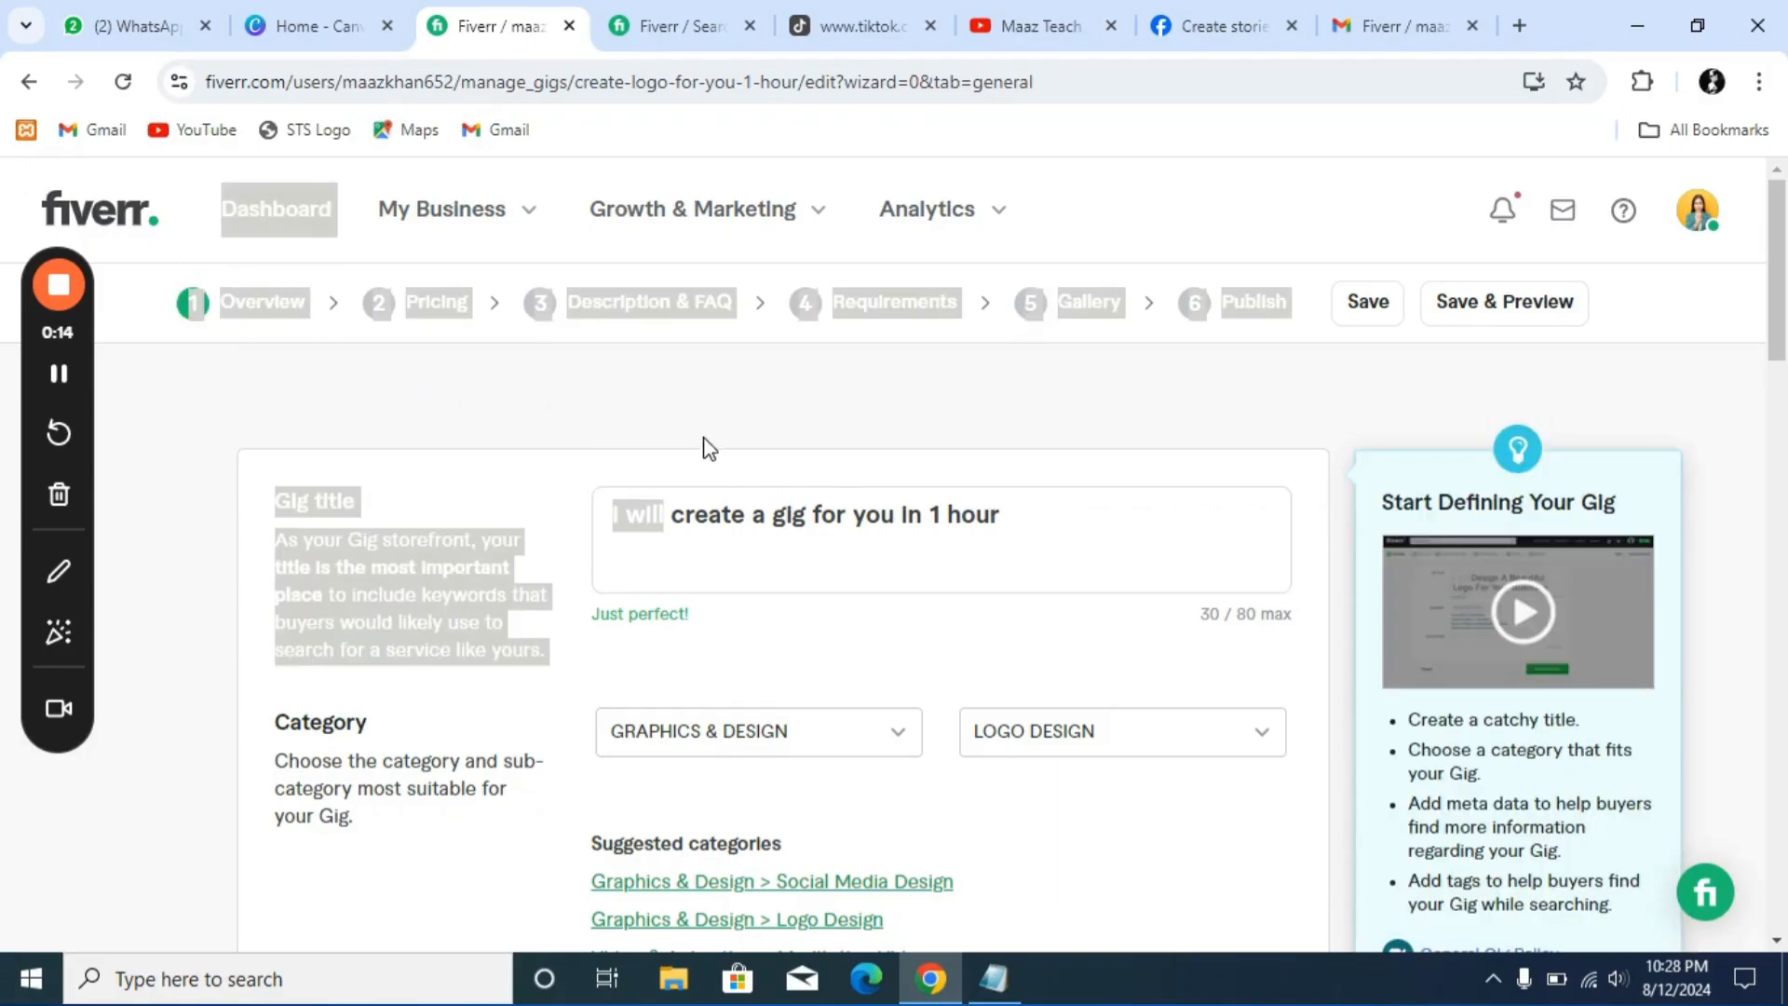
scroll(464, 285, down, 3)
scroll(528, 275, up, 3)
click(283, 499)
drag(273, 500, 388, 519)
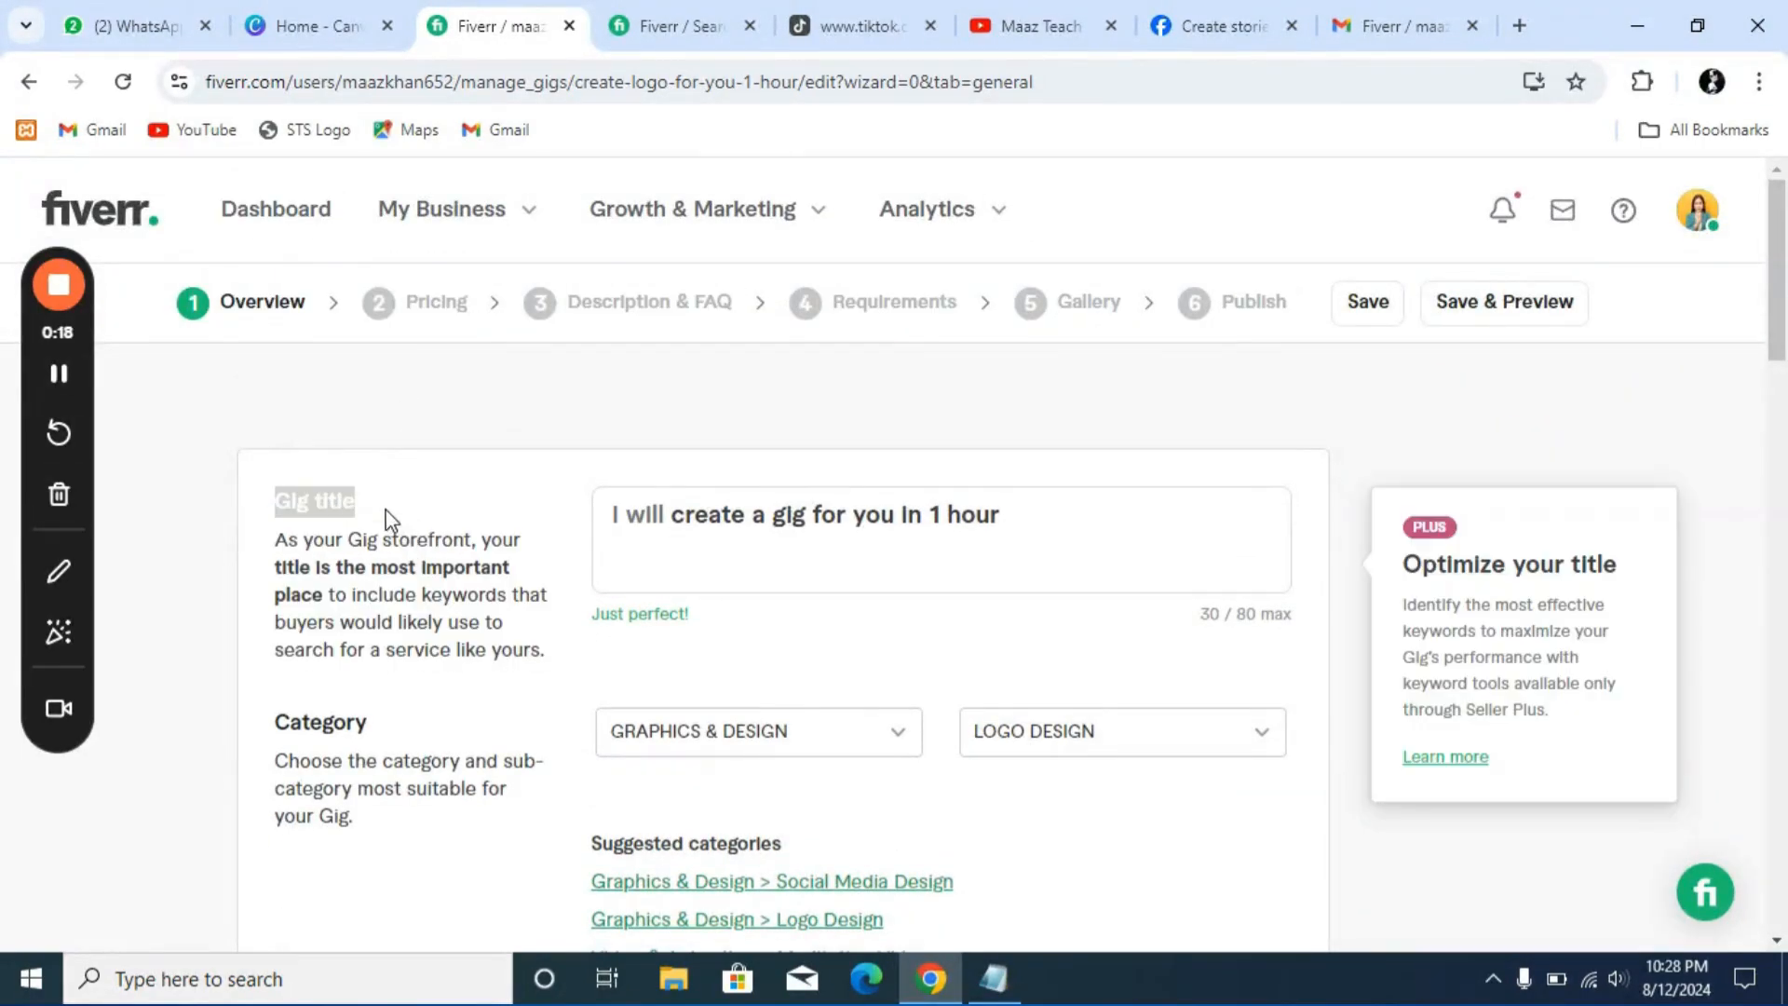
Replace the gig title text after "I will" with "creat a logo for you in 1 hour"
drag(1016, 522, 693, 493)
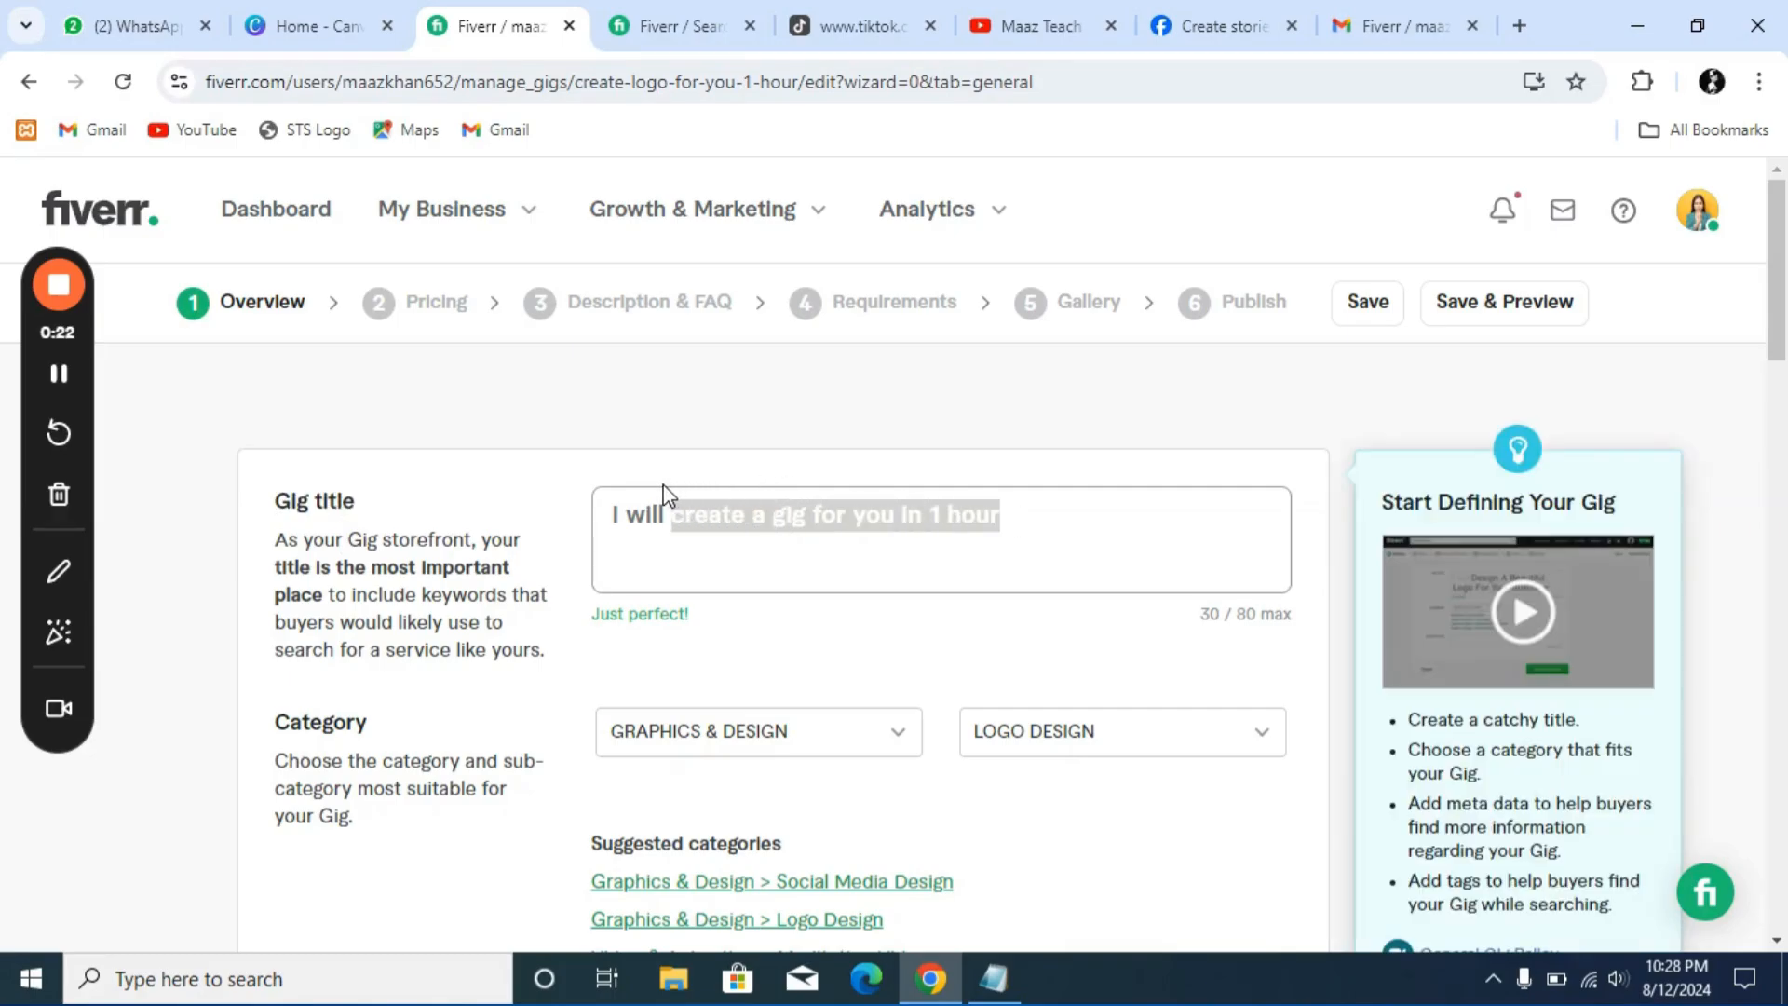
key(BackSpace)
text(cre)
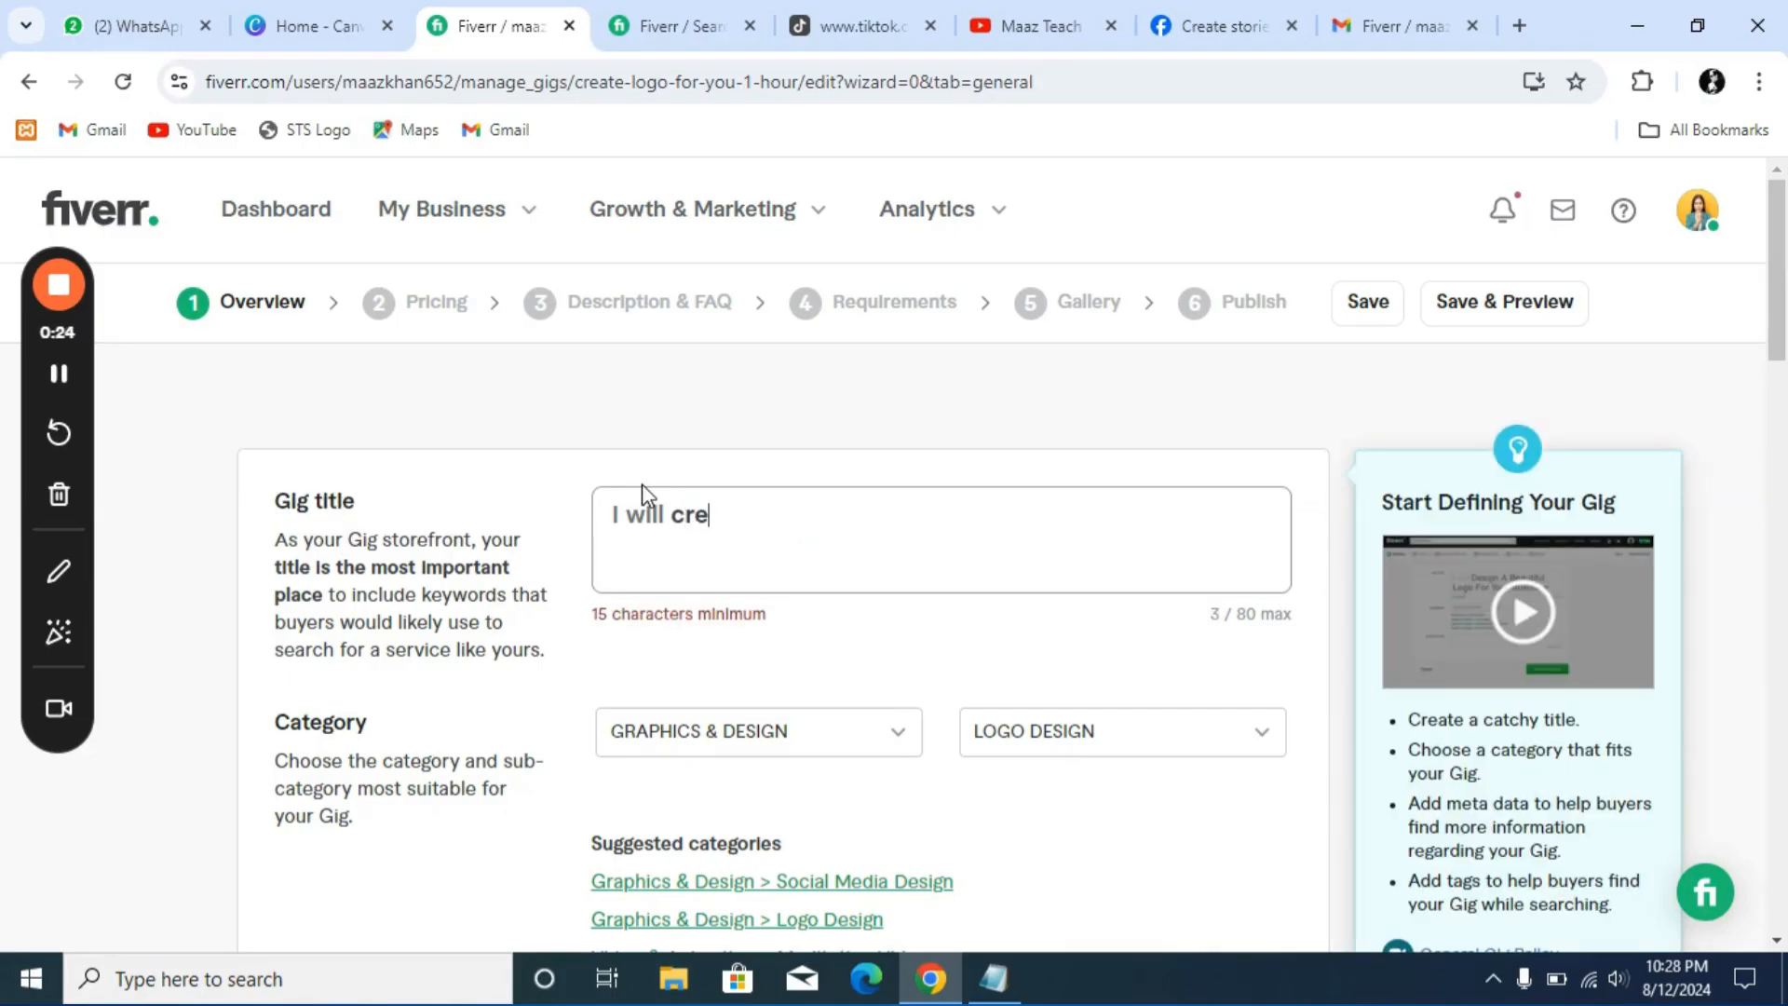
text(at a logo for you)
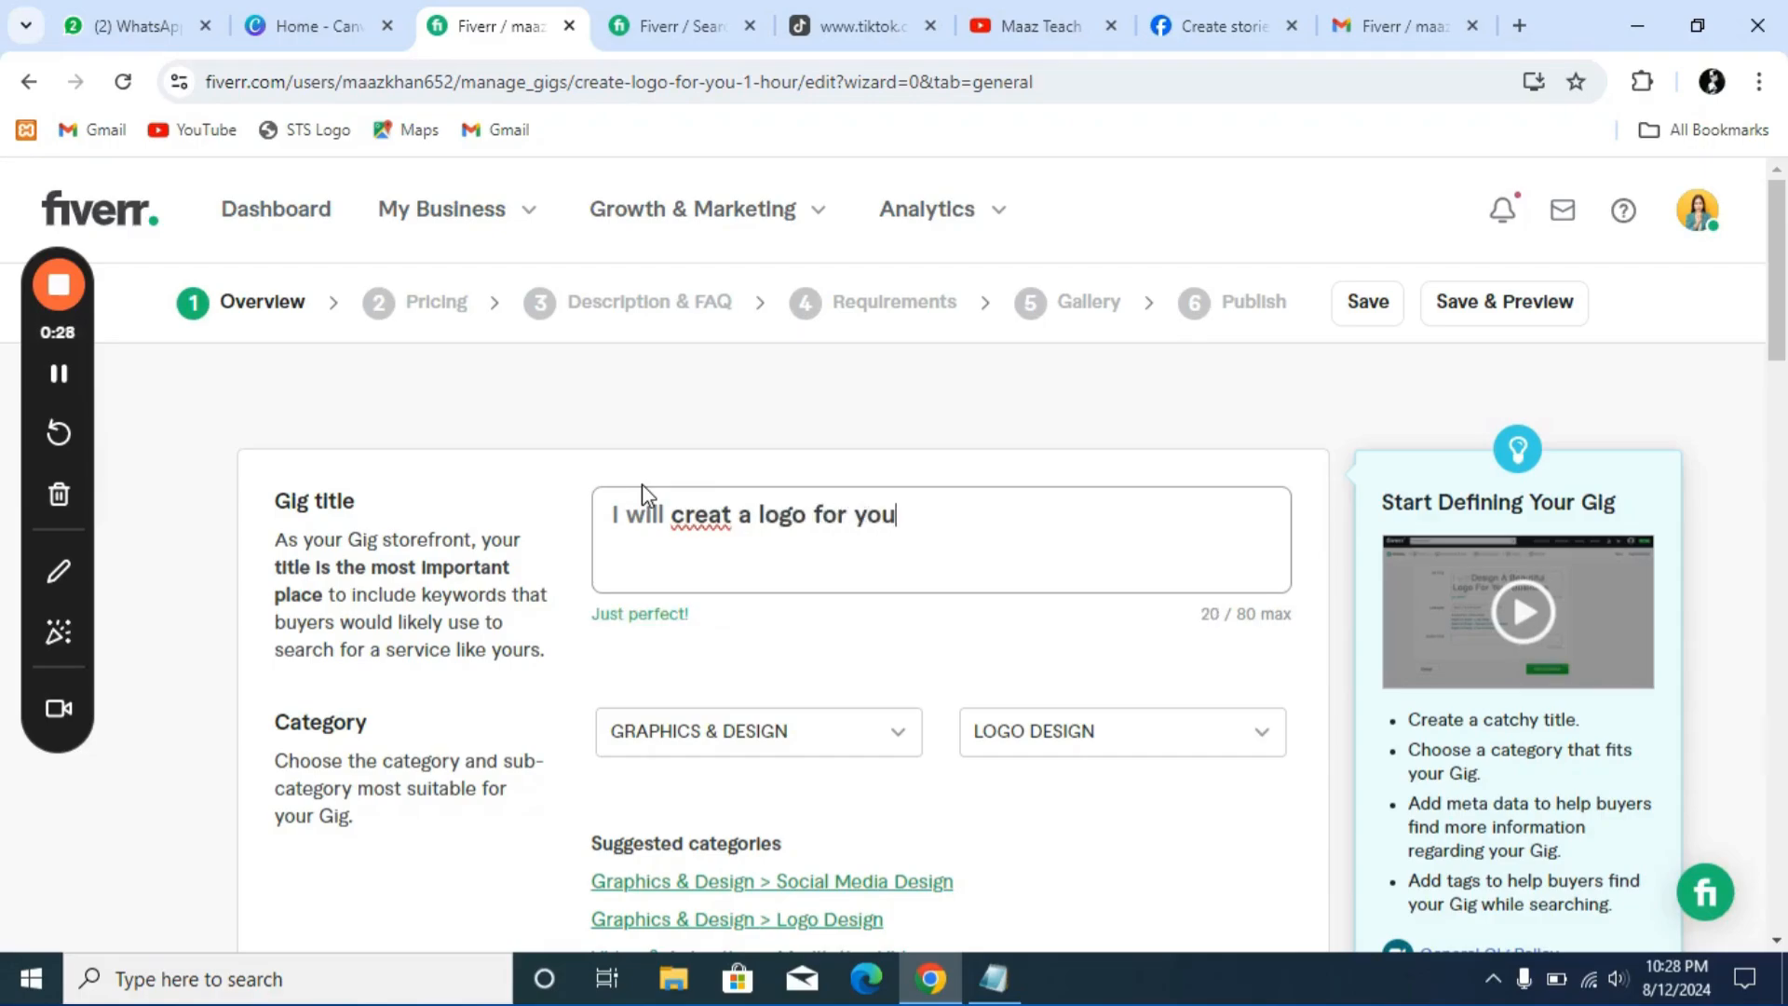
text( ln 1 hour)
Apply the suggested category Graphics & Design > Logo Design to the gig
scroll(703, 626, down, 2)
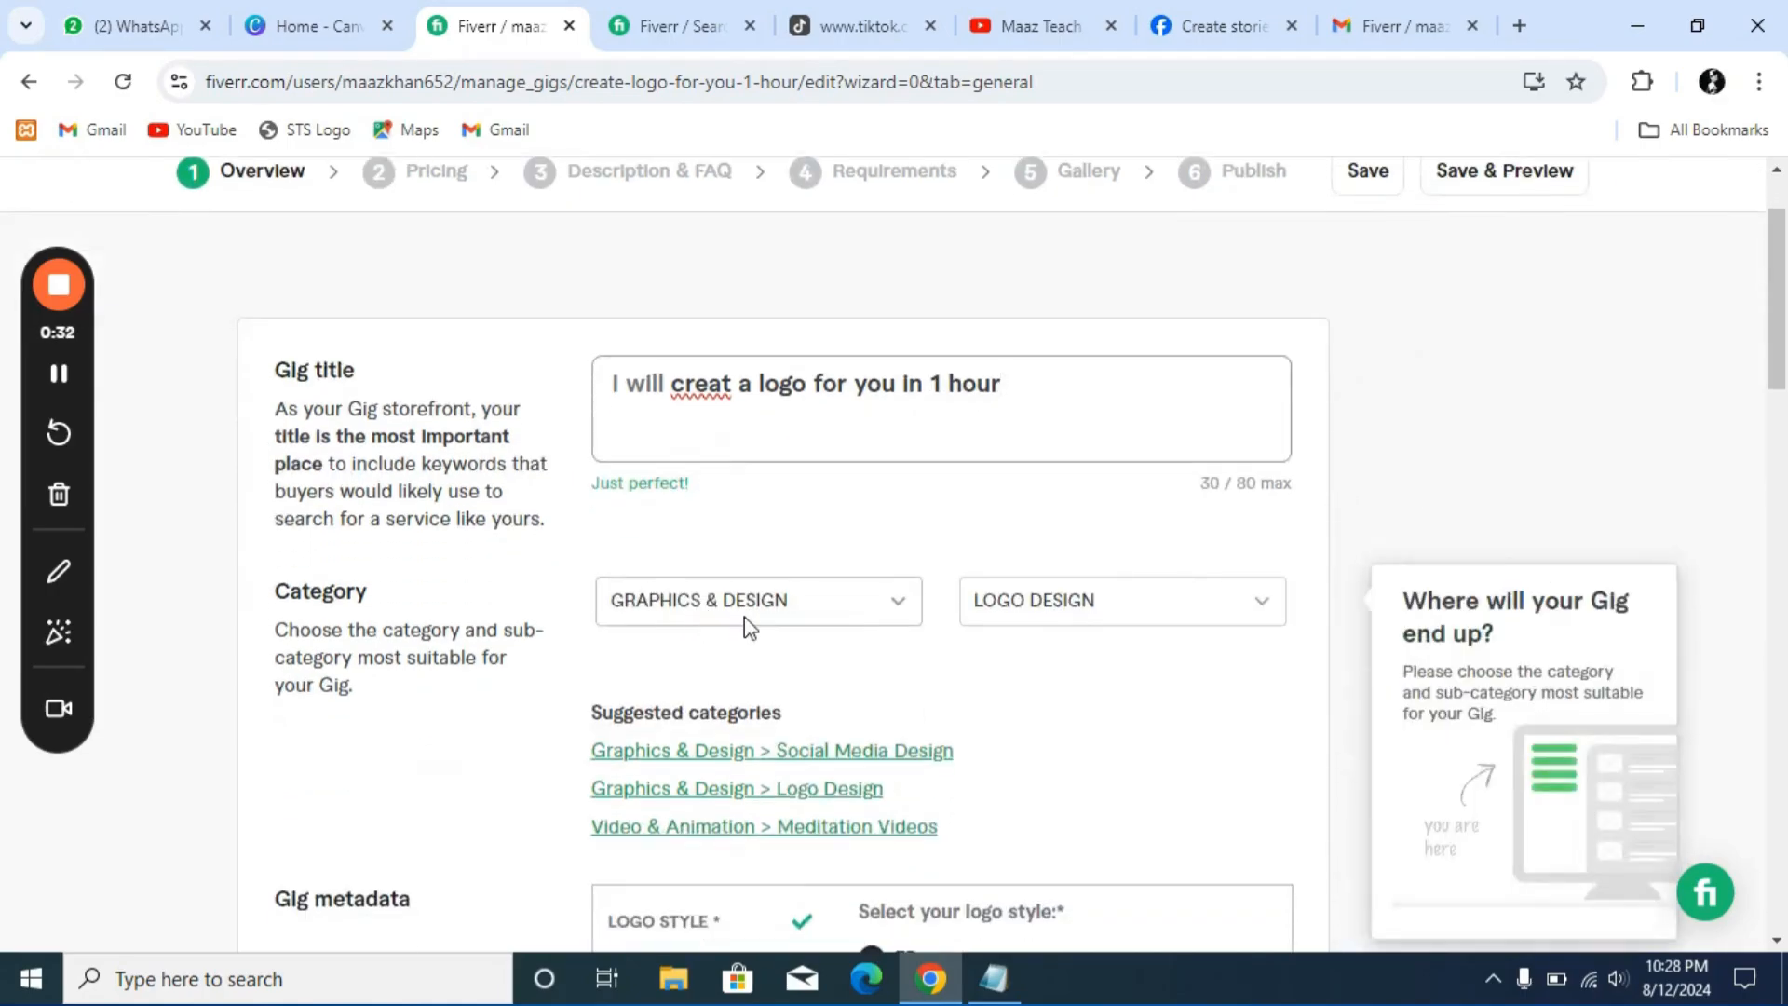
scroll(836, 670, down, 1)
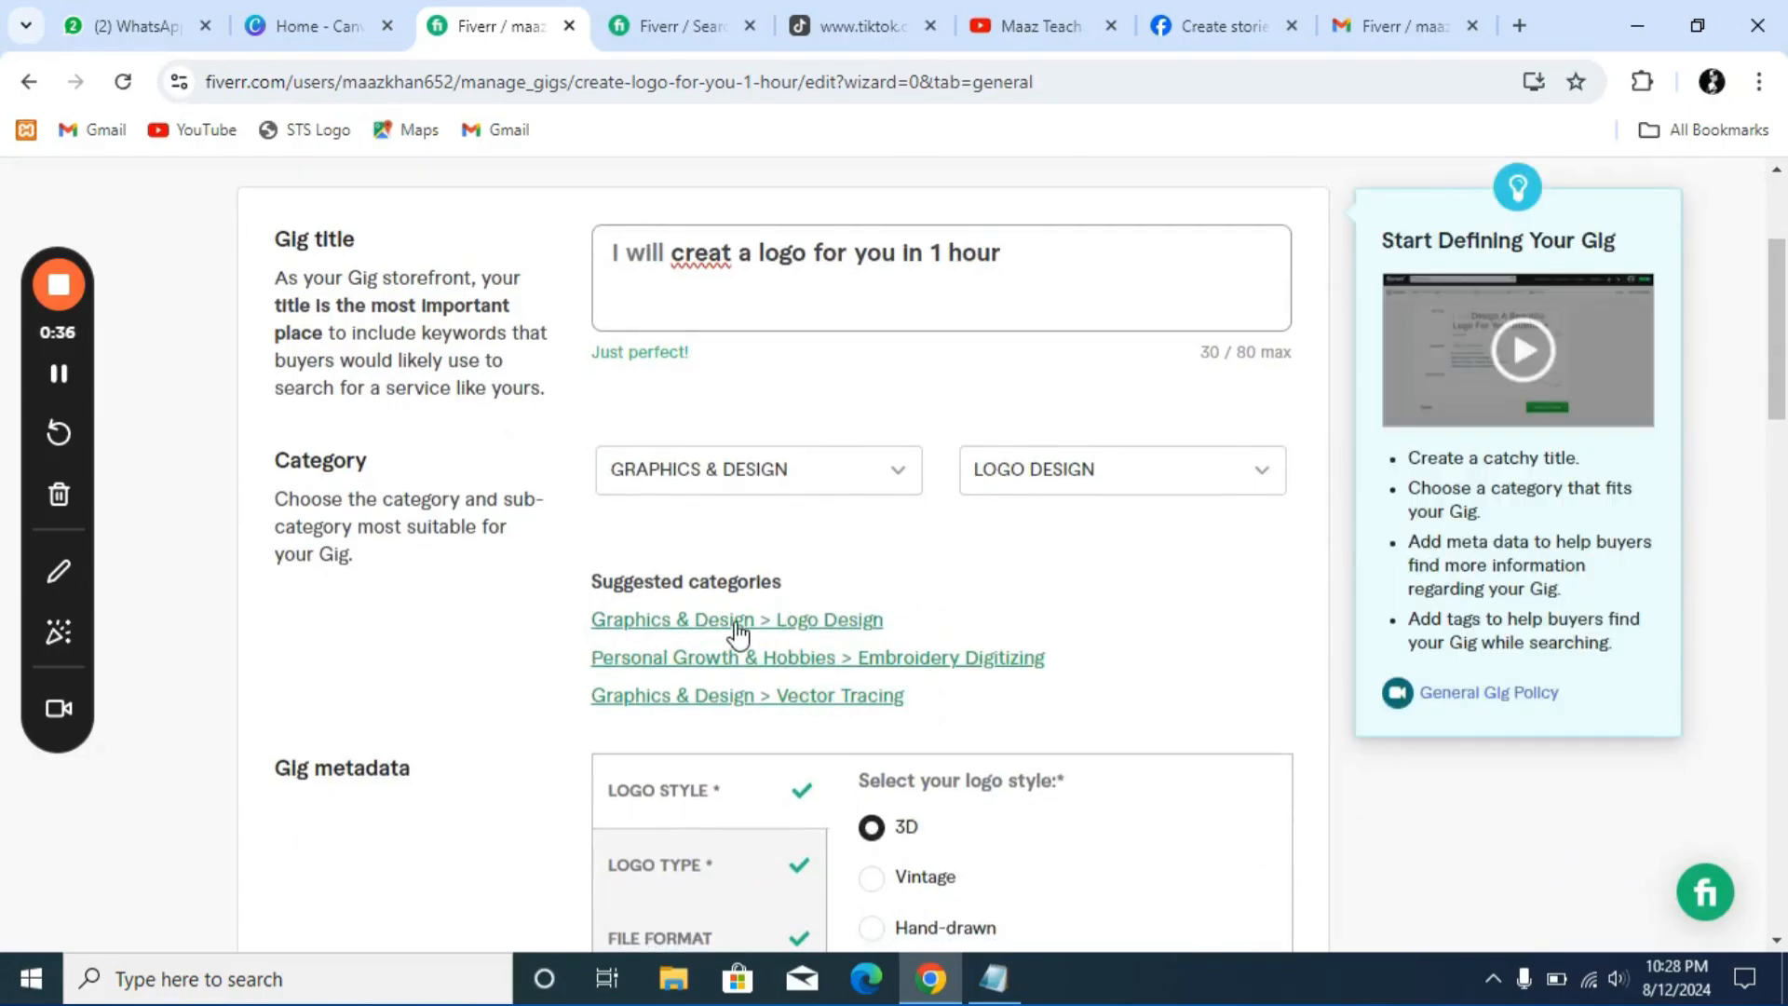
click(799, 623)
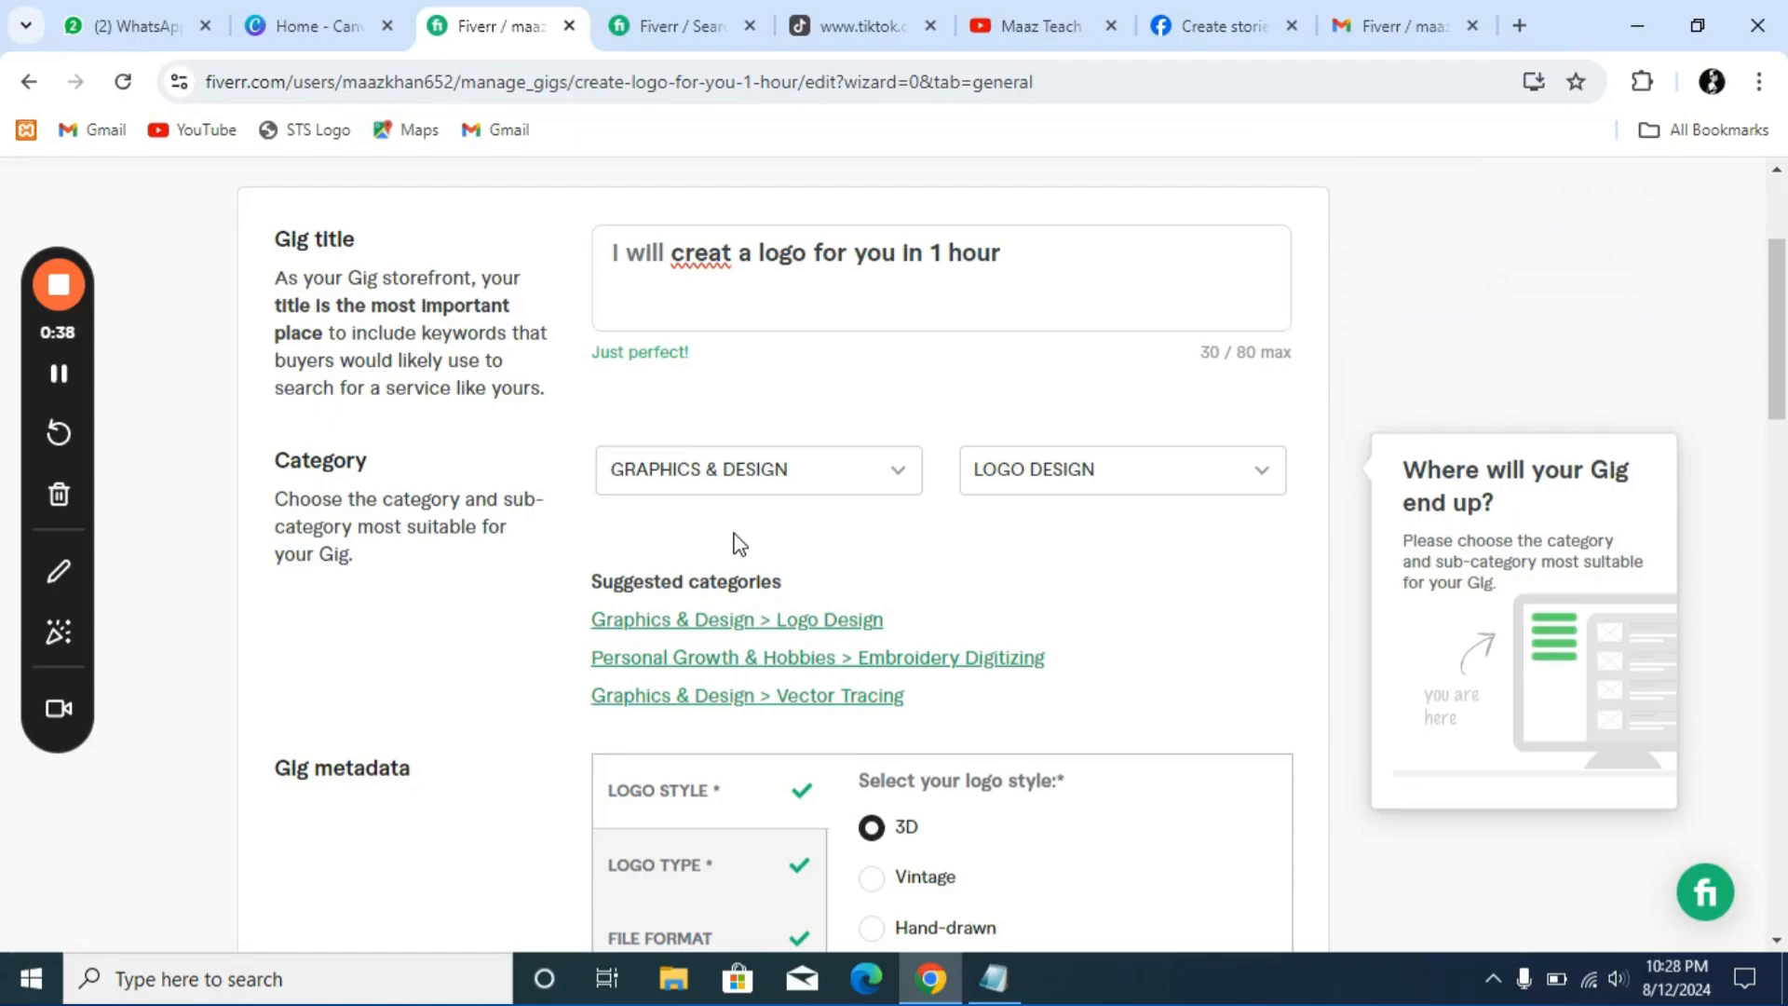
In the gig metadata, clear the selected logo type and deselect the PNG file format
scroll(739, 543, down, 3)
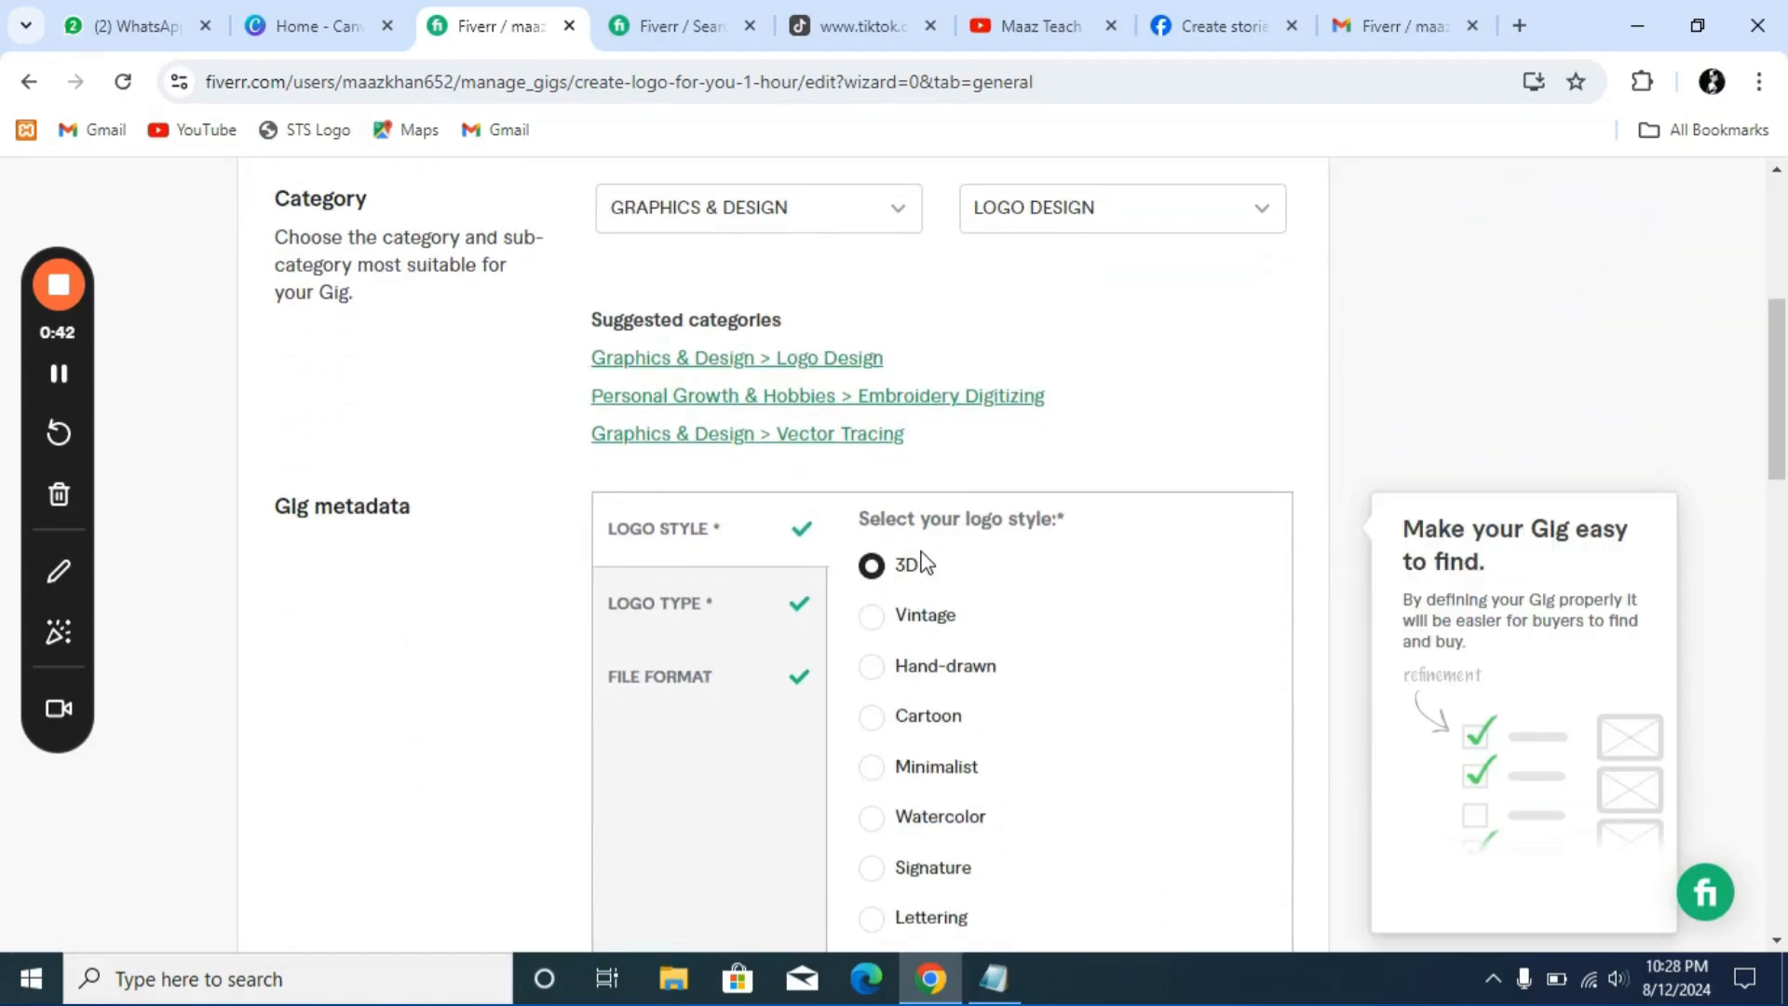
scroll(913, 643, down, 5)
scroll(913, 642, up, 4)
scroll(876, 615, down, 1)
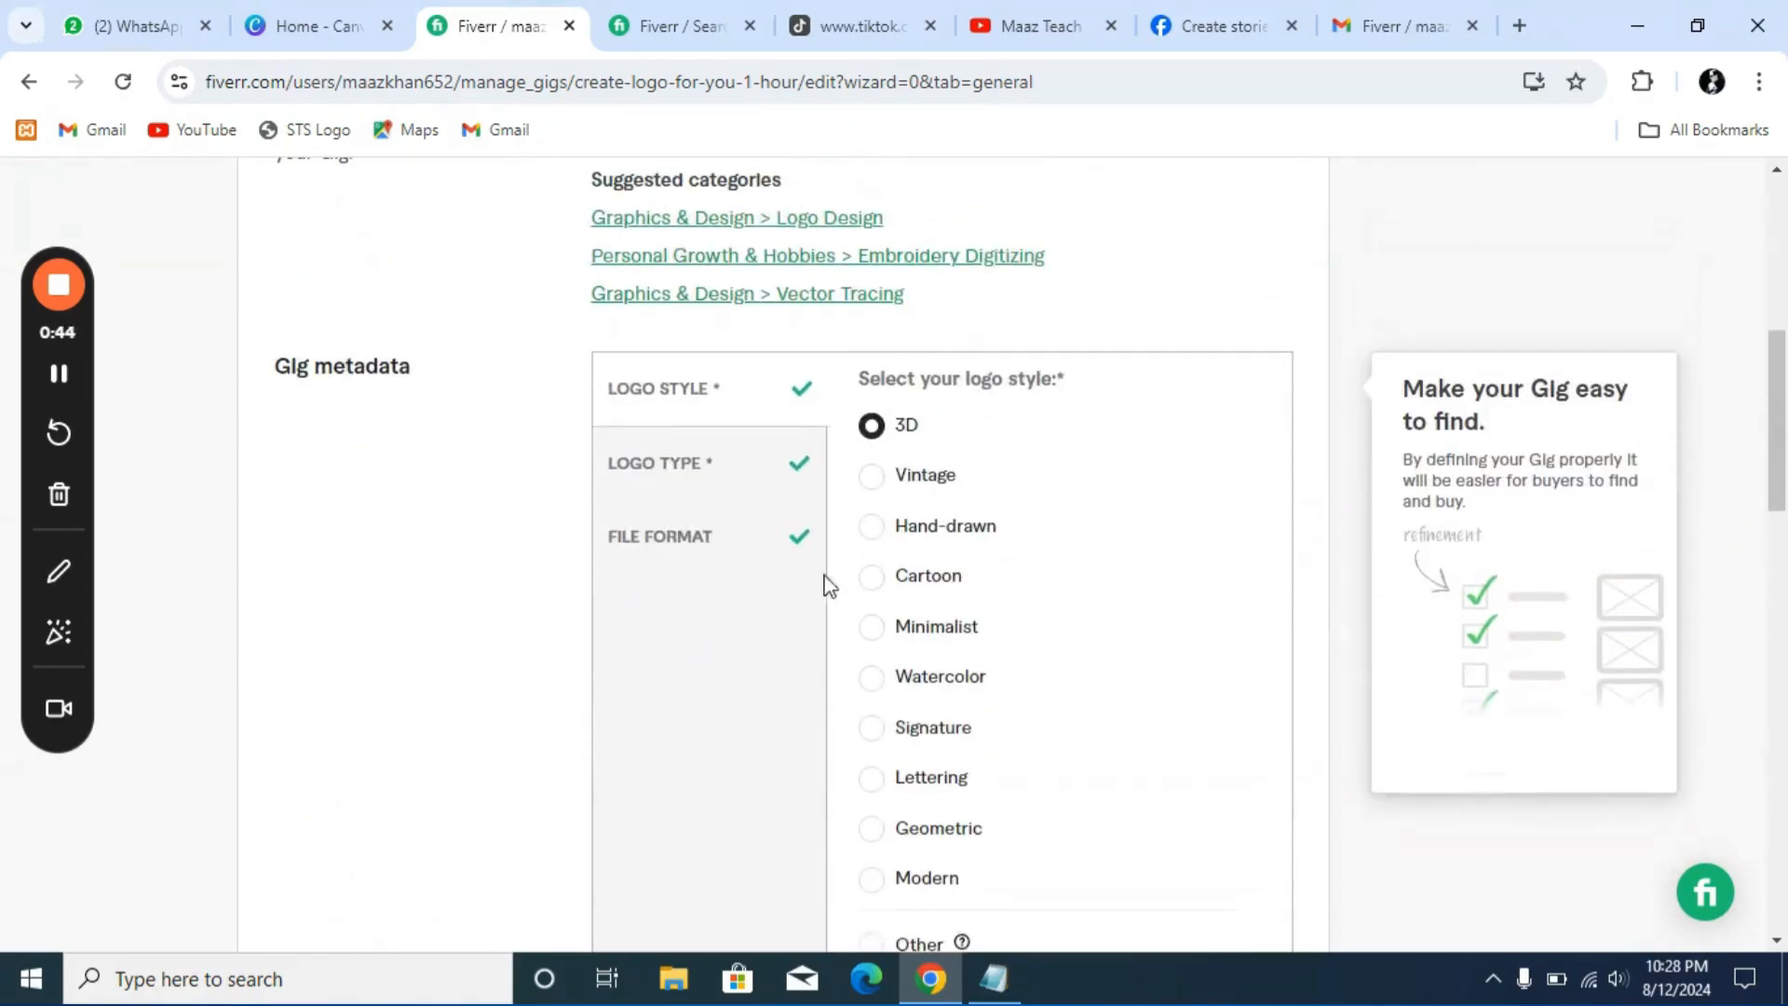
click(724, 501)
click(875, 494)
click(740, 557)
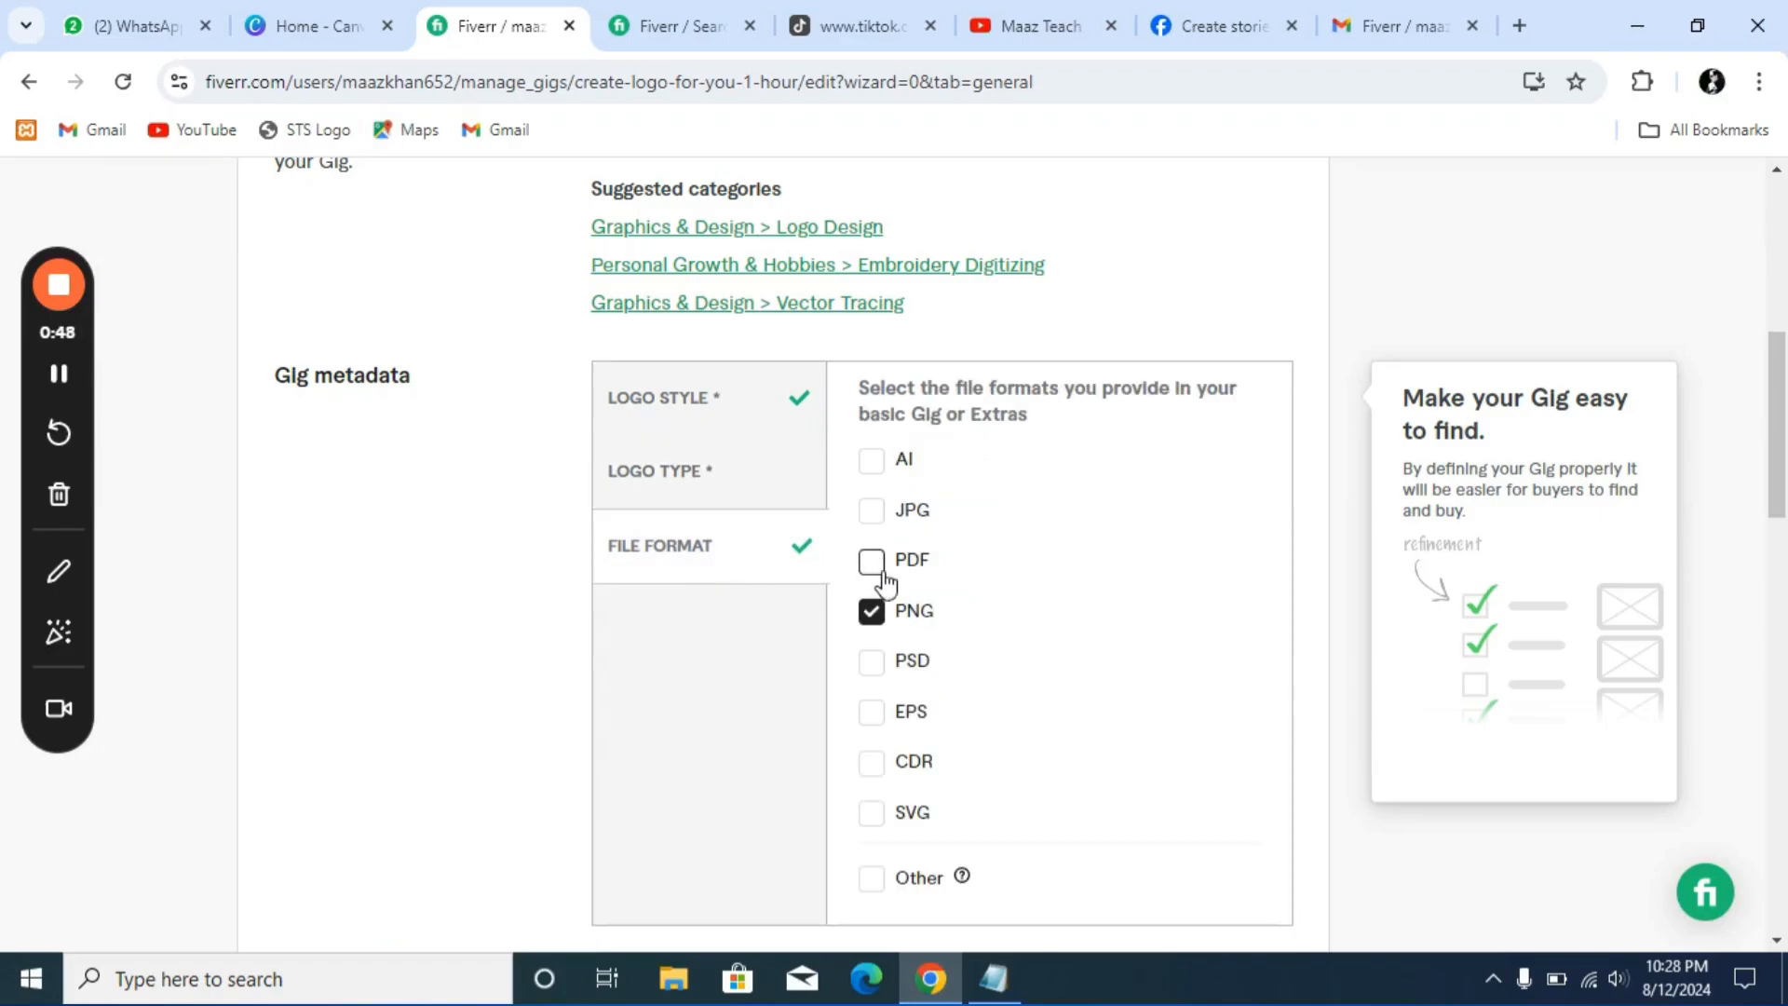
click(880, 613)
scroll(917, 508, down, 2)
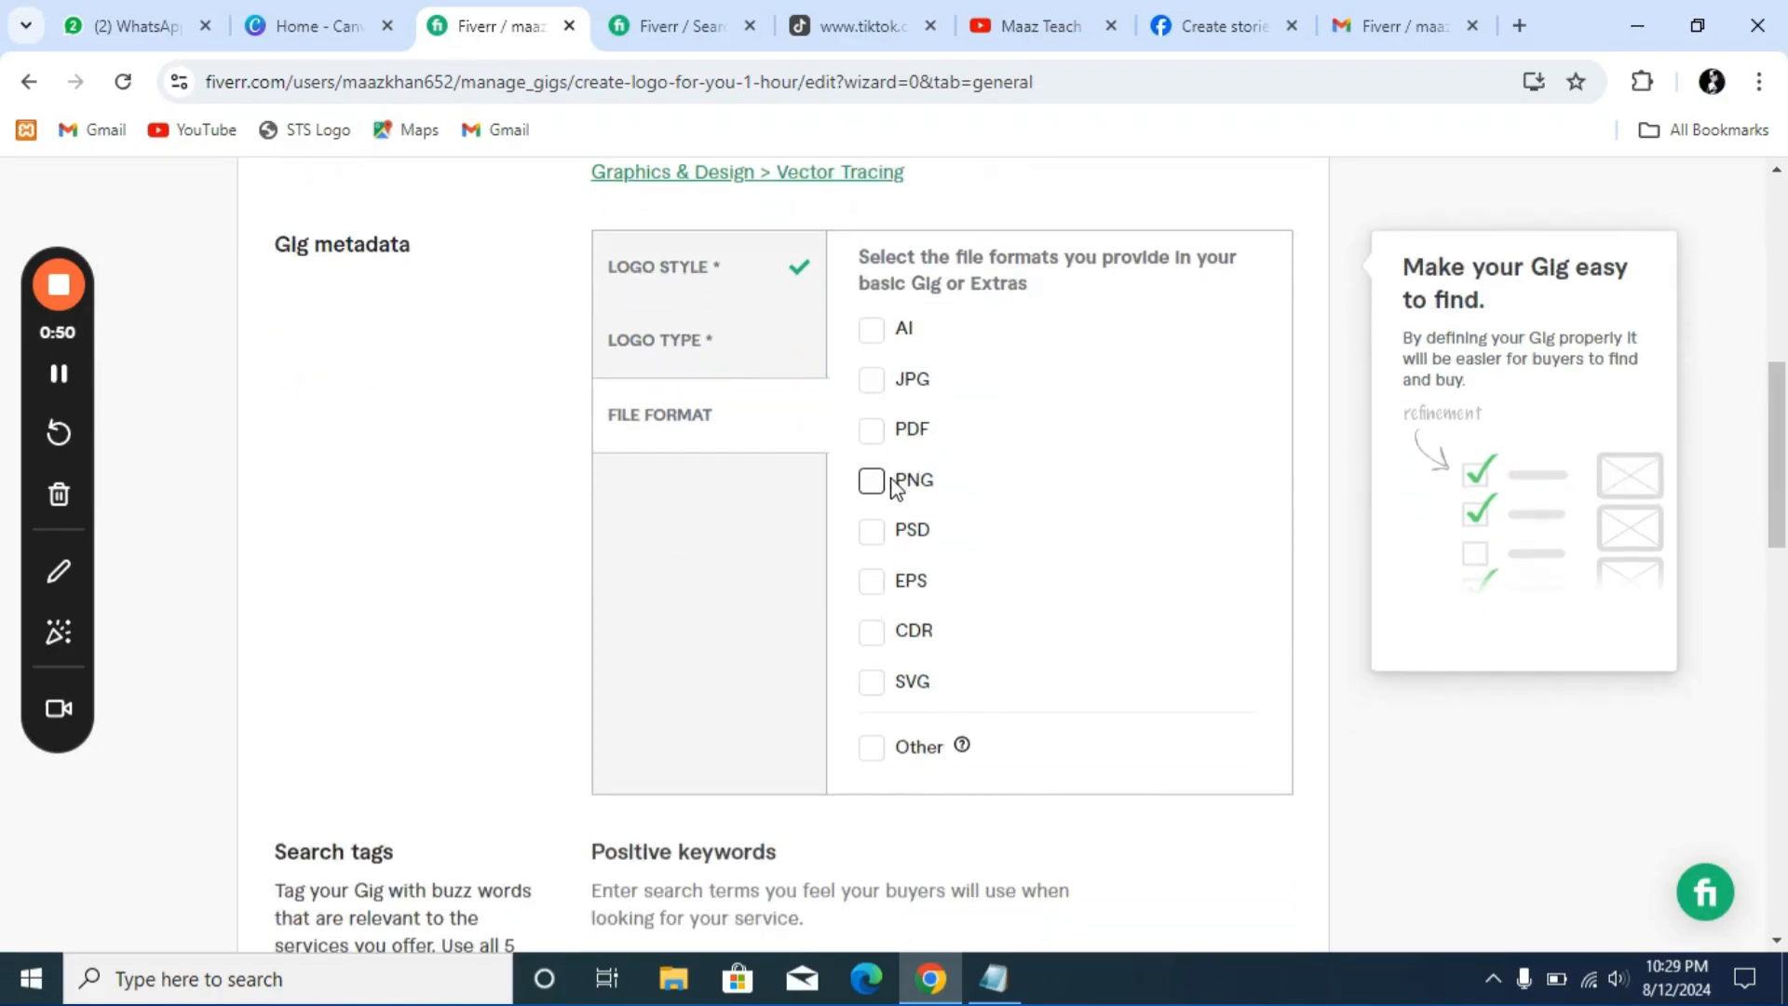
Review the positive and negative keyword sections under Search tags, and select PNG again as the file format
scroll(876, 494, down, 4)
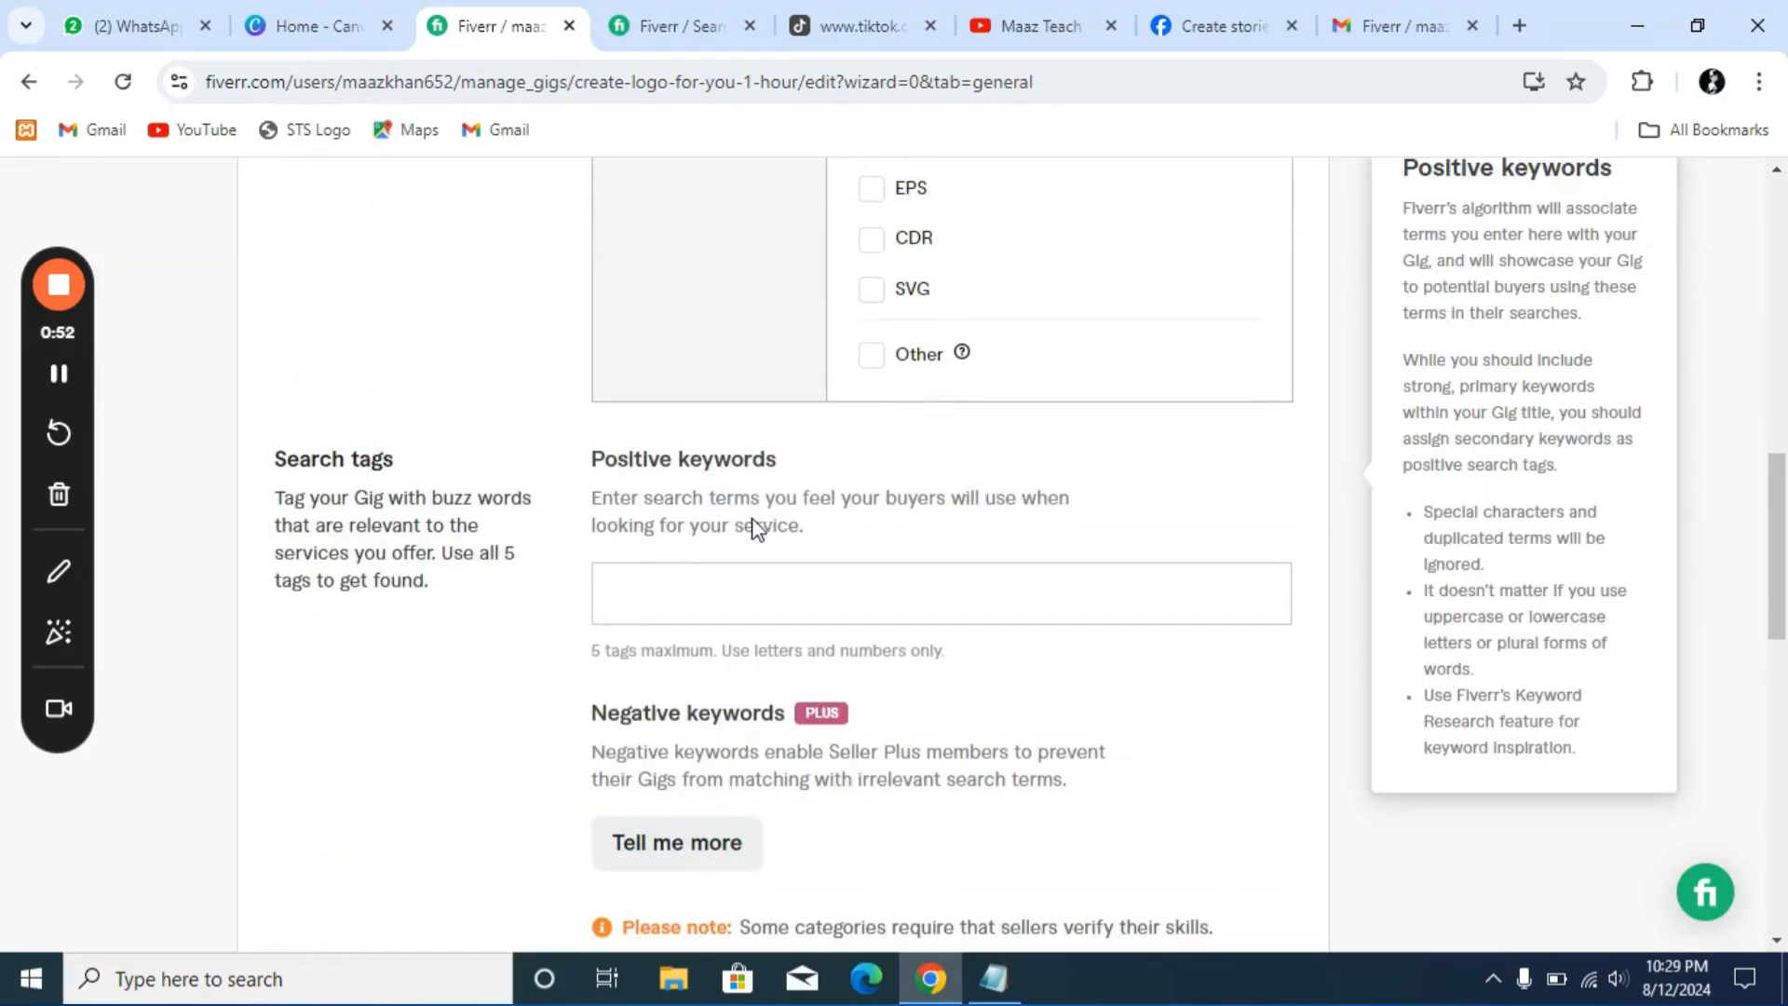
drag(591, 459, 774, 460)
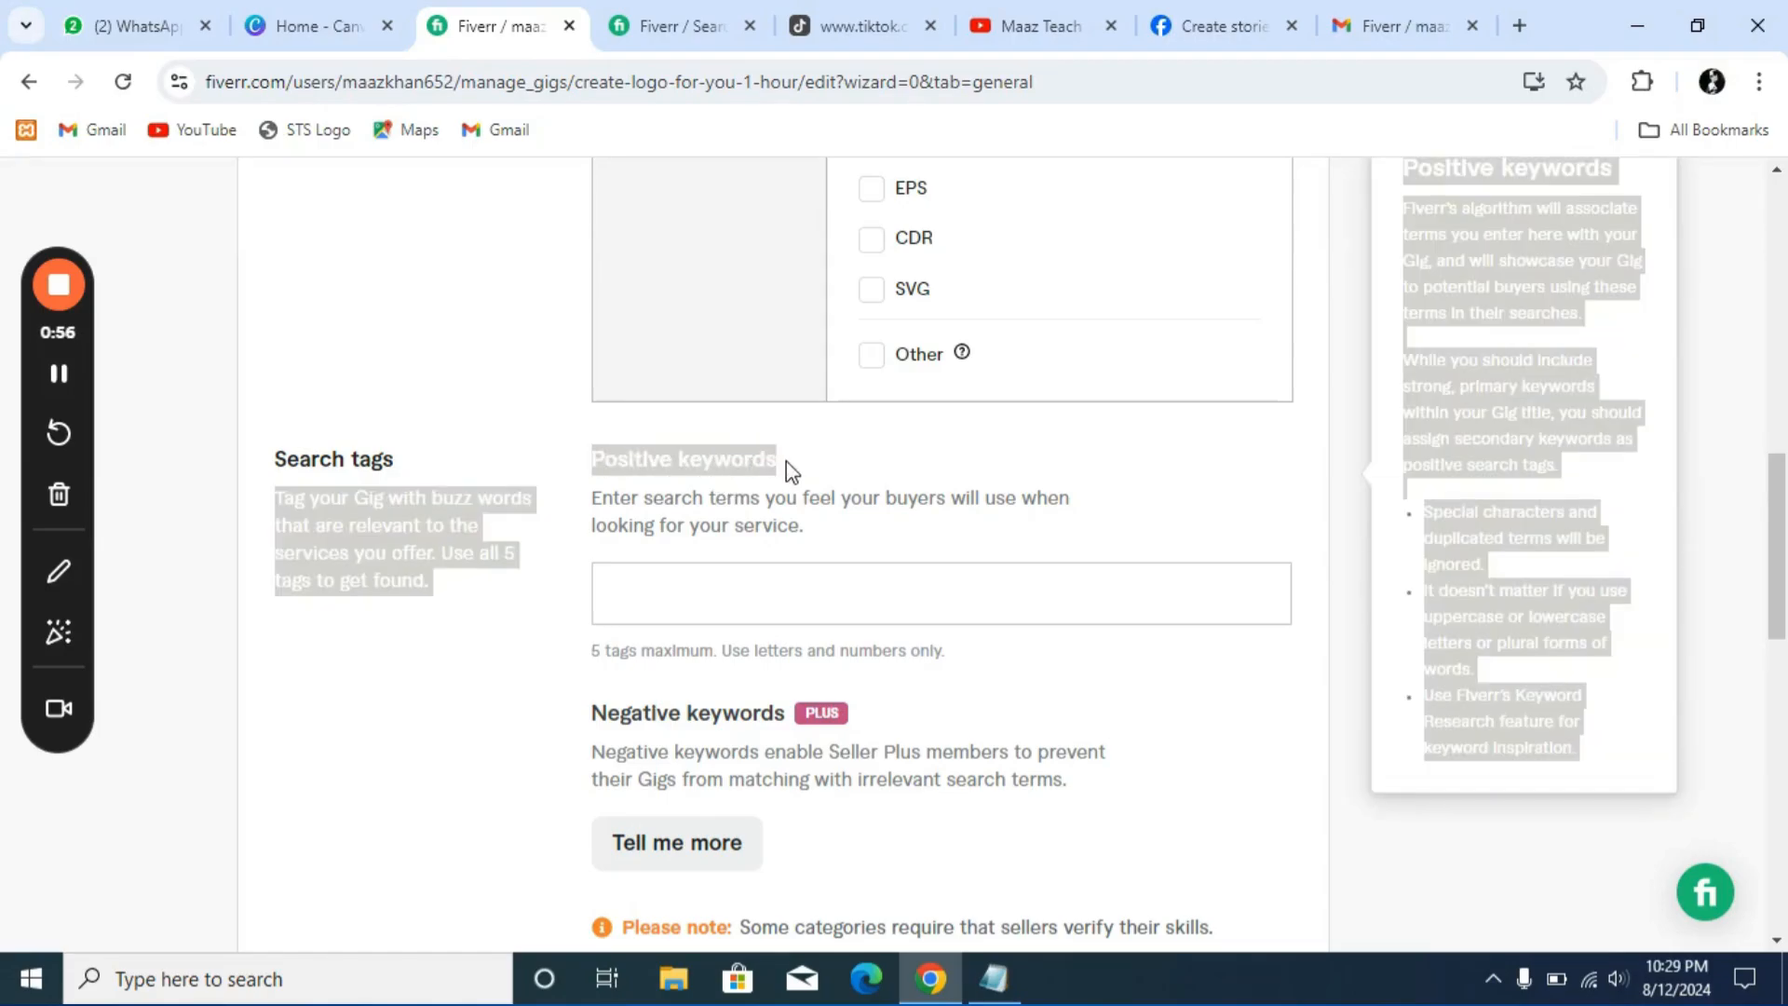
click(691, 571)
scroll(660, 582, down, 2)
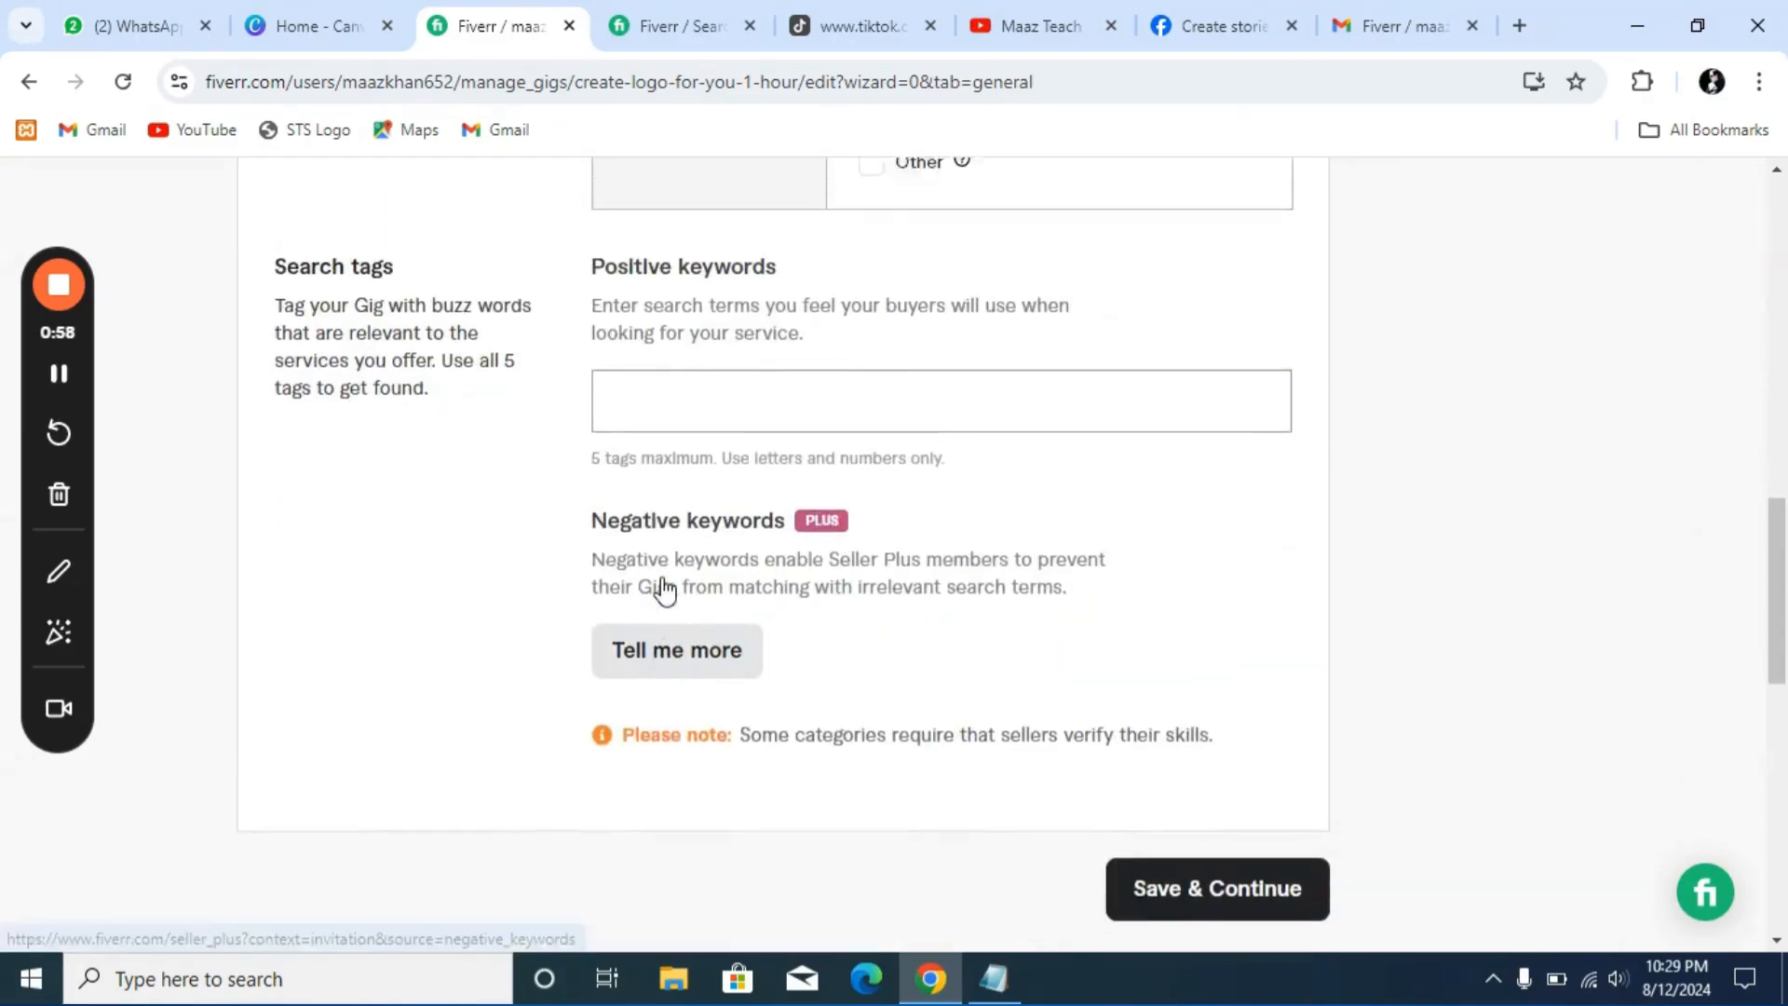
scroll(660, 587, up, 4)
scroll(666, 521, up, 3)
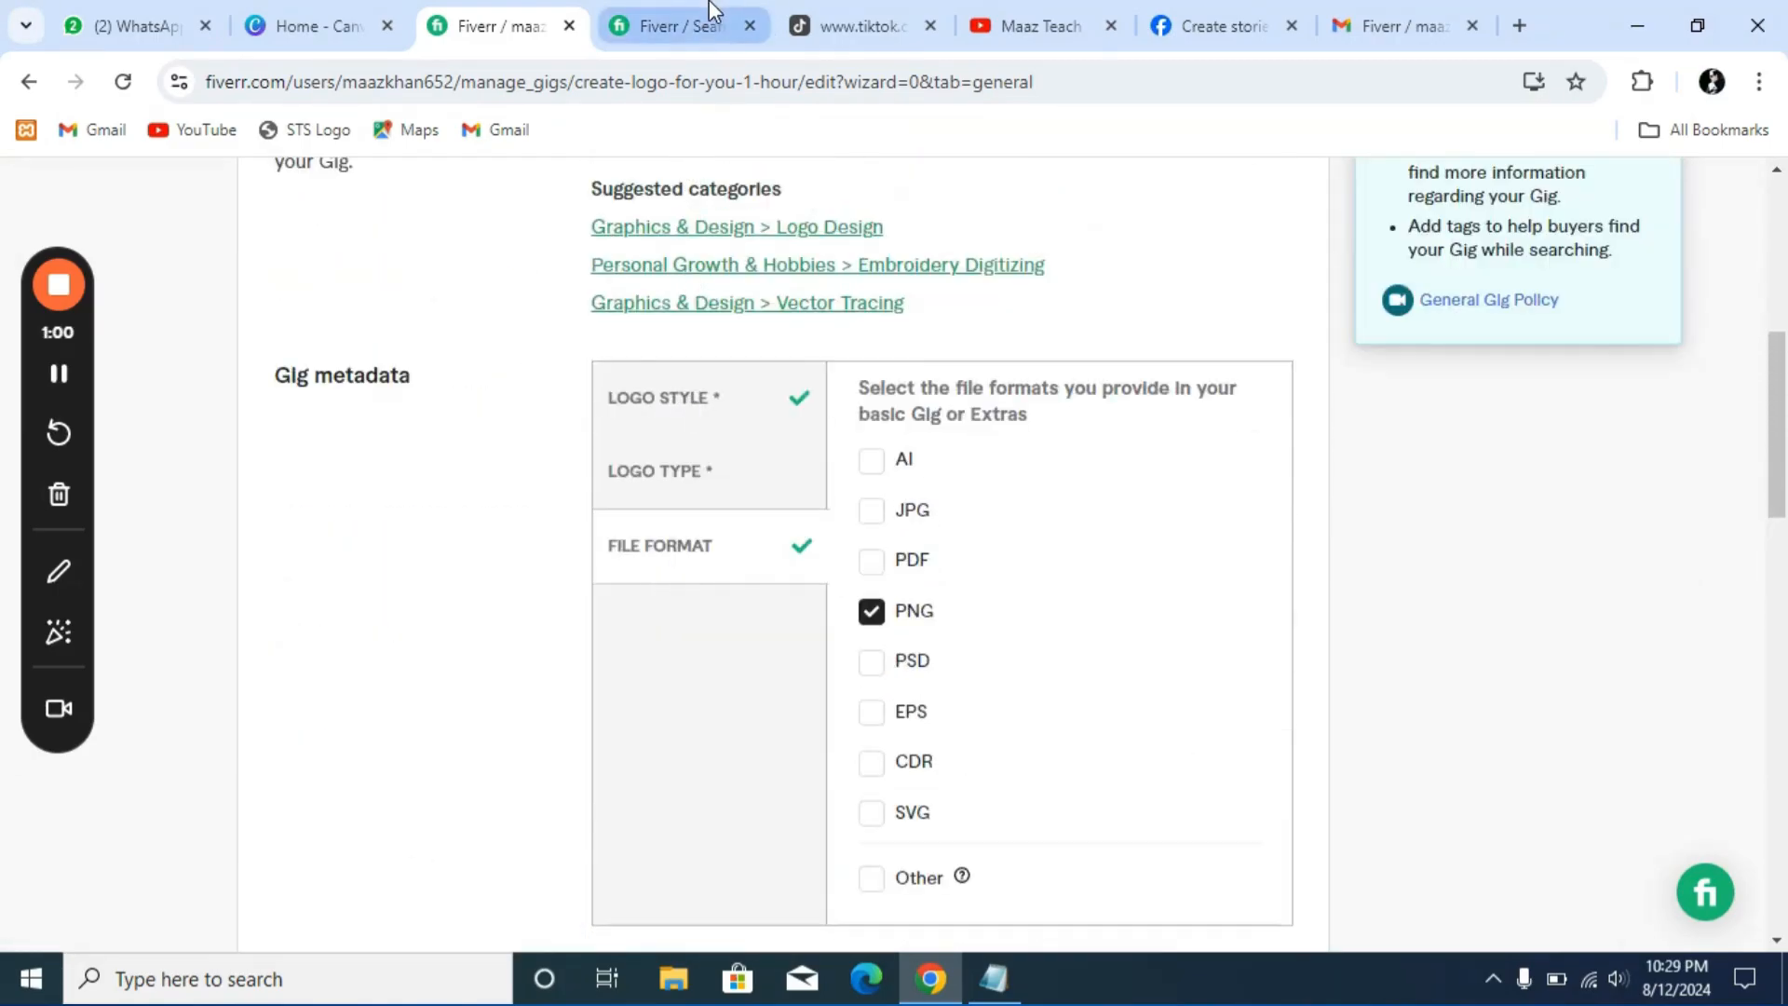
On the Fiverr search page, run the gig search for "logo desing" again and look through the results
click(680, 26)
drag(473, 209, 216, 214)
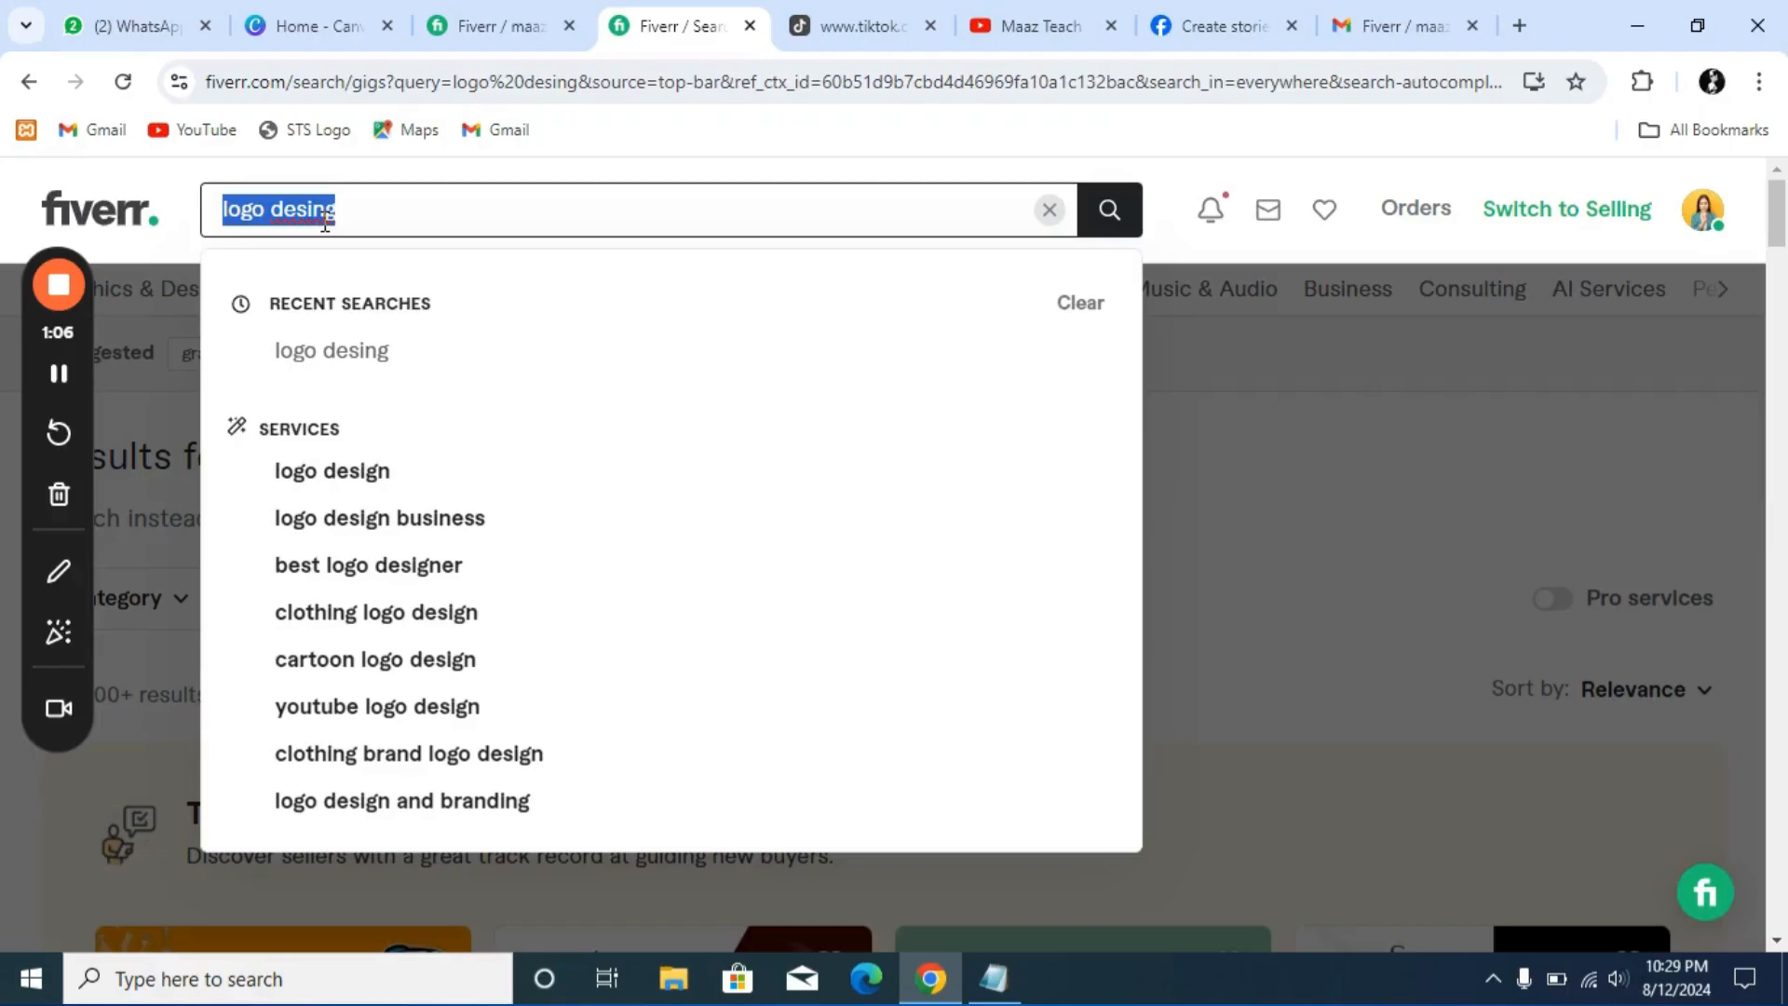
key(Return)
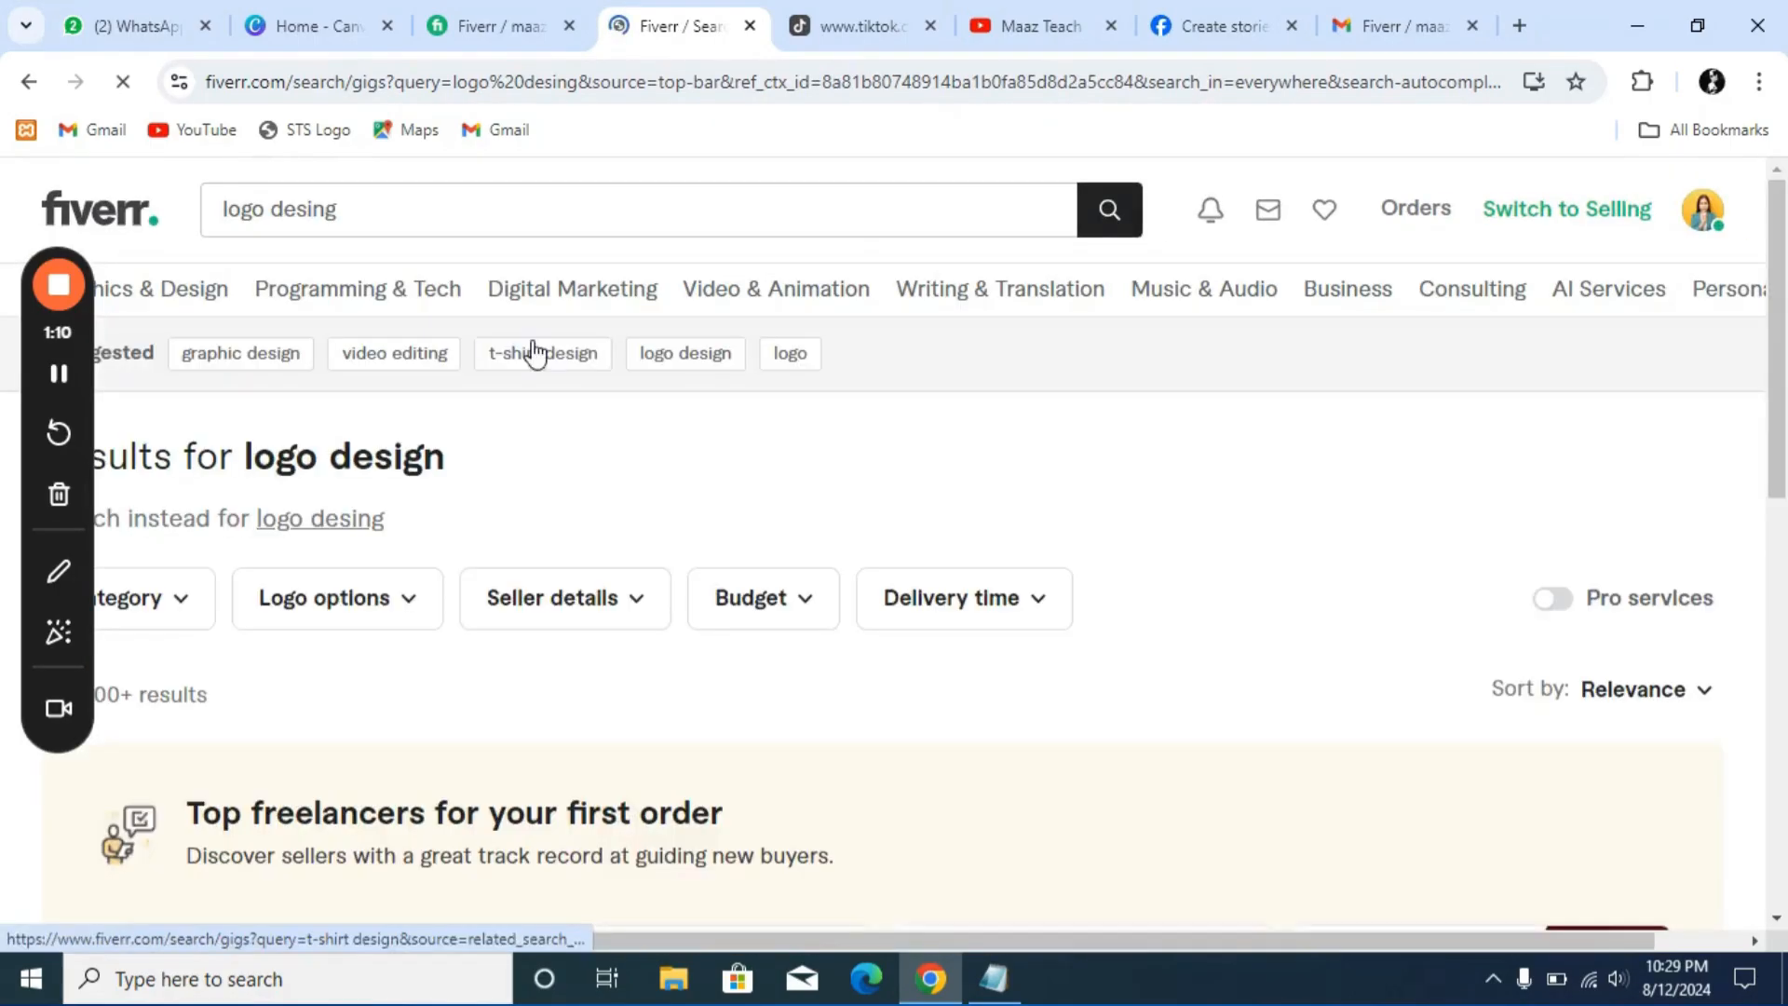
scroll(351, 385, down, 12)
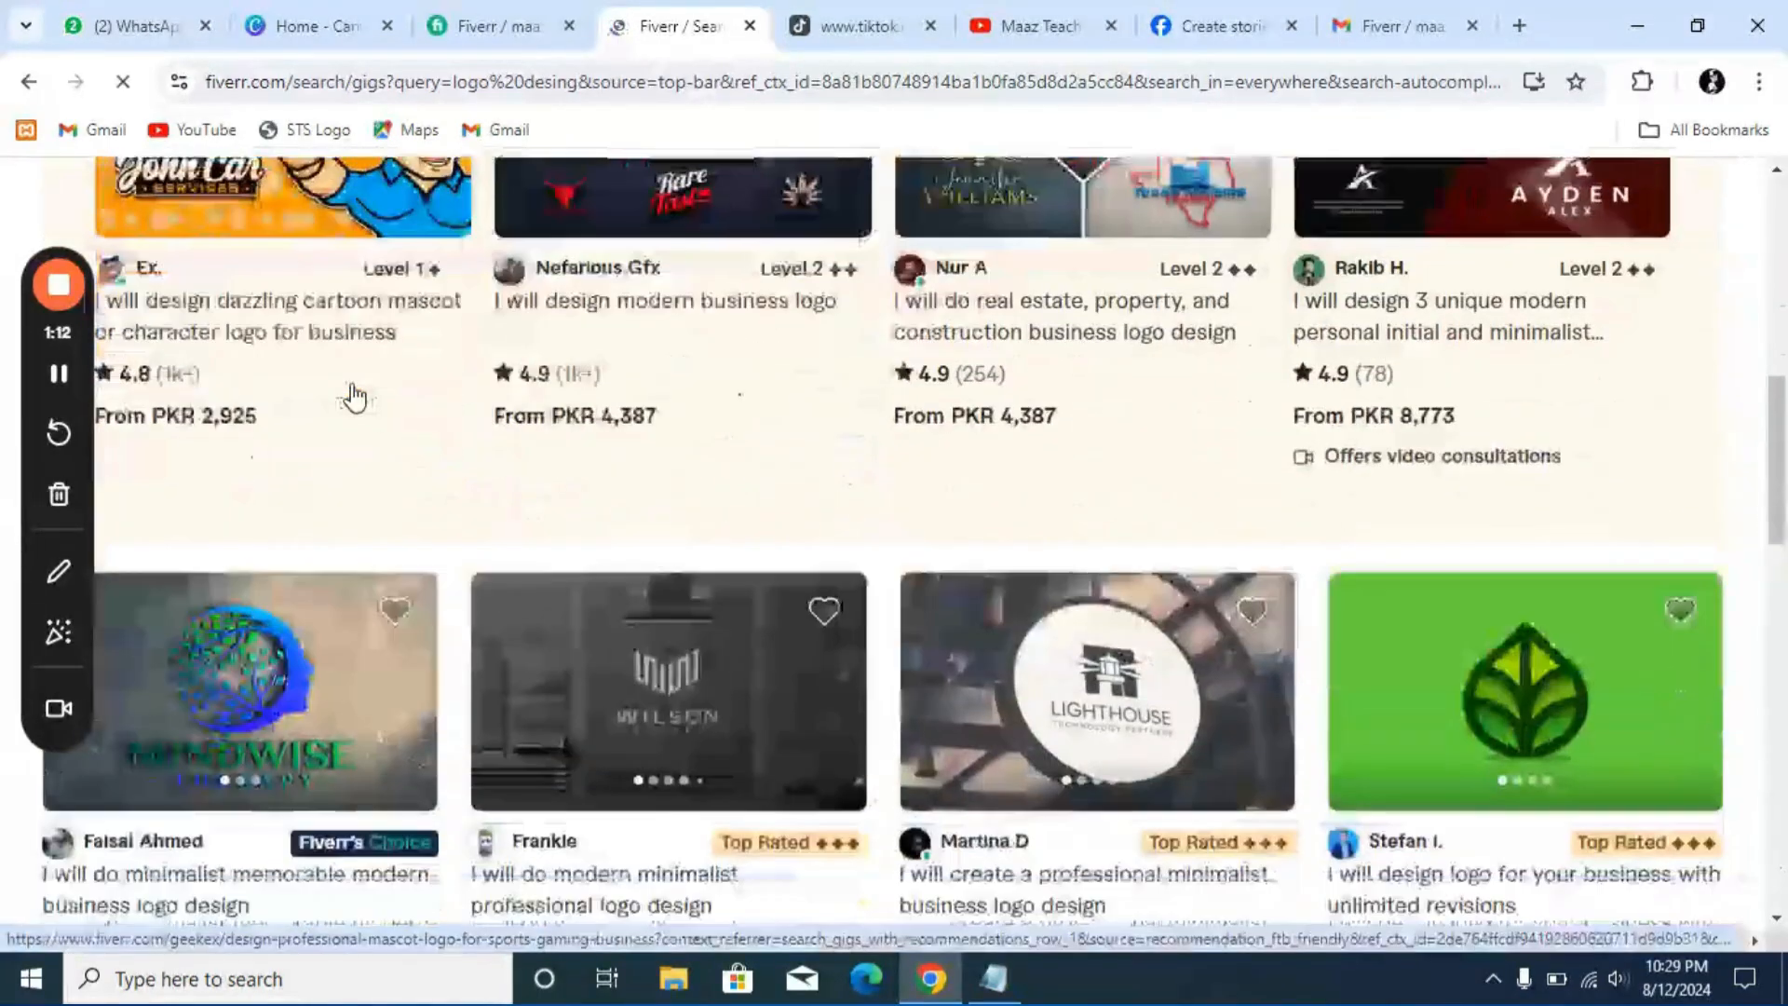
scroll(352, 393, down, 7)
scroll(352, 393, up, 8)
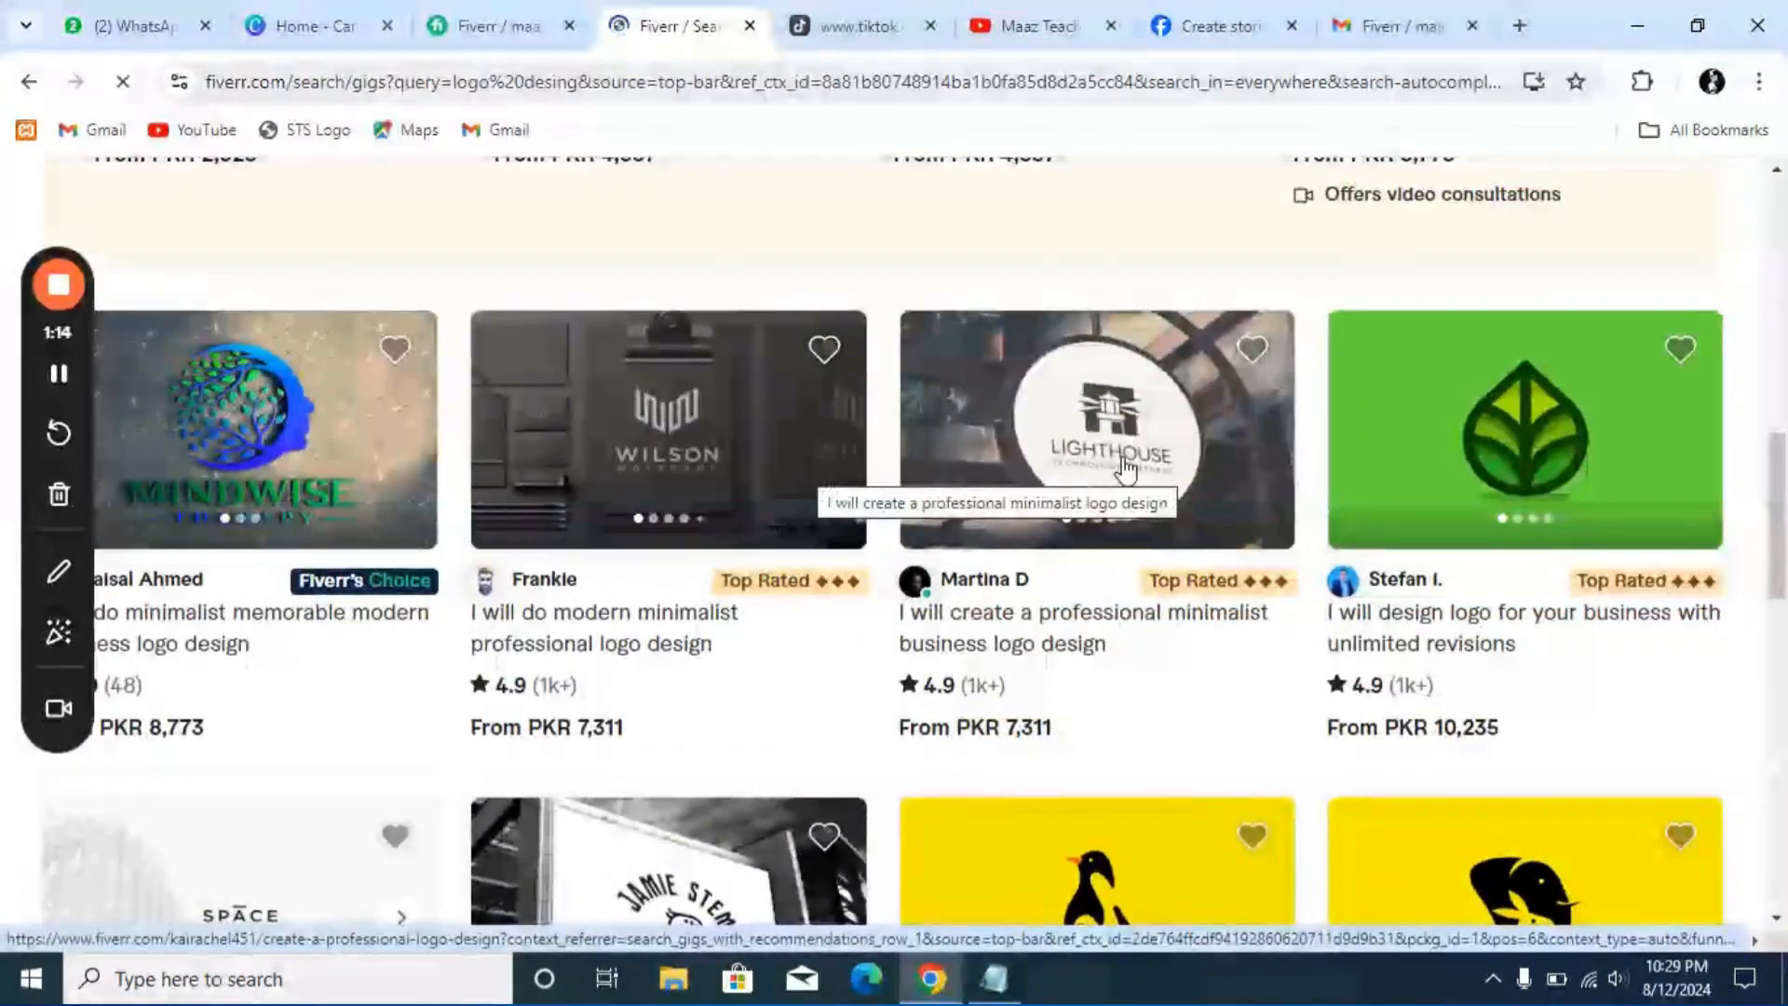
Open the gig "I will design logo for your business with unlimited revisions" and examine its related tags
click(1606, 432)
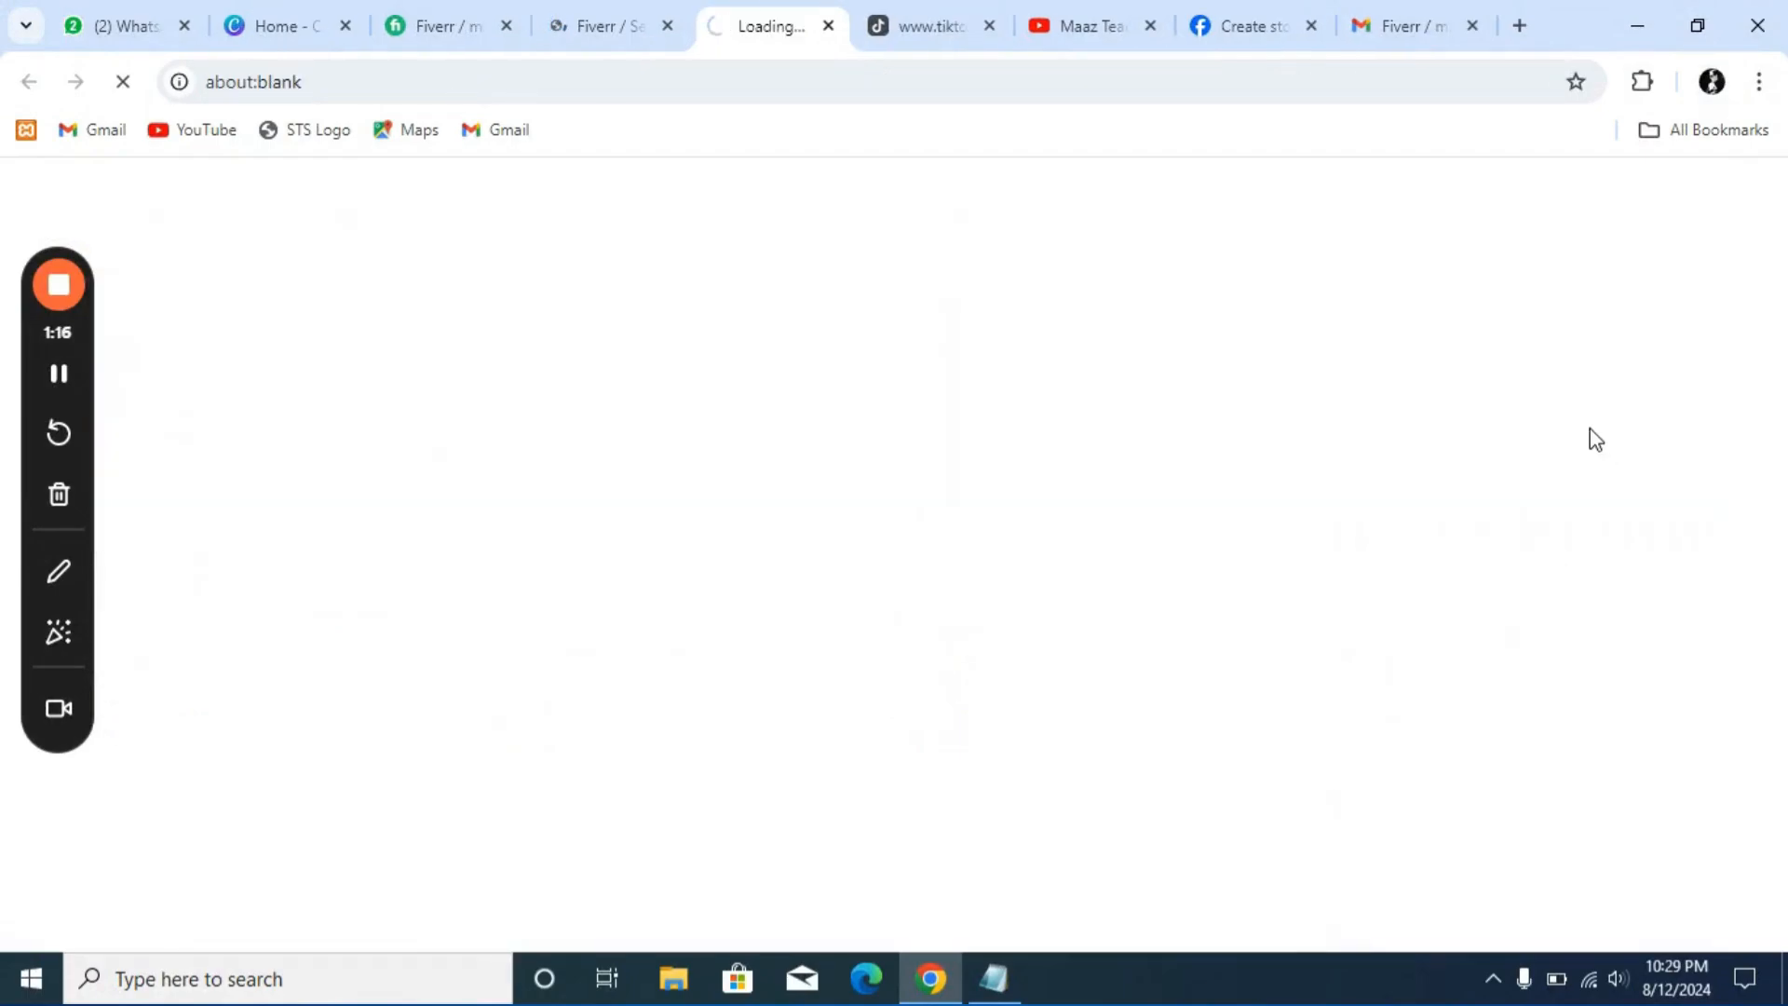
scroll(1361, 468, down, 10)
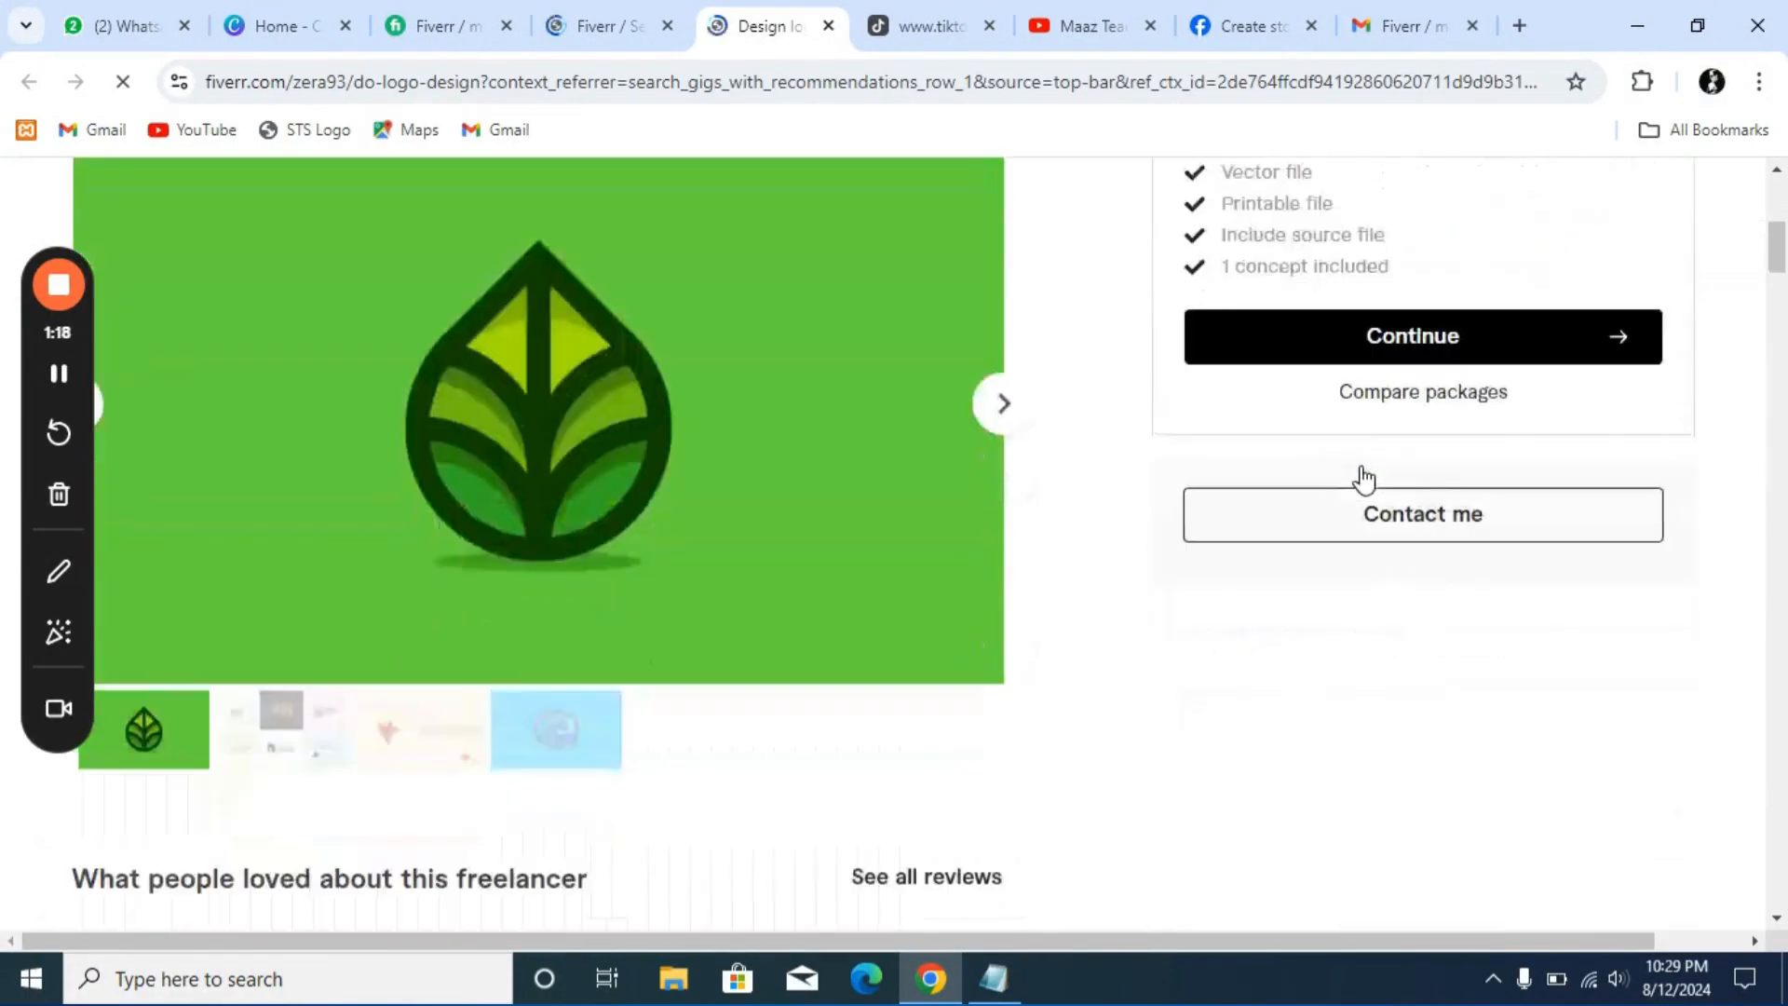
scroll(1361, 471, down, 20)
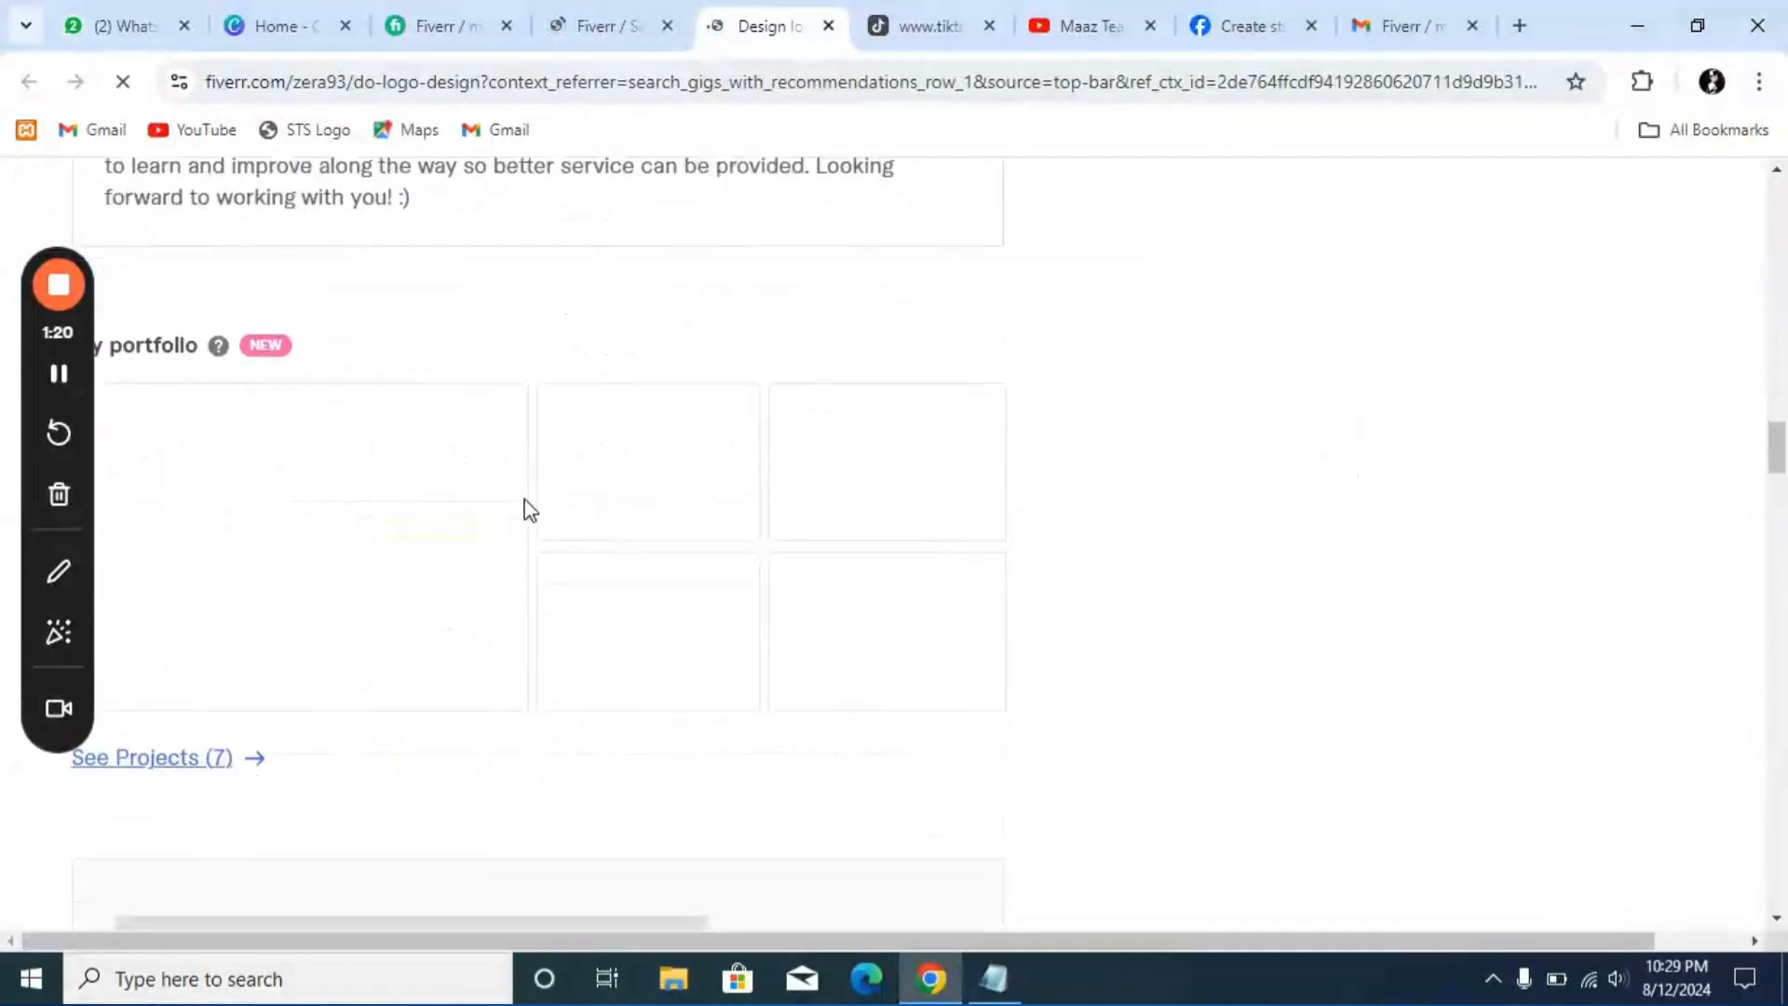
scroll(524, 501, down, 20)
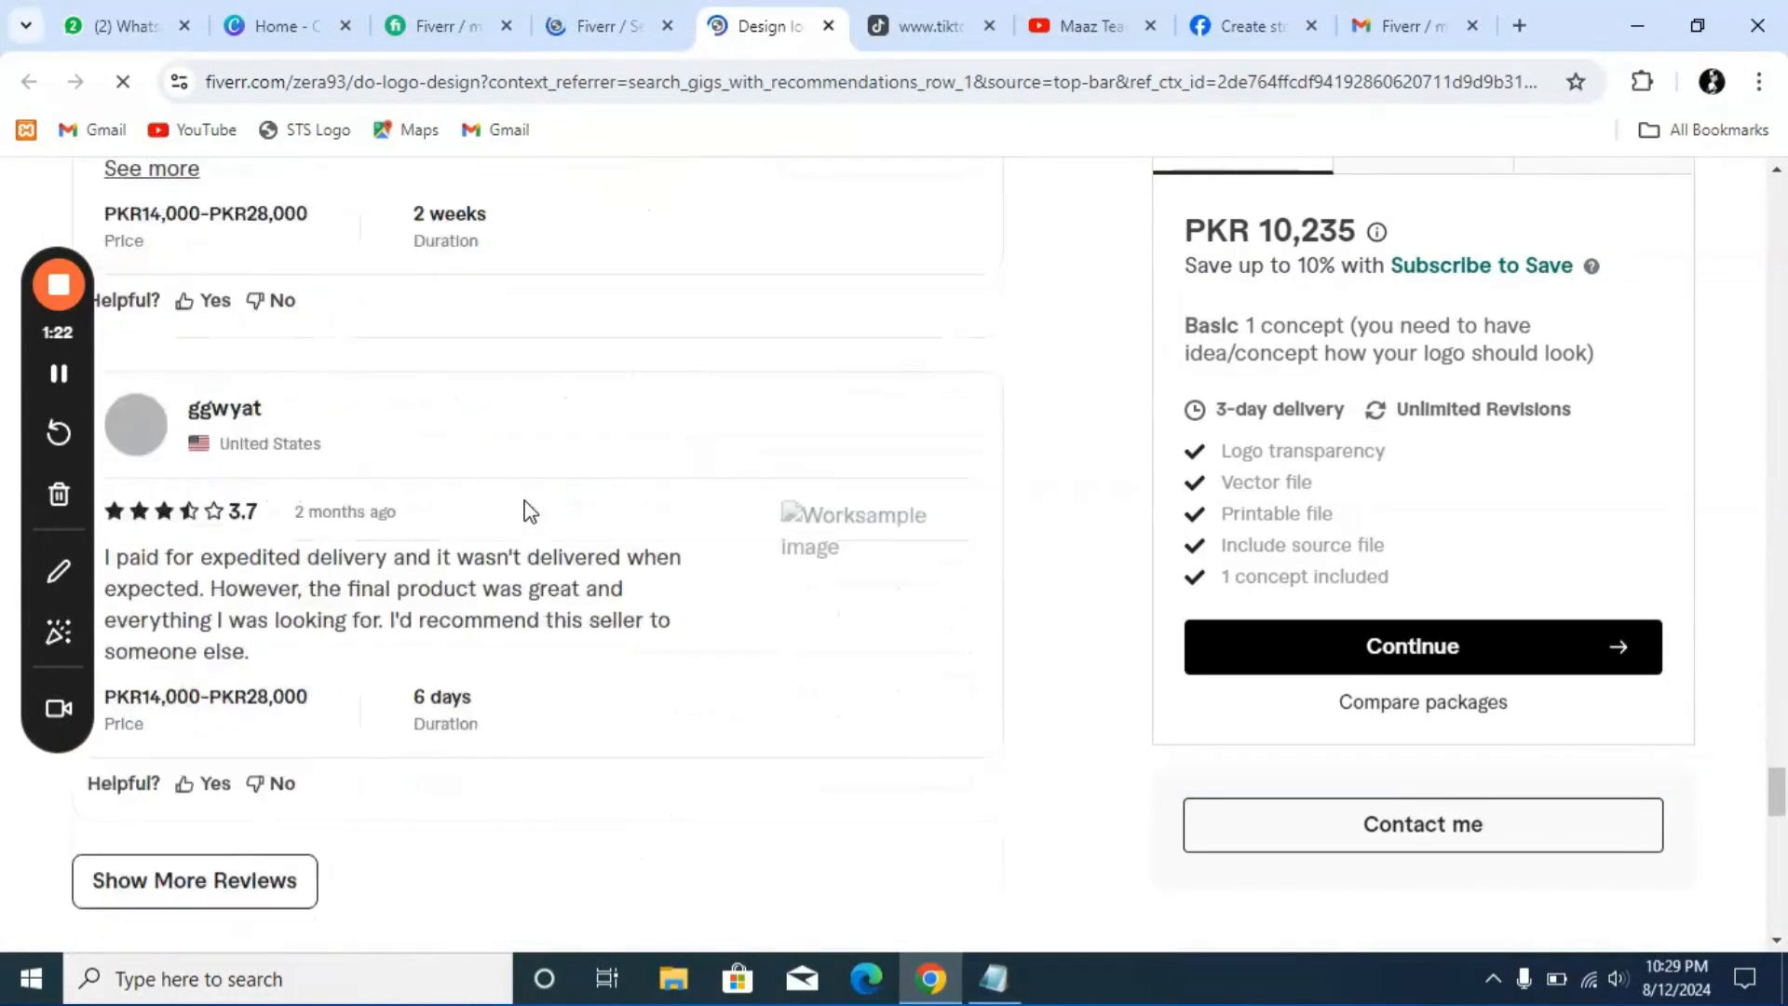
scroll(524, 501, up, 10)
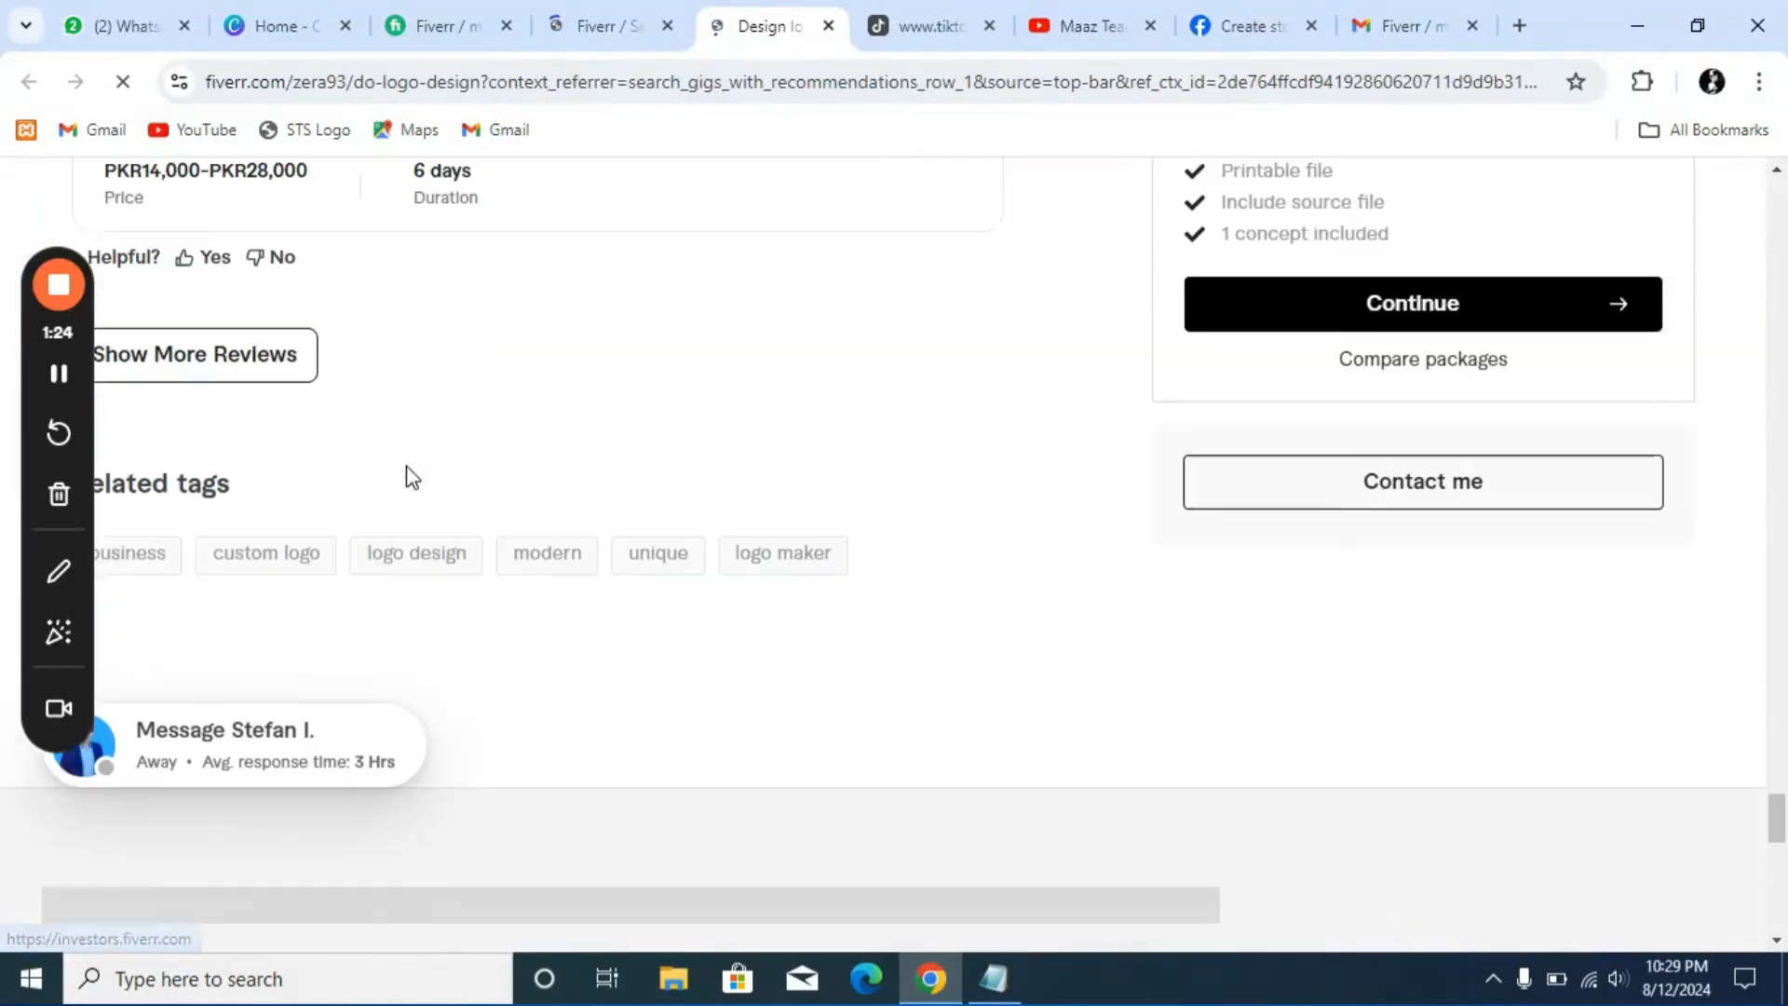
click(253, 577)
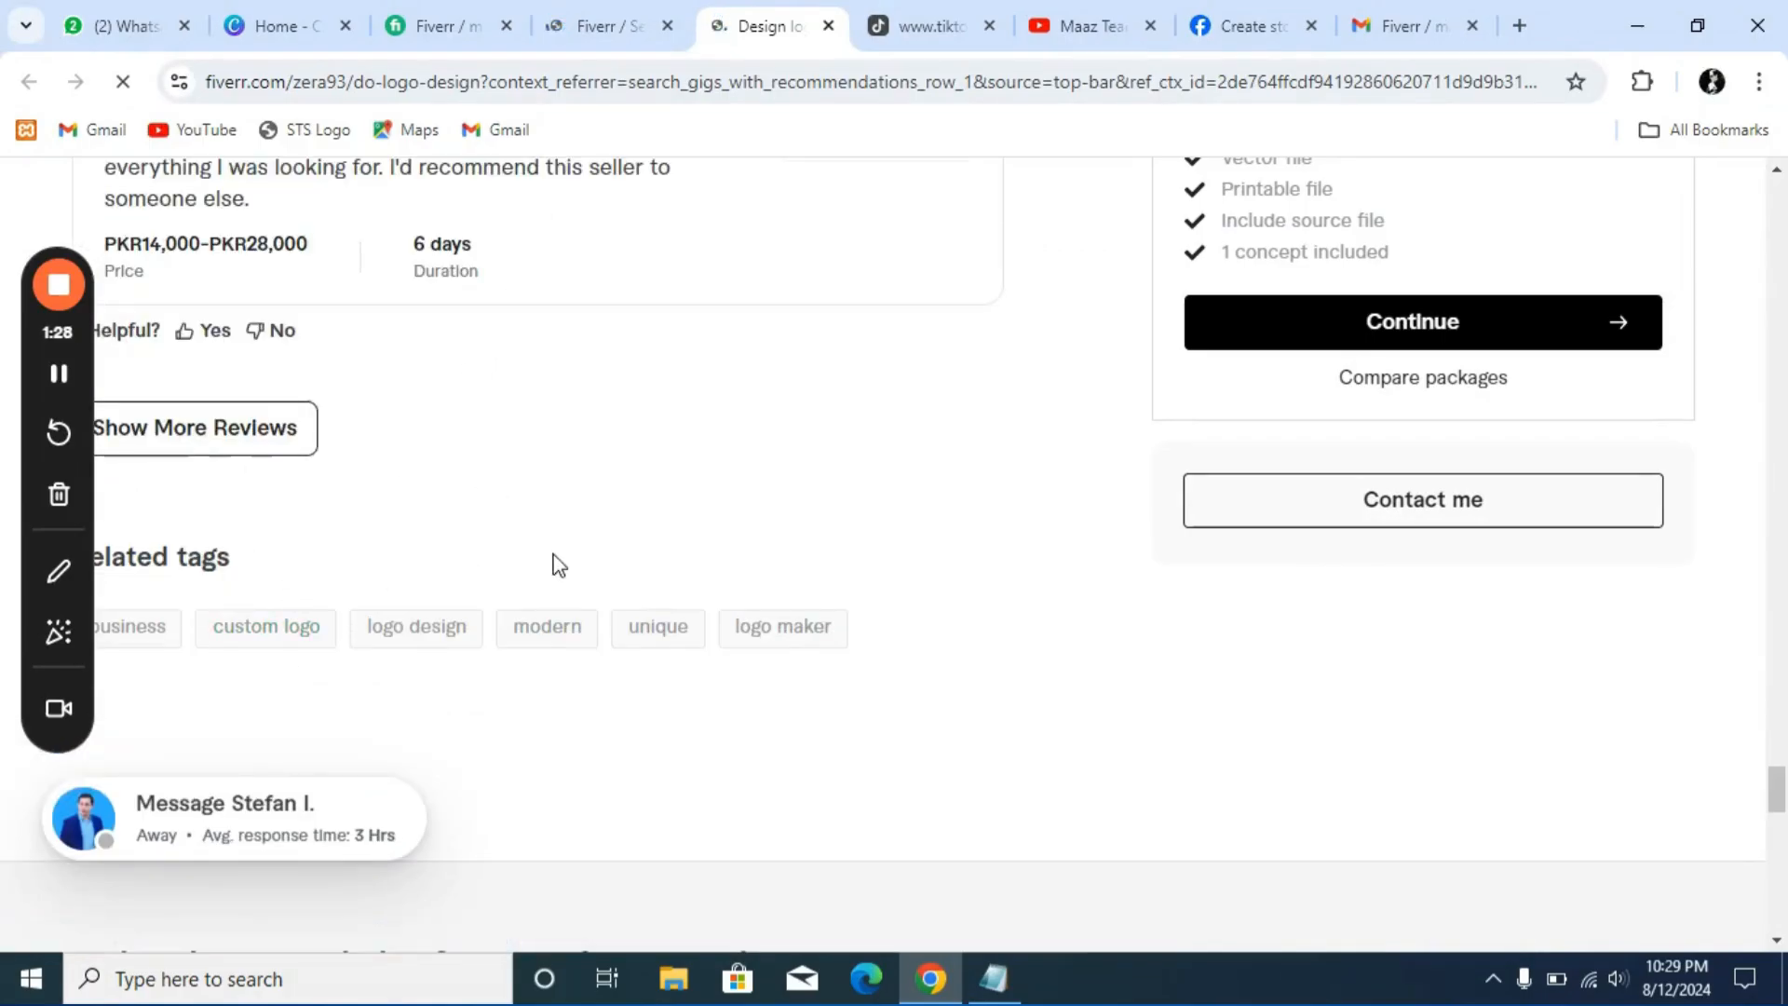
Return to the search results, open the gig "I will do modern business logo design with copyrights" and examine its related tags
click(596, 25)
scroll(652, 419, down, 7)
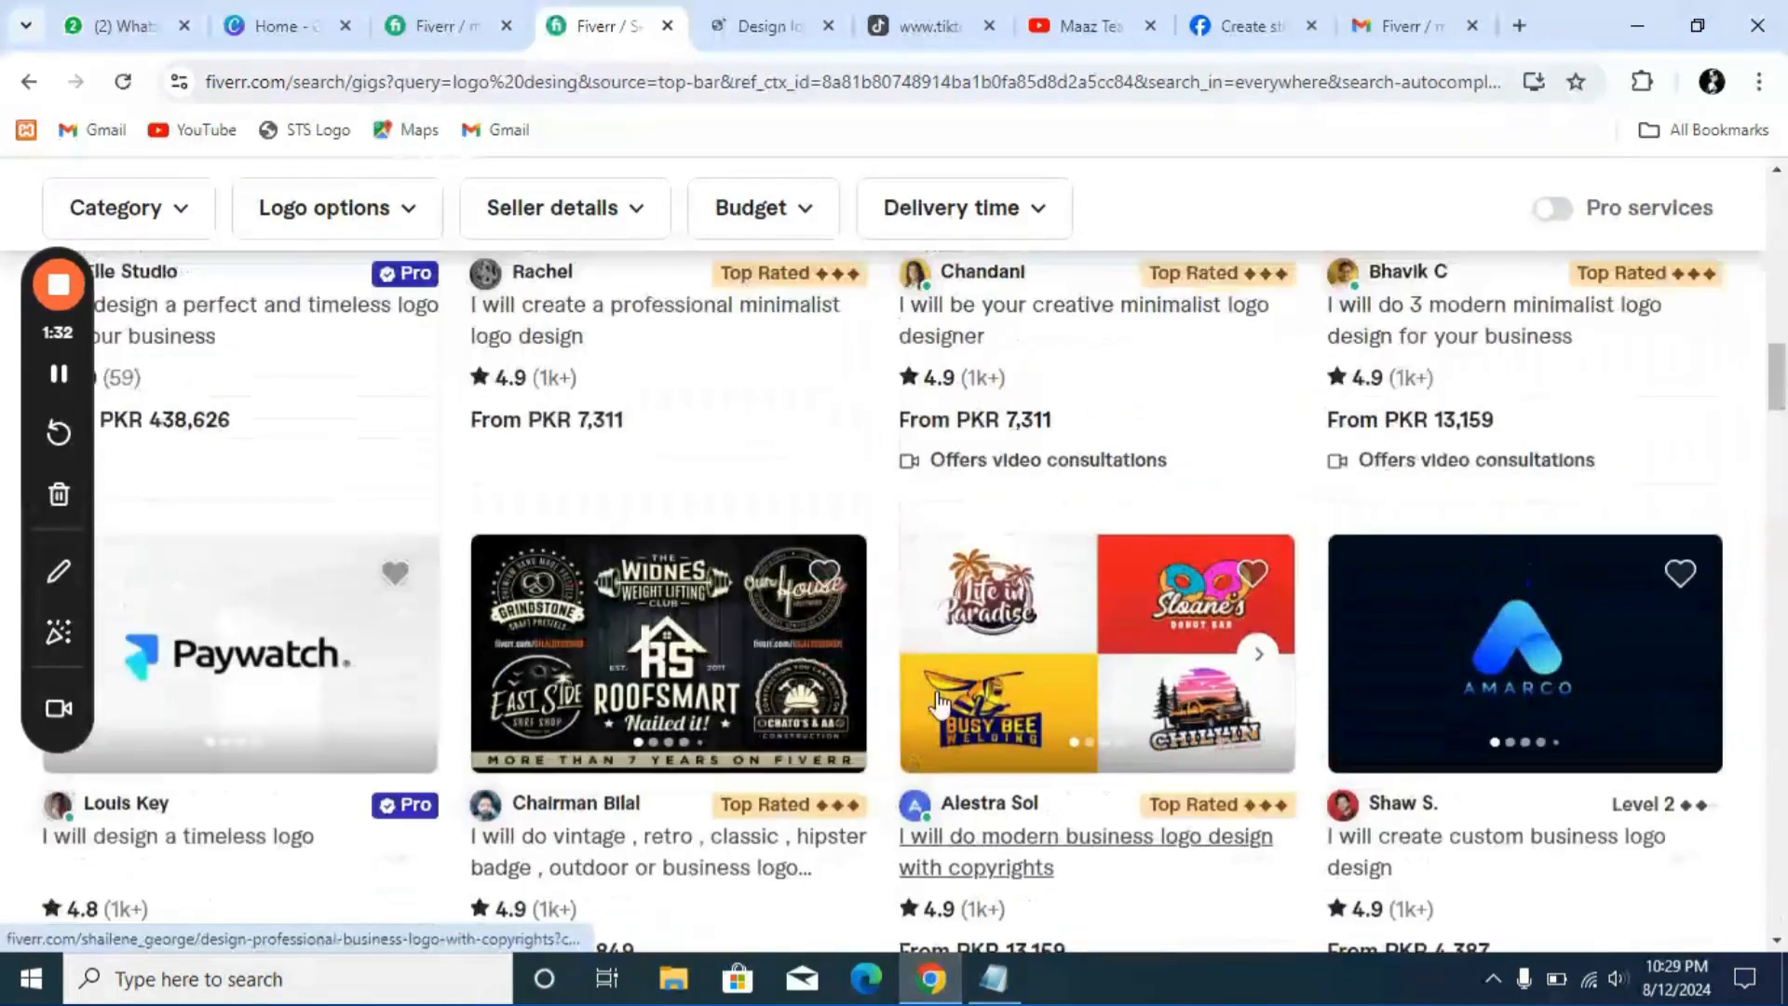
click(1117, 677)
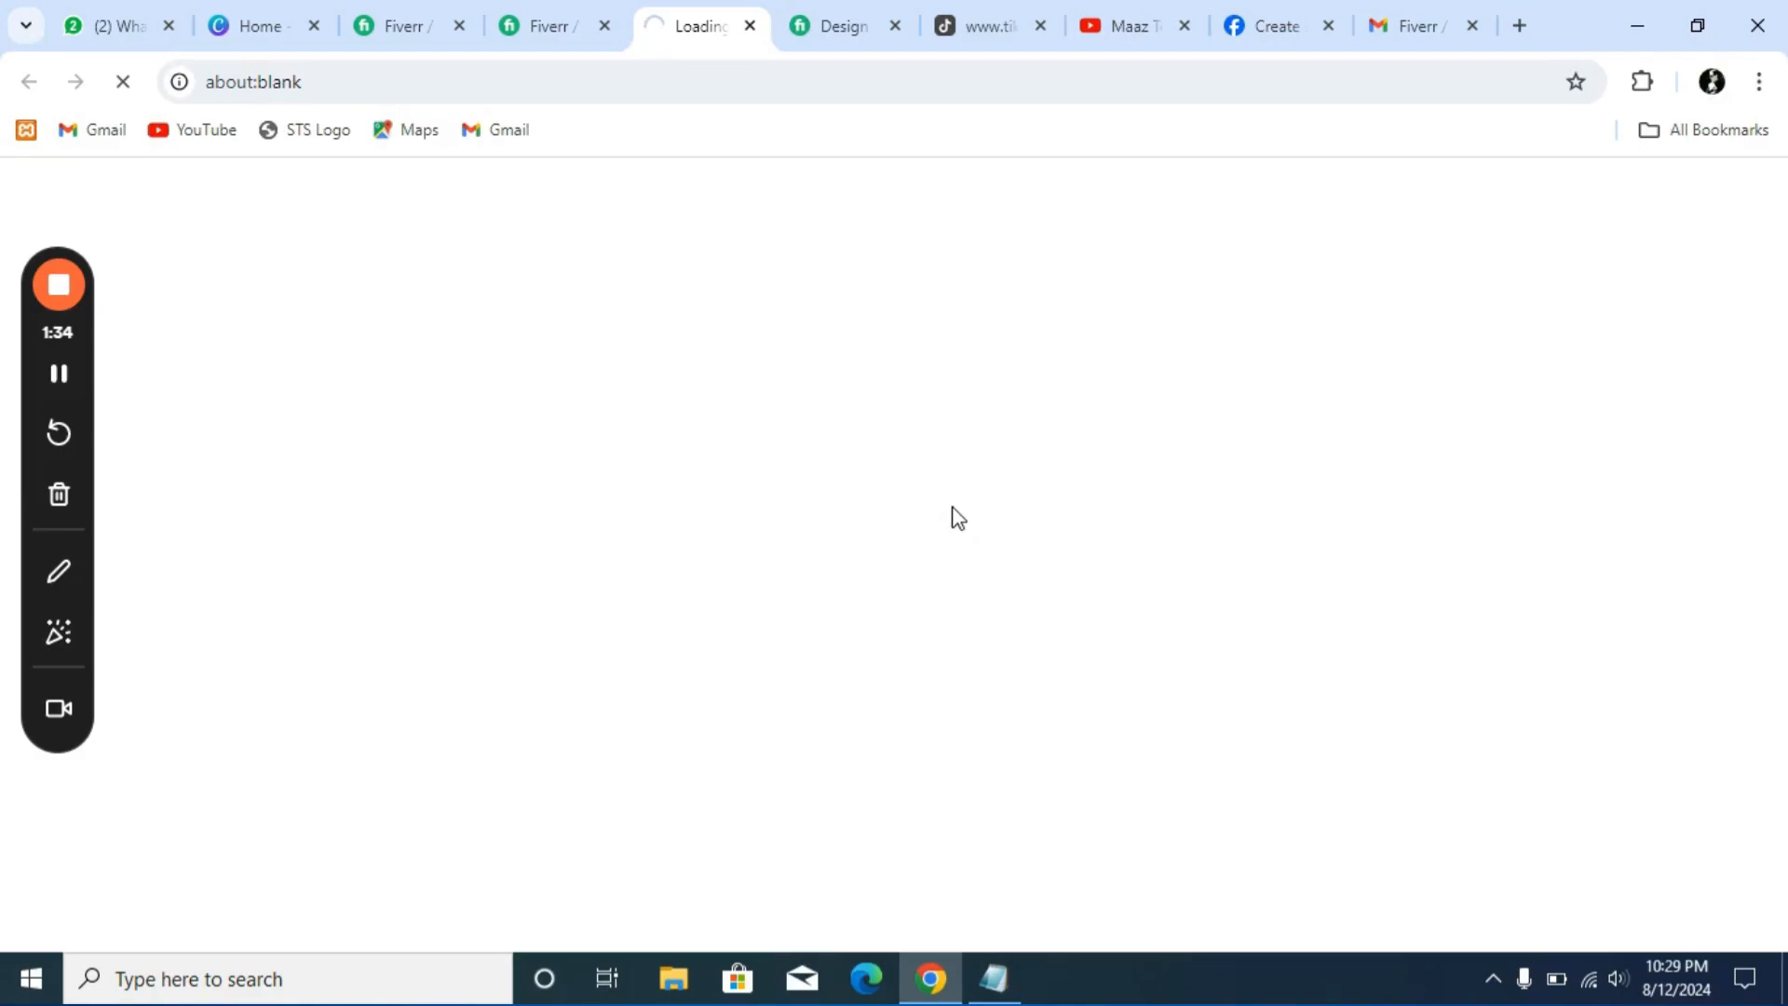
scroll(763, 515, down, 15)
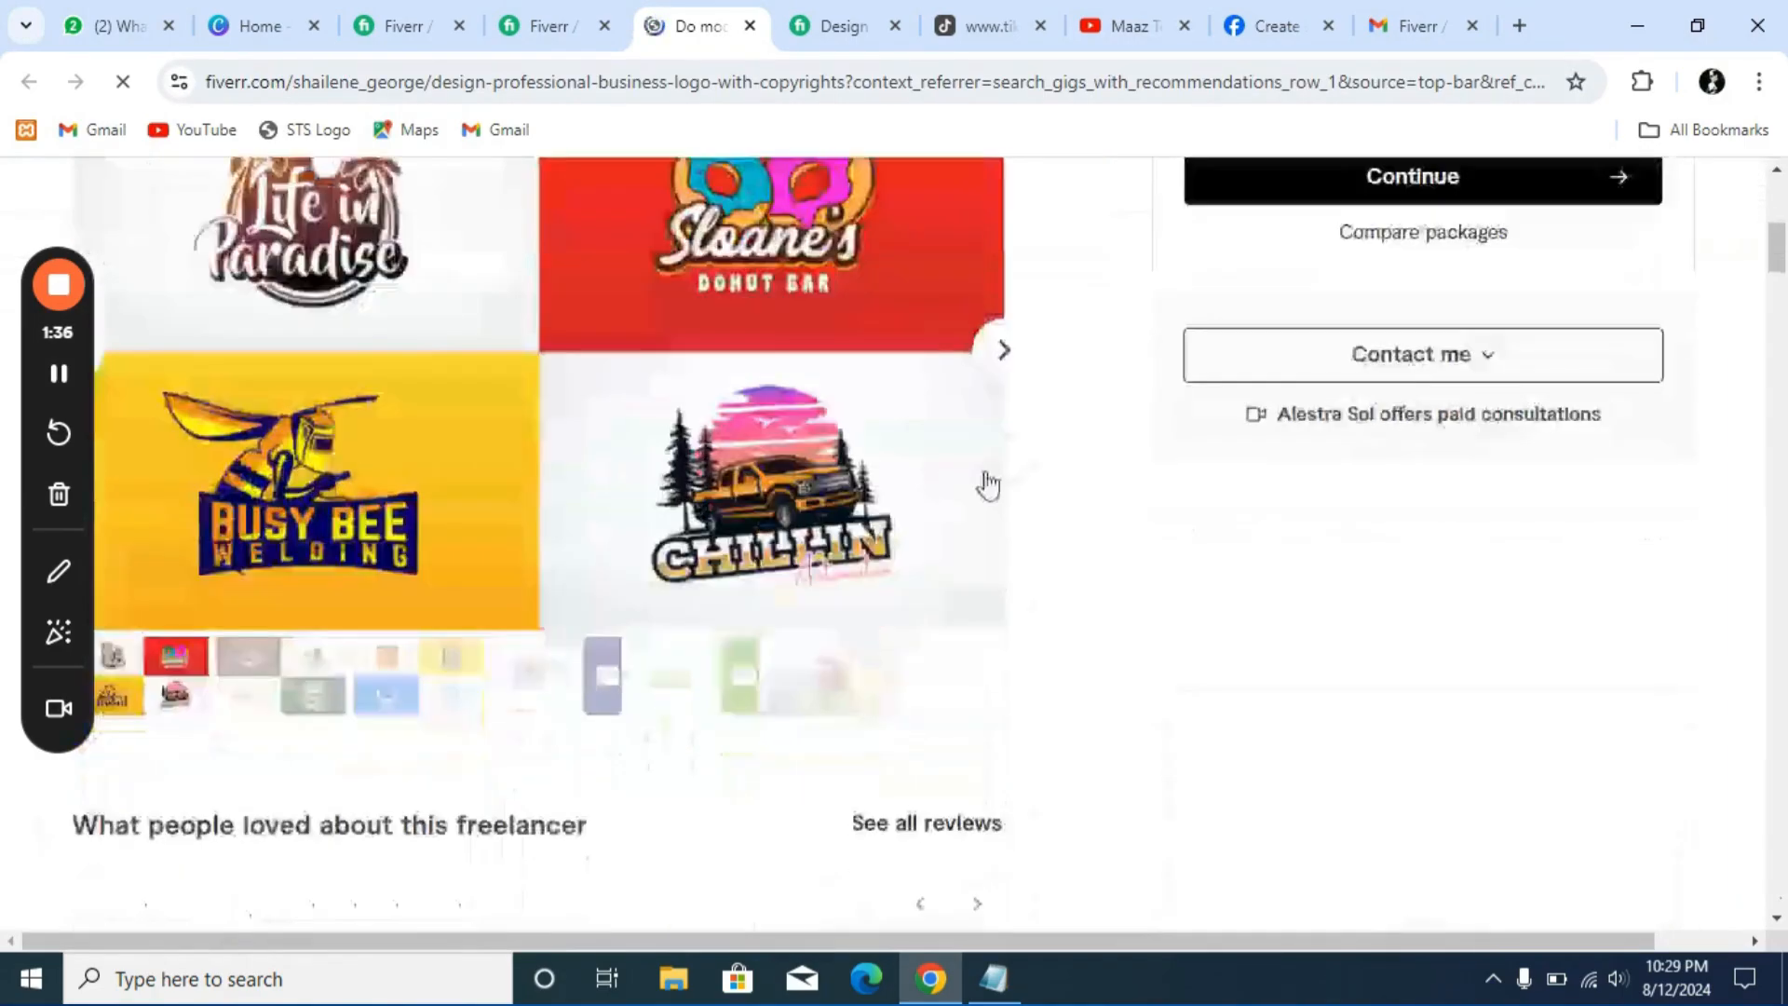
scroll(990, 481, down, 20)
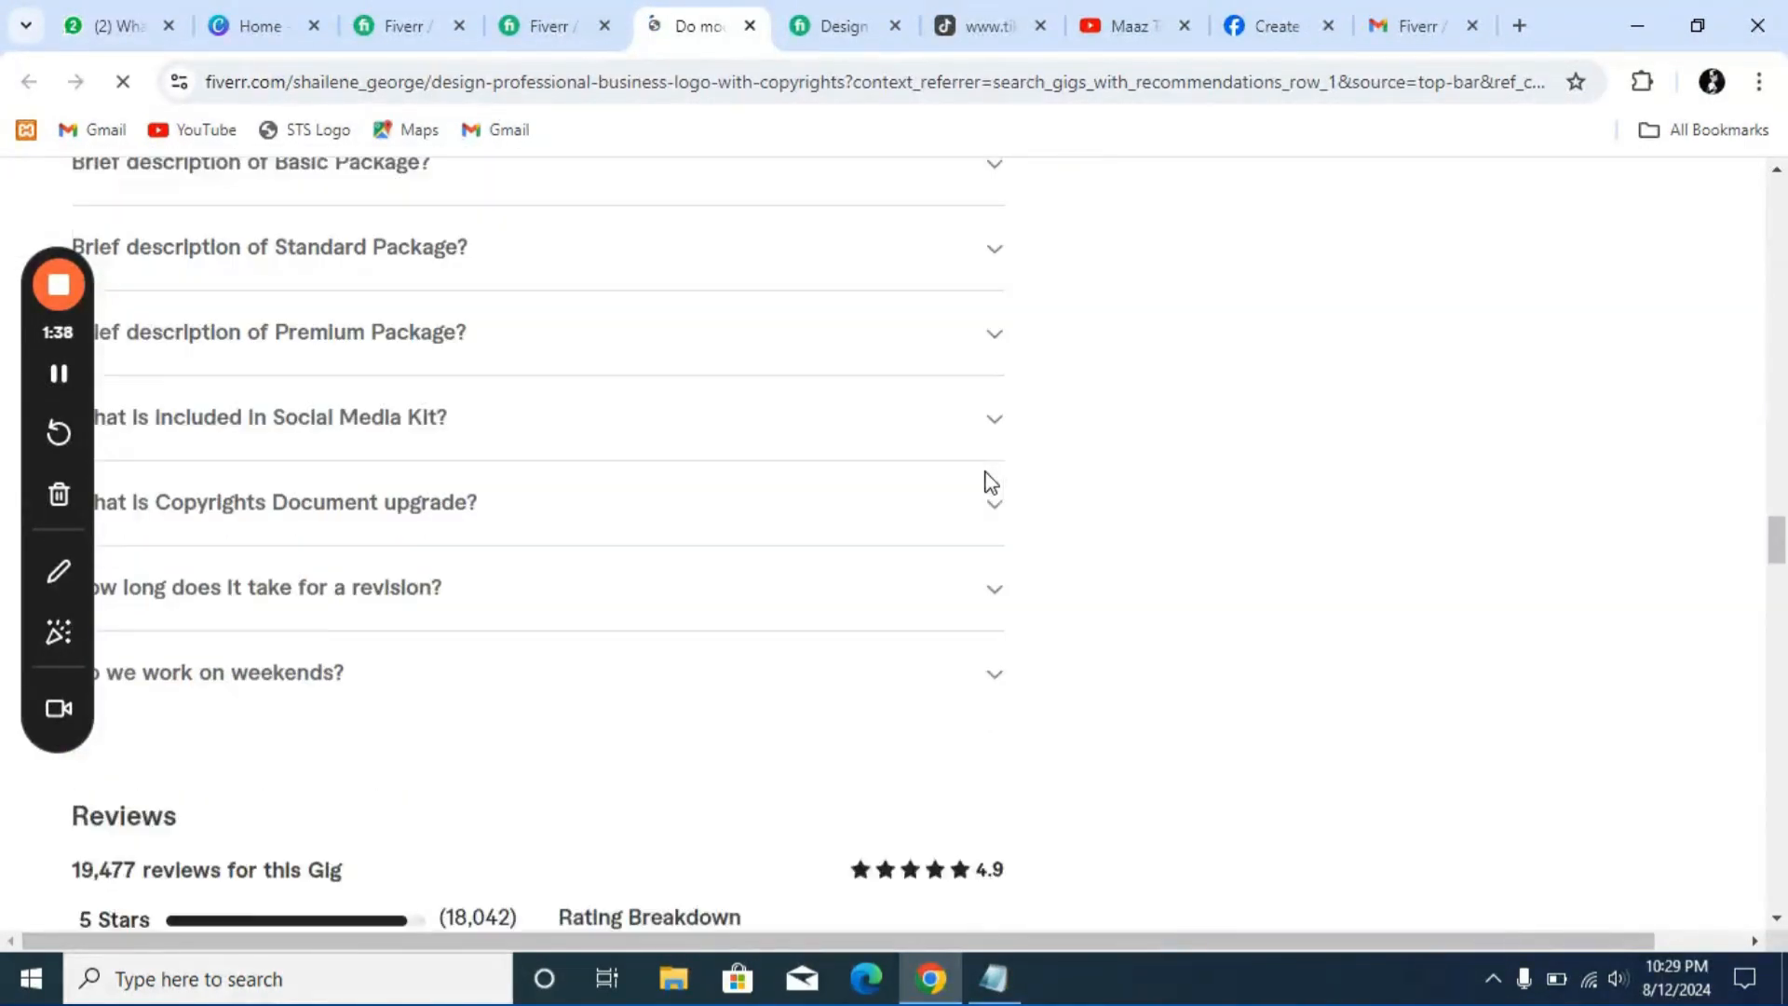
scroll(990, 481, down, 20)
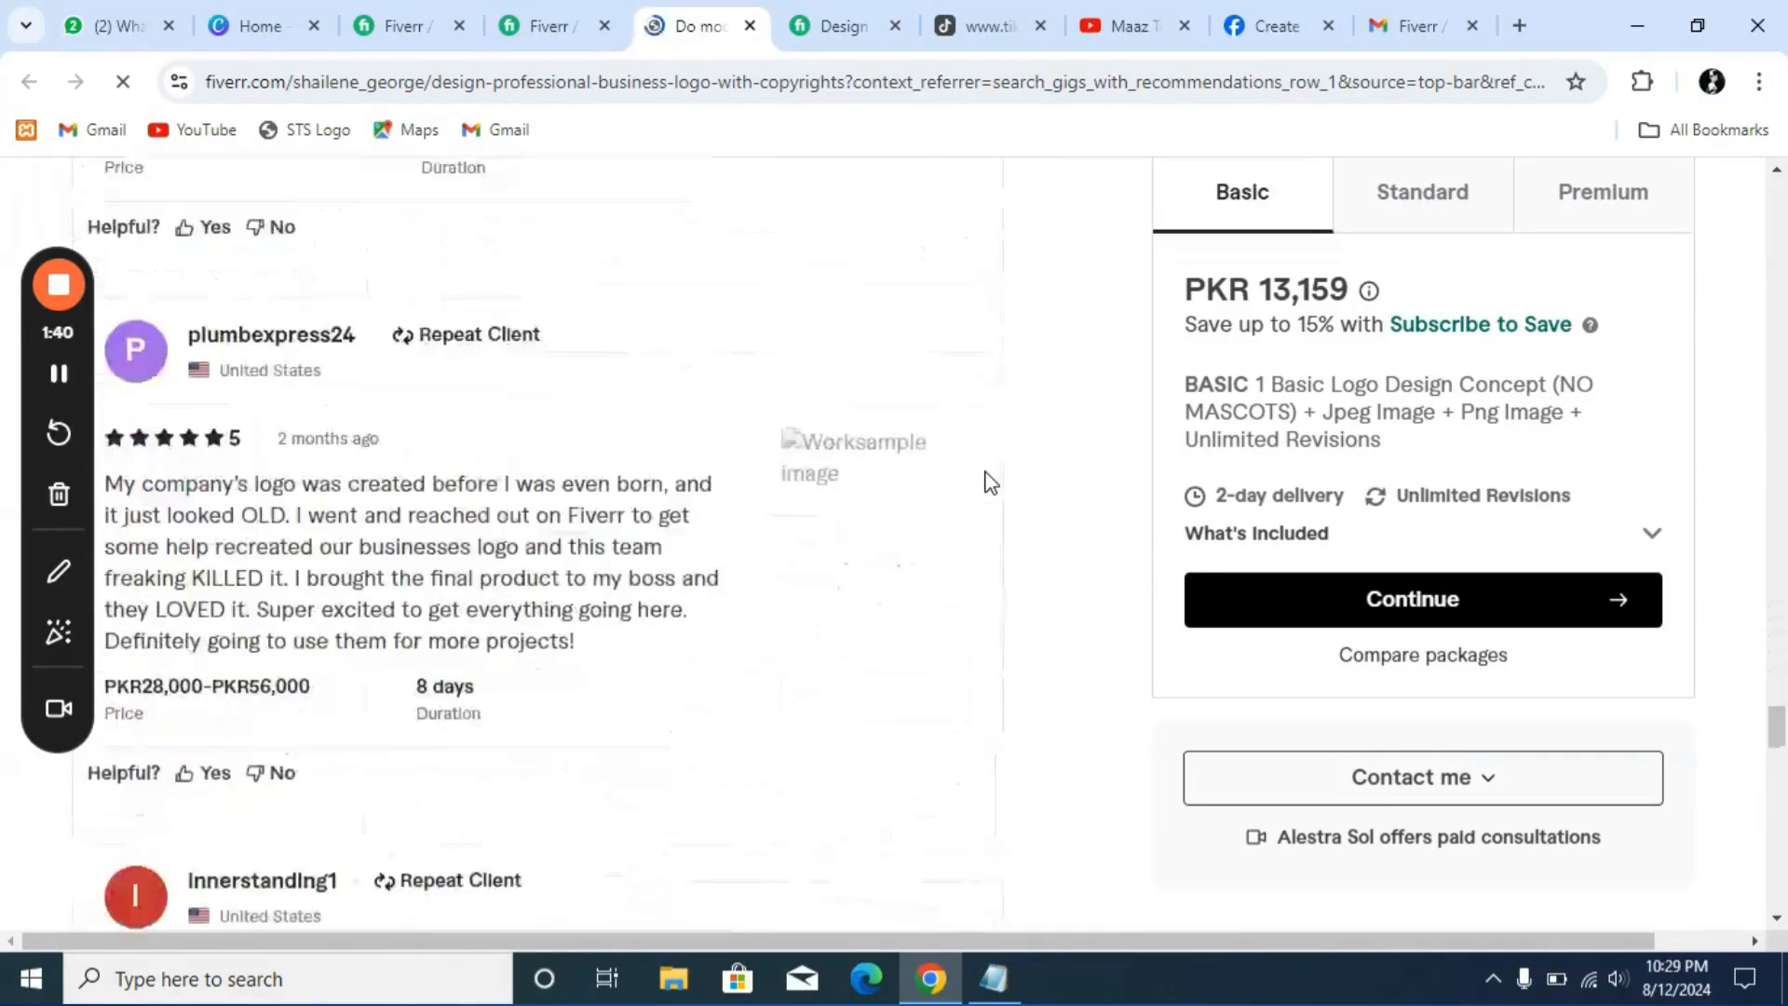
scroll(990, 481, down, 5)
scroll(985, 482, up, 10)
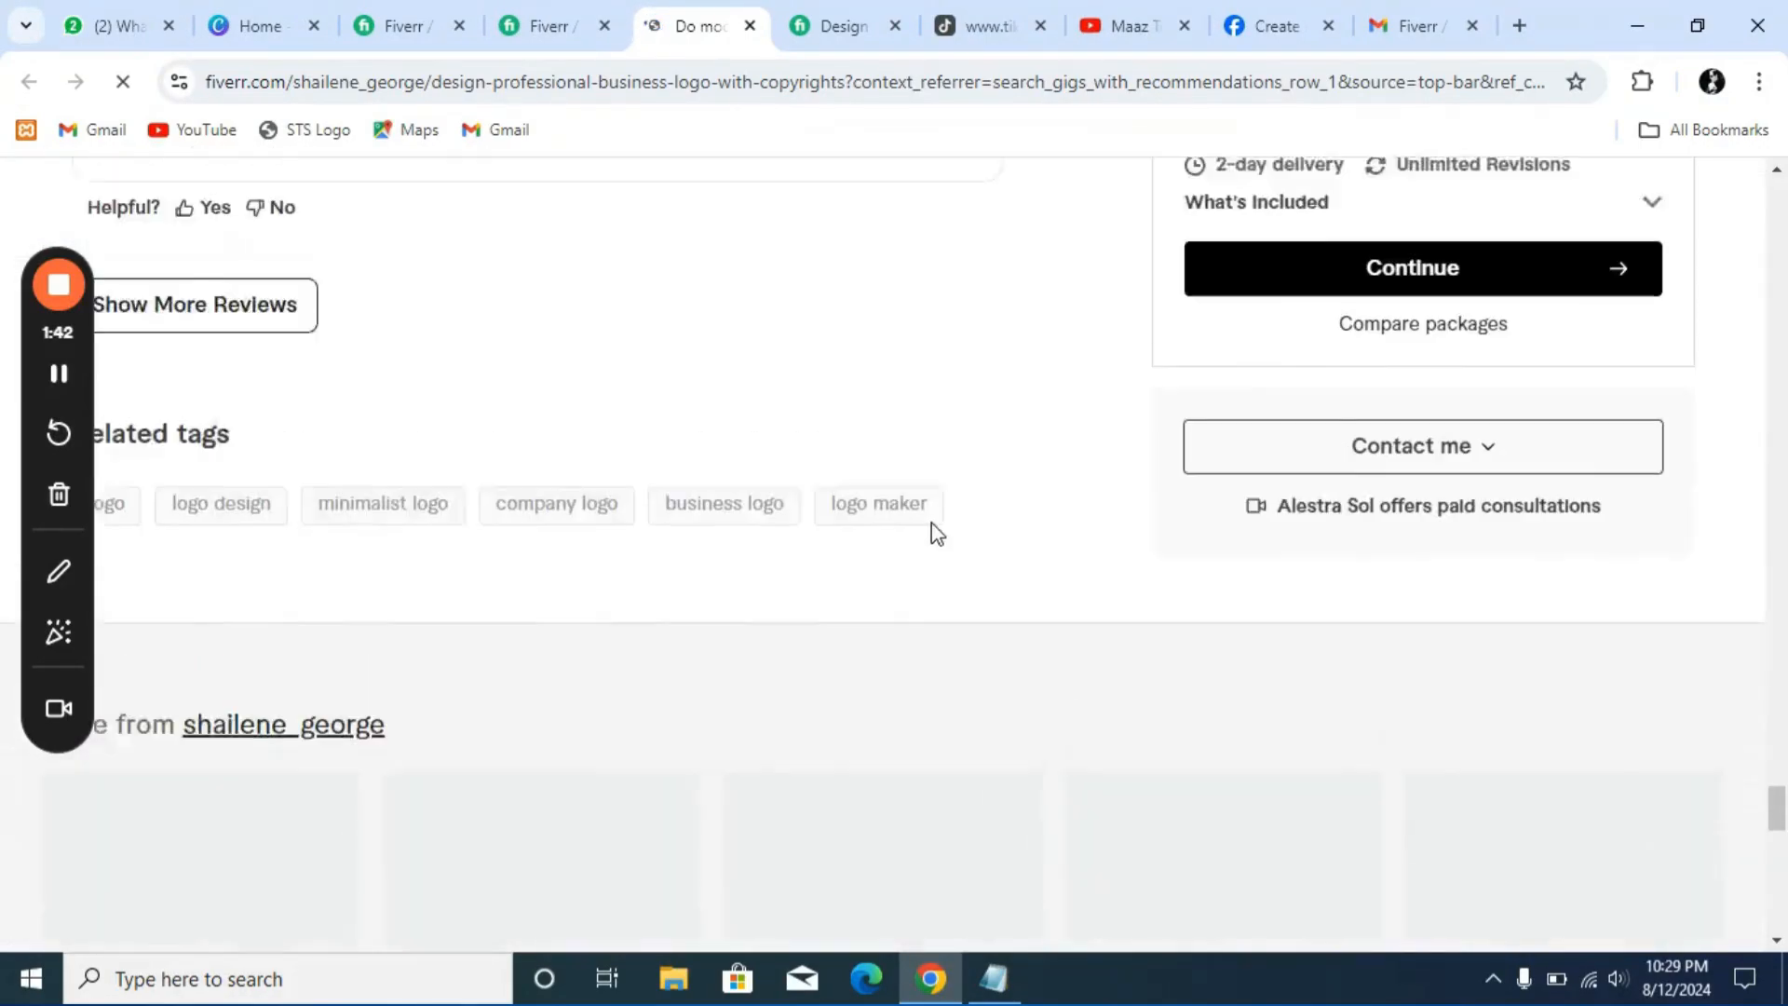
scroll(546, 714, down, 3)
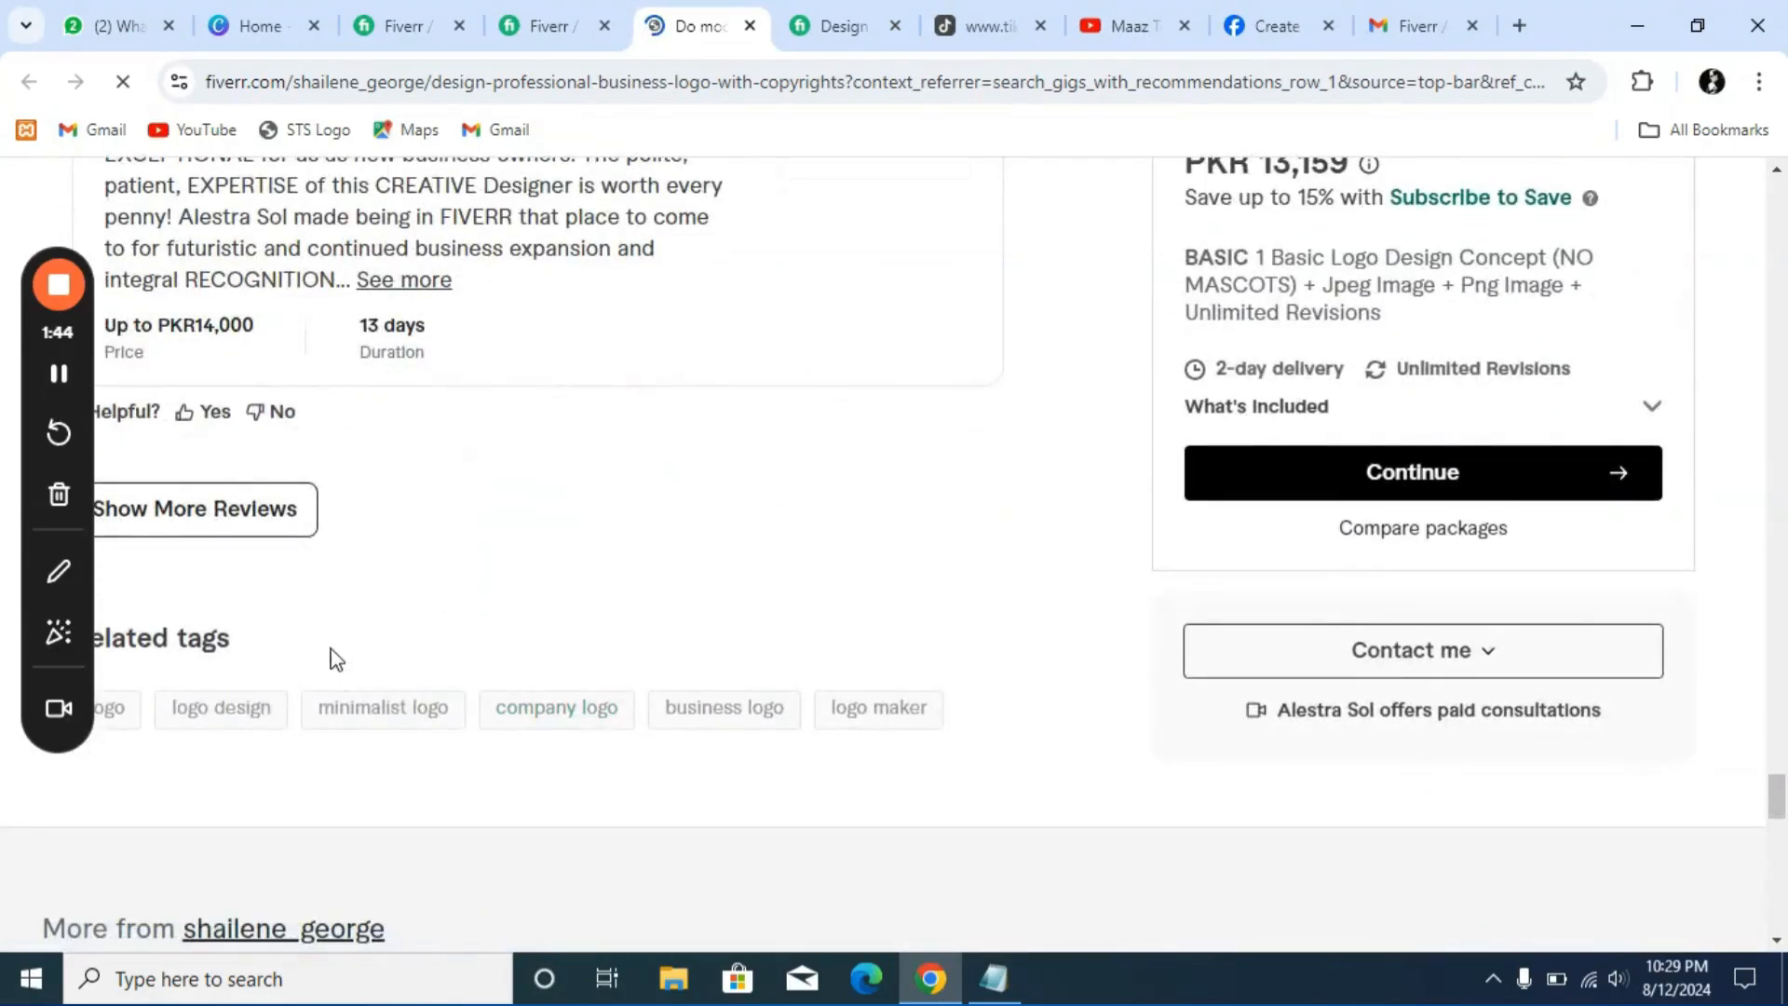
drag(297, 683, 447, 719)
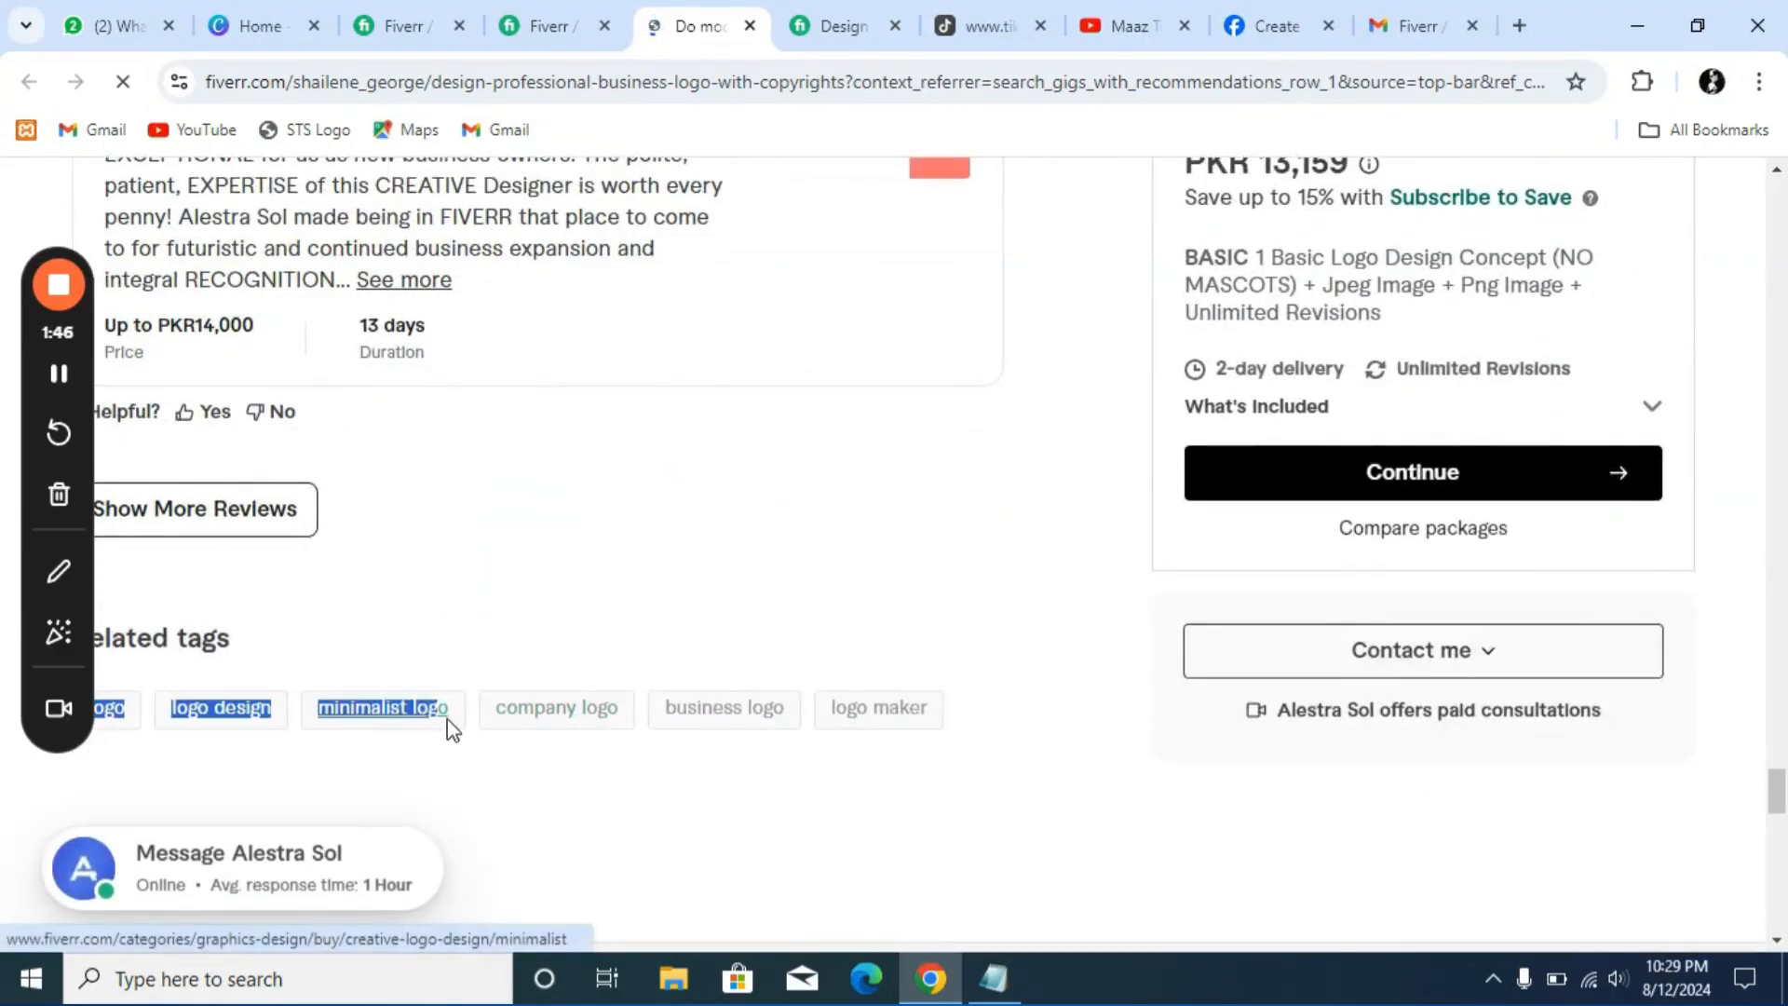
drag(160, 684, 436, 540)
scroll(436, 546, up, 1)
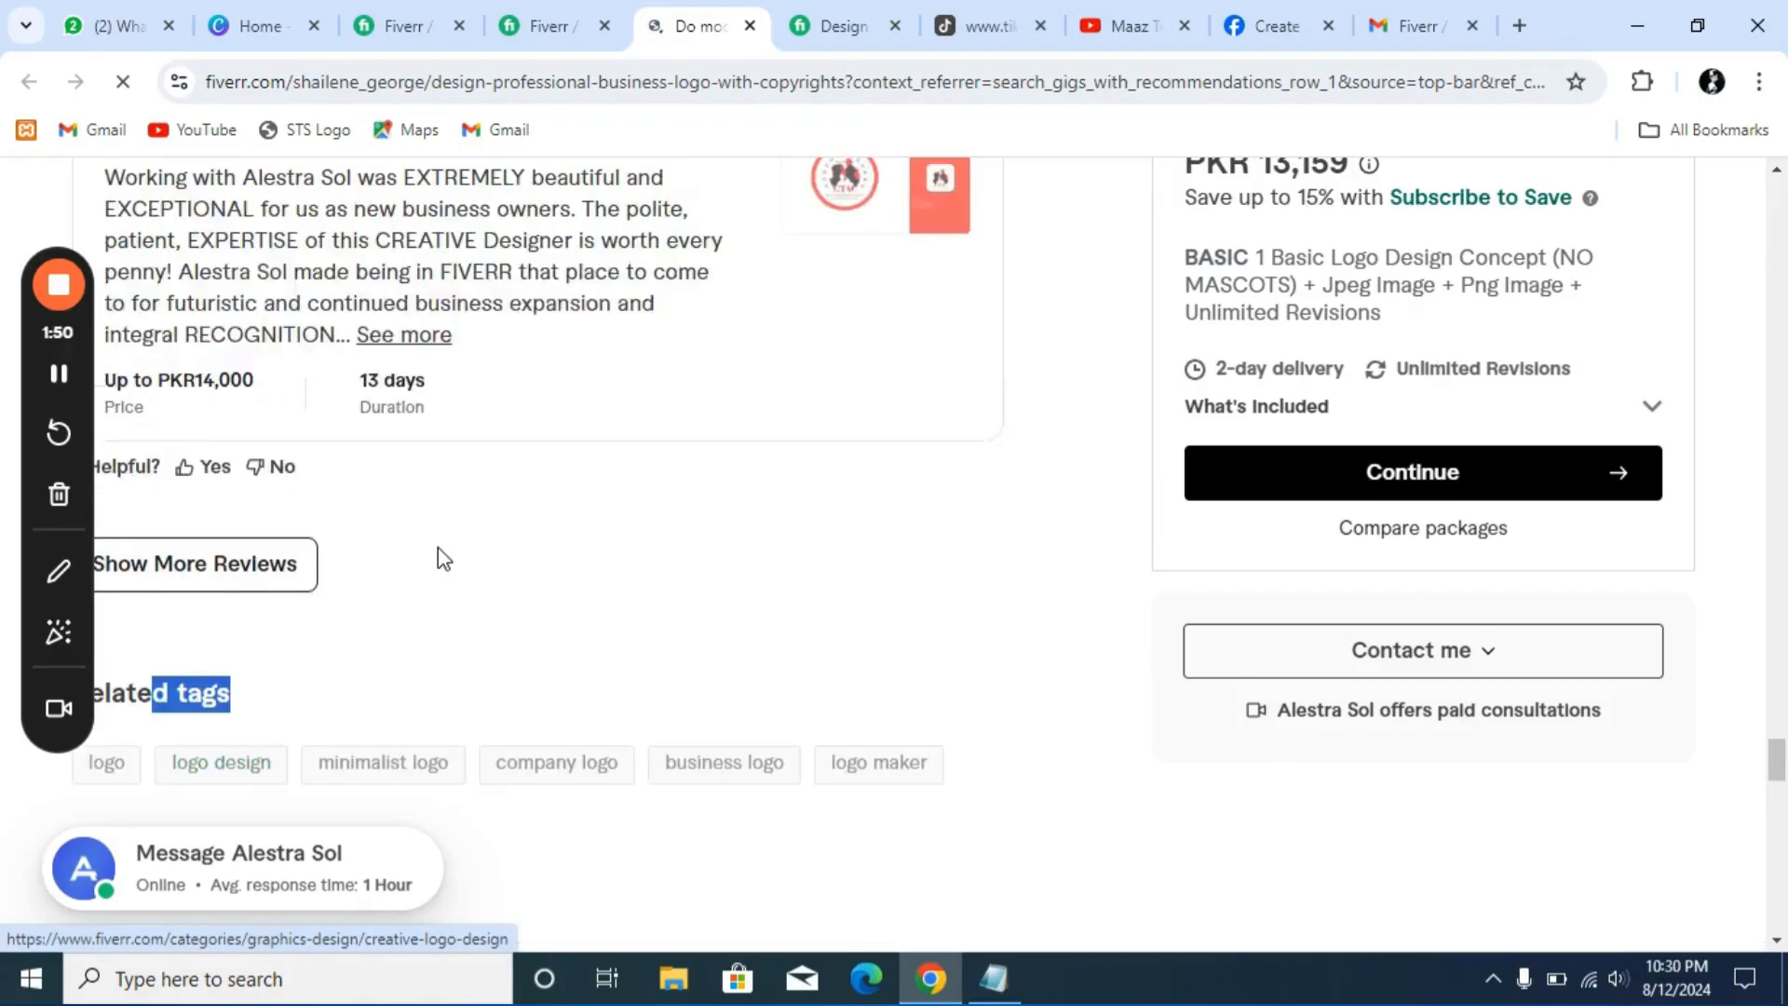
Recheck the related tags on the competitor's gig, return to the gig editor and add "logo" as a positive keyword
scroll(435, 546, down, 3)
drag(161, 464, 280, 507)
click(450, 15)
scroll(699, 400, down, 8)
scroll(710, 420, up, 3)
click(738, 351)
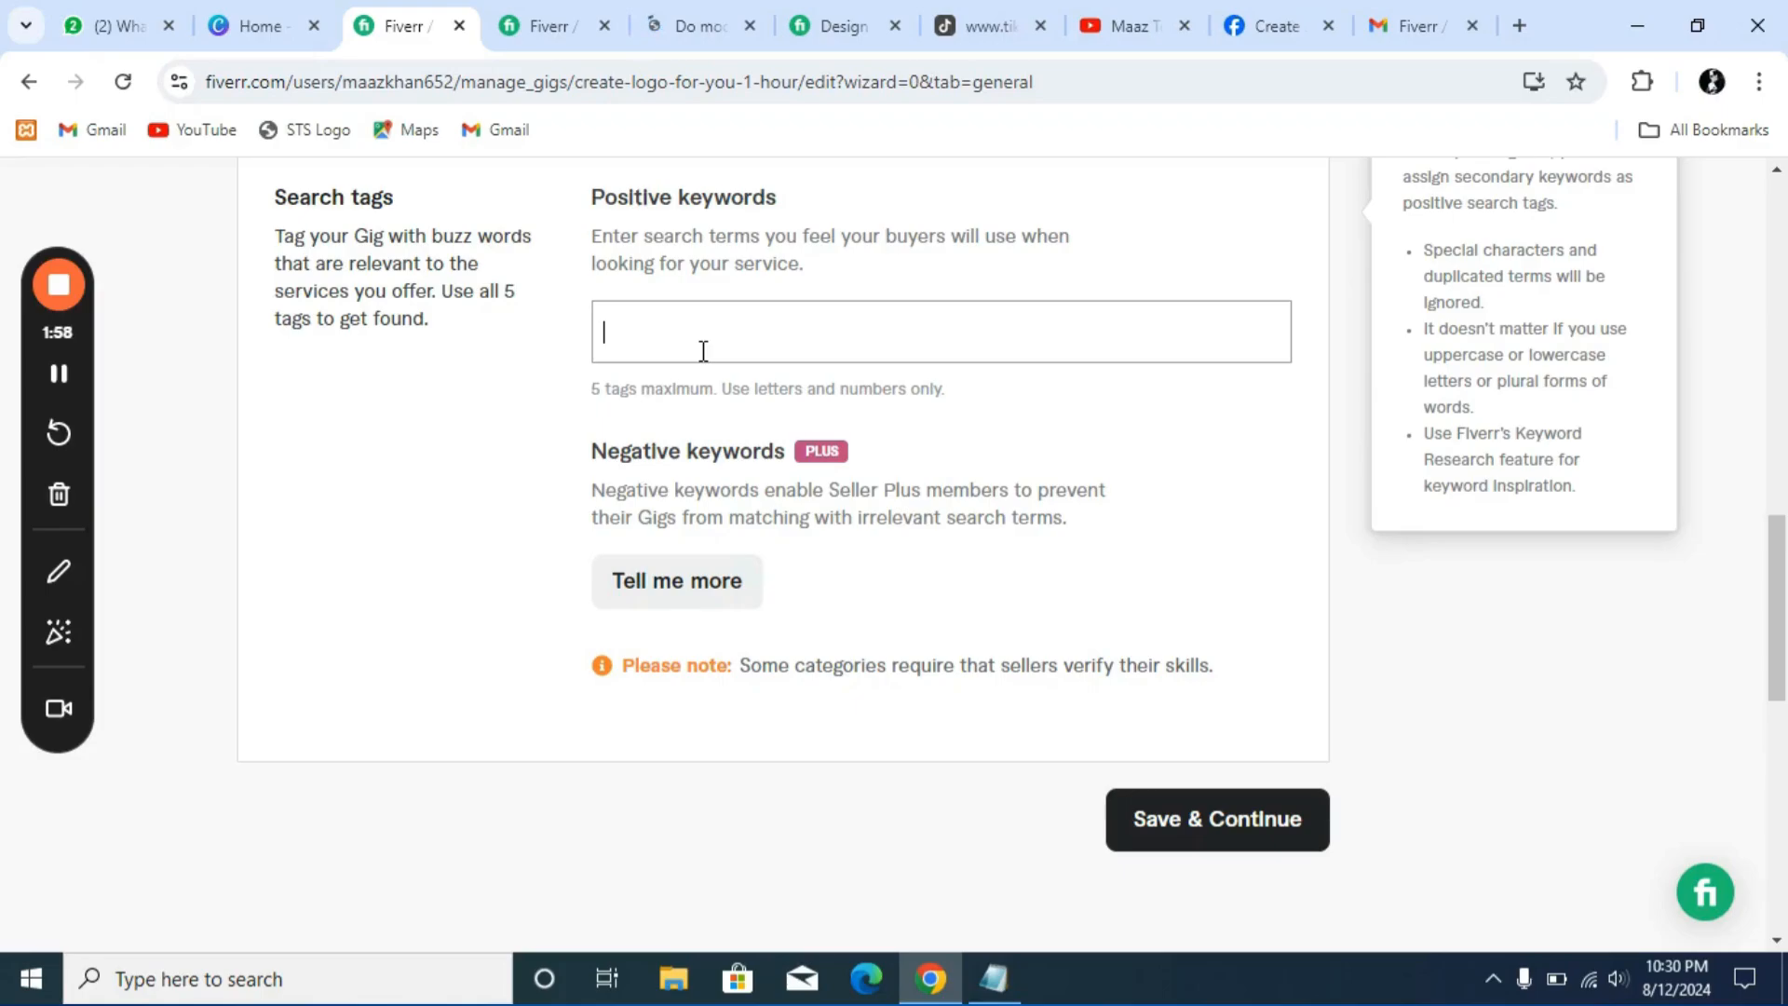
text(logo)
key(Return)
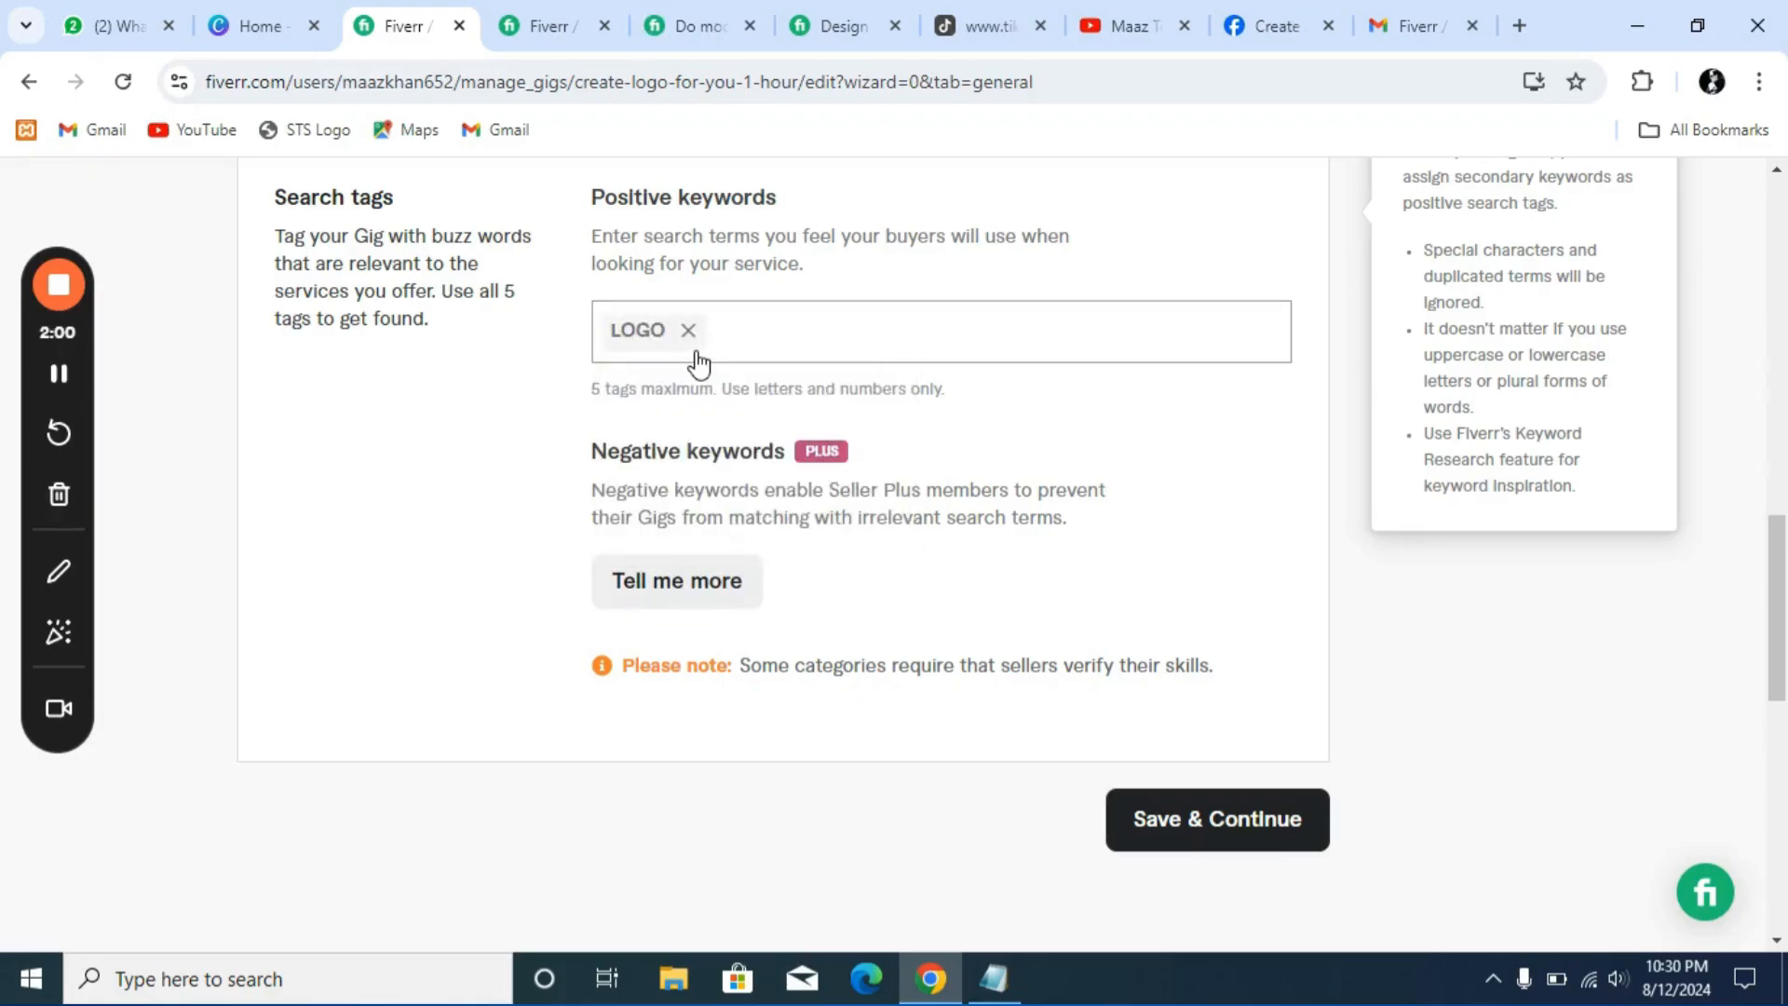
Add "graphic desing" and "logo maker" to the gig's positive keywords
text(gra)
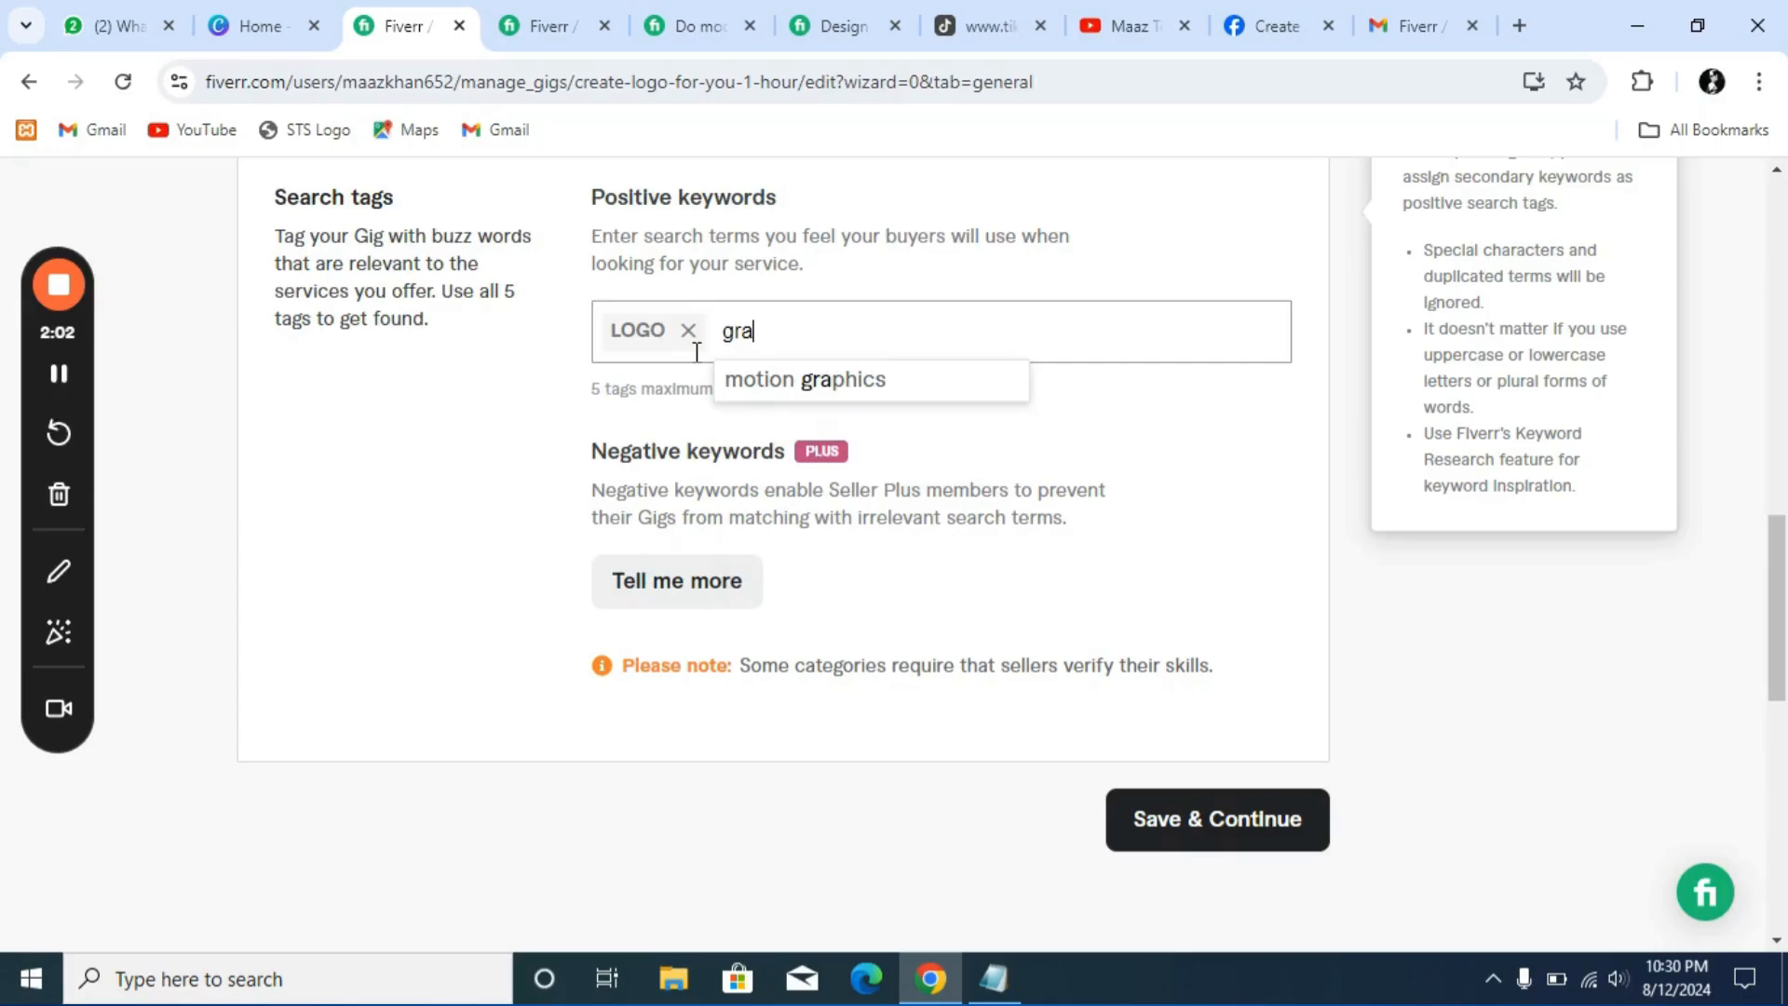
text(phic desi)
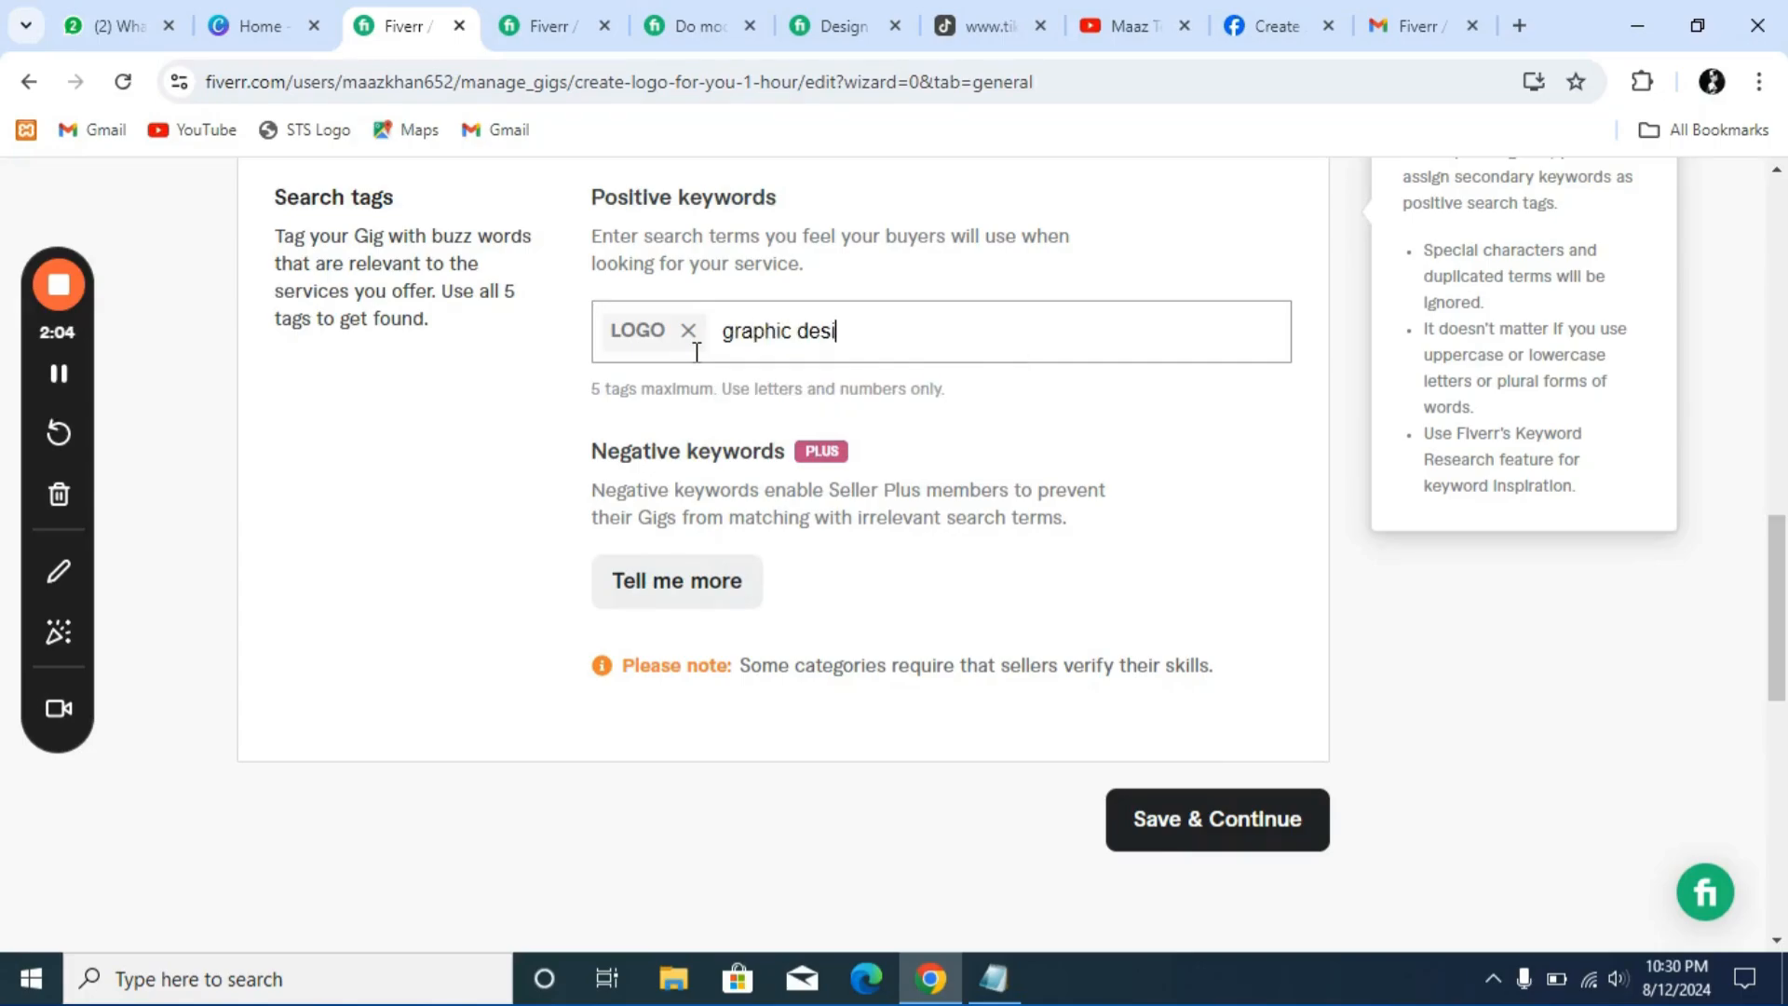
text(ng)
key(Return)
text(log)
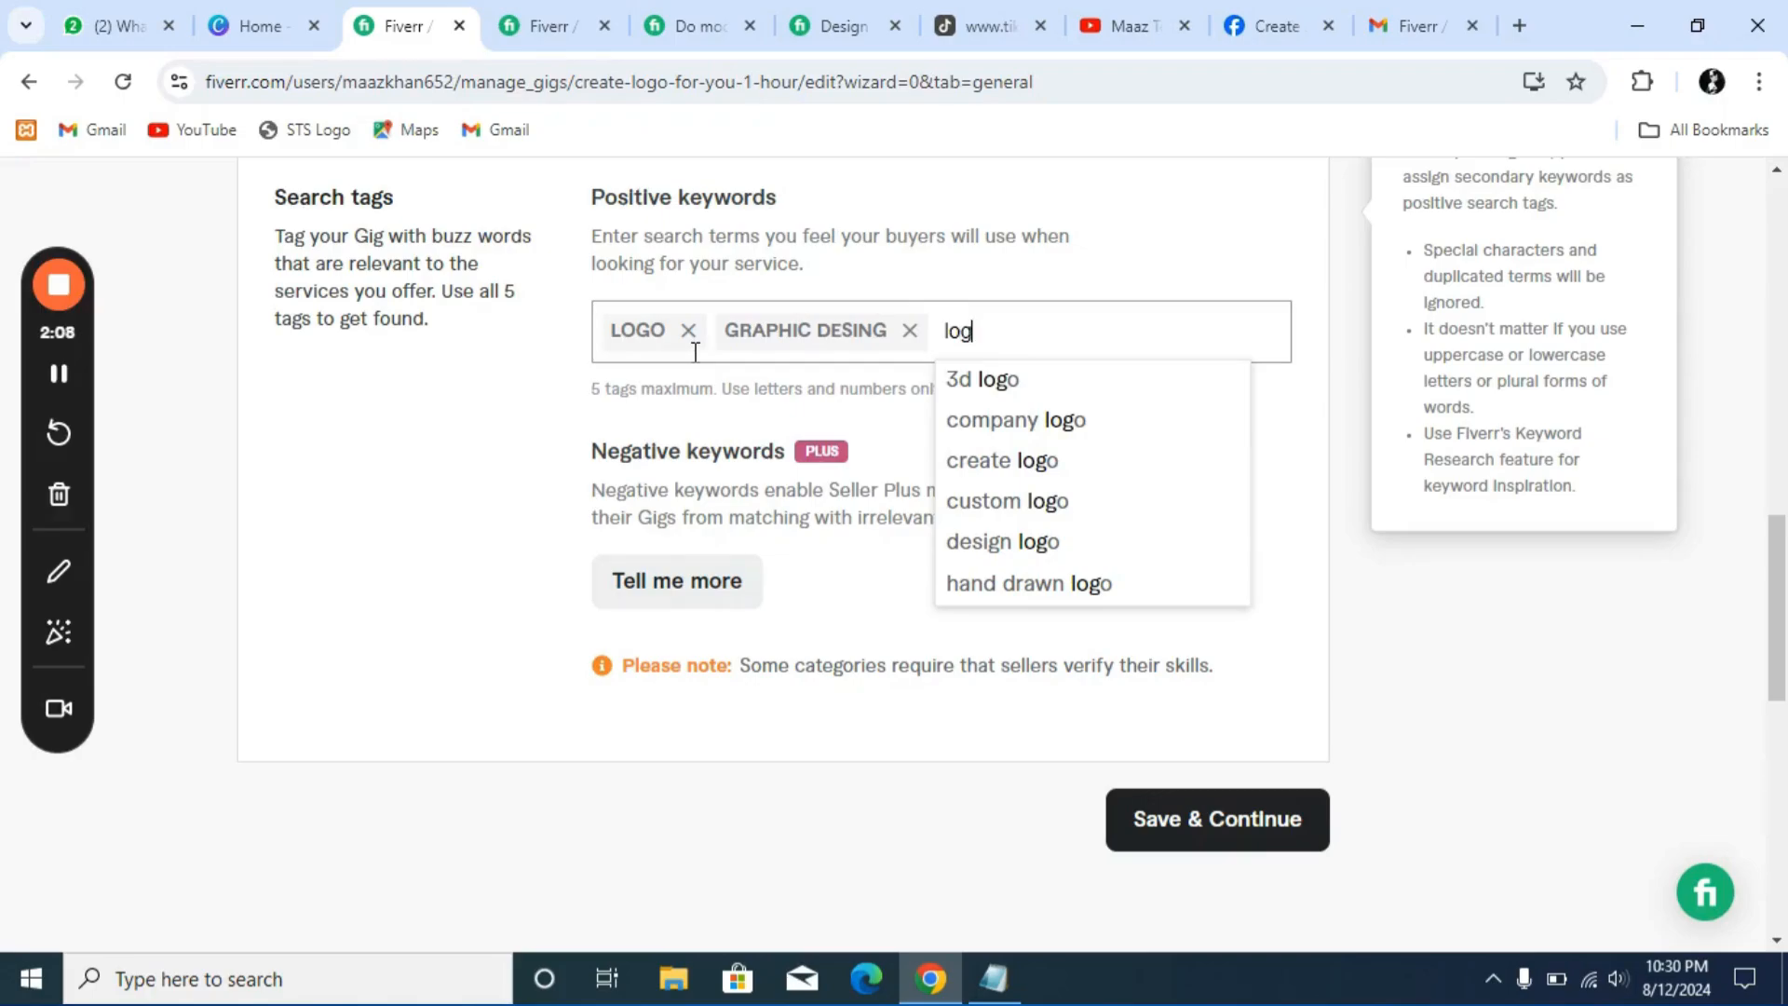
text(o maker)
key(Return)
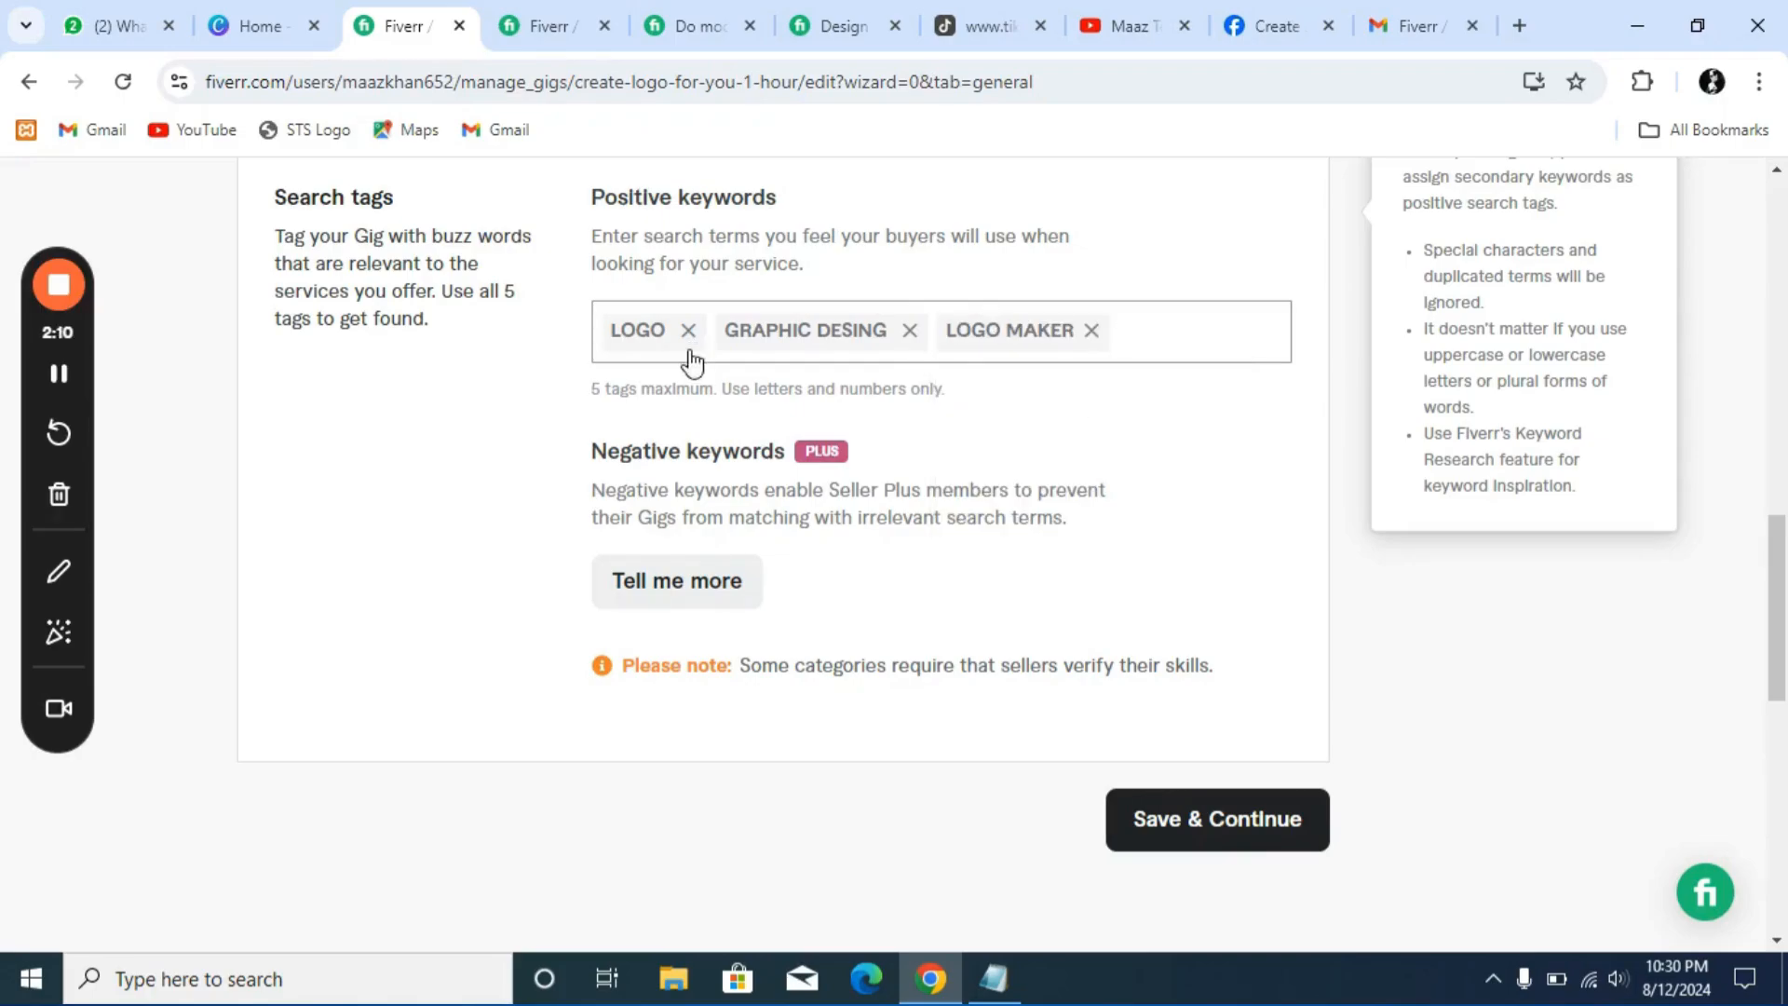
Choose Wordmark as the logo type in the gig metadata, and save the overview to continue to pricing
click(1170, 835)
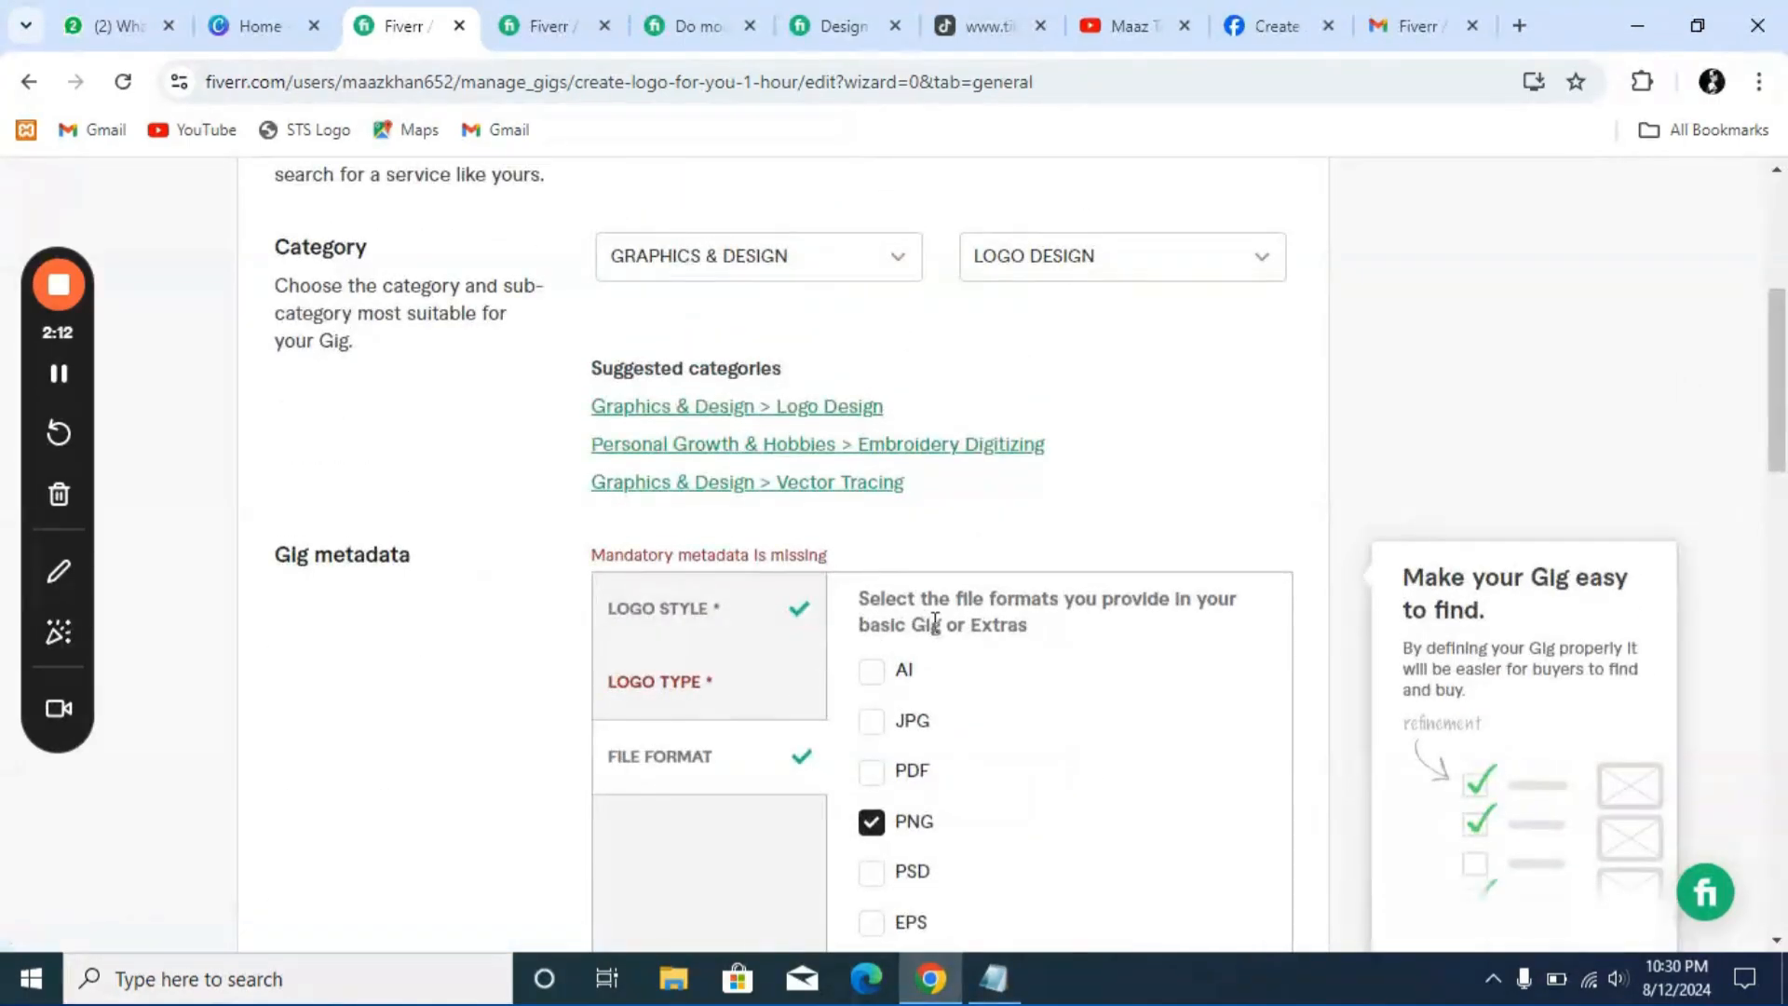
click(717, 706)
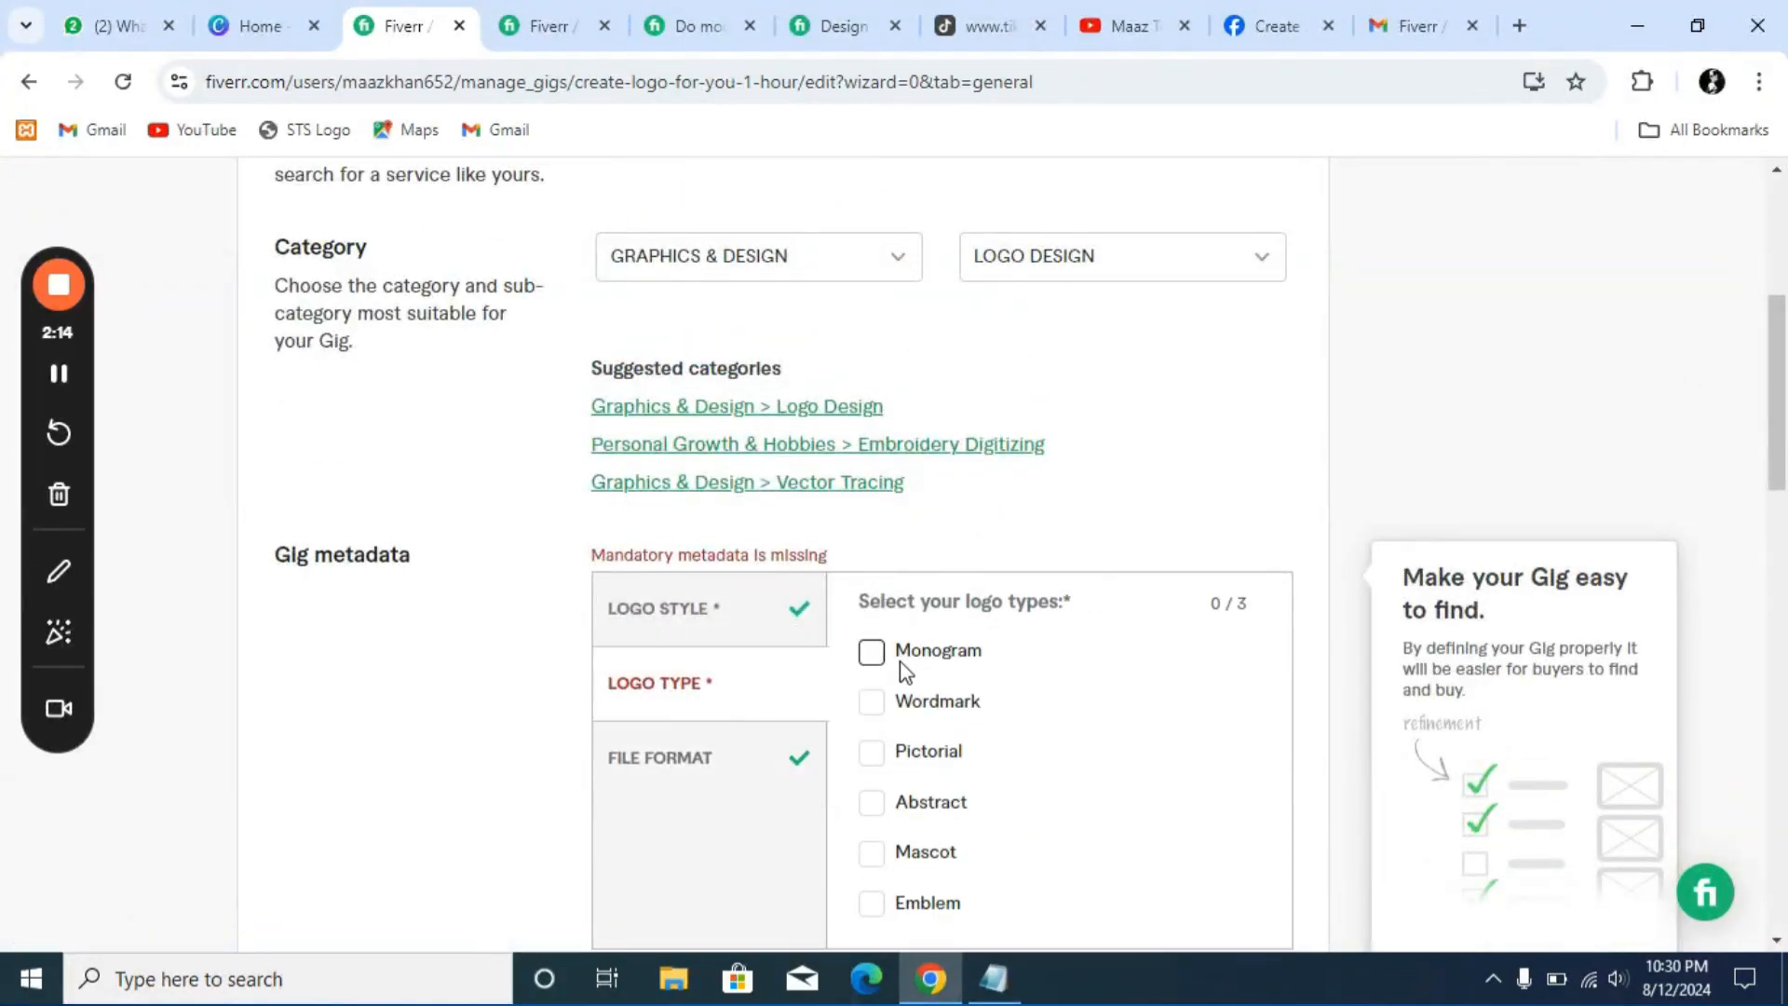
click(872, 701)
scroll(946, 619, down, 15)
scroll(943, 617, up, 6)
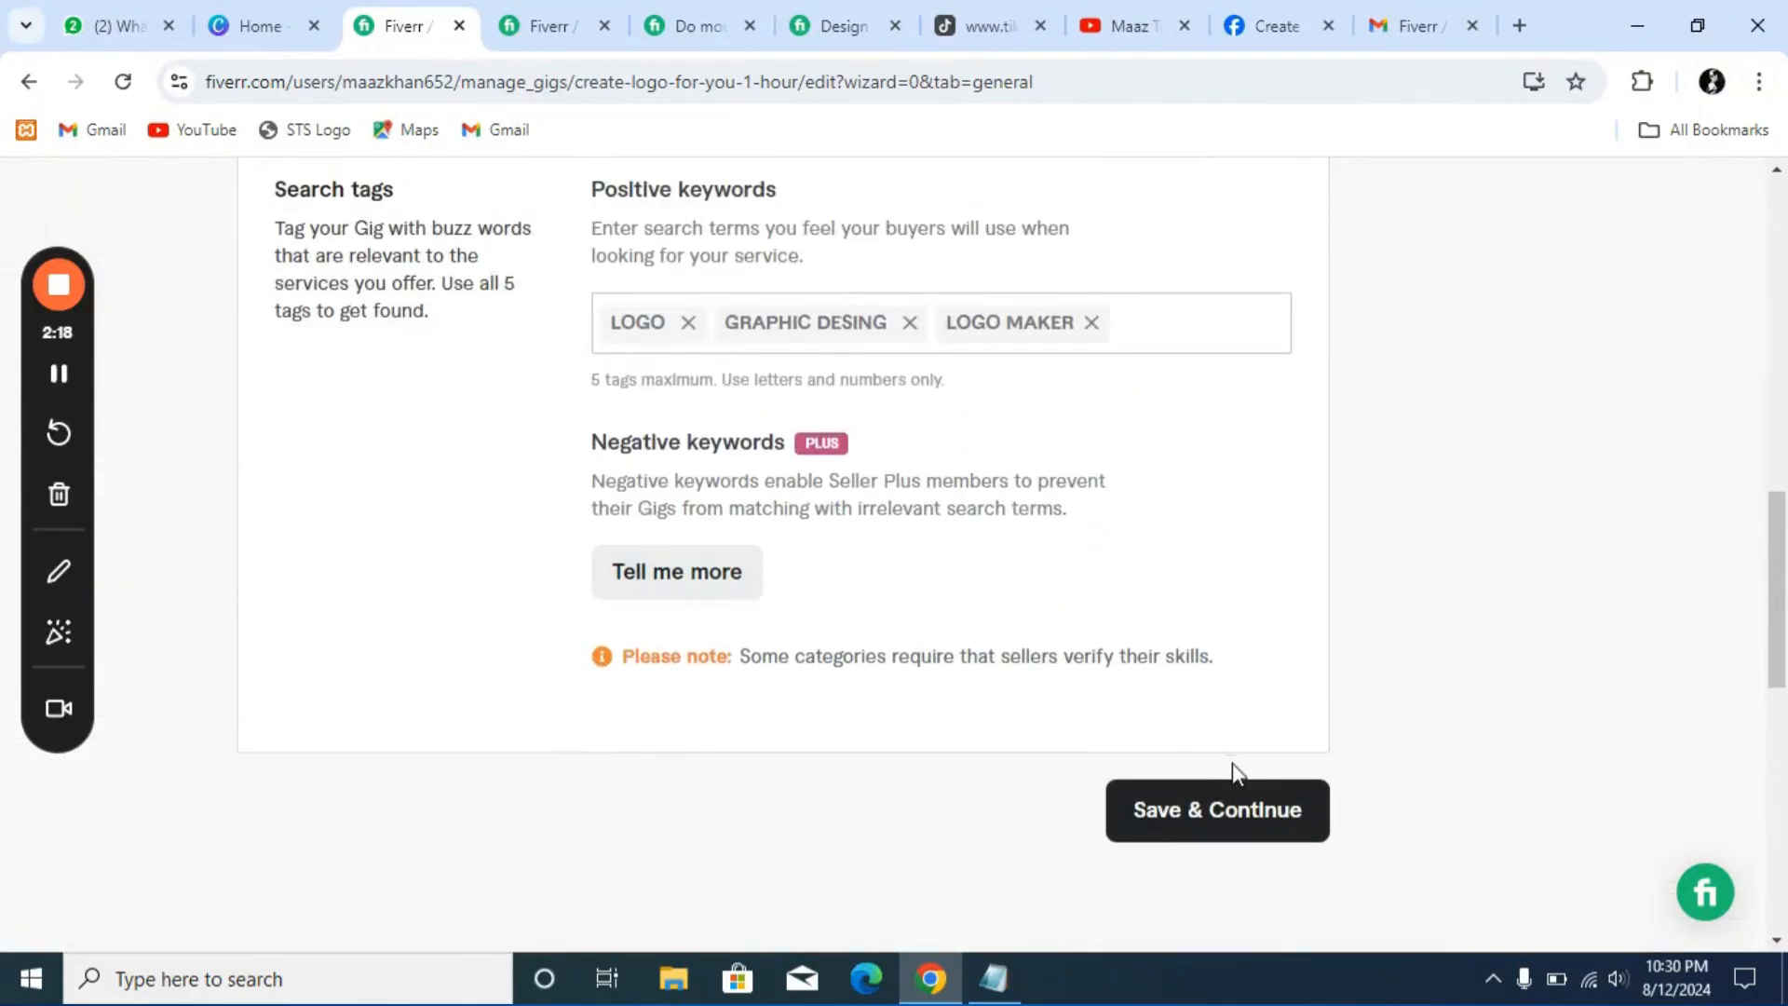
click(1226, 812)
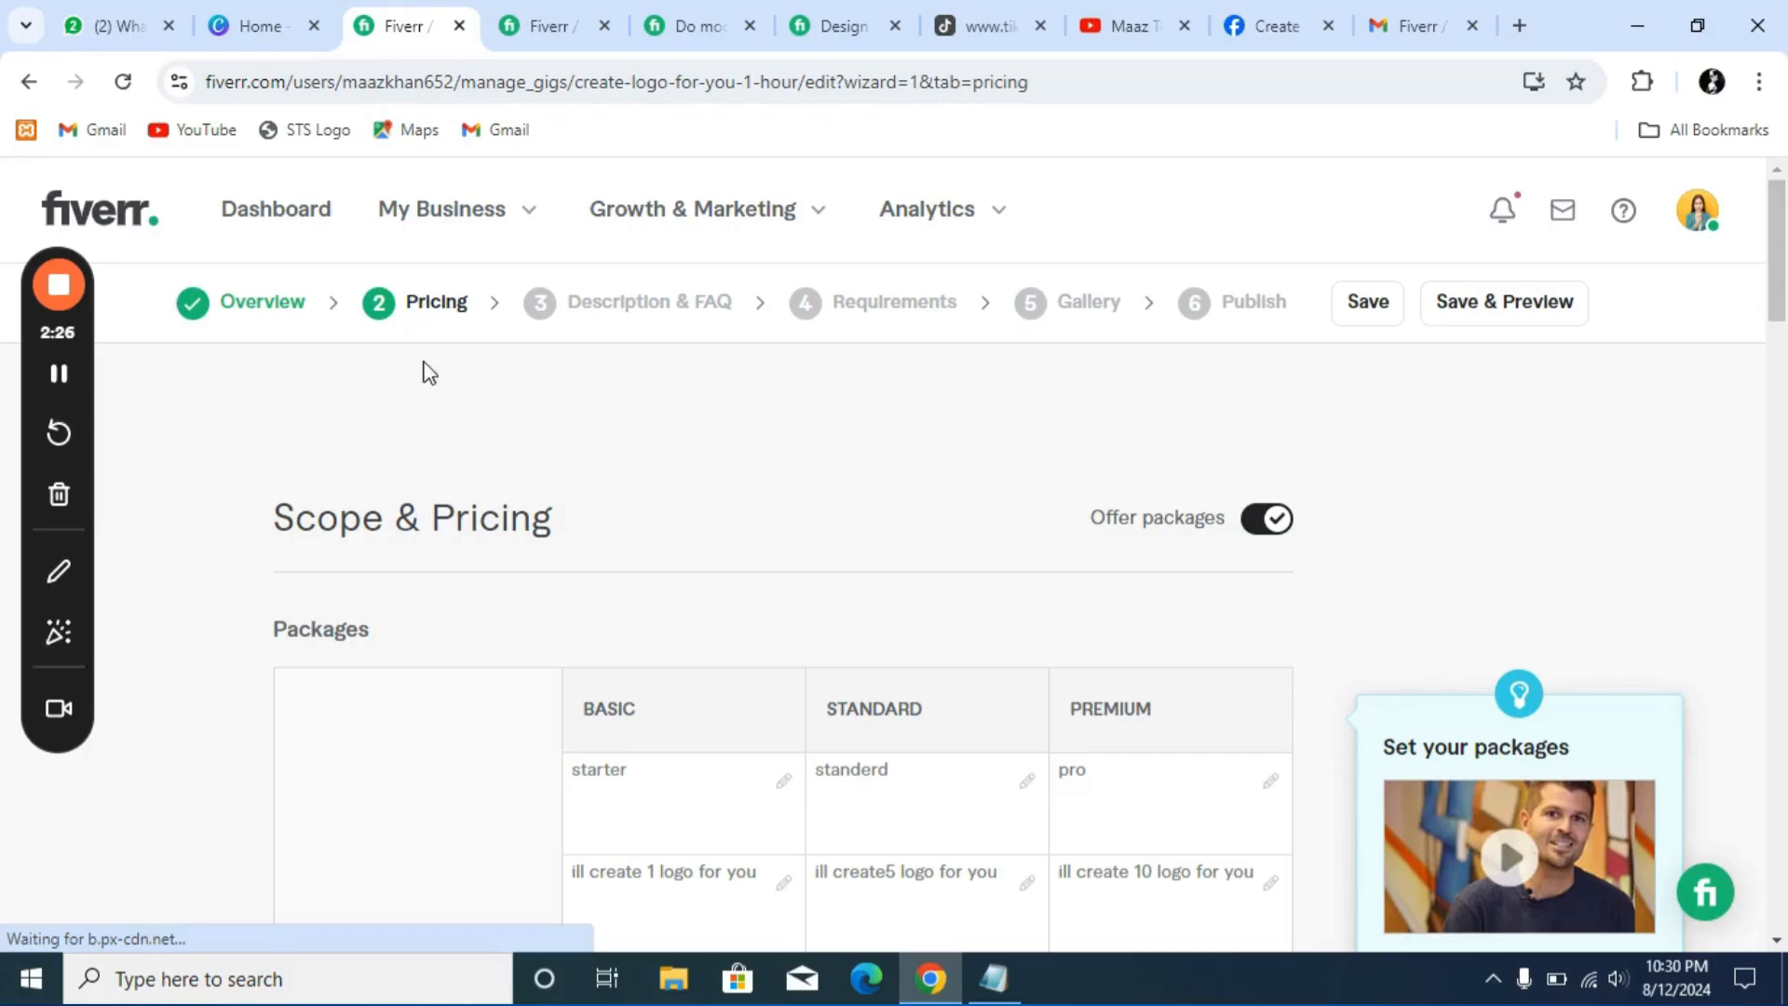
Re-enter "starter" as the Basic package's name, and check the names of the Standard and Premium packages
scroll(711, 736, down, 1)
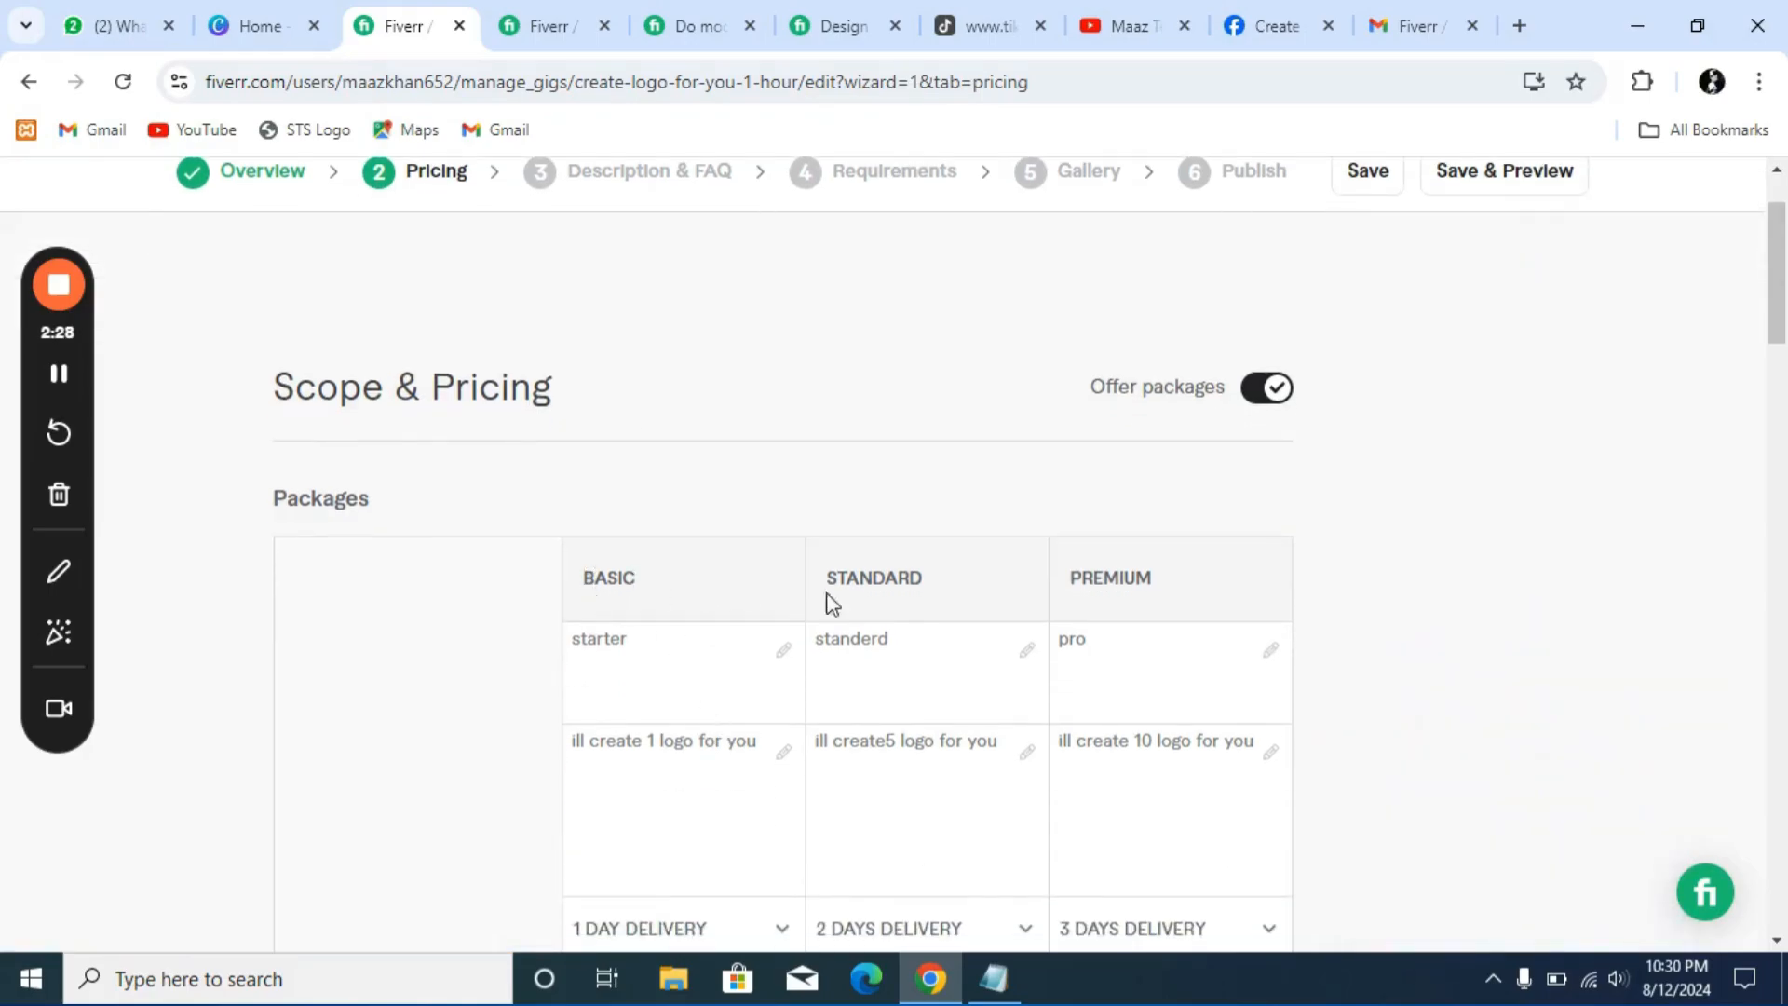
click(578, 639)
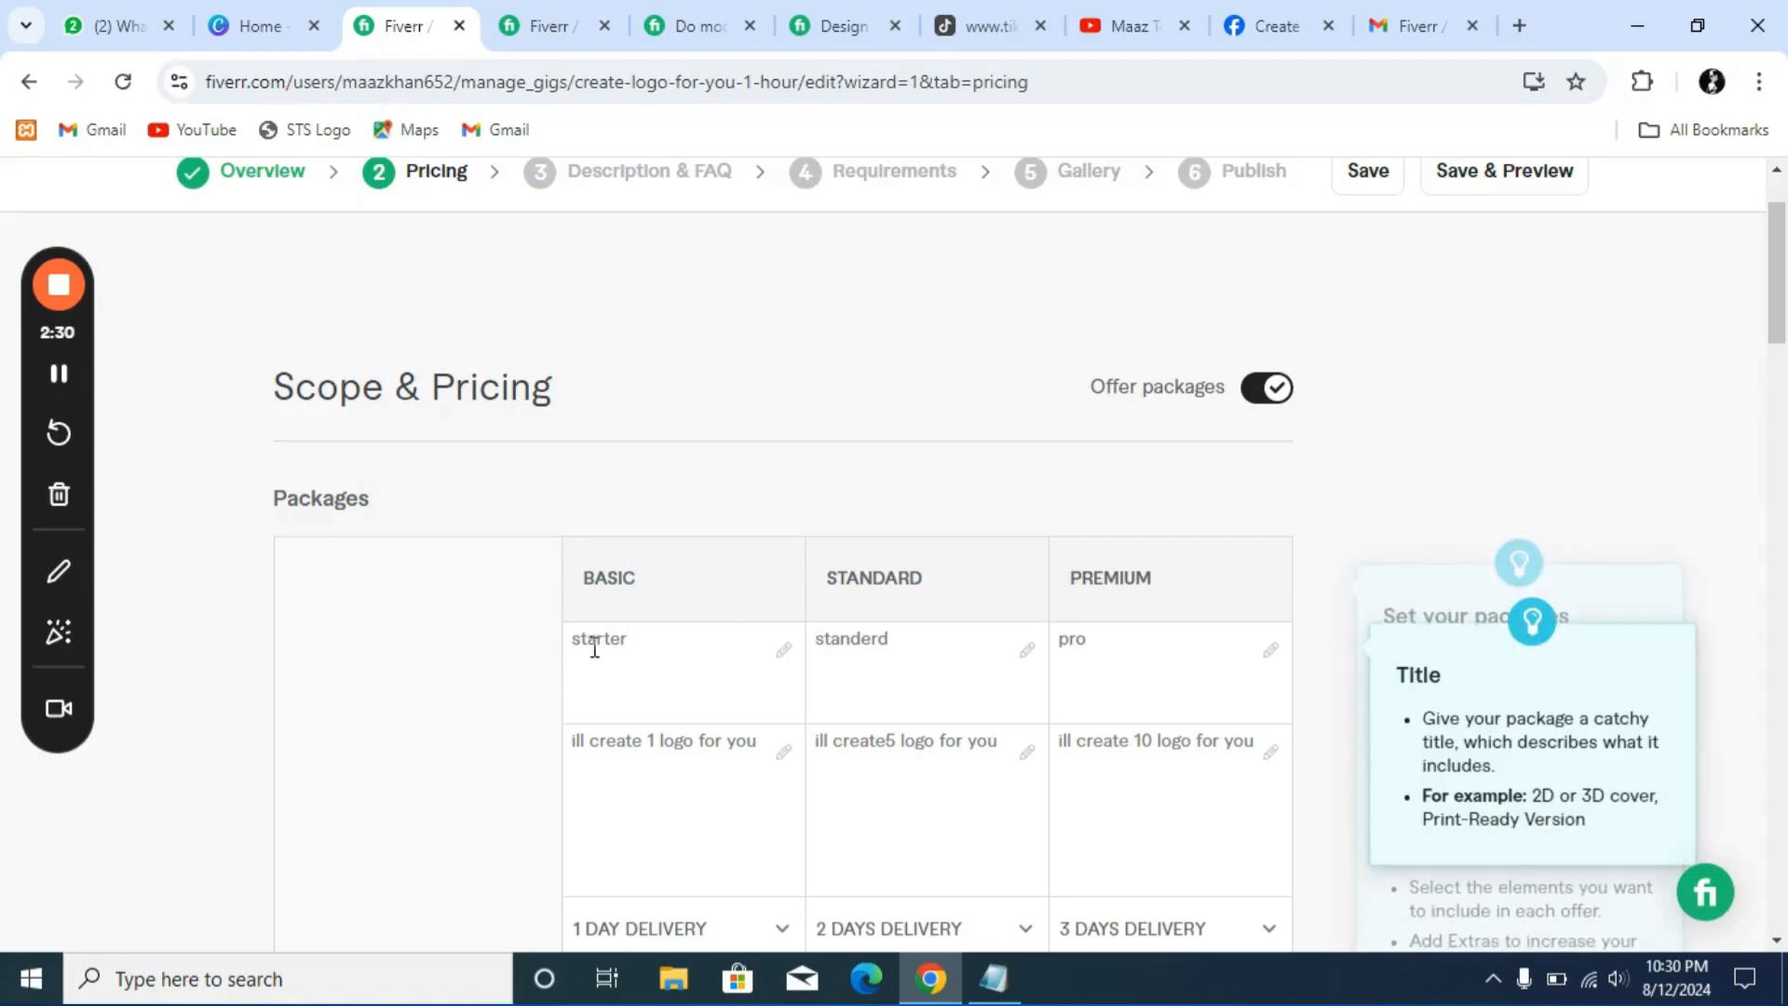
drag(679, 646, 556, 683)
key(BackSpace)
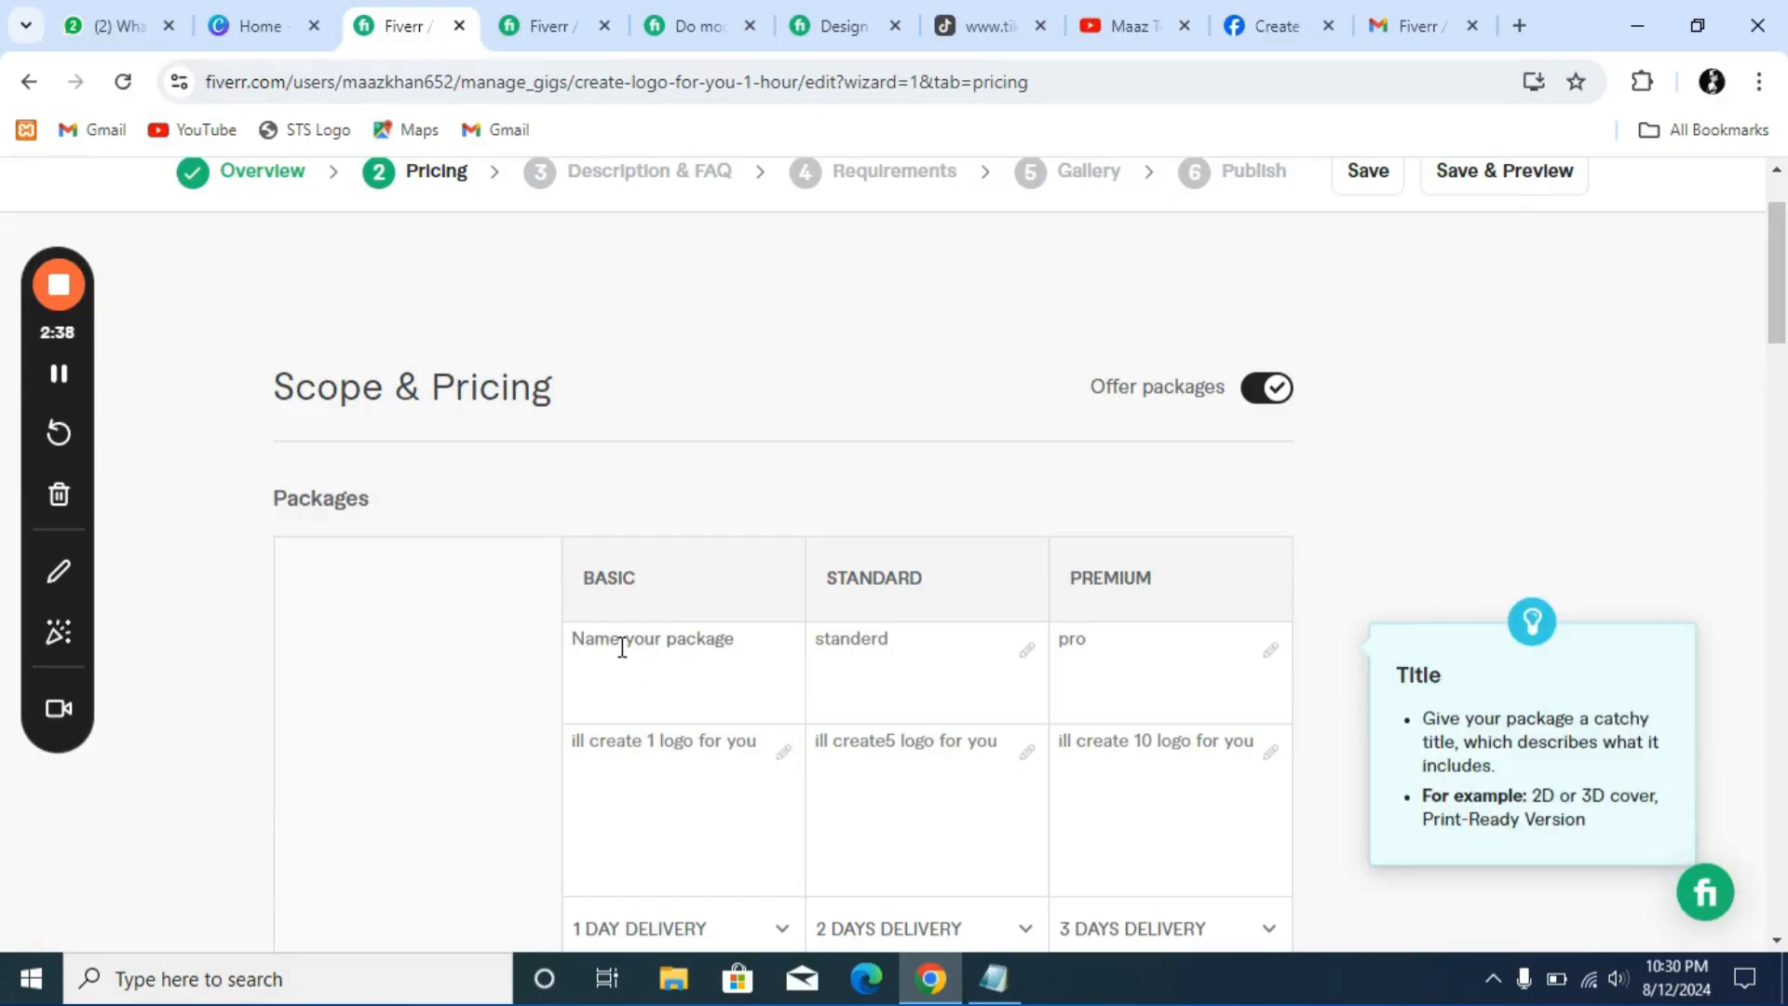
text(starter)
click(942, 641)
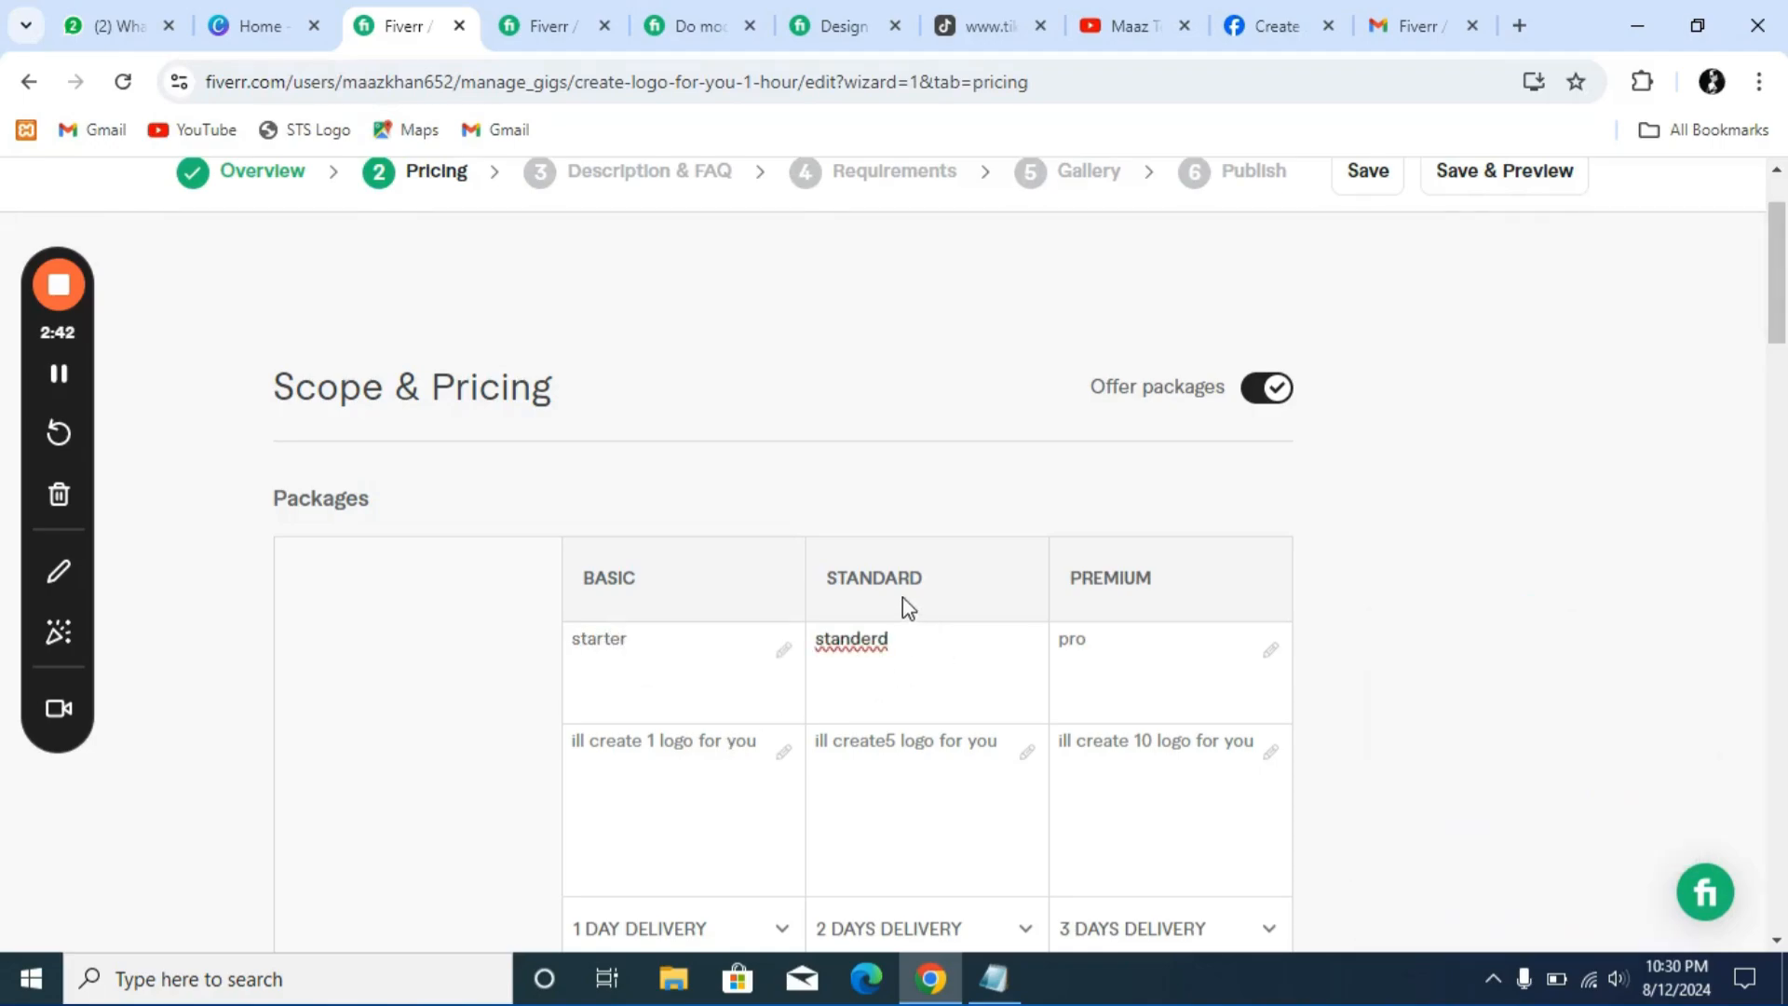
click(1105, 641)
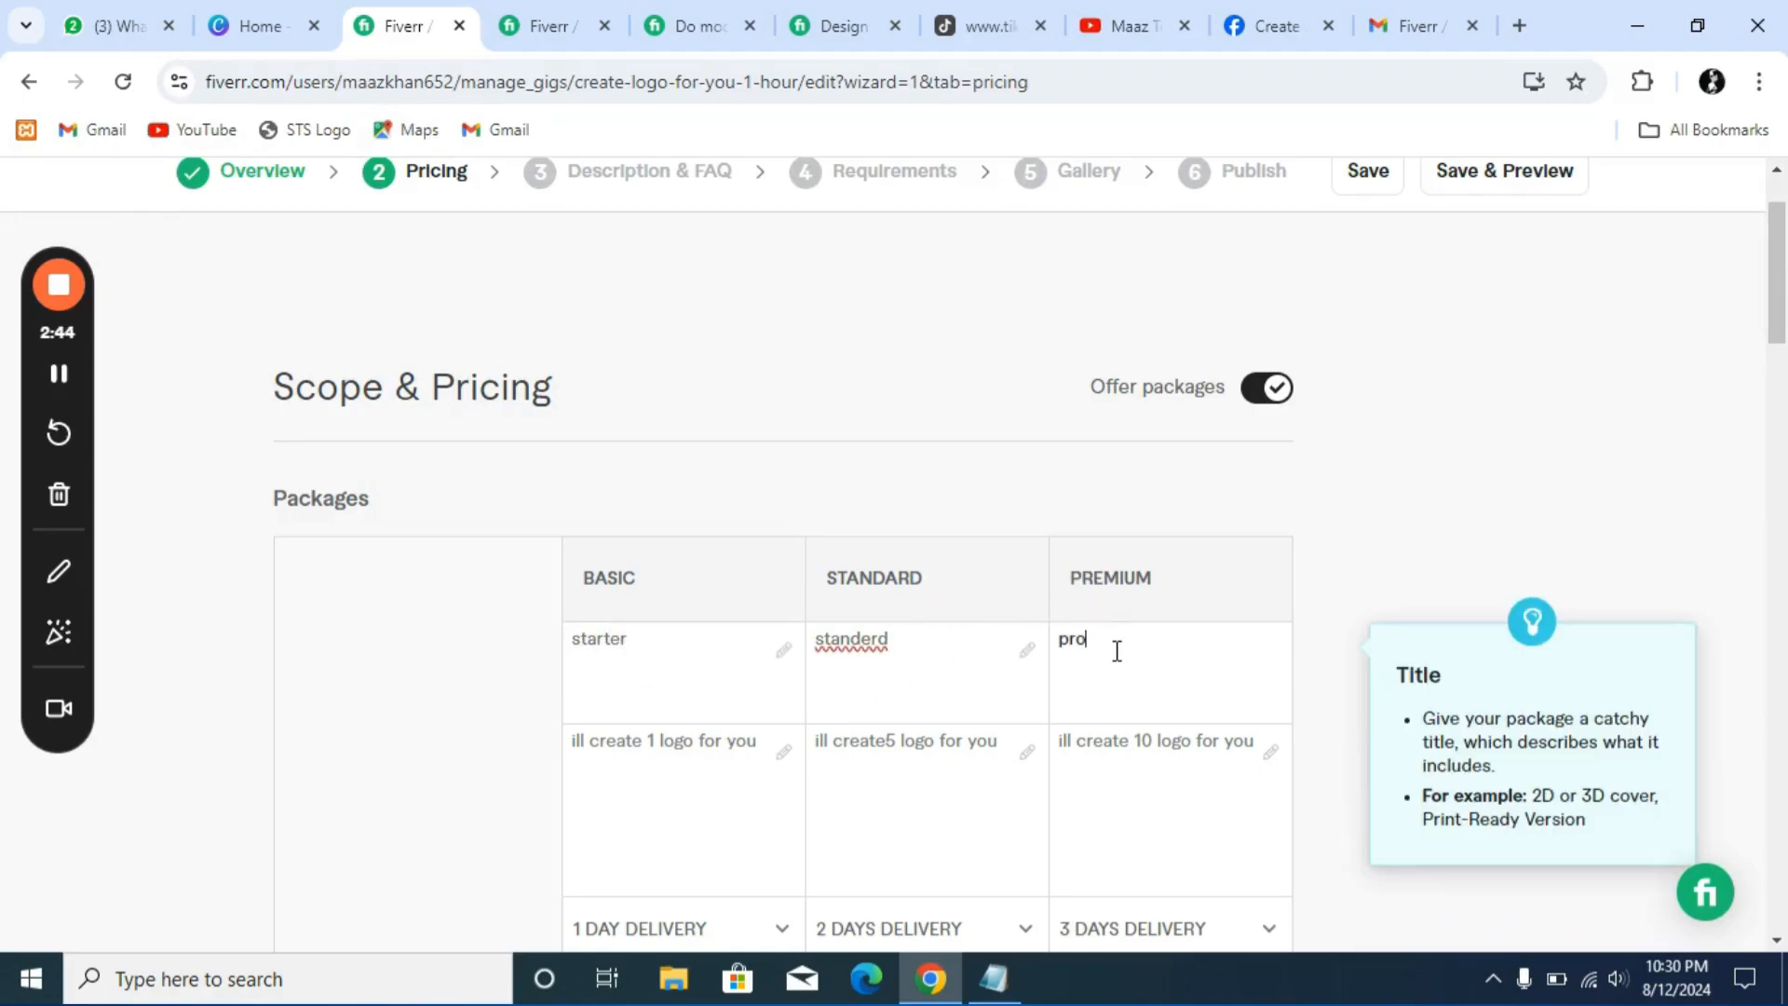
Replace the Basic package's description with "i will deliver 1 logo"
click(779, 746)
scroll(778, 744, down, 3)
scroll(781, 726, up, 3)
key(ctrl+a)
key(BackSpace)
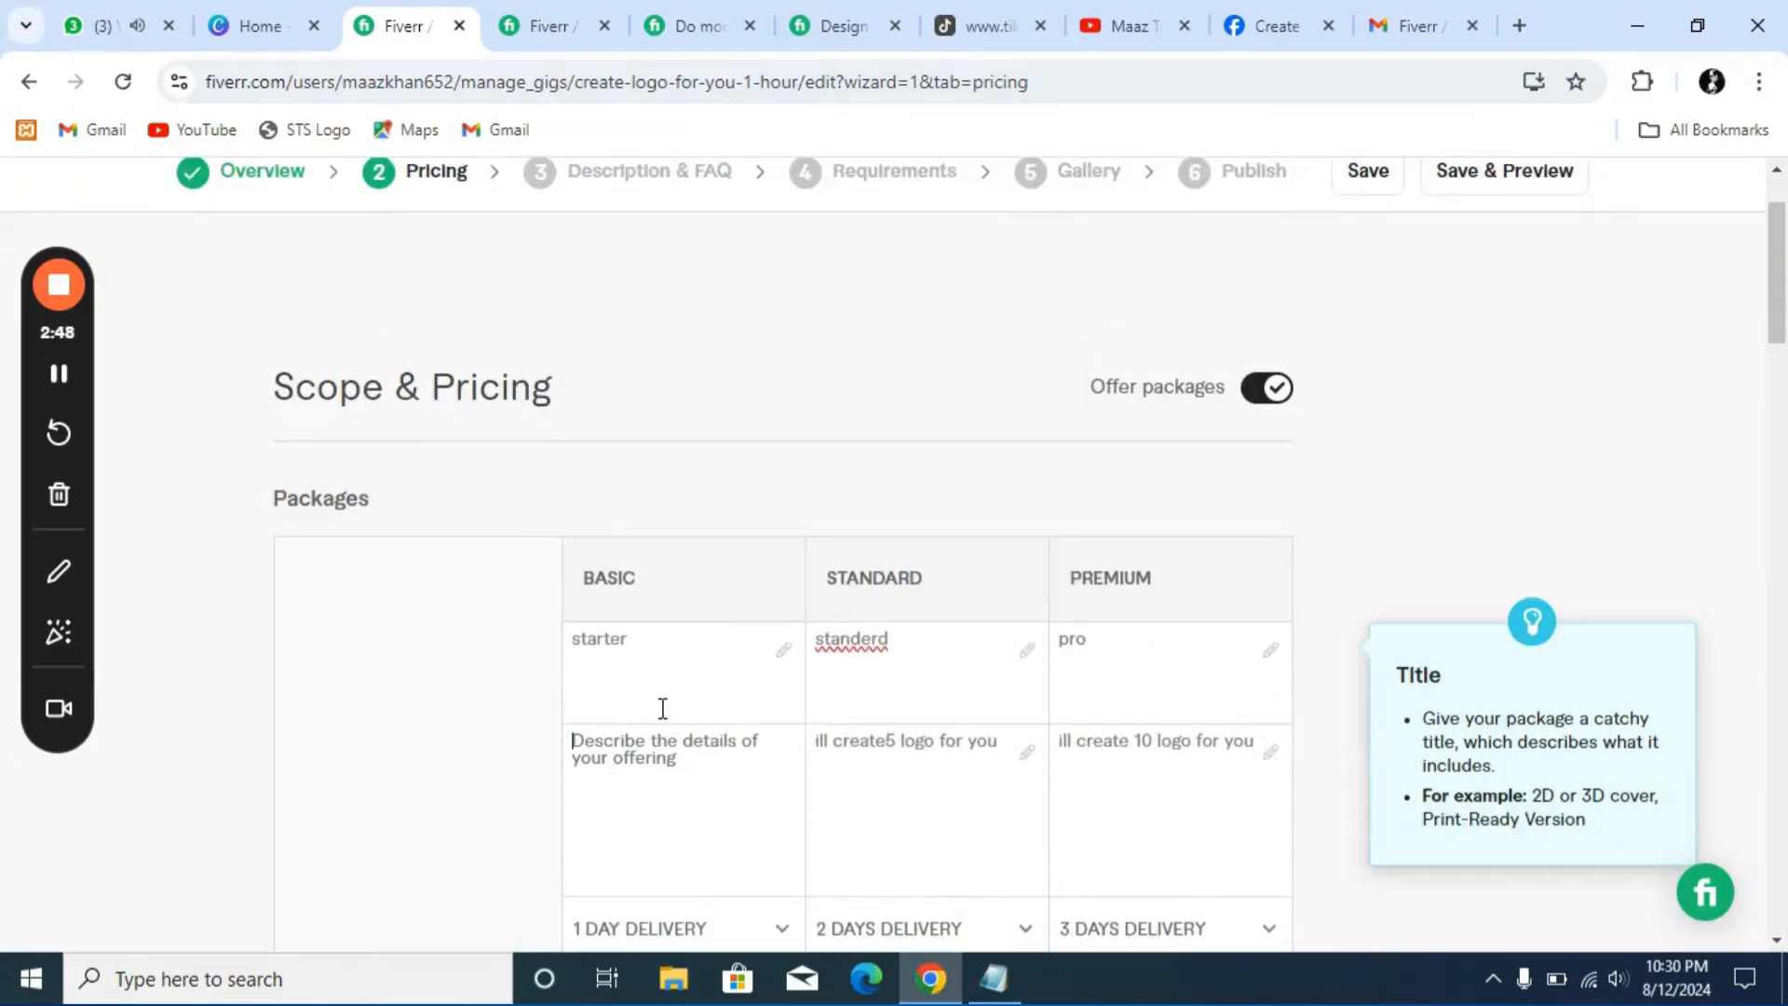
click(622, 767)
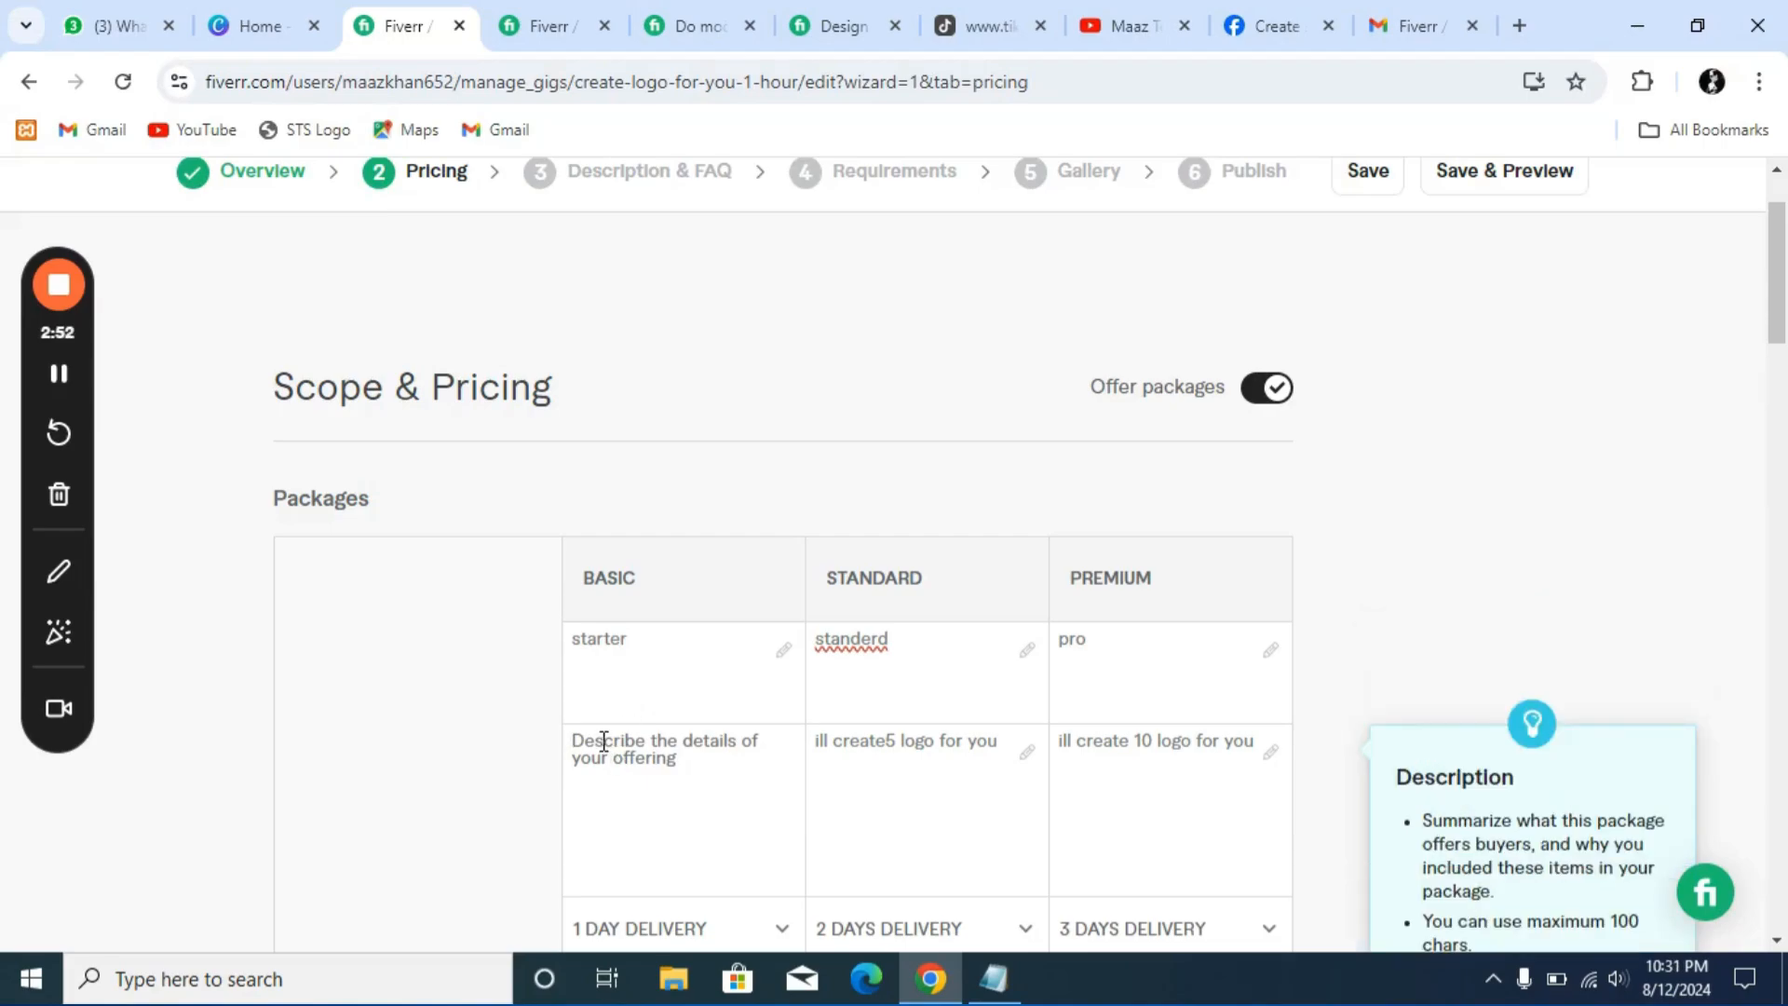
text(i will deliver 1 logo)
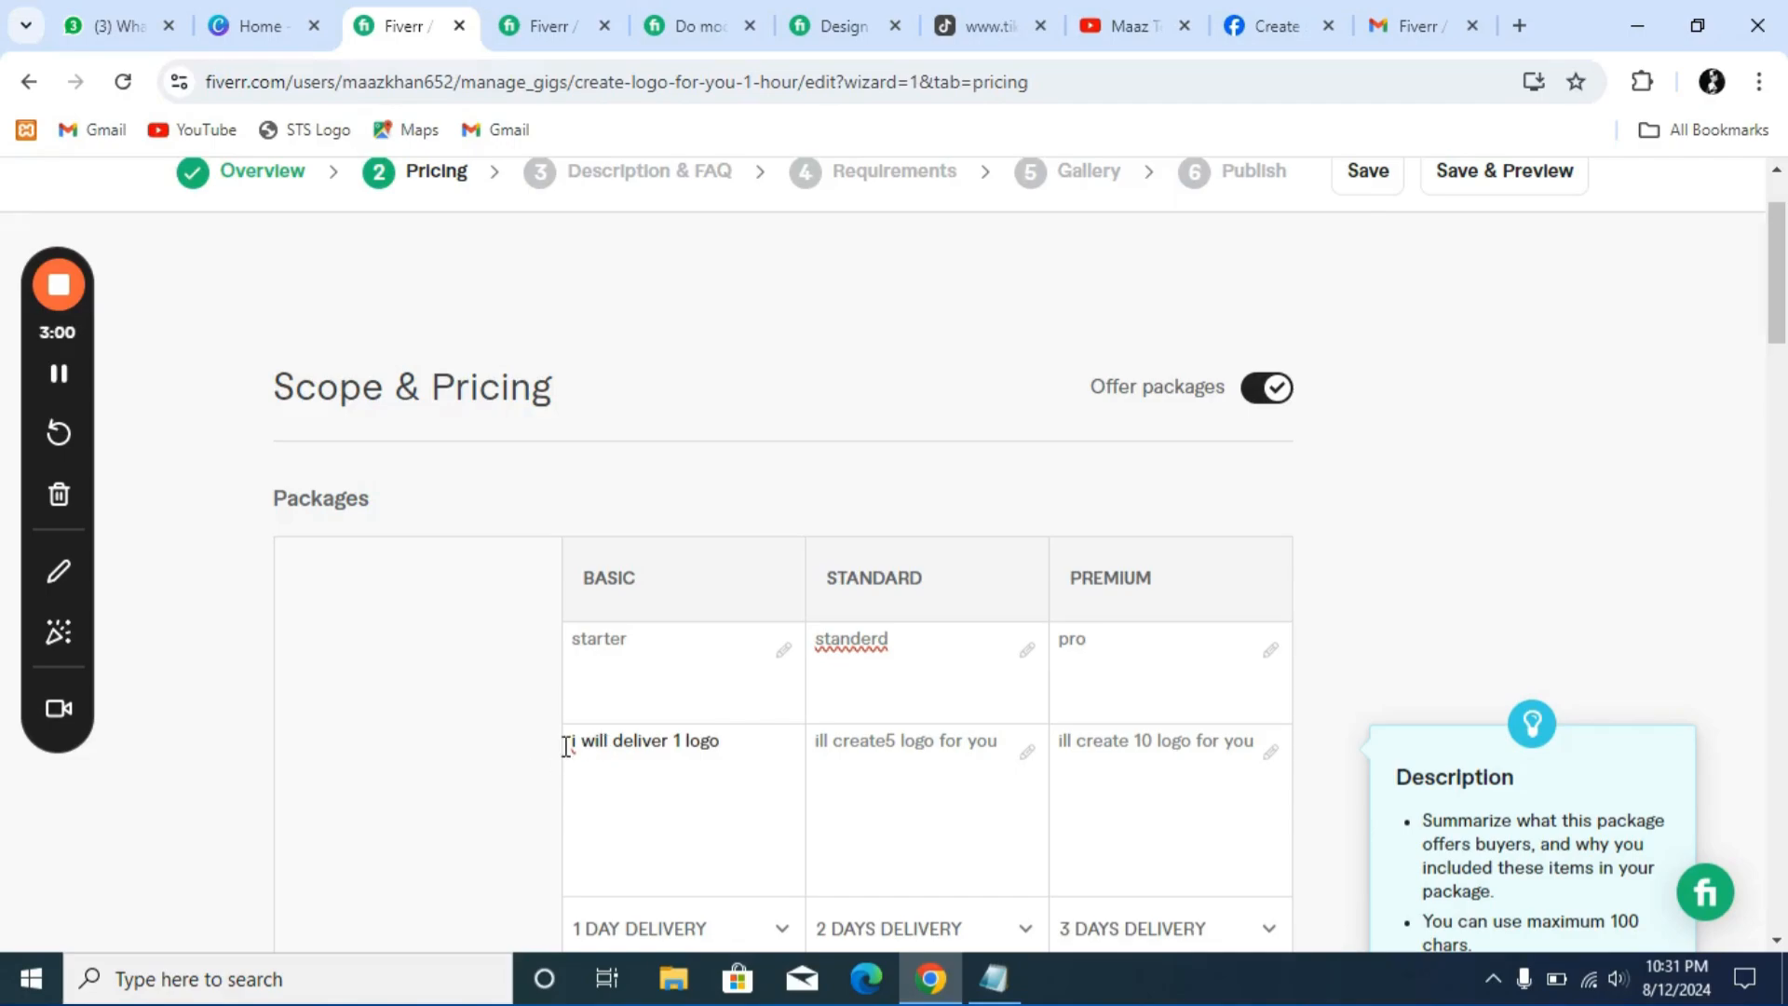
drag(568, 743, 609, 742)
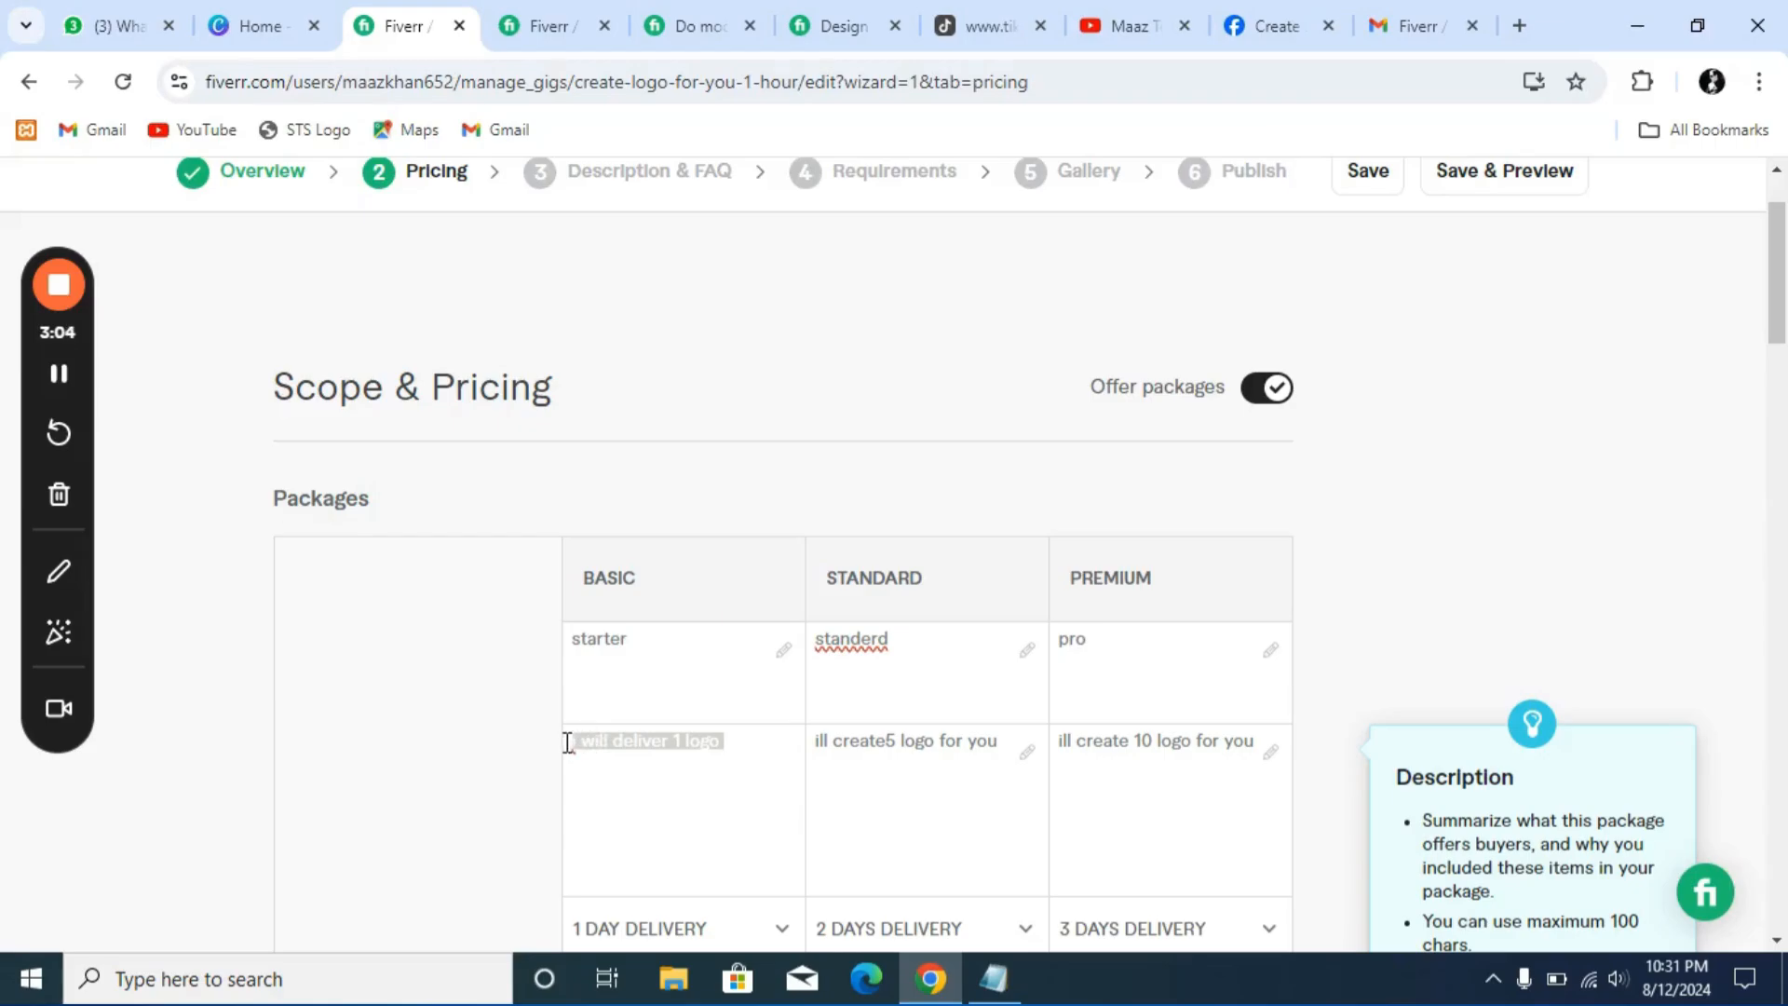
click(746, 752)
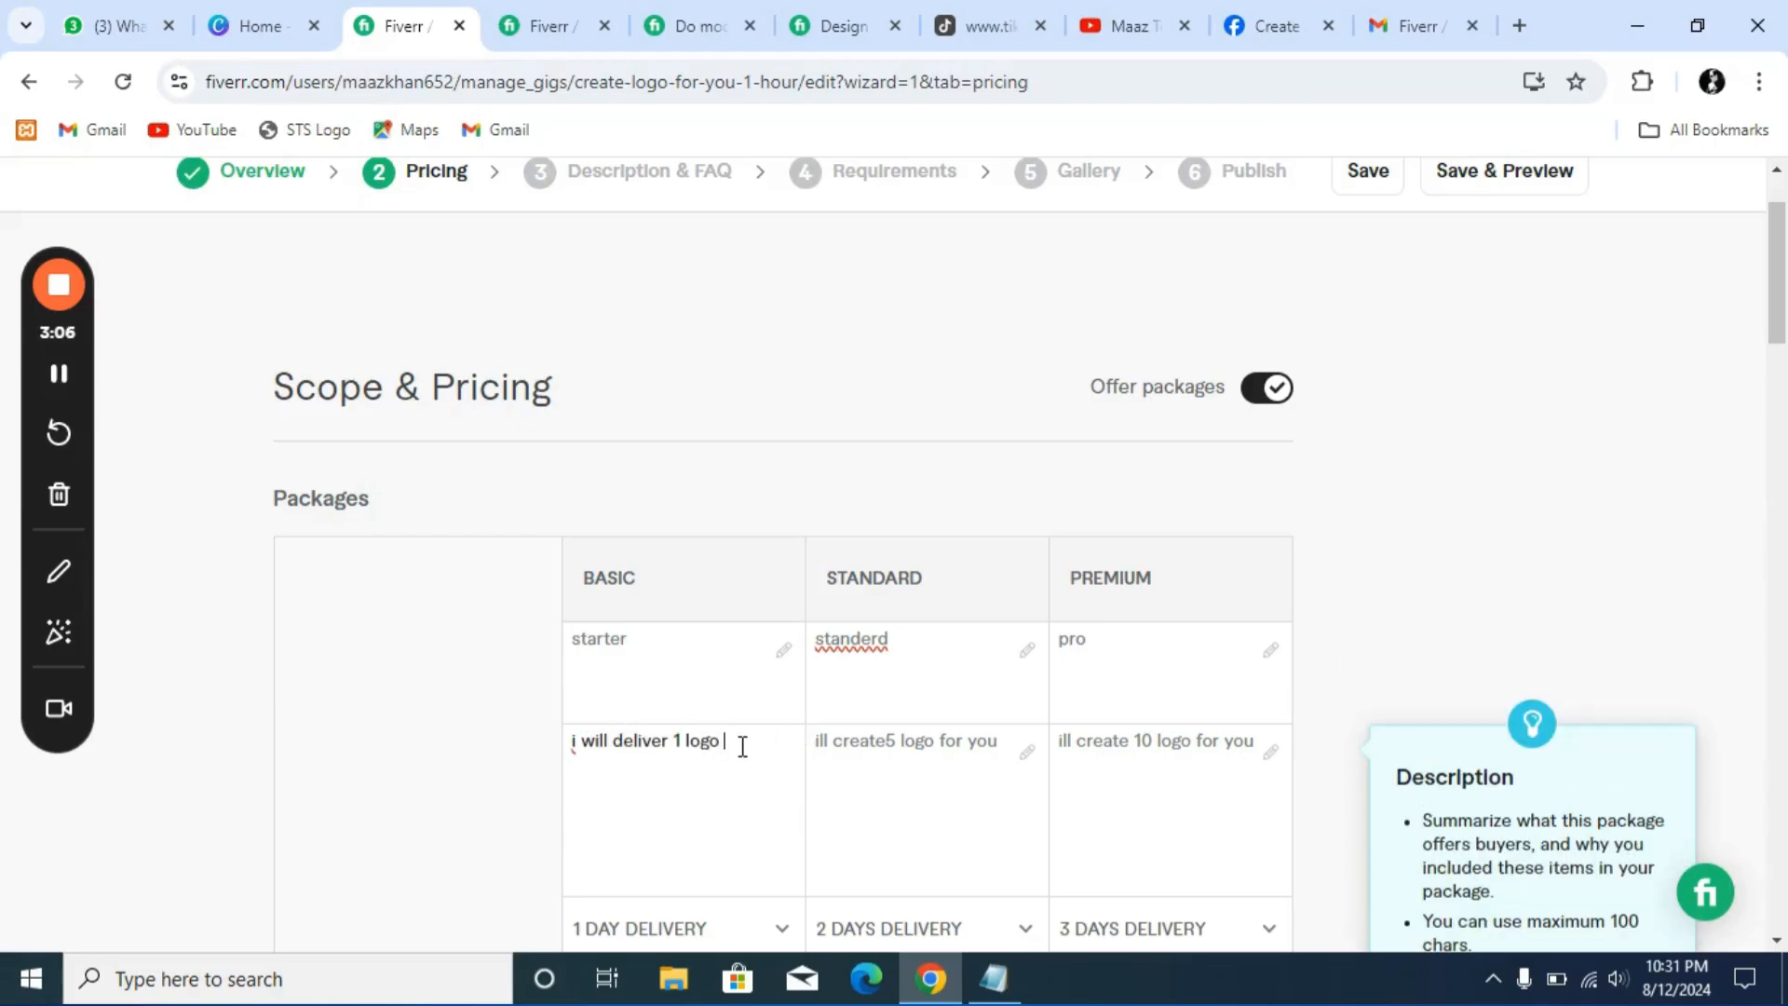
Examine the delivery times and descriptions set for the three packages
scroll(810, 749, down, 2)
scroll(1016, 617, up, 2)
scroll(1019, 611, down, 2)
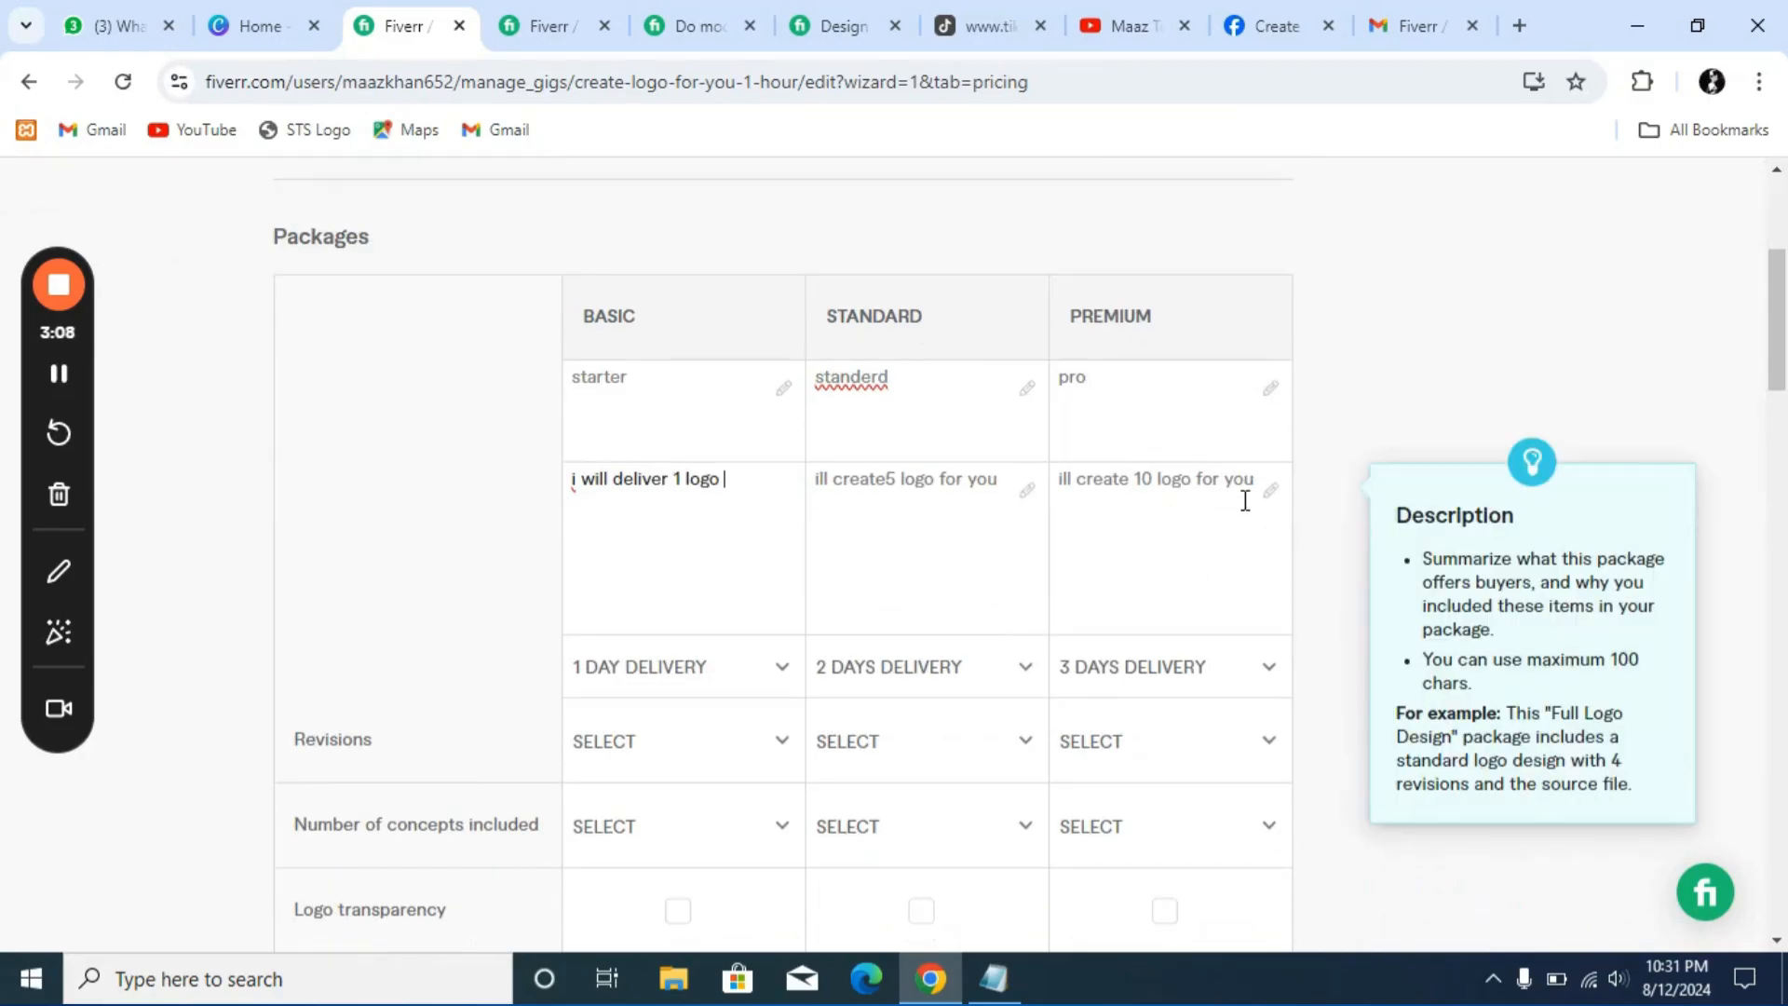
scroll(922, 524, down, 2)
scroll(763, 562, up, 1)
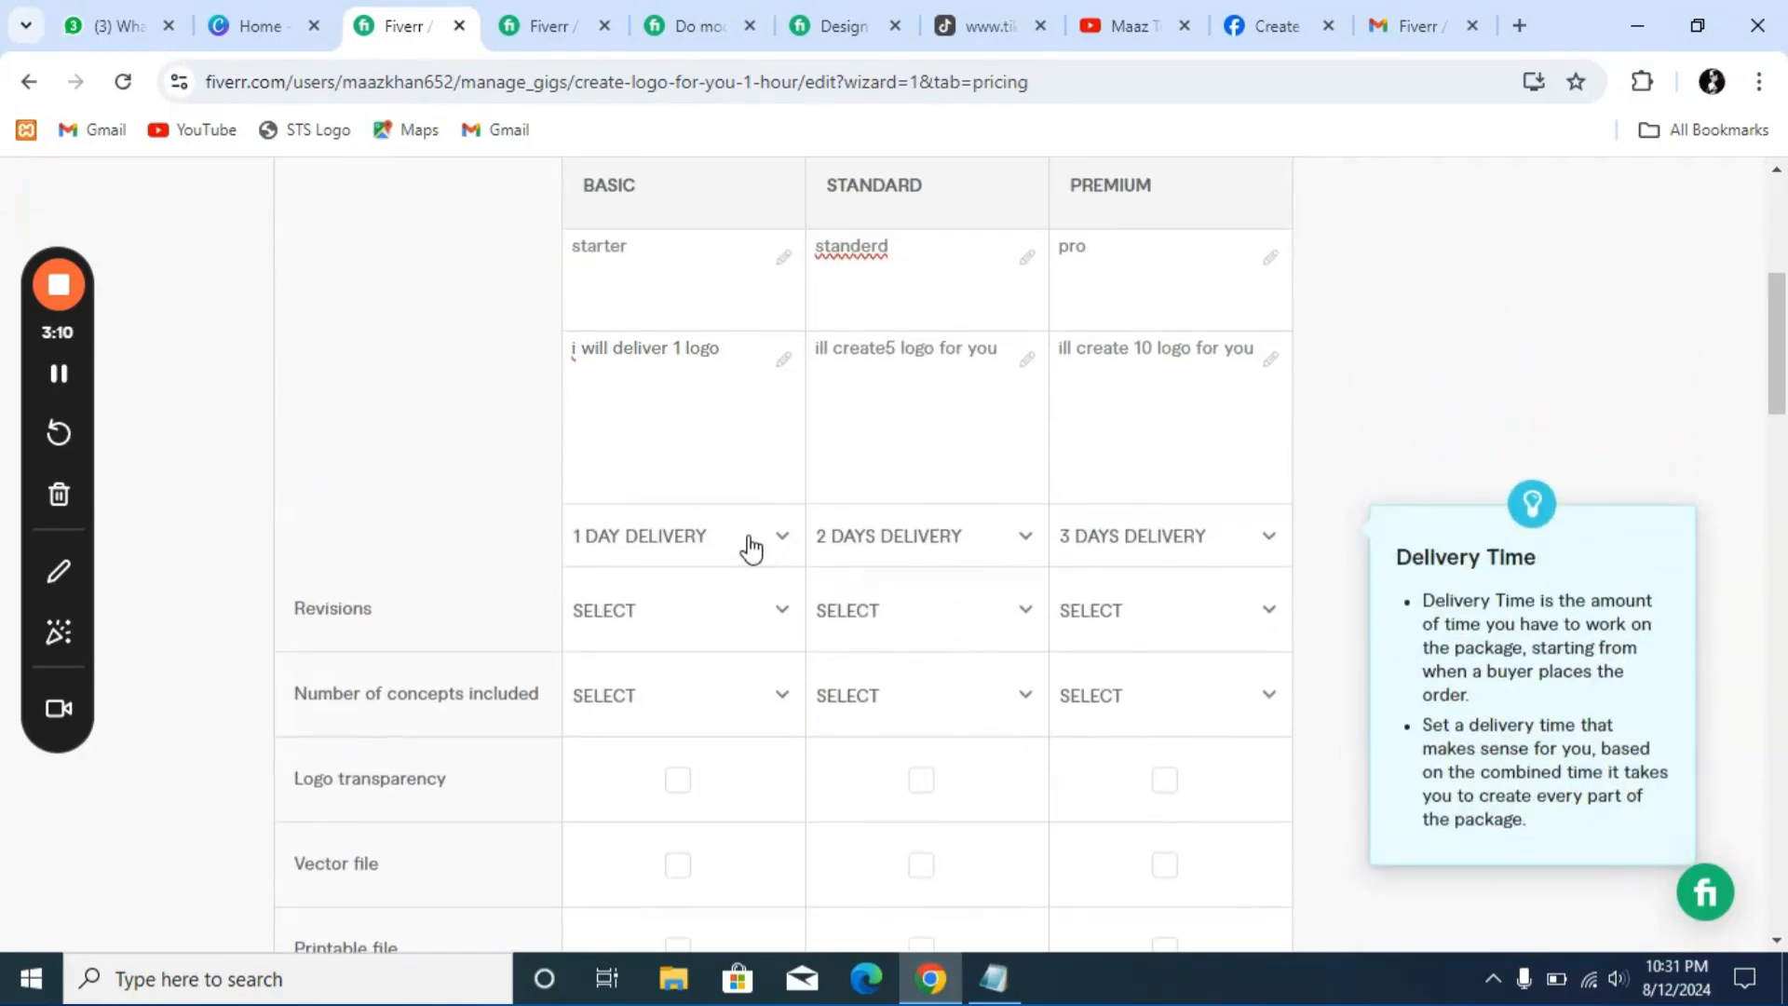
click(751, 548)
scroll(708, 624, up, 3)
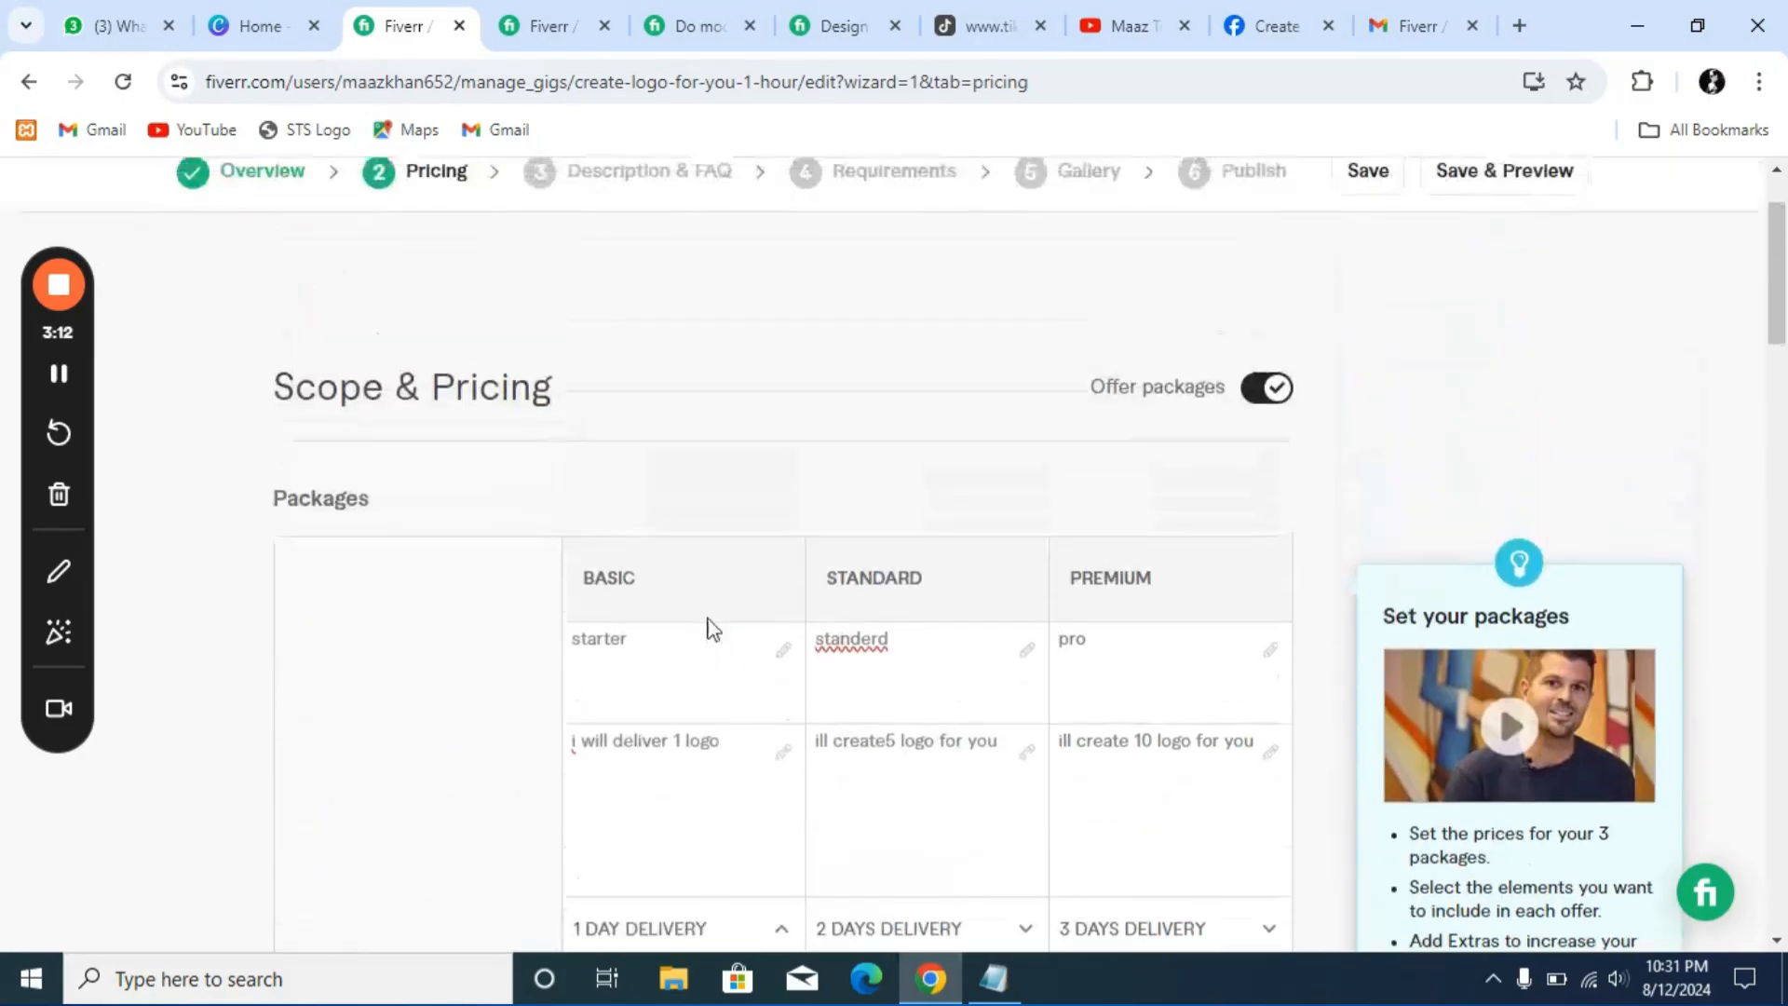
scroll(694, 607, down, 2)
click(842, 559)
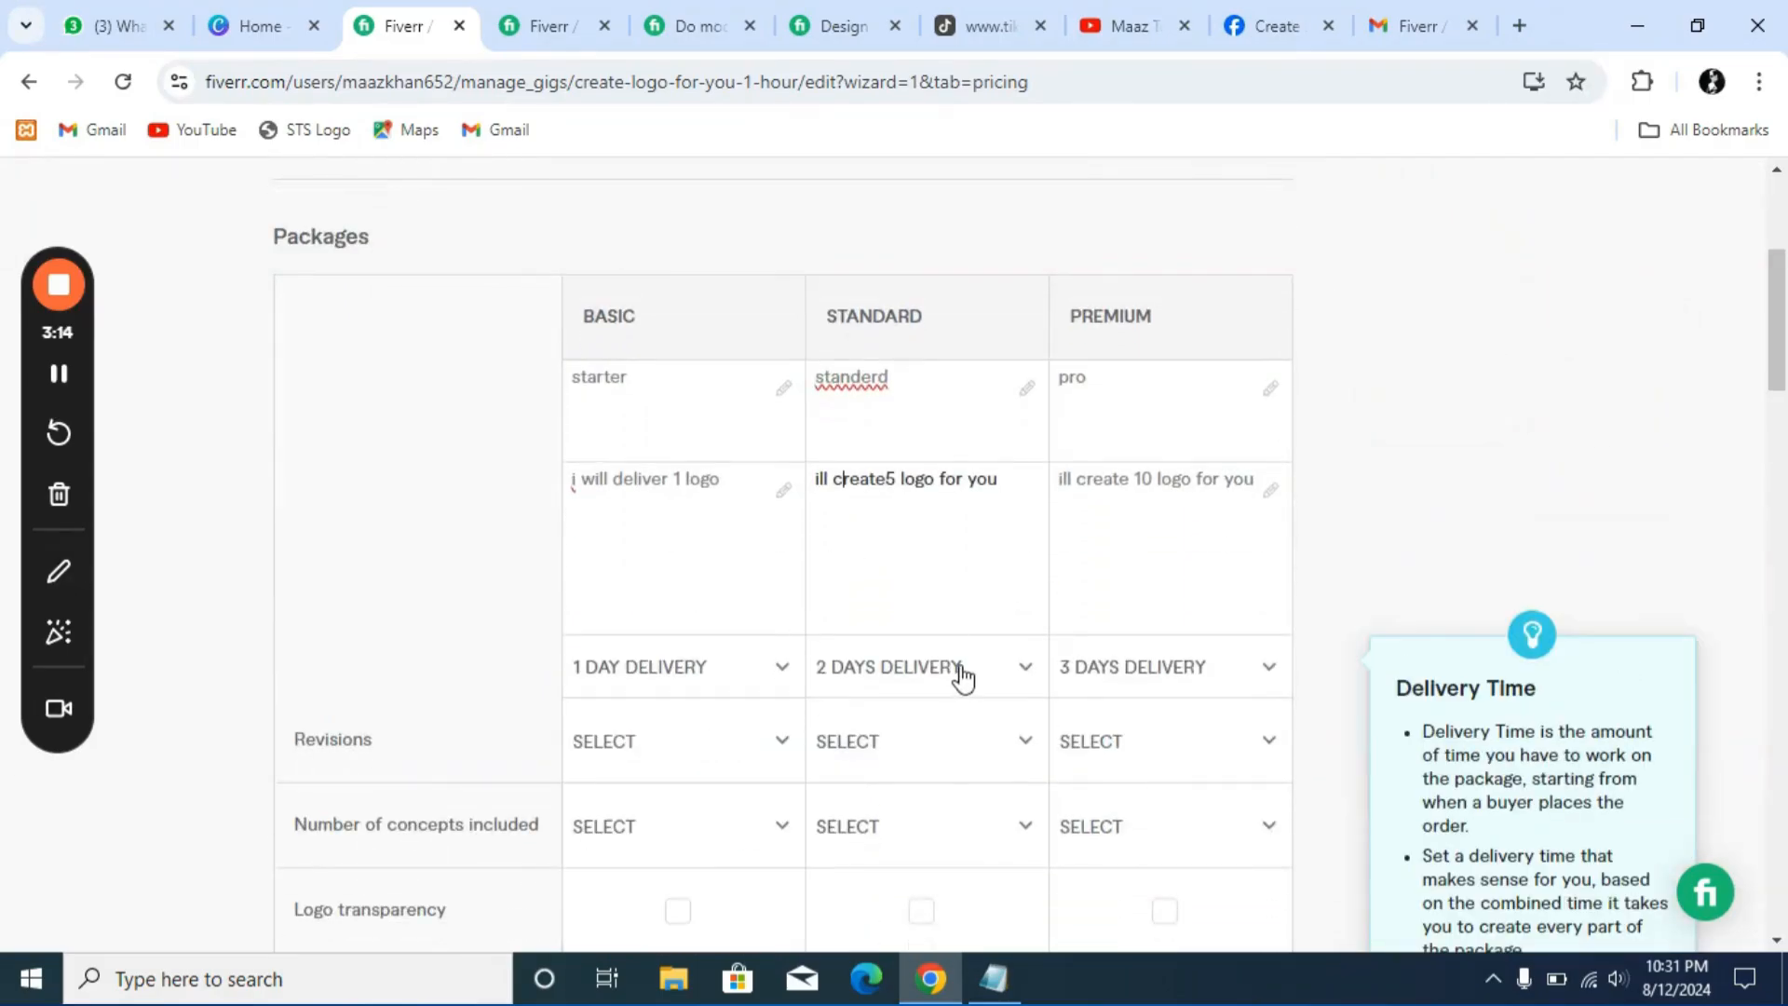
Examine the features each package can include and the price fields of the three packages
scroll(1078, 635, down, 4)
scroll(1074, 625, down, 3)
drag(426, 254, 1385, 610)
click(1265, 570)
scroll(718, 690, down, 3)
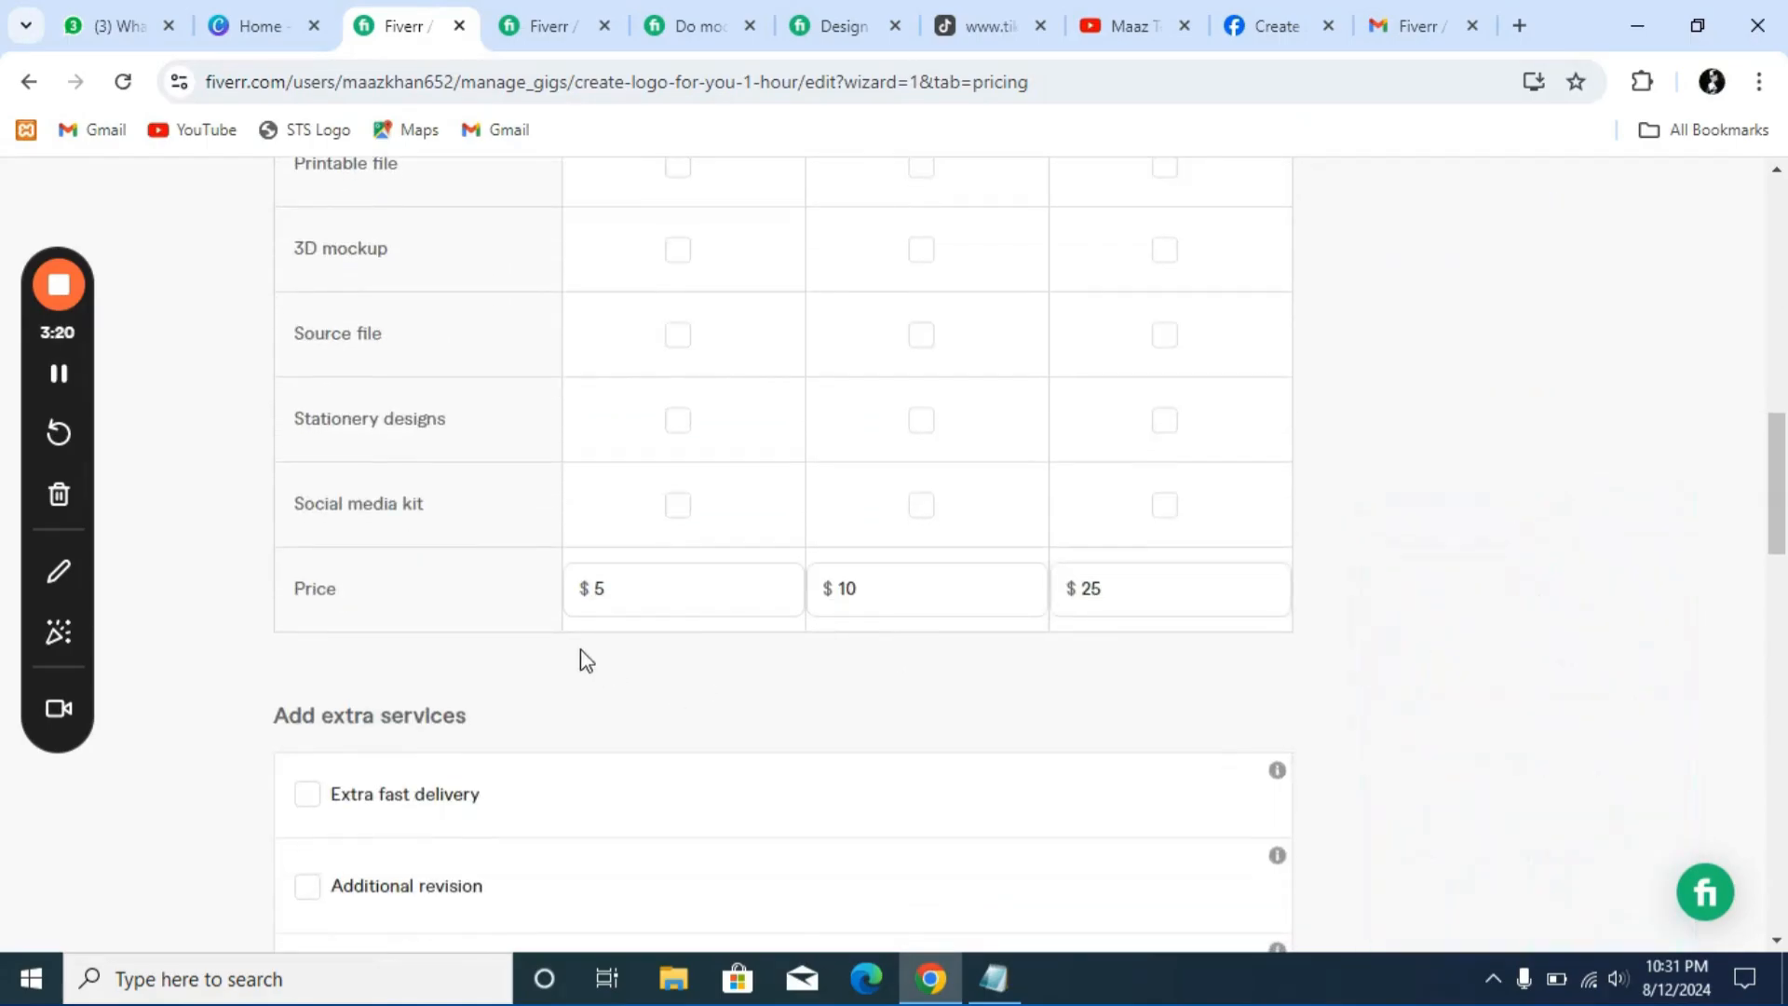
click(650, 594)
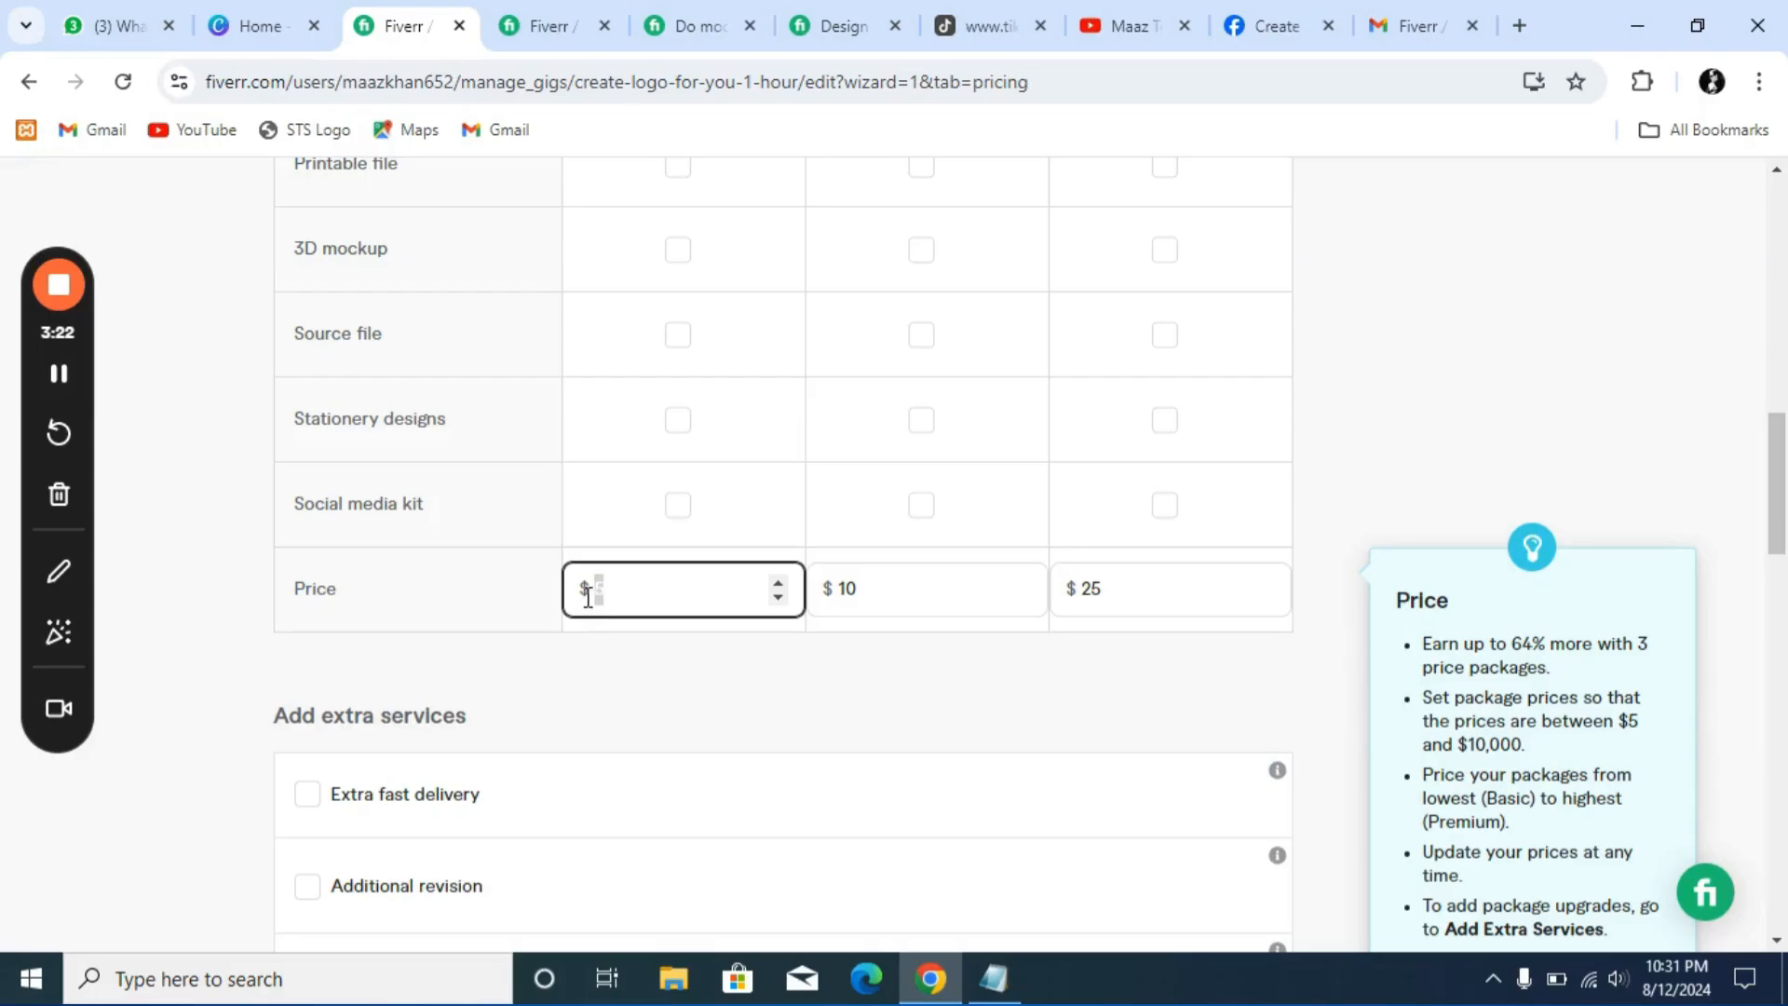
scroll(589, 601, up, 2)
scroll(695, 586, down, 3)
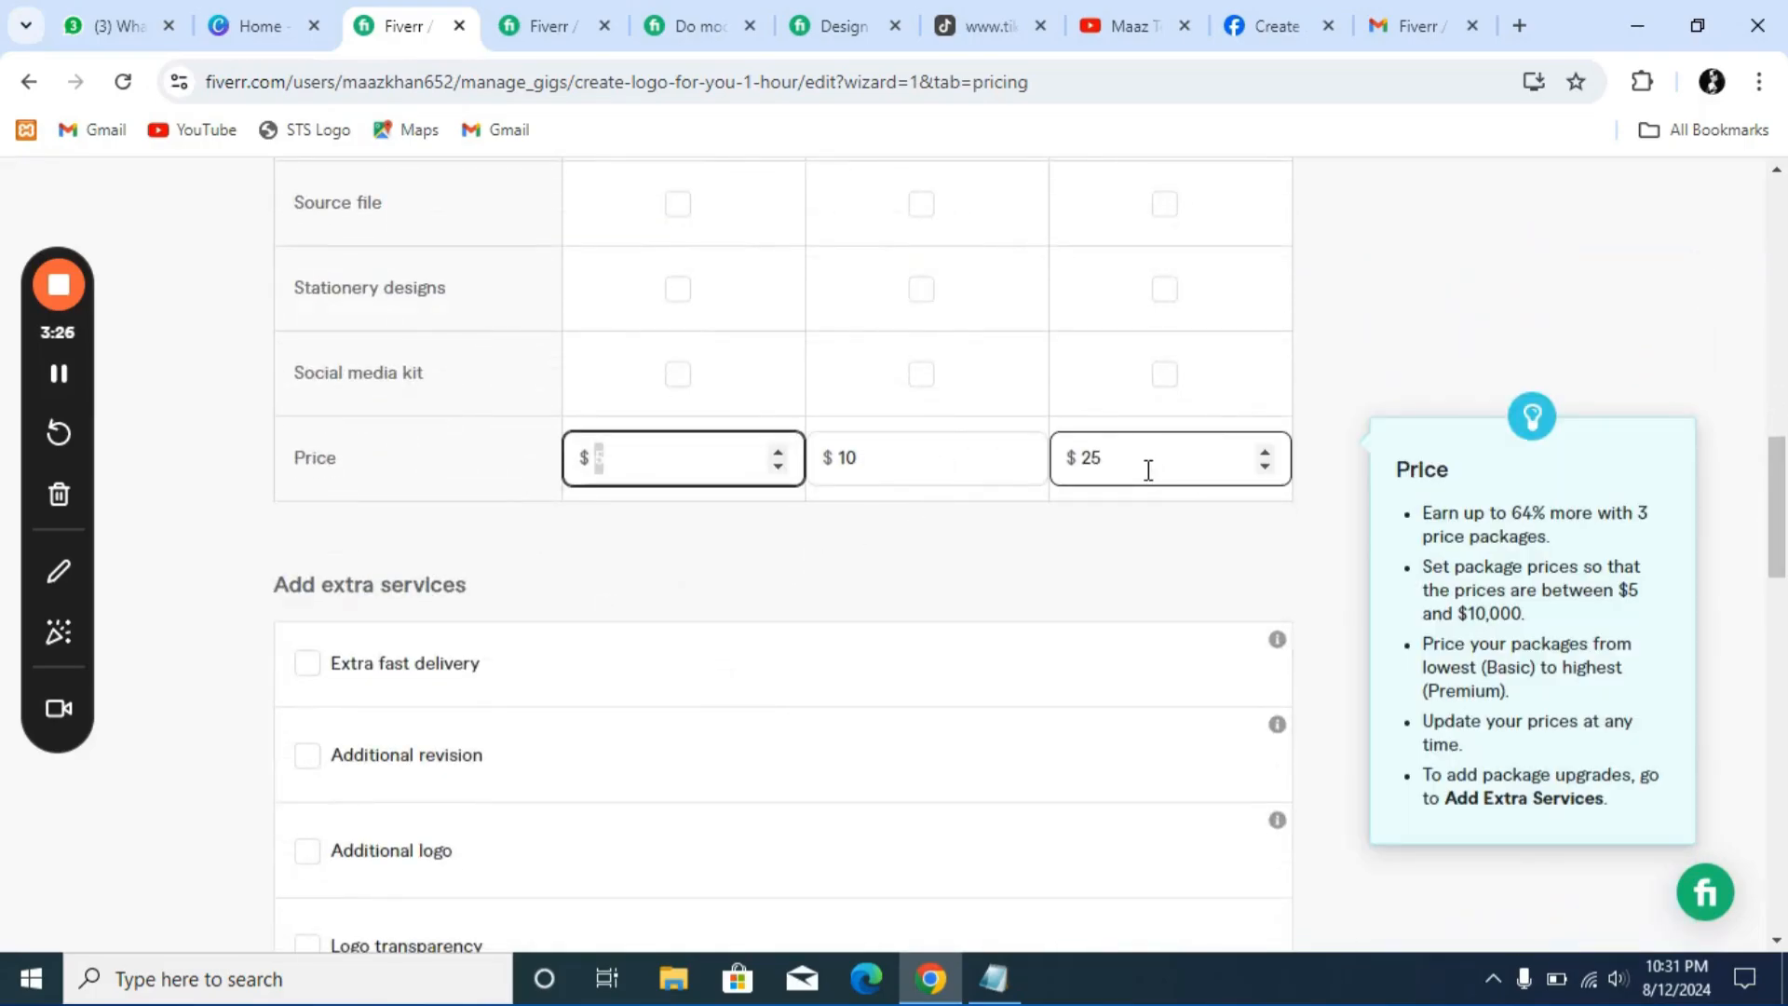
Enable the Extra fast delivery service to examine its delivery-time and extra-price options, and disable it again
scroll(1147, 471, down, 5)
scroll(400, 751, up, 3)
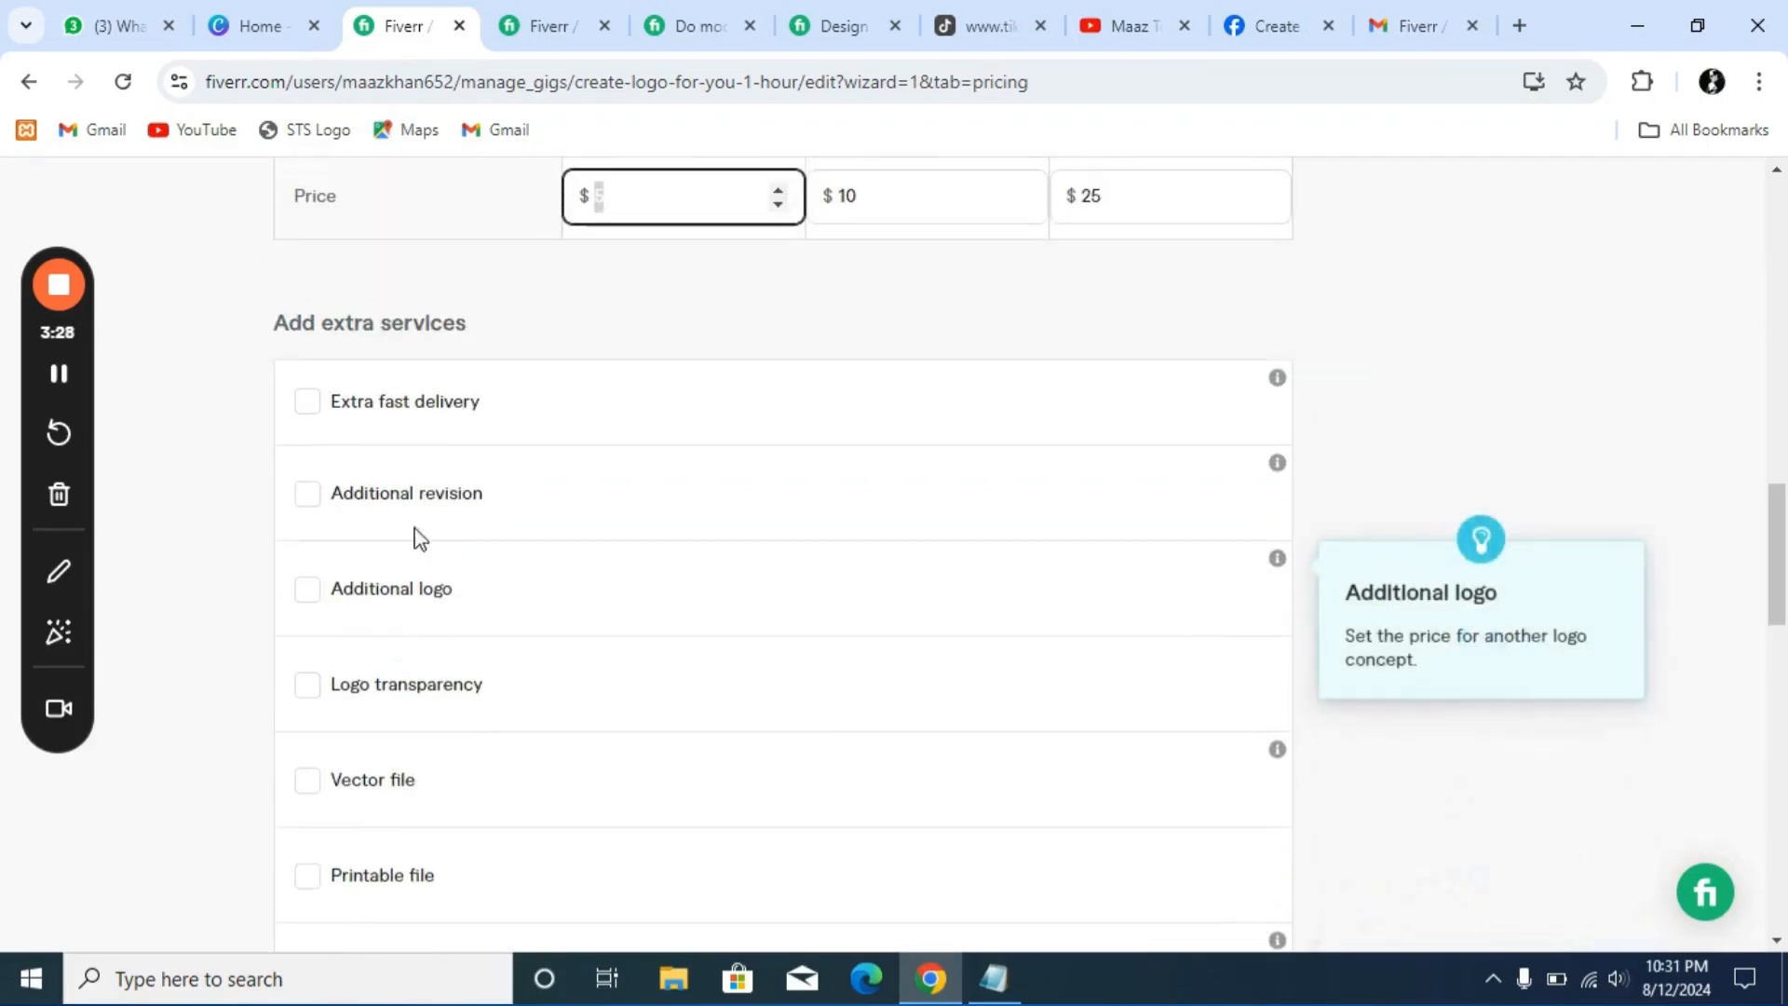
click(367, 410)
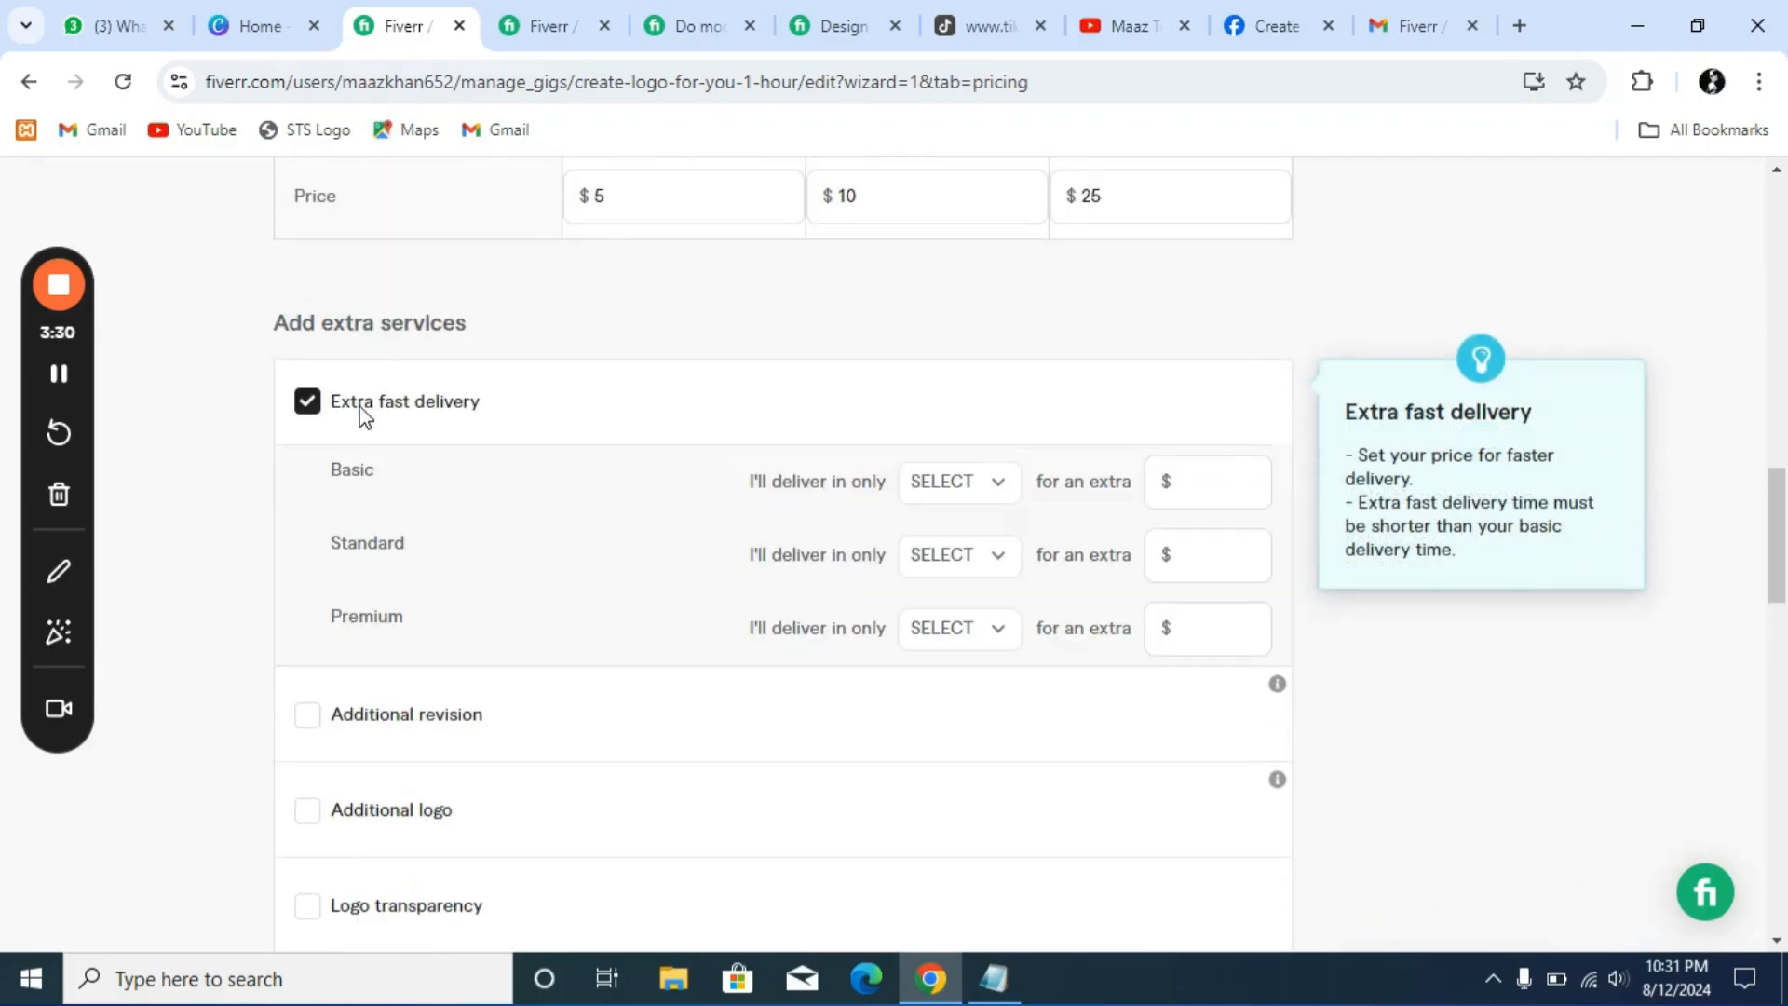
click(964, 484)
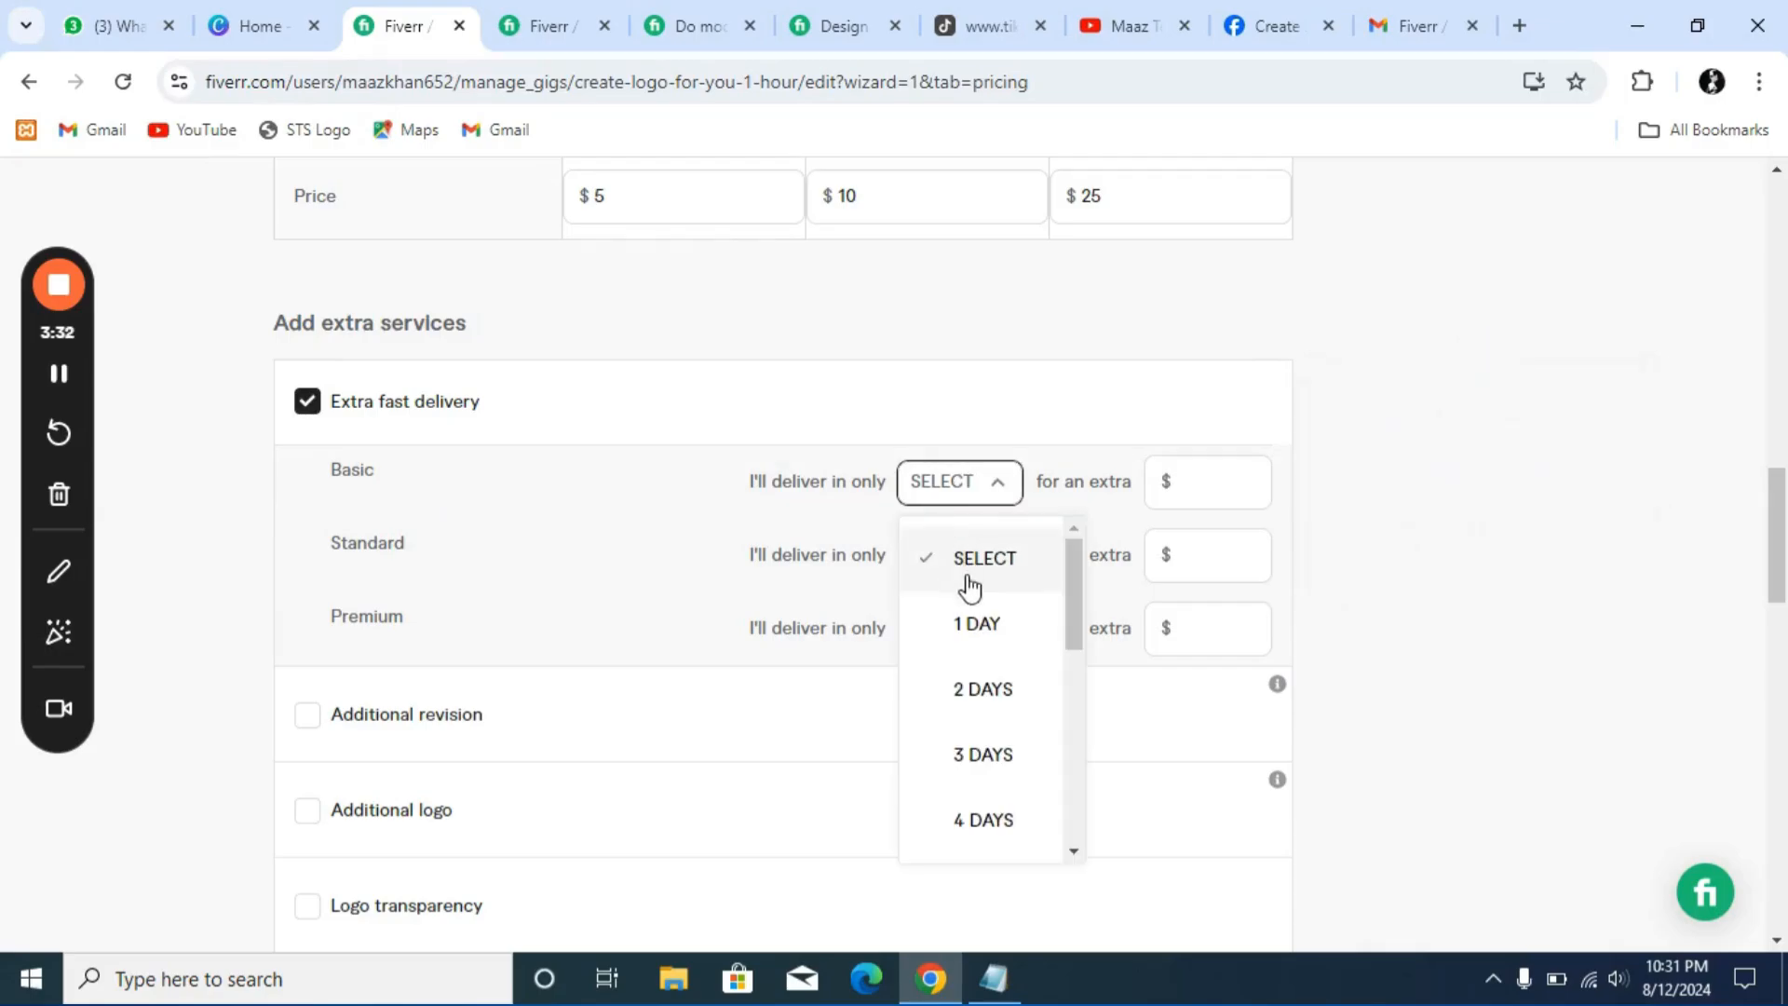
click(1203, 482)
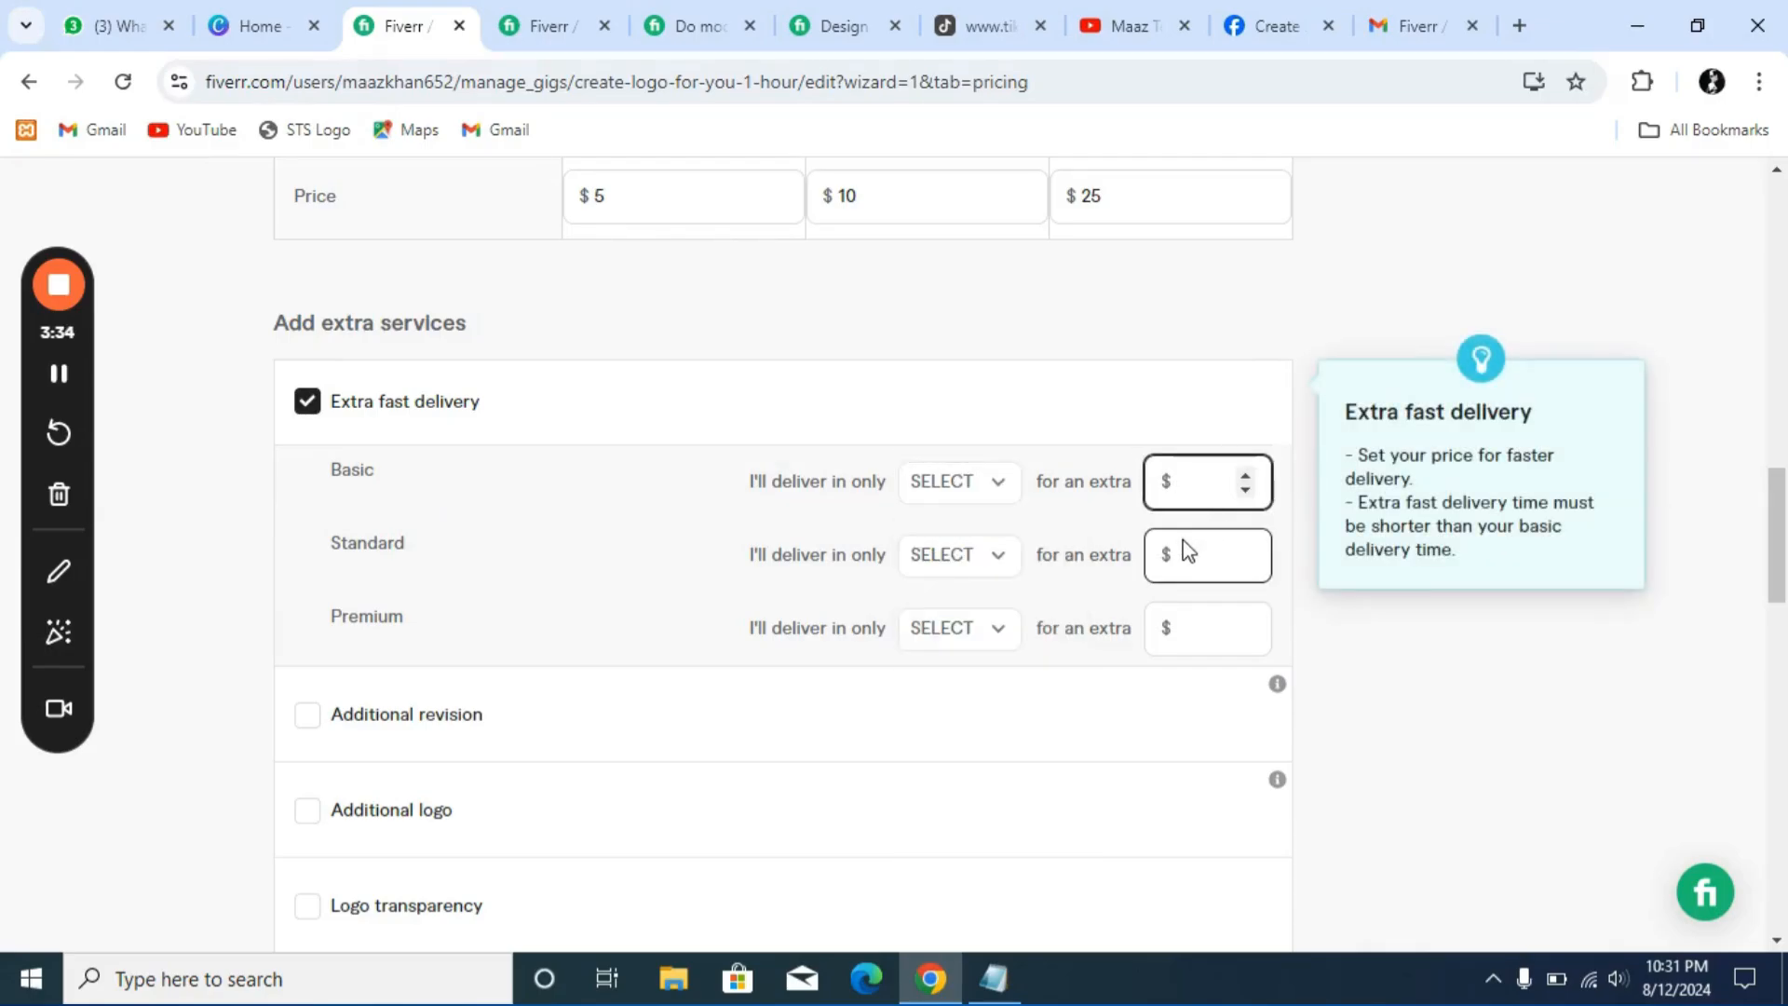
scroll(1181, 556, down, 5)
scroll(423, 363, up, 4)
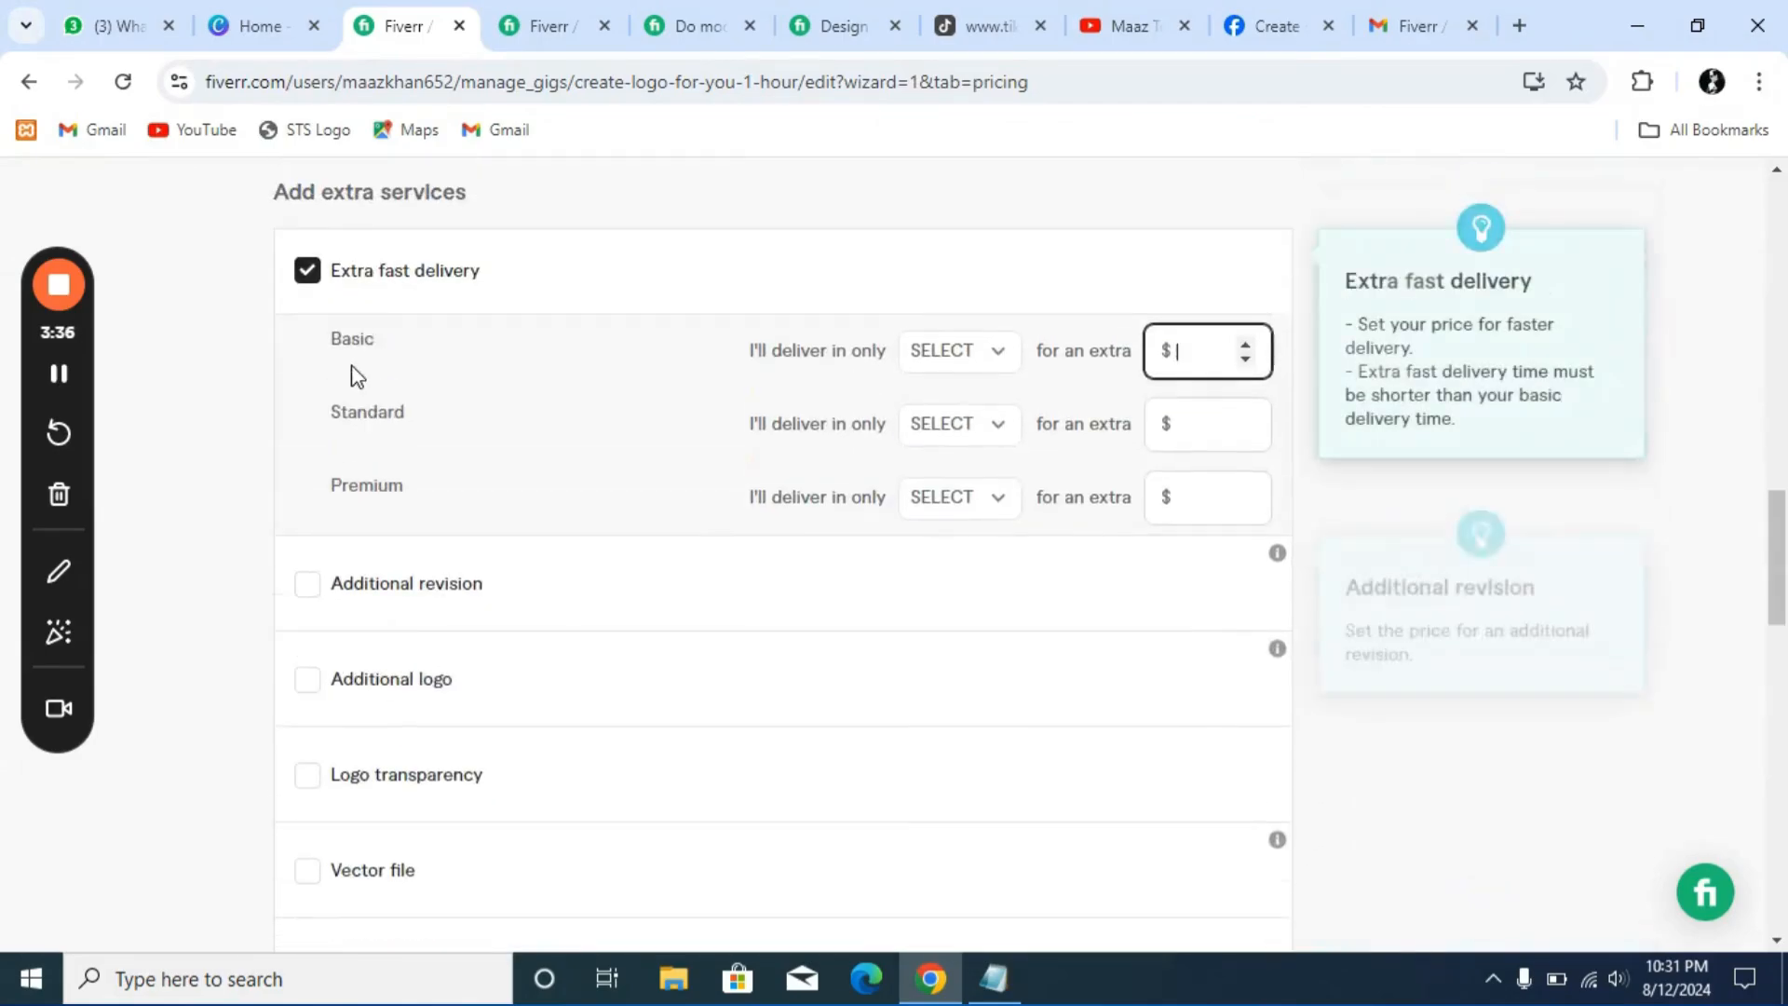
click(304, 272)
Save the packages and pricing, and continue to the gig's description and FAQ
scroll(407, 363, down, 10)
scroll(1006, 518, up, 4)
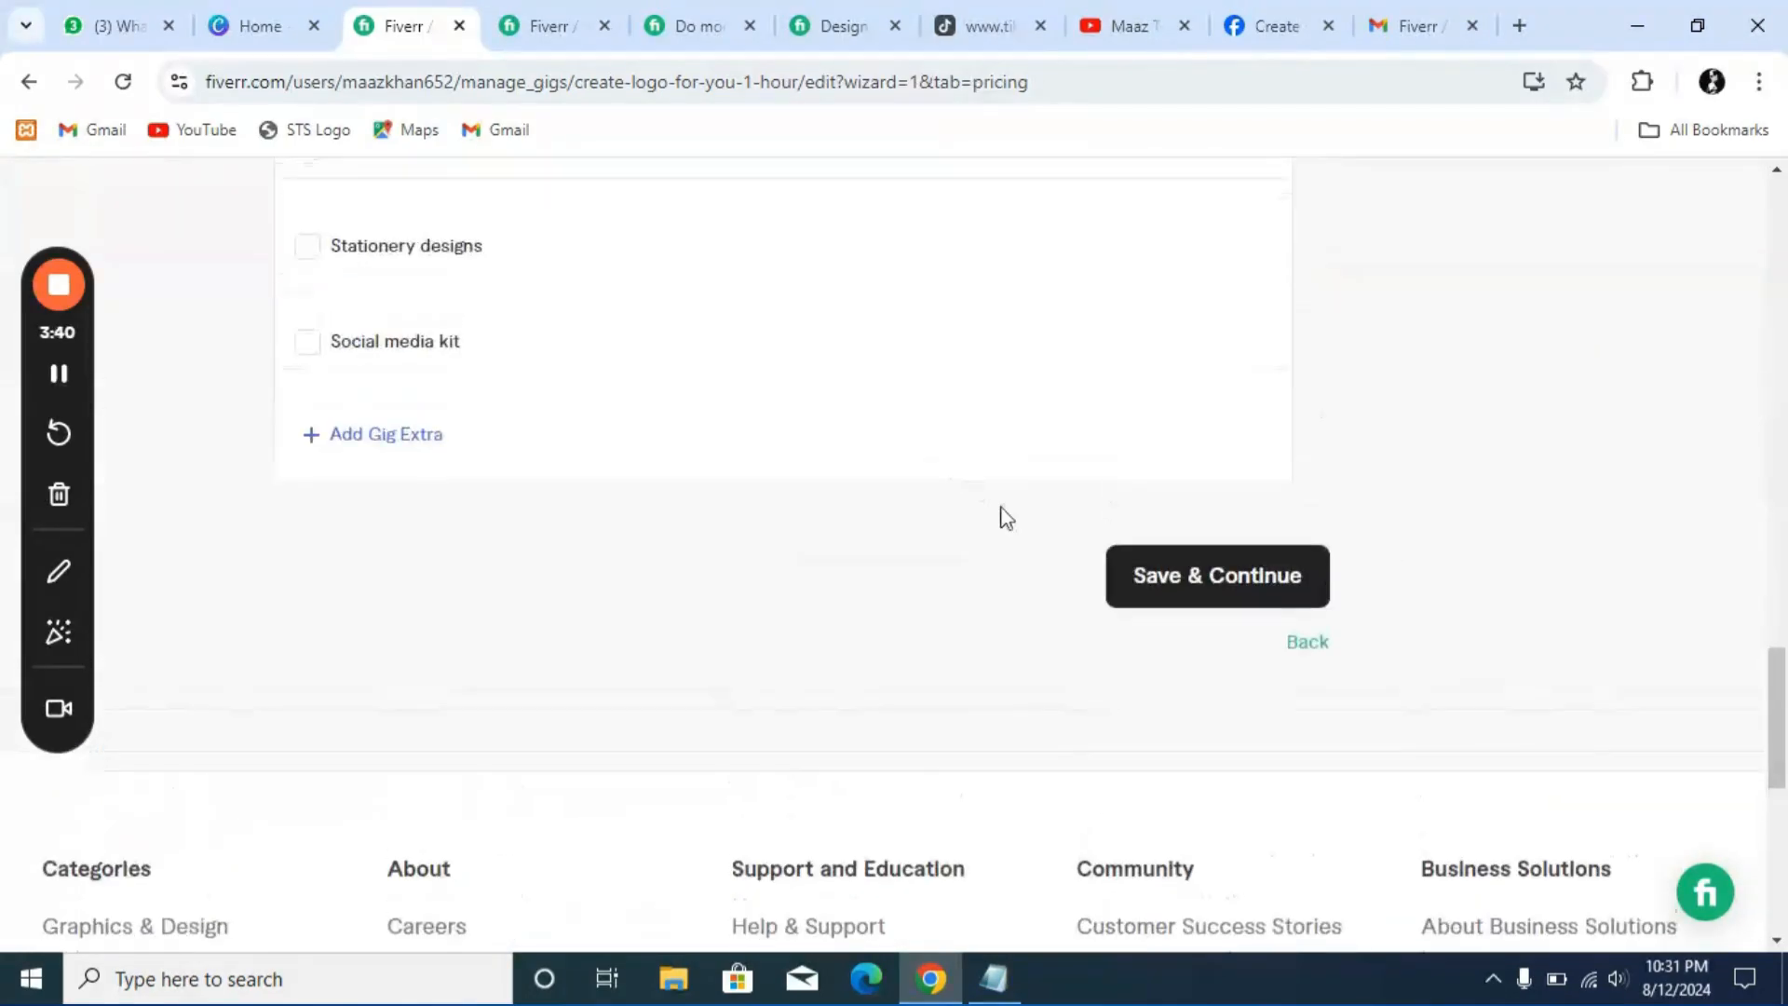
click(1160, 585)
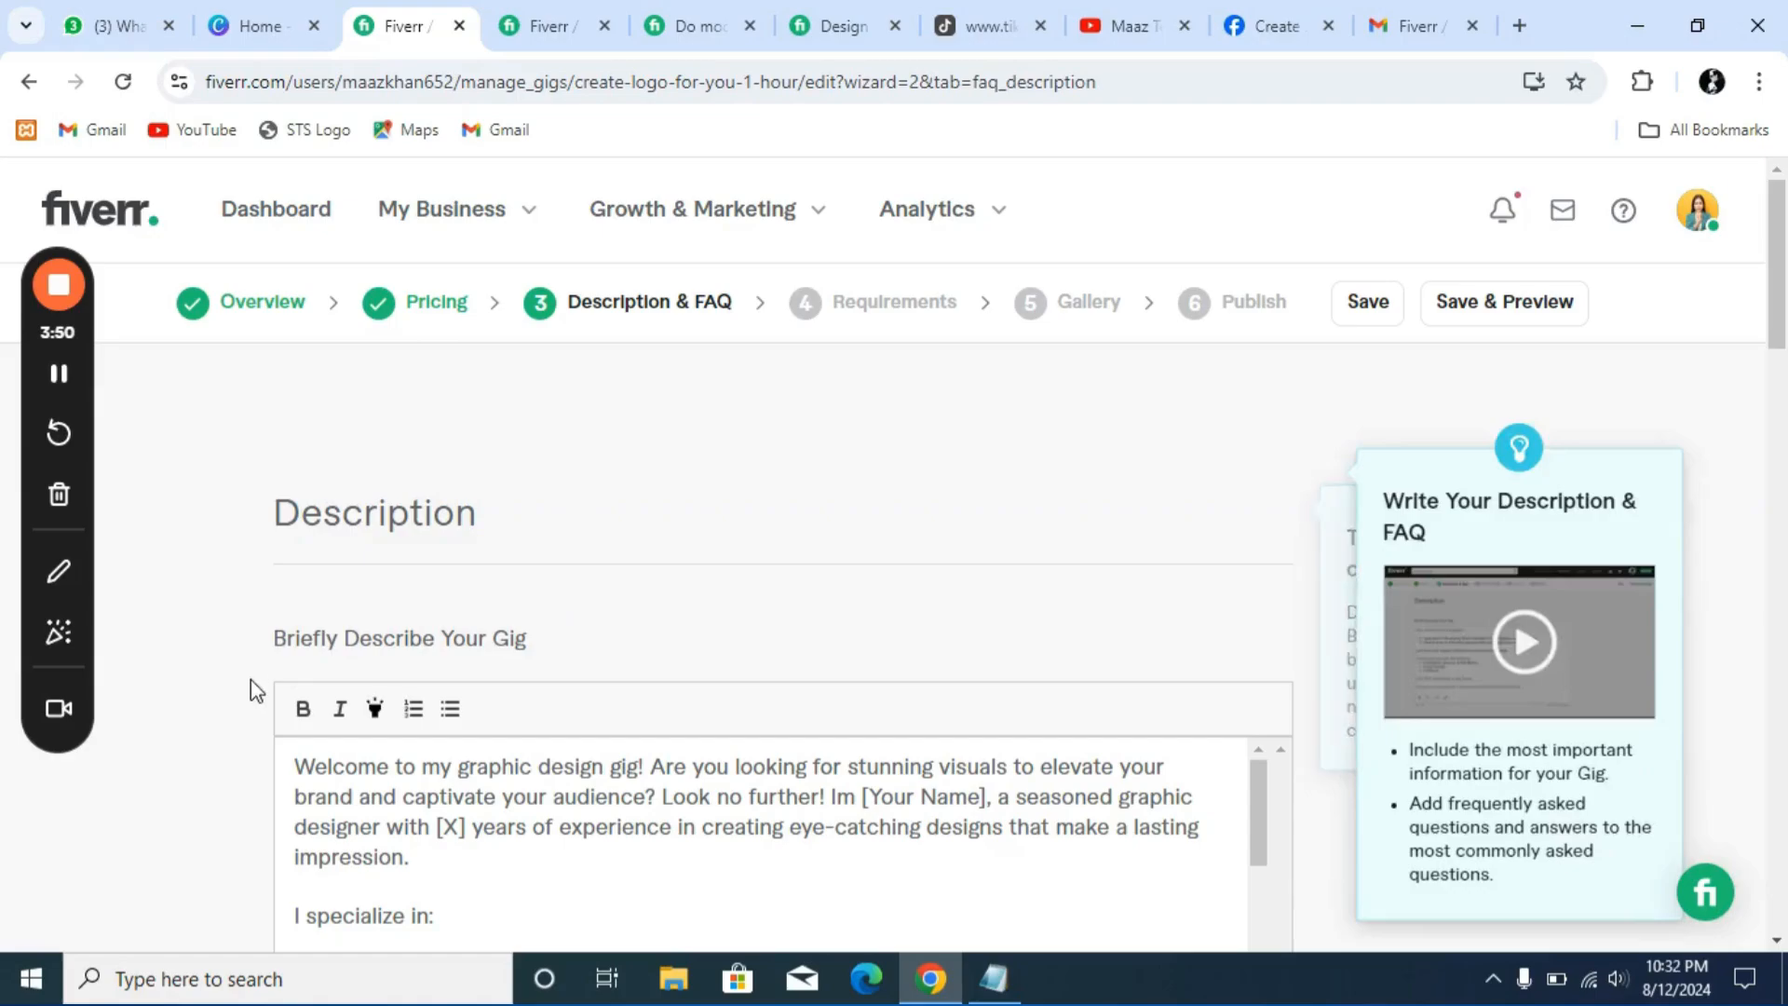
Examine the gig's description text from the welcome paragraph through the specialties, reasons to choose the seller and package details
drag(290, 762, 846, 740)
scroll(742, 631, up, 10)
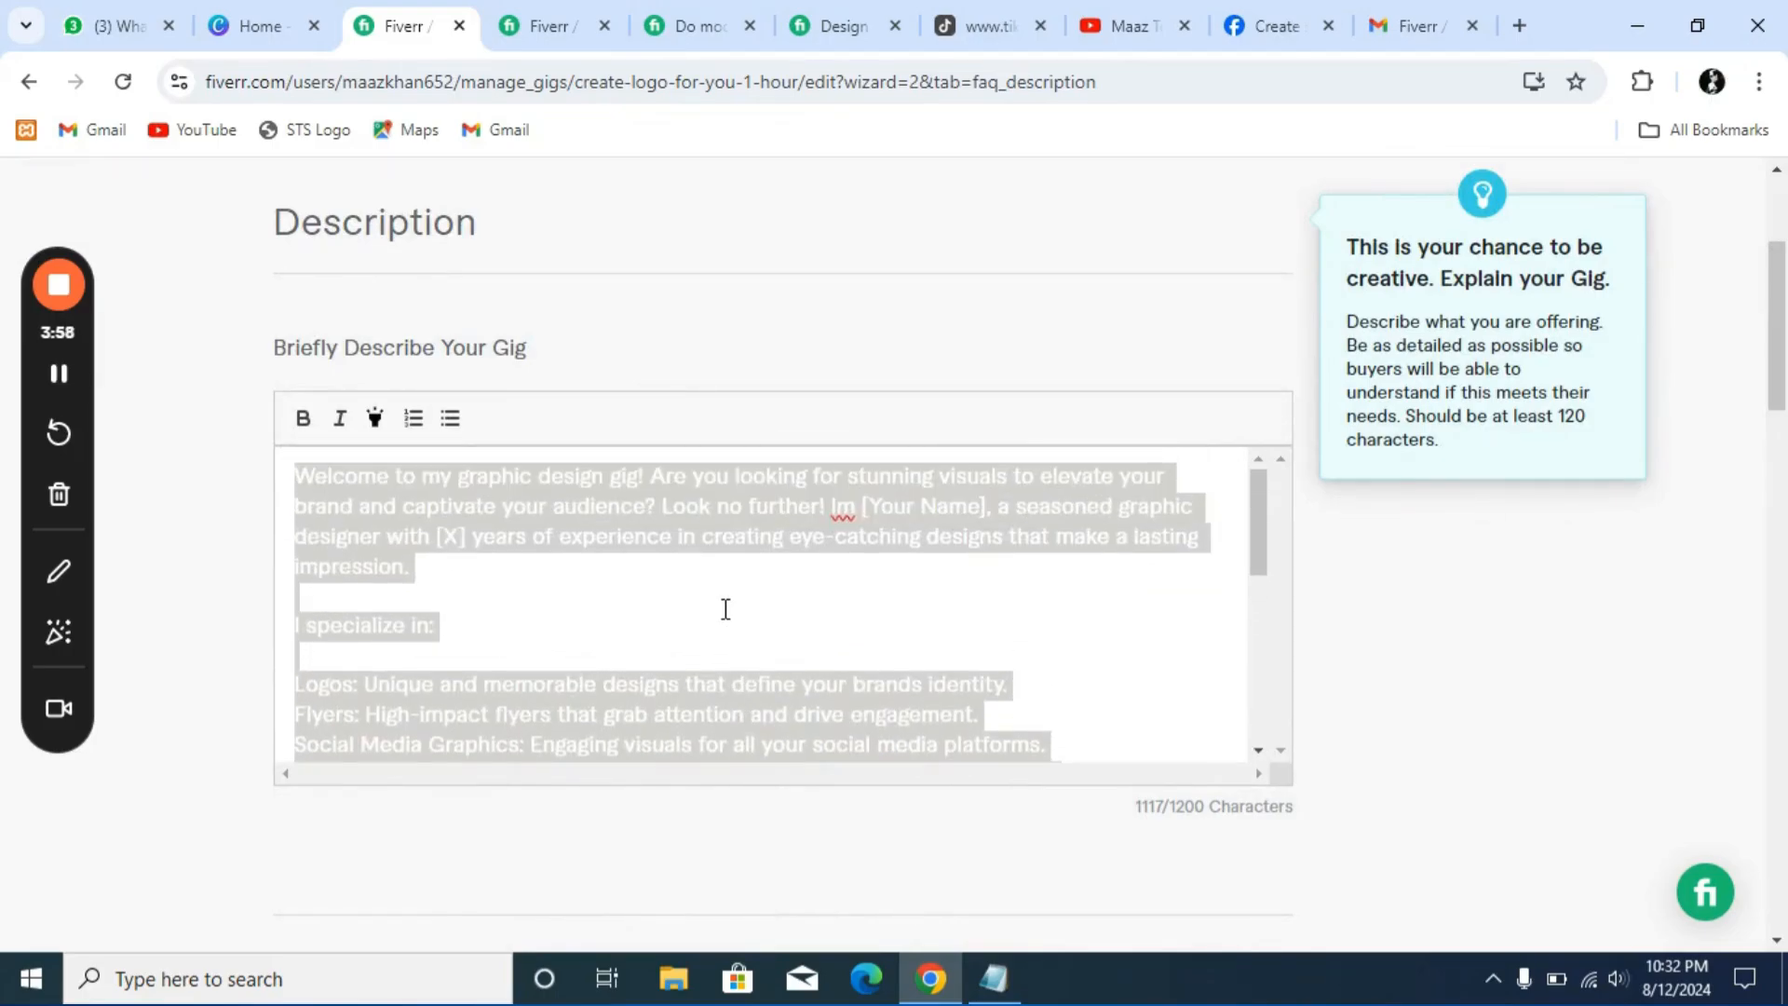
scroll(587, 718, down, 5)
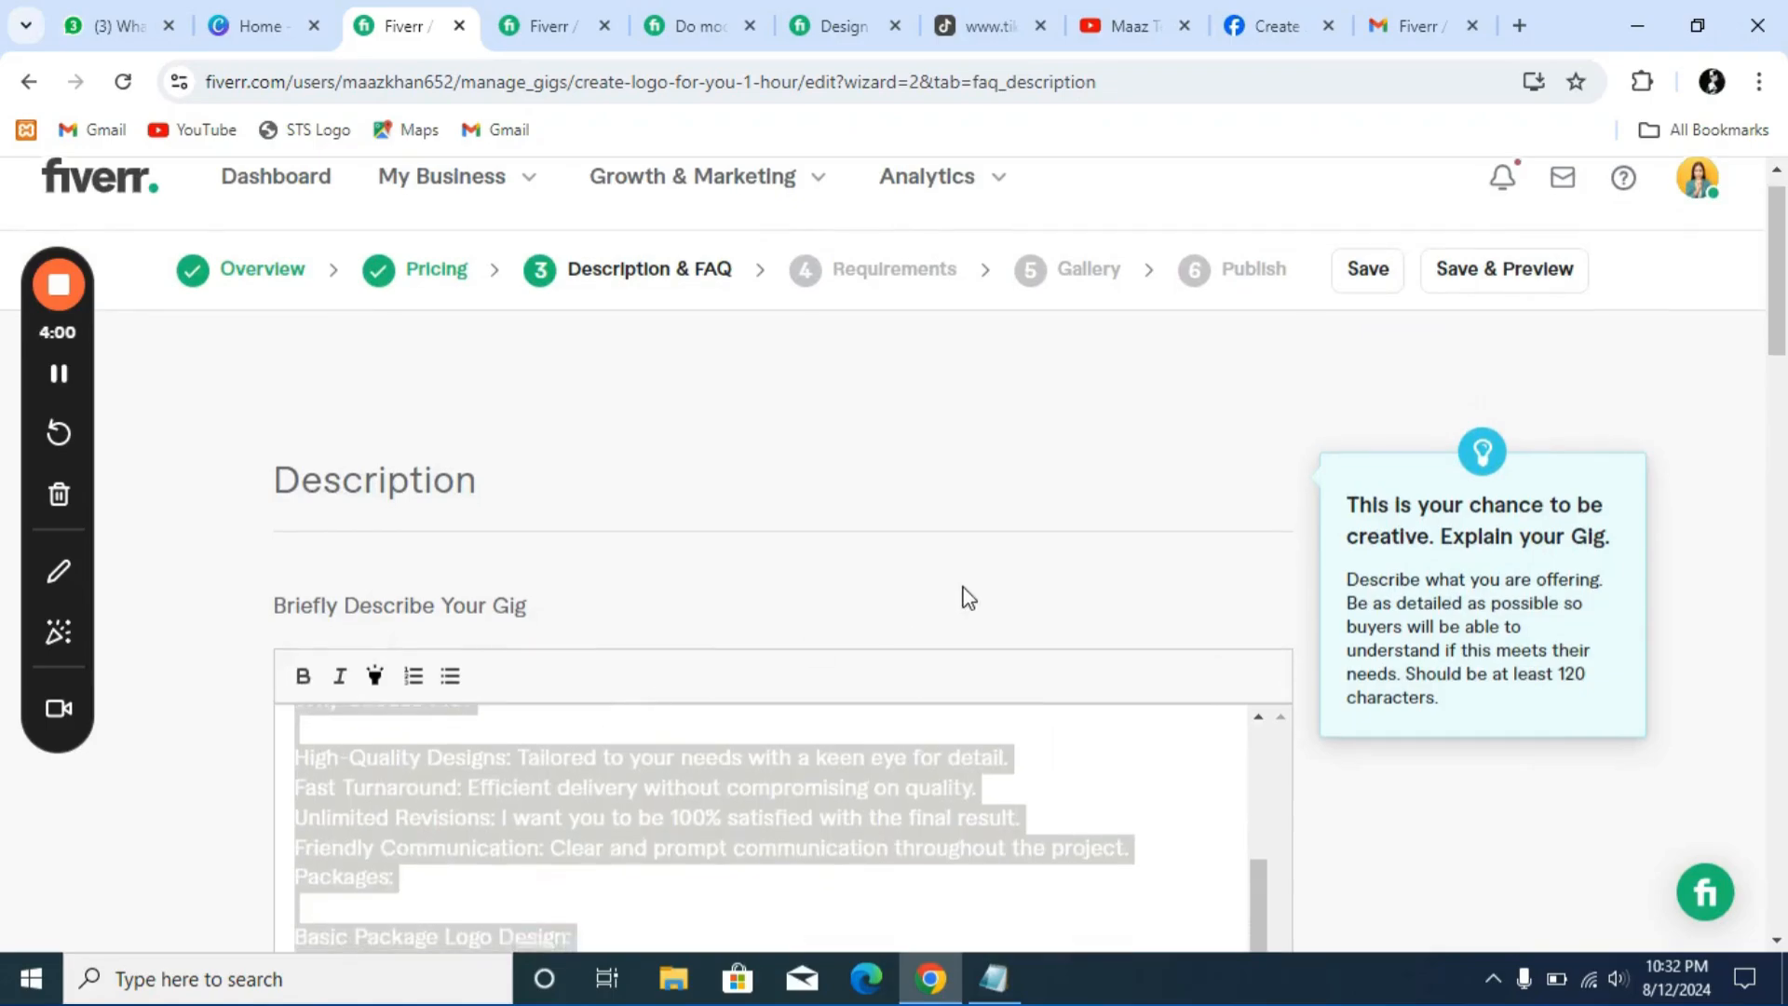
scroll(962, 599, down, 5)
scroll(963, 599, up, 1)
scroll(786, 499, up, 5)
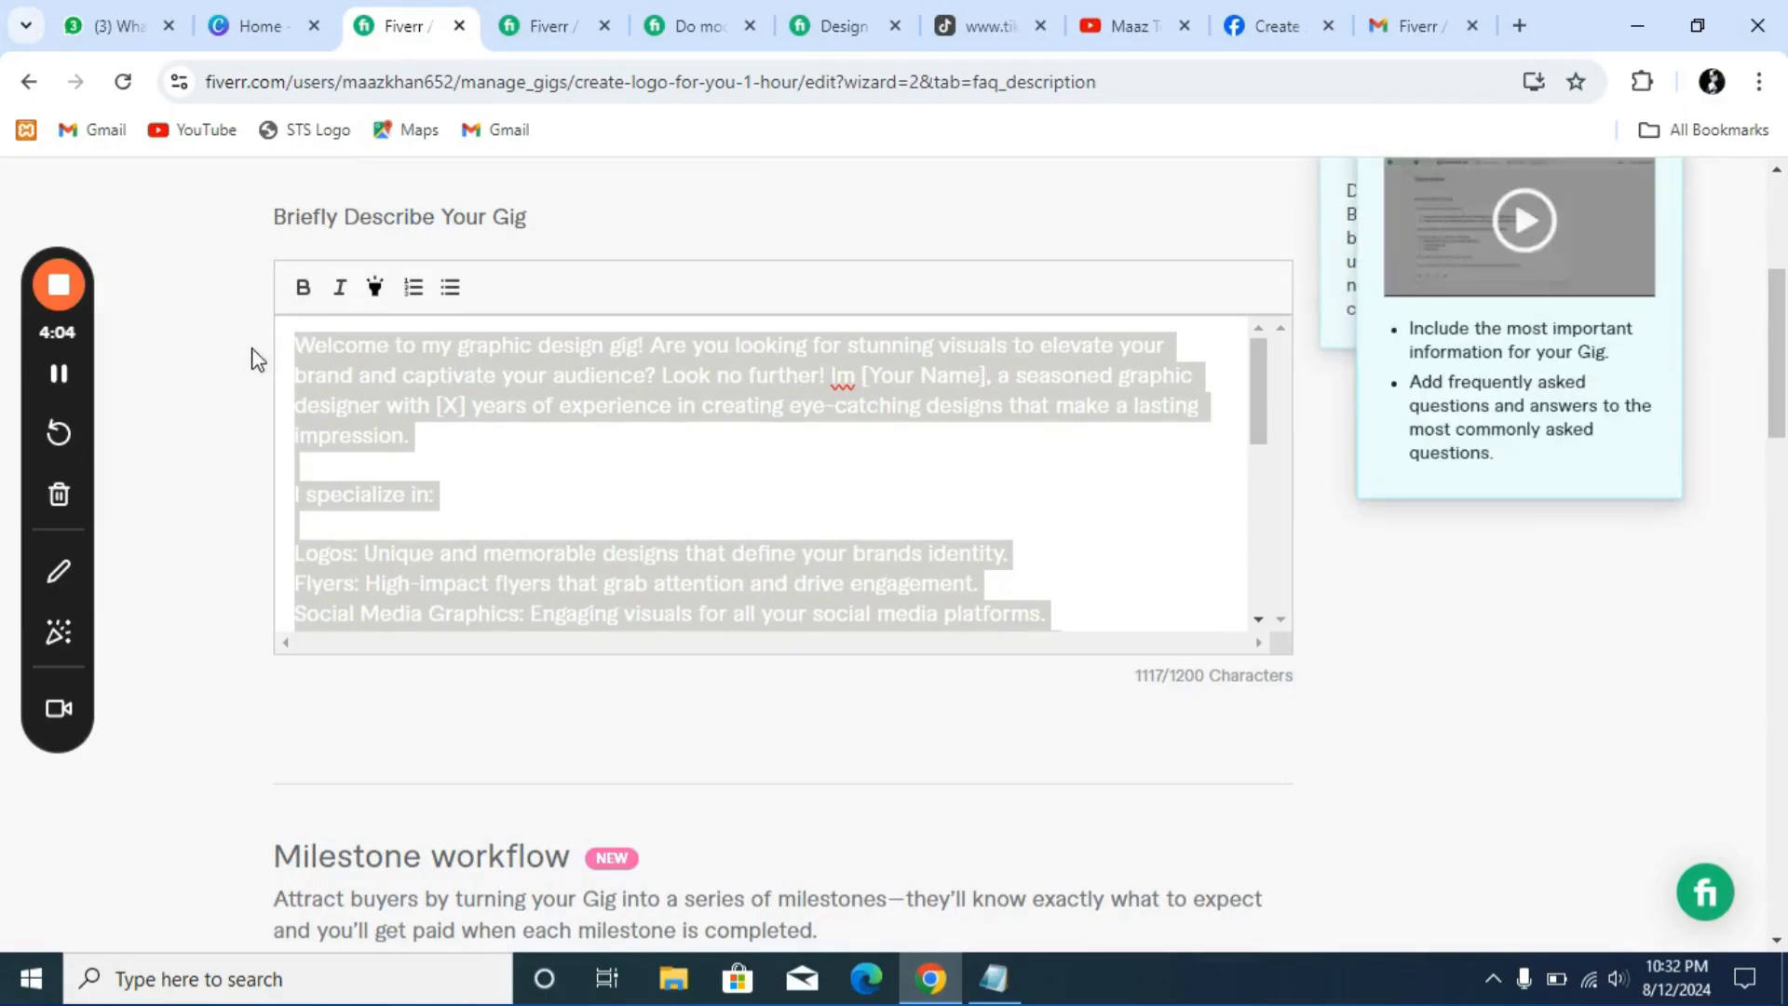
scroll(590, 515, down, 1)
scroll(589, 515, down, 5)
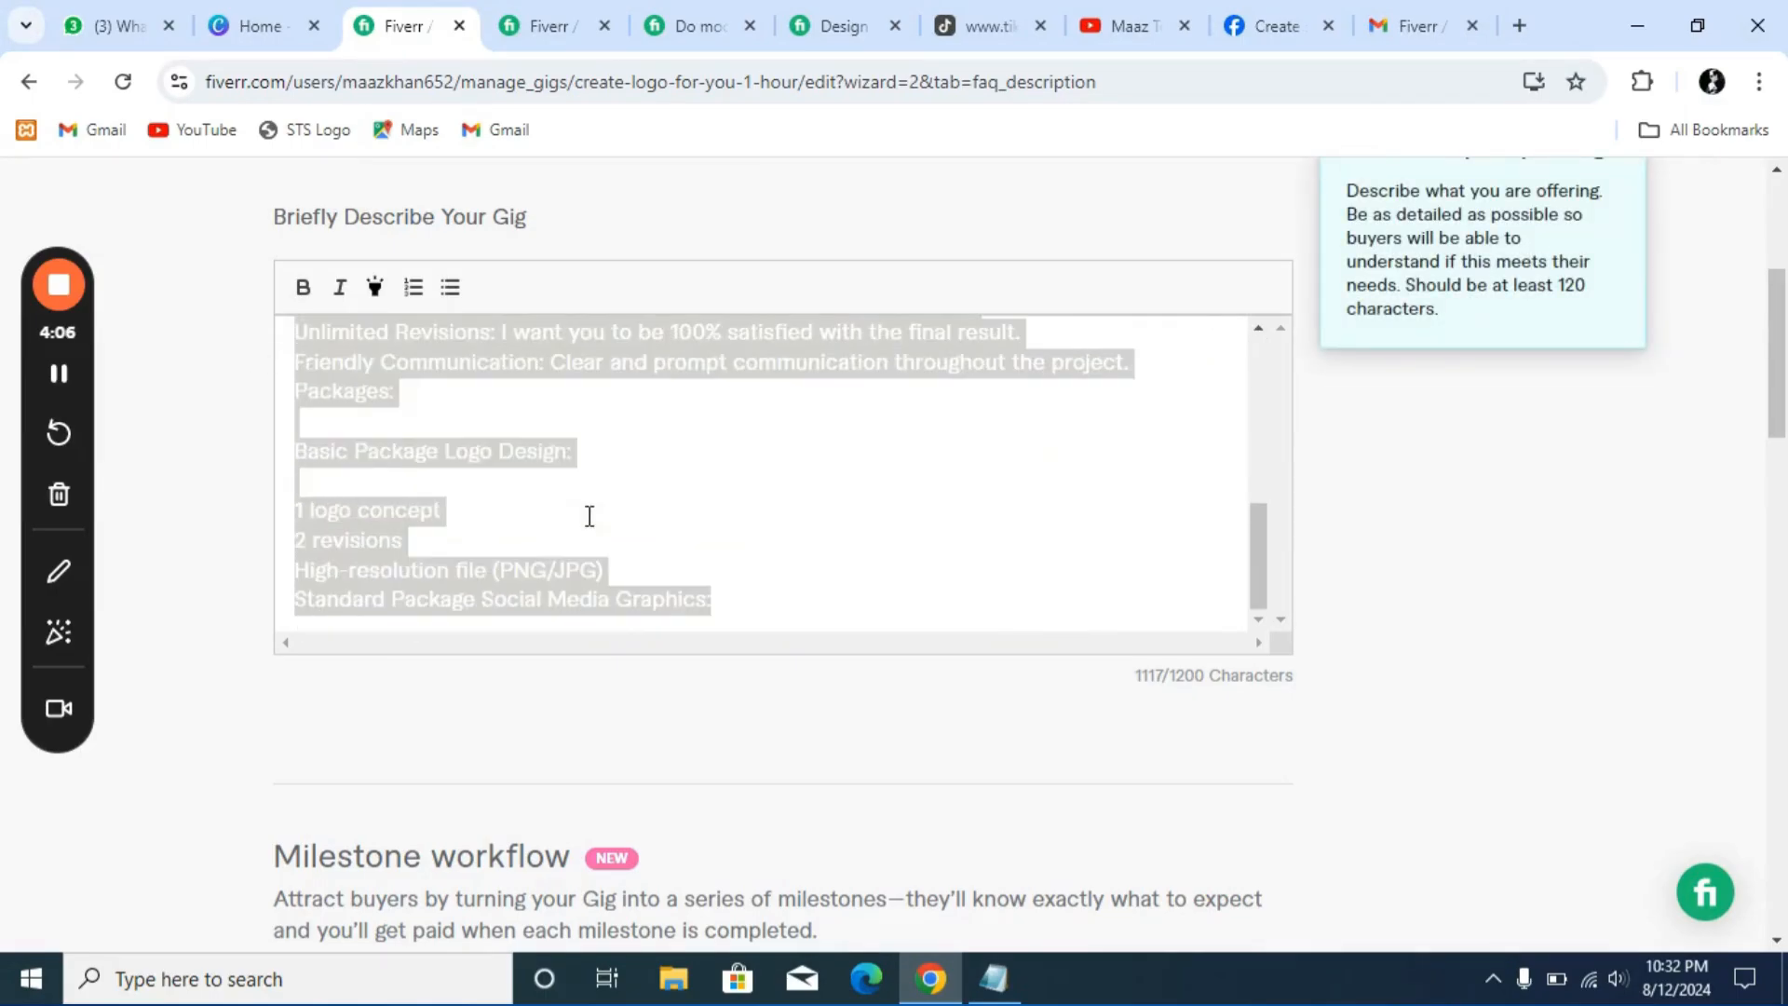
scroll(591, 524, up, 5)
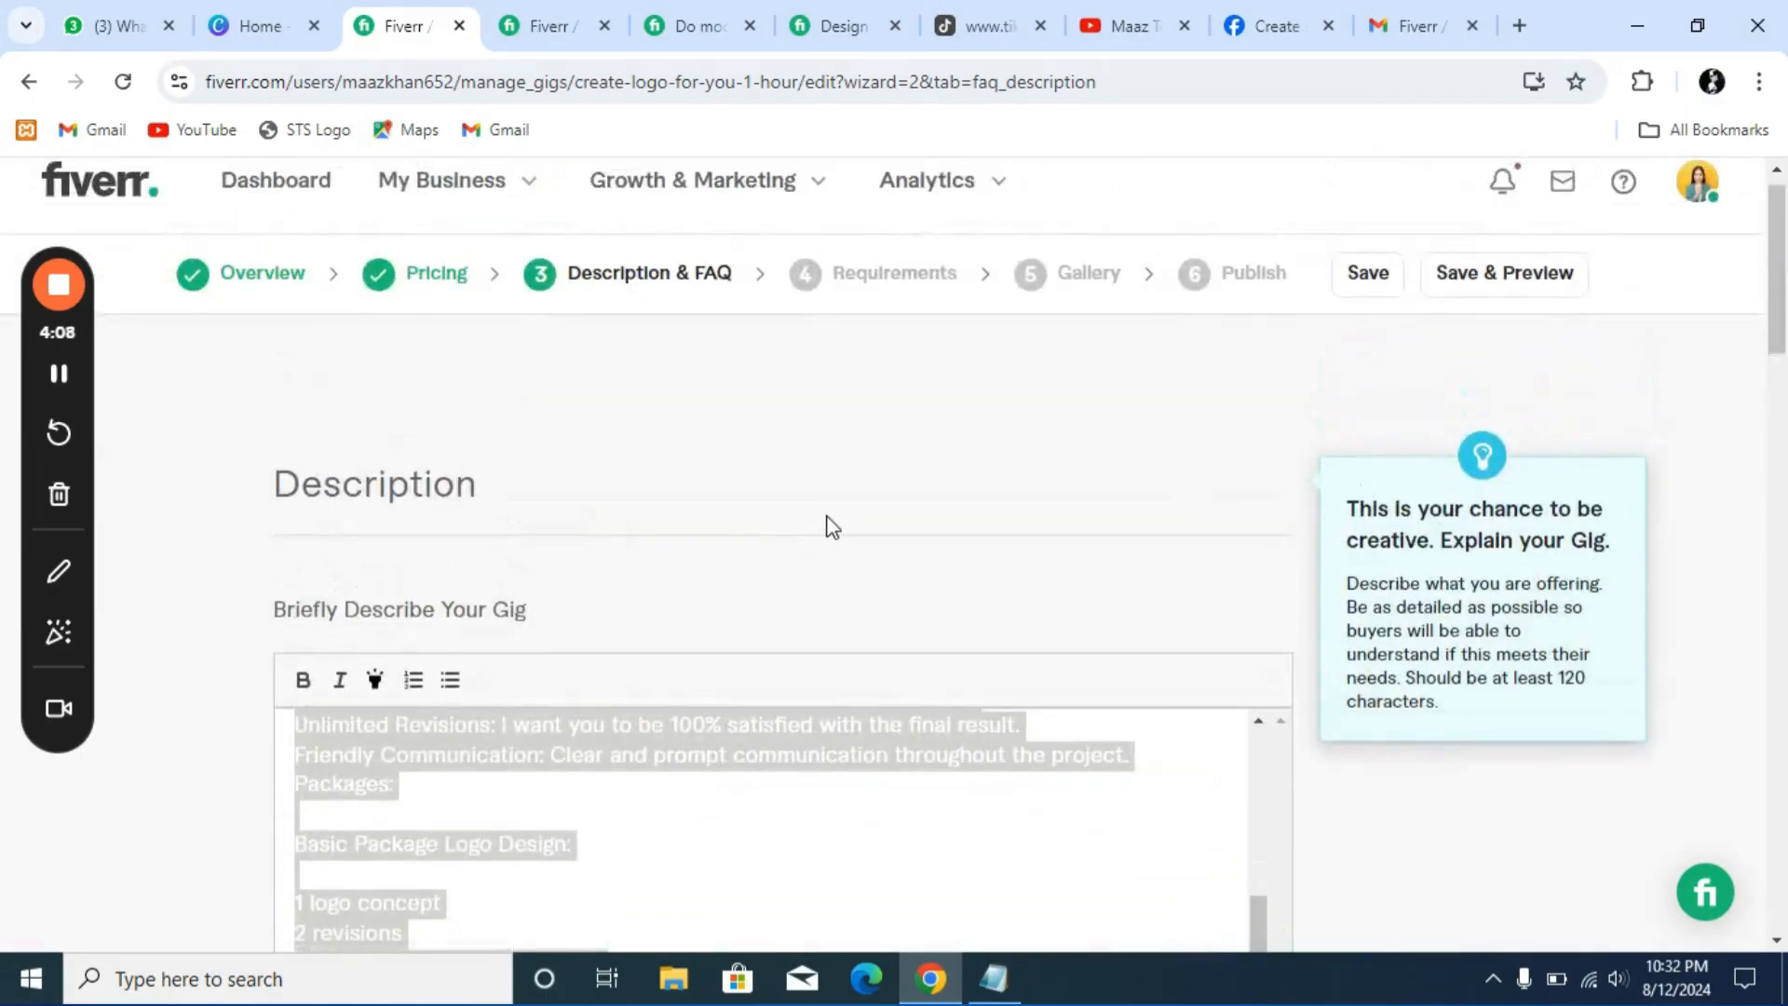
scroll(832, 527, down, 4)
scroll(711, 467, up, 8)
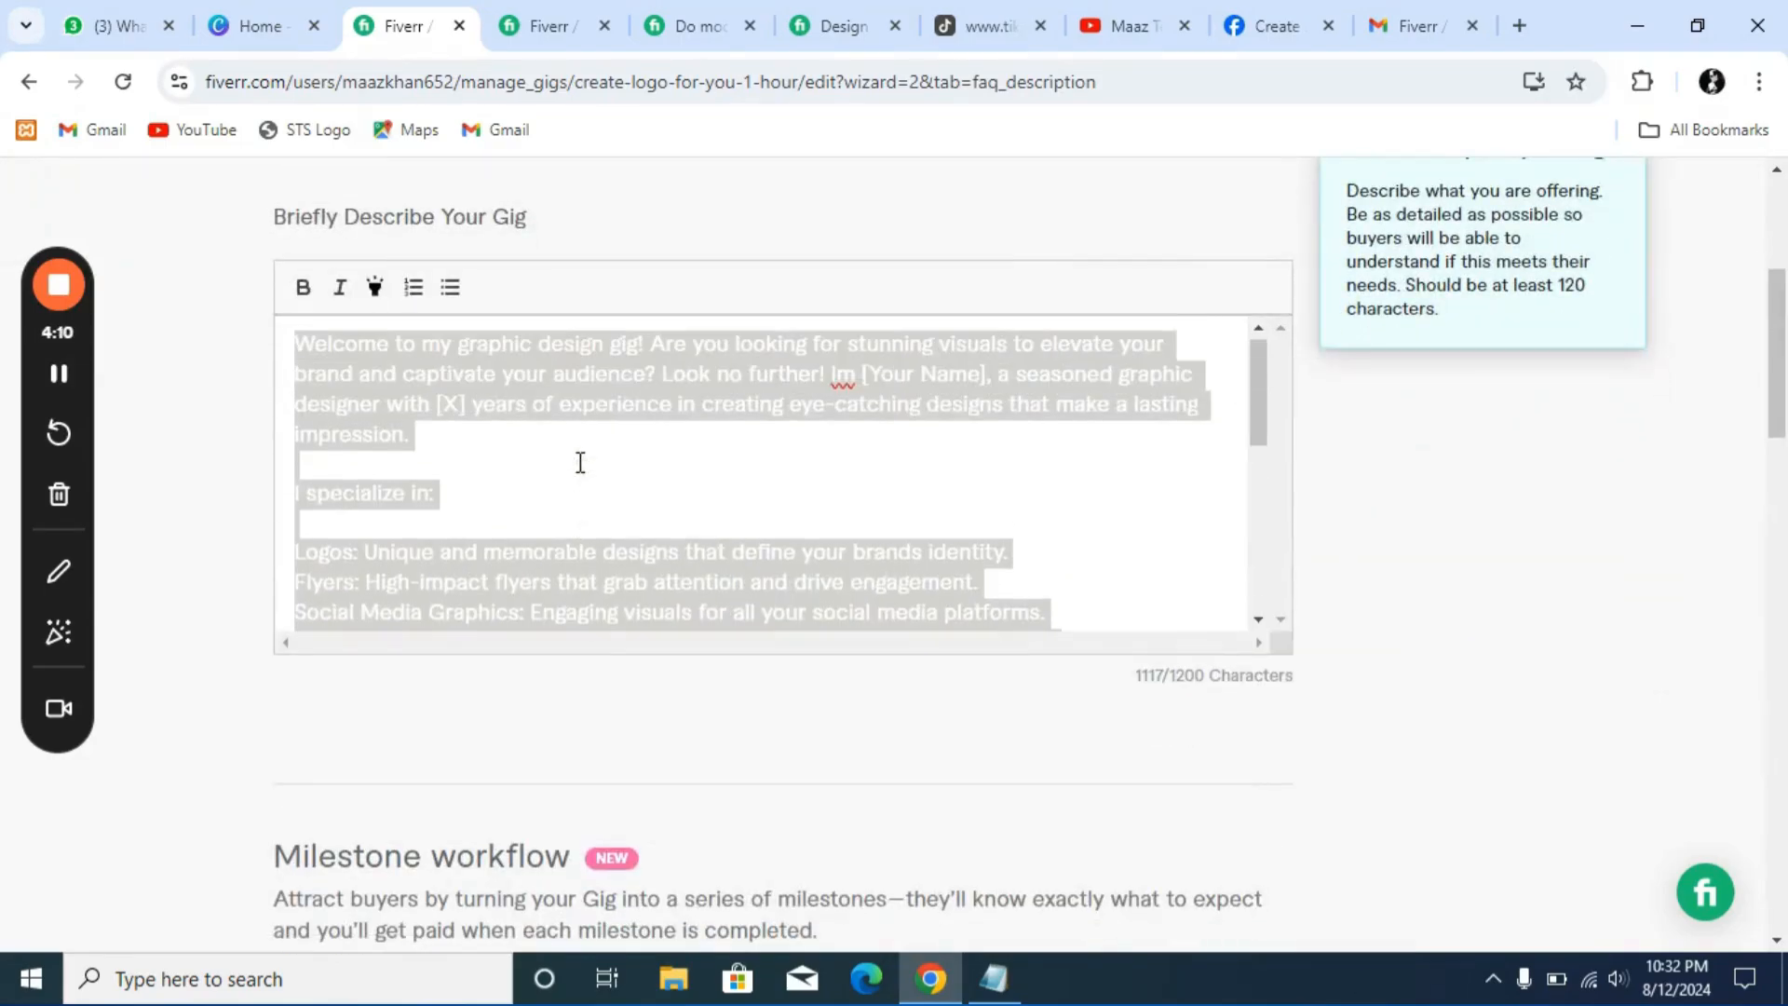
Save the gig's description without adding any FAQ, and continue to the buyer requirements
click(808, 276)
scroll(802, 279, down, 15)
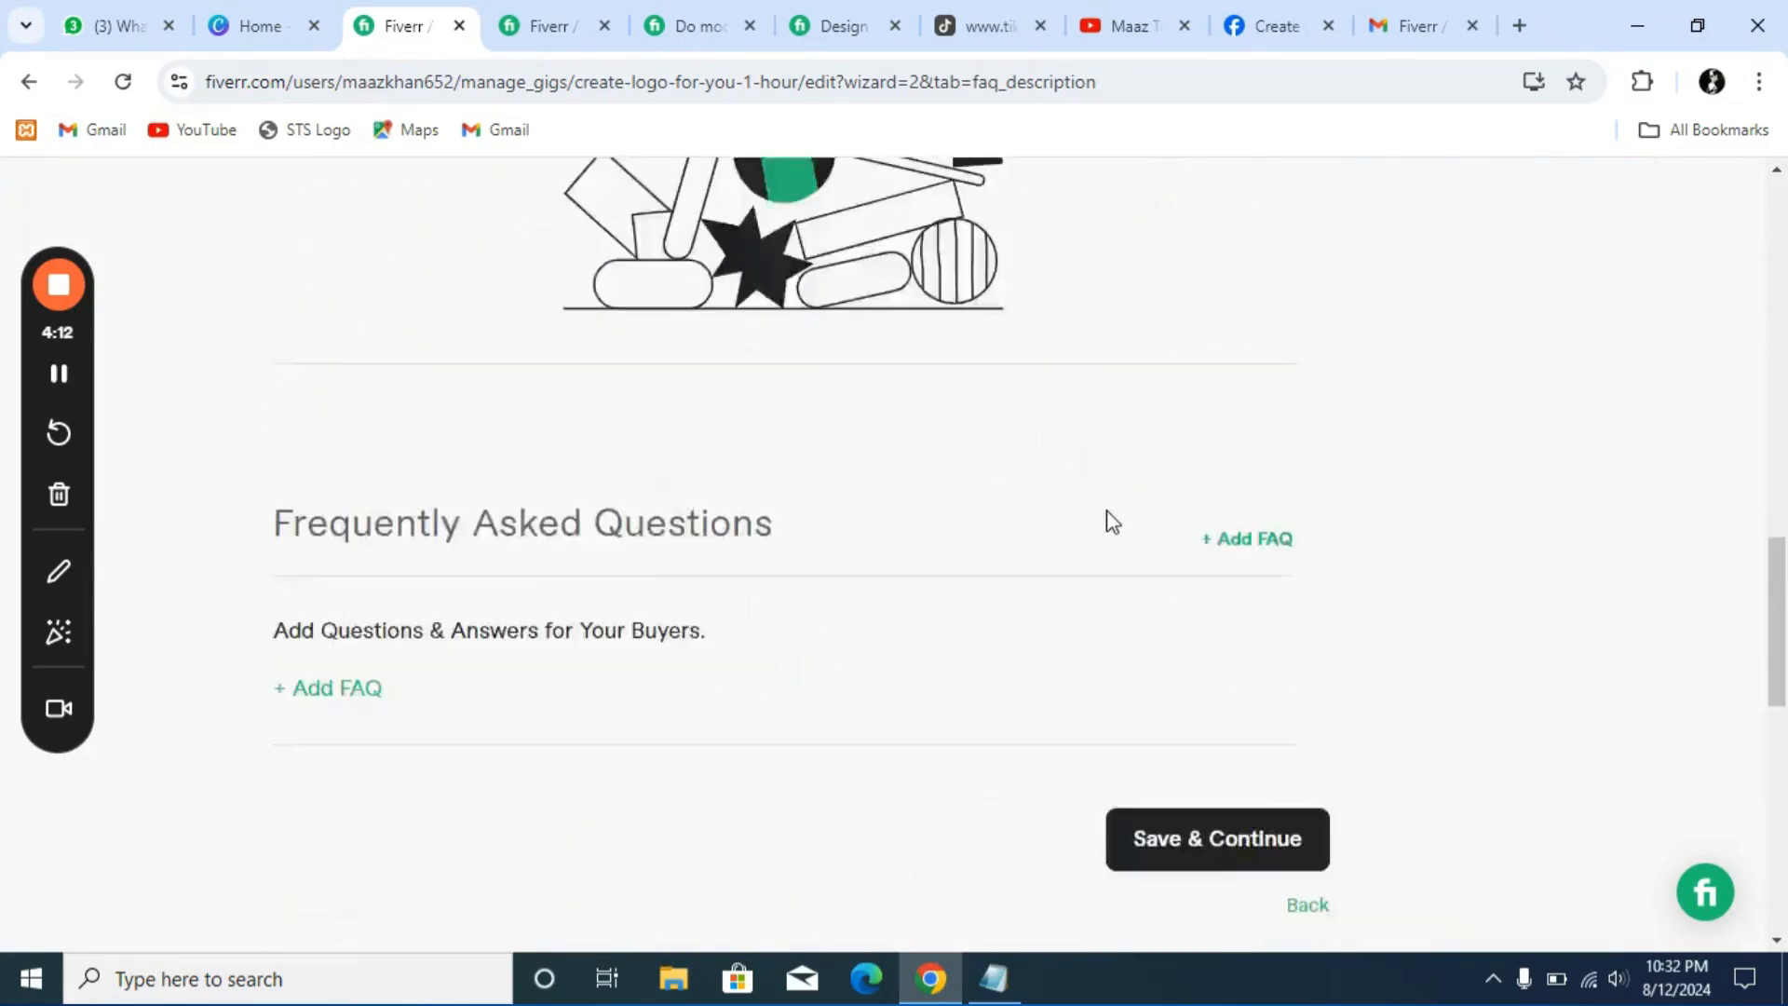
click(1185, 526)
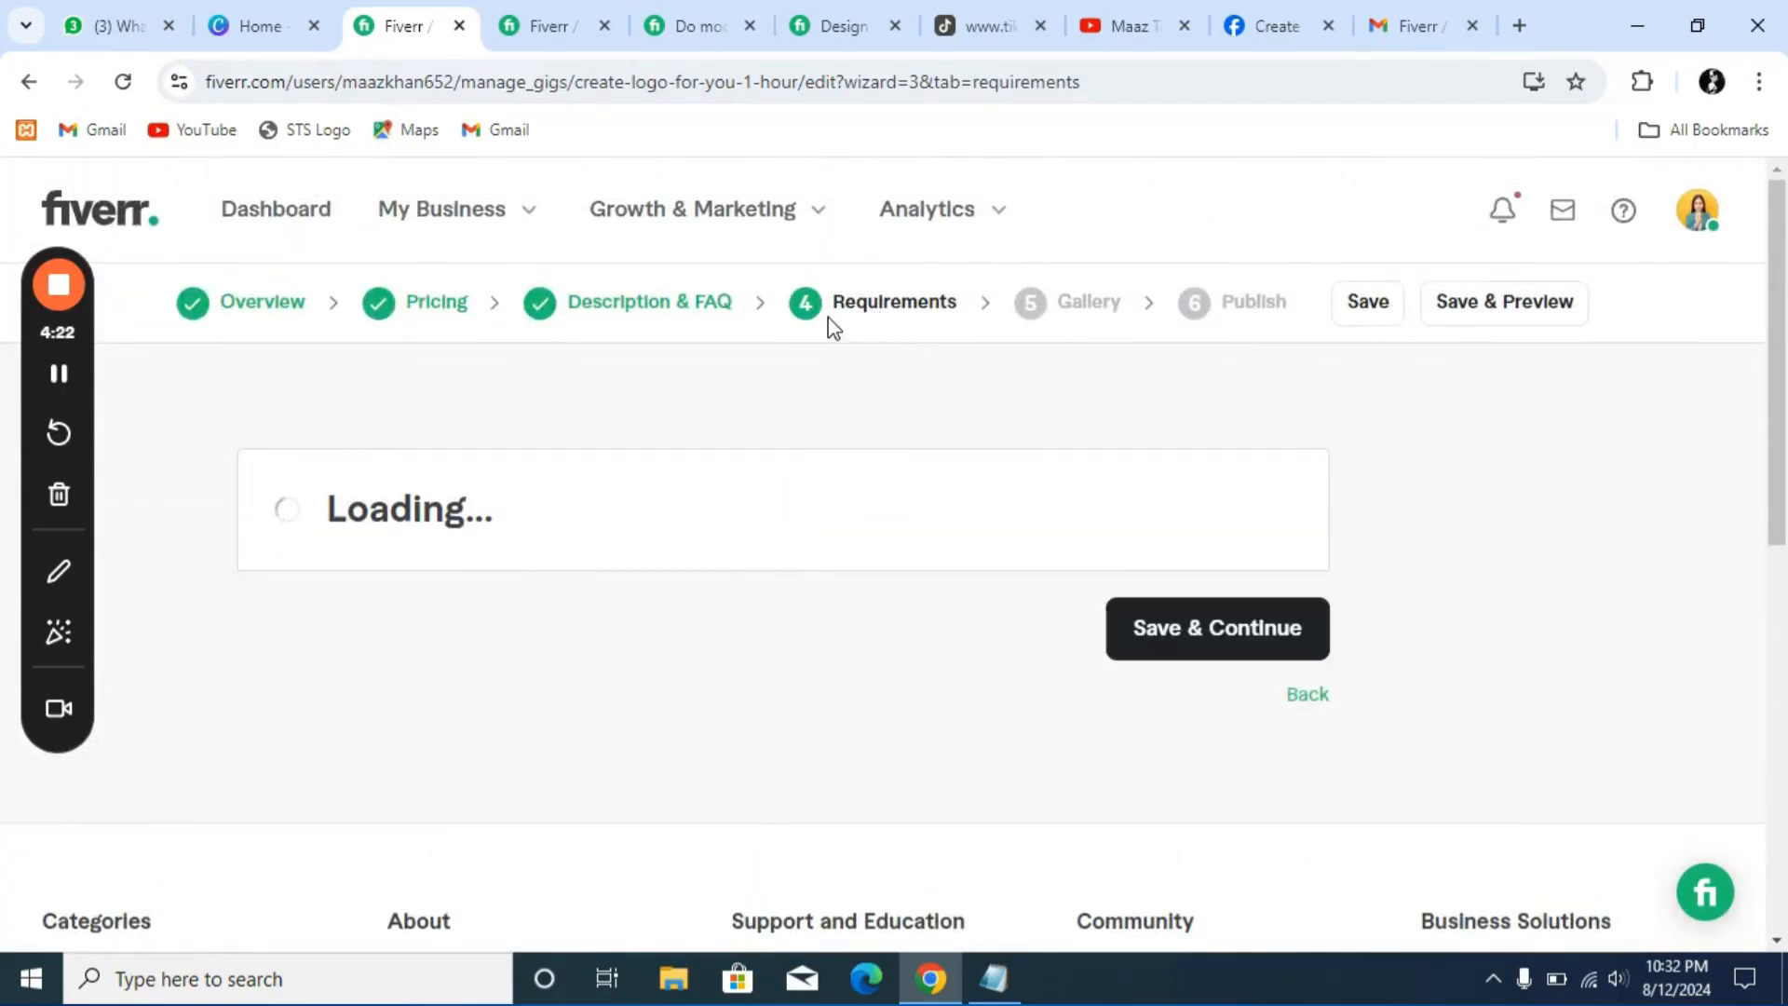
Examine the buyer requirement questions, including the custom free-text question about the kind of logo needed
drag(781, 283, 955, 333)
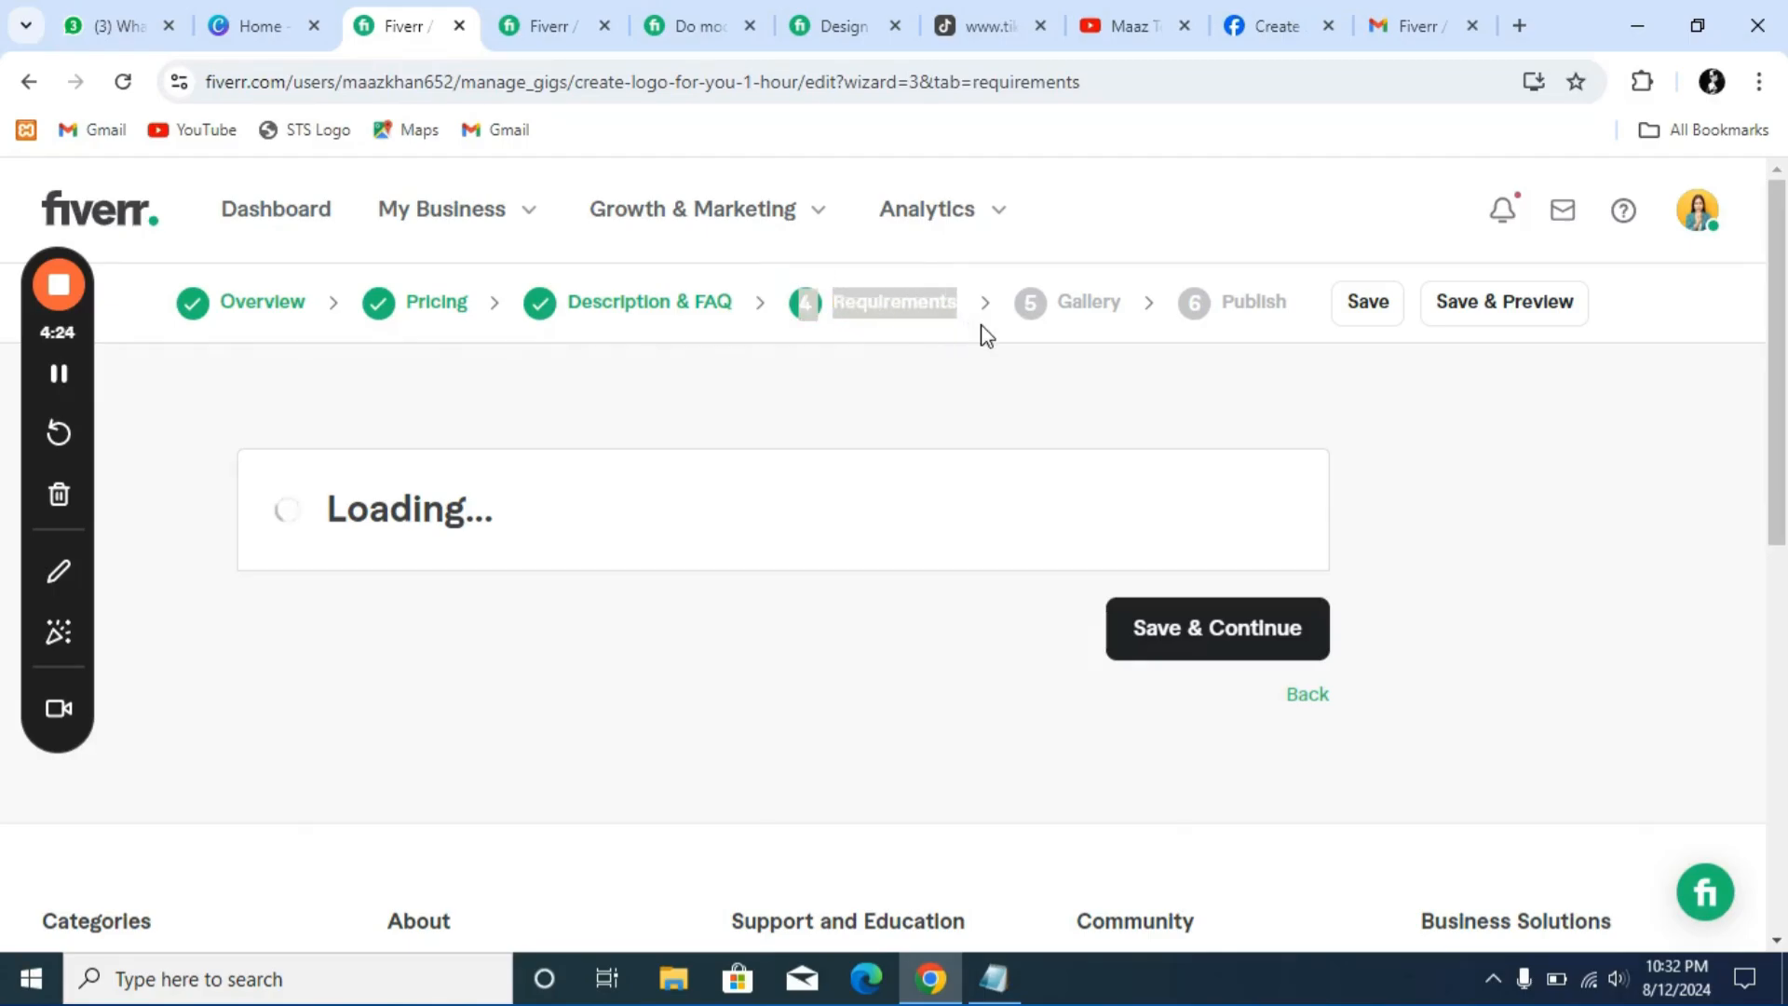
scroll(407, 643, down, 5)
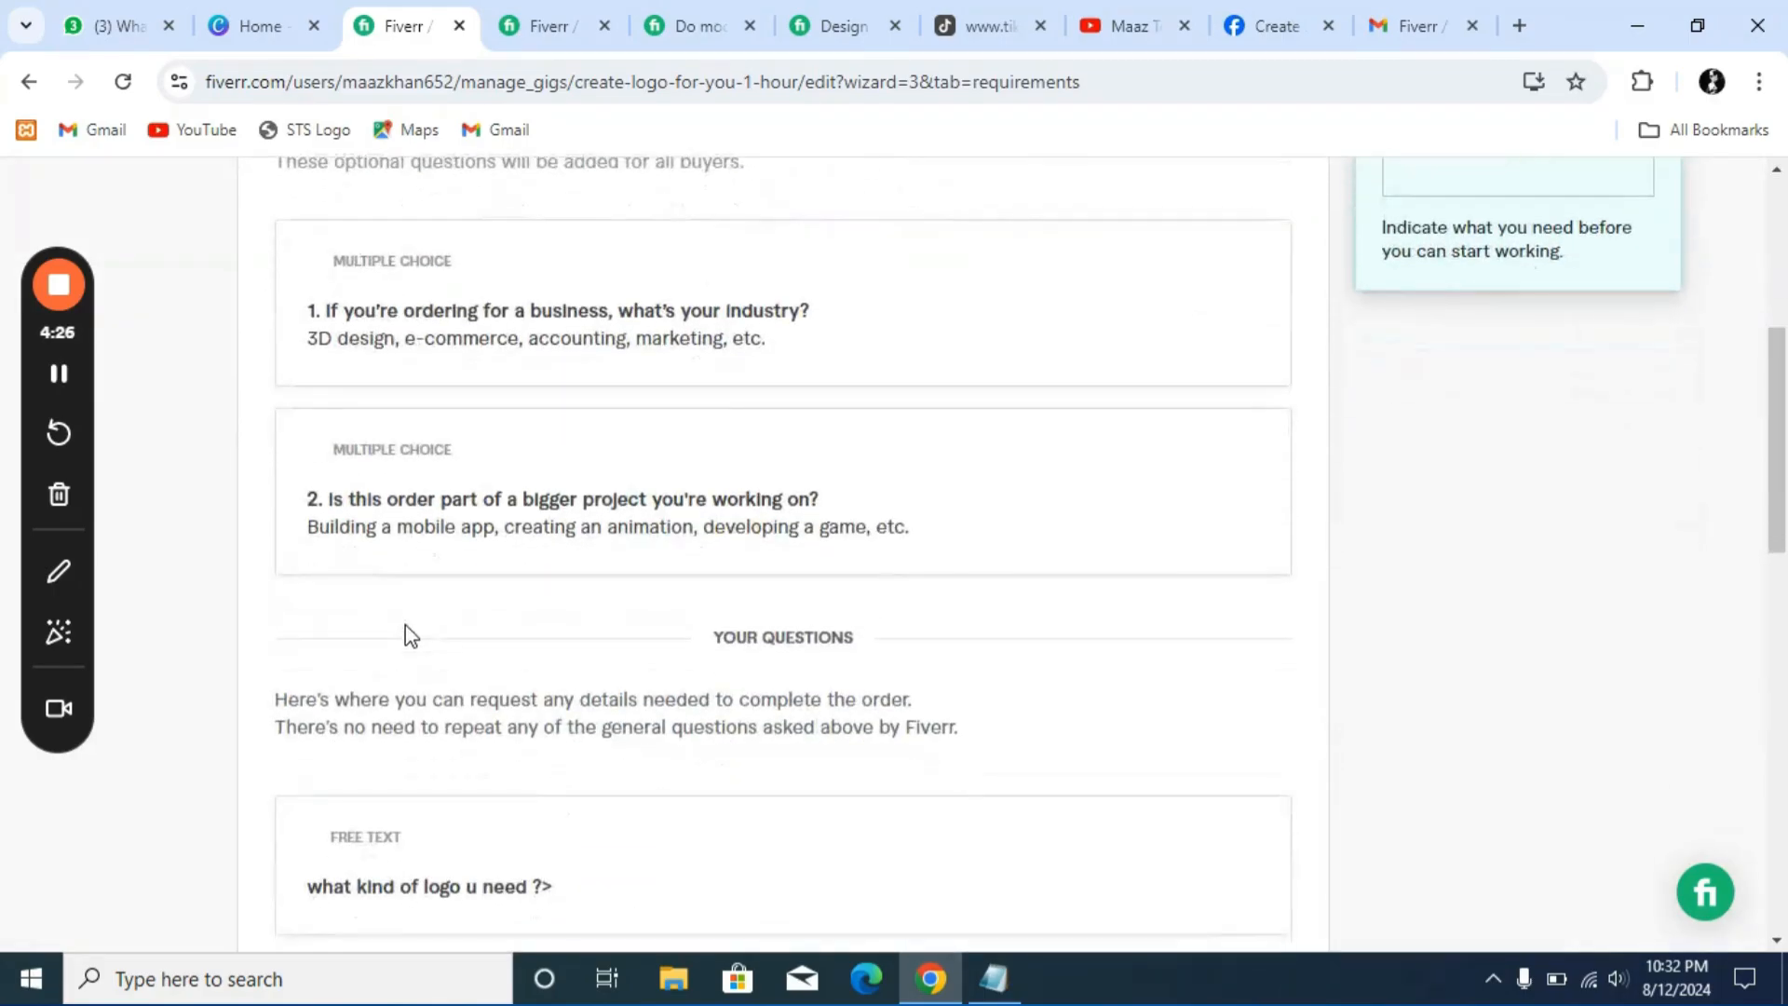
scroll(405, 624, down, 5)
drag(659, 359, 261, 374)
scroll(447, 486, up, 1)
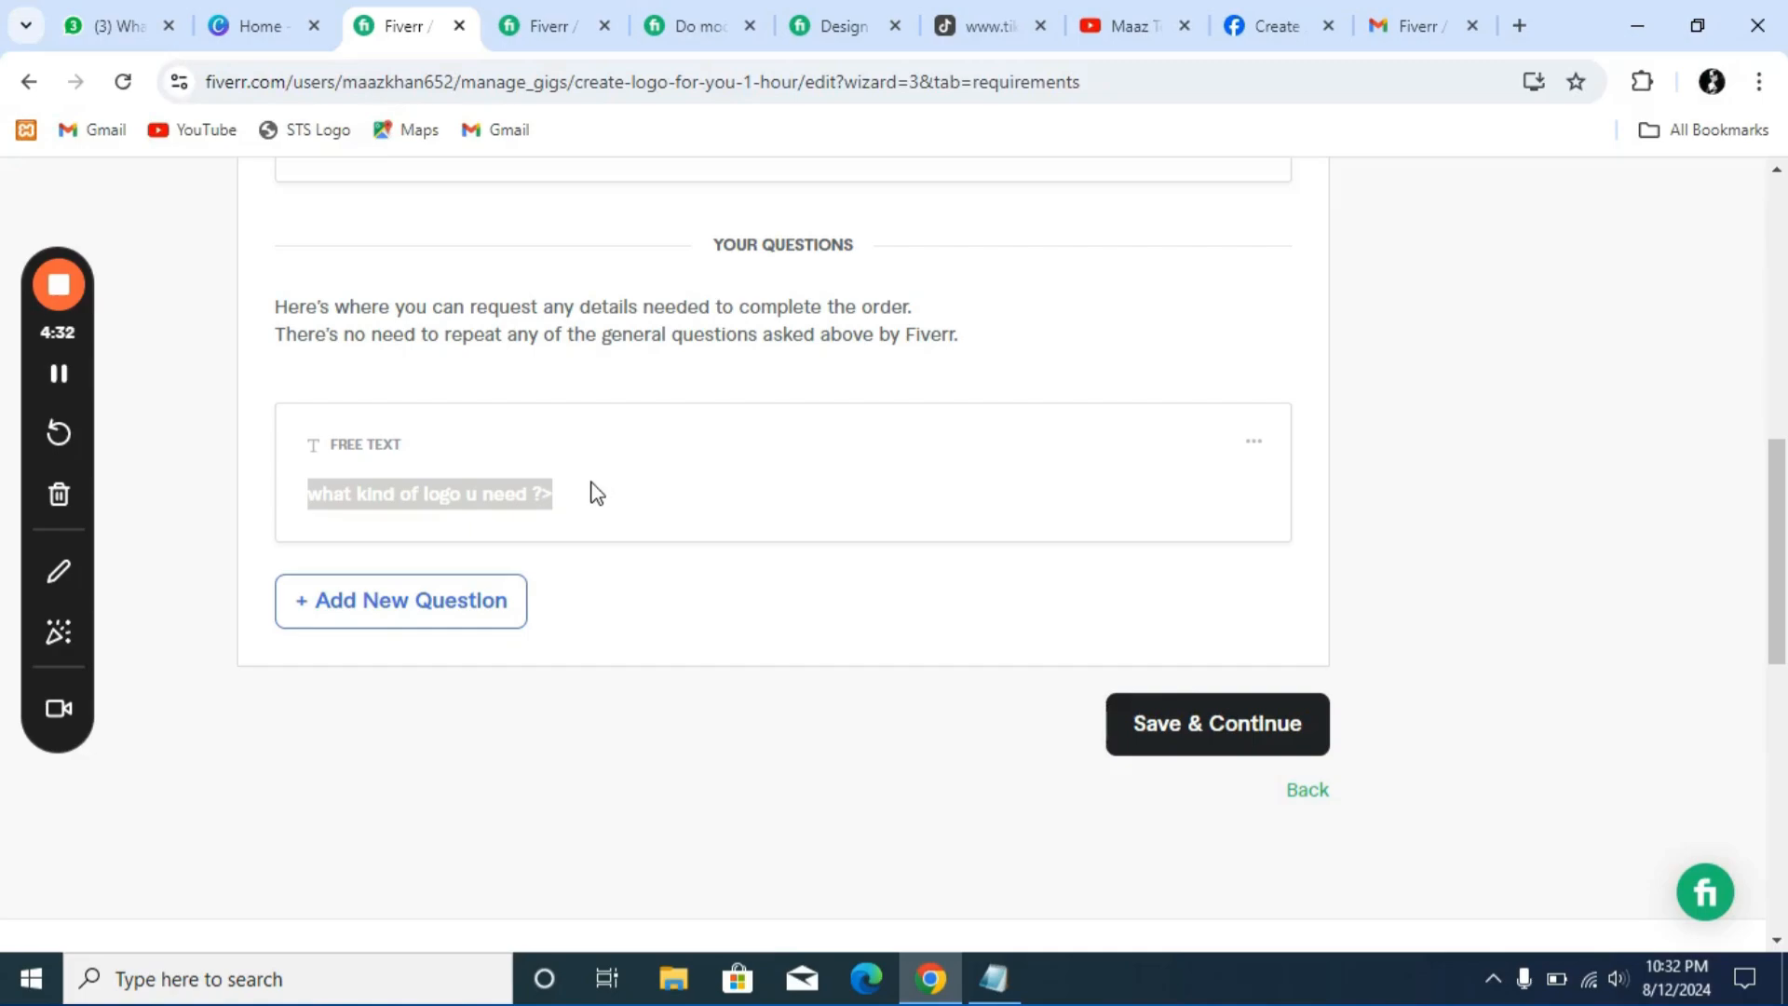
drag(544, 492, 378, 498)
click(557, 508)
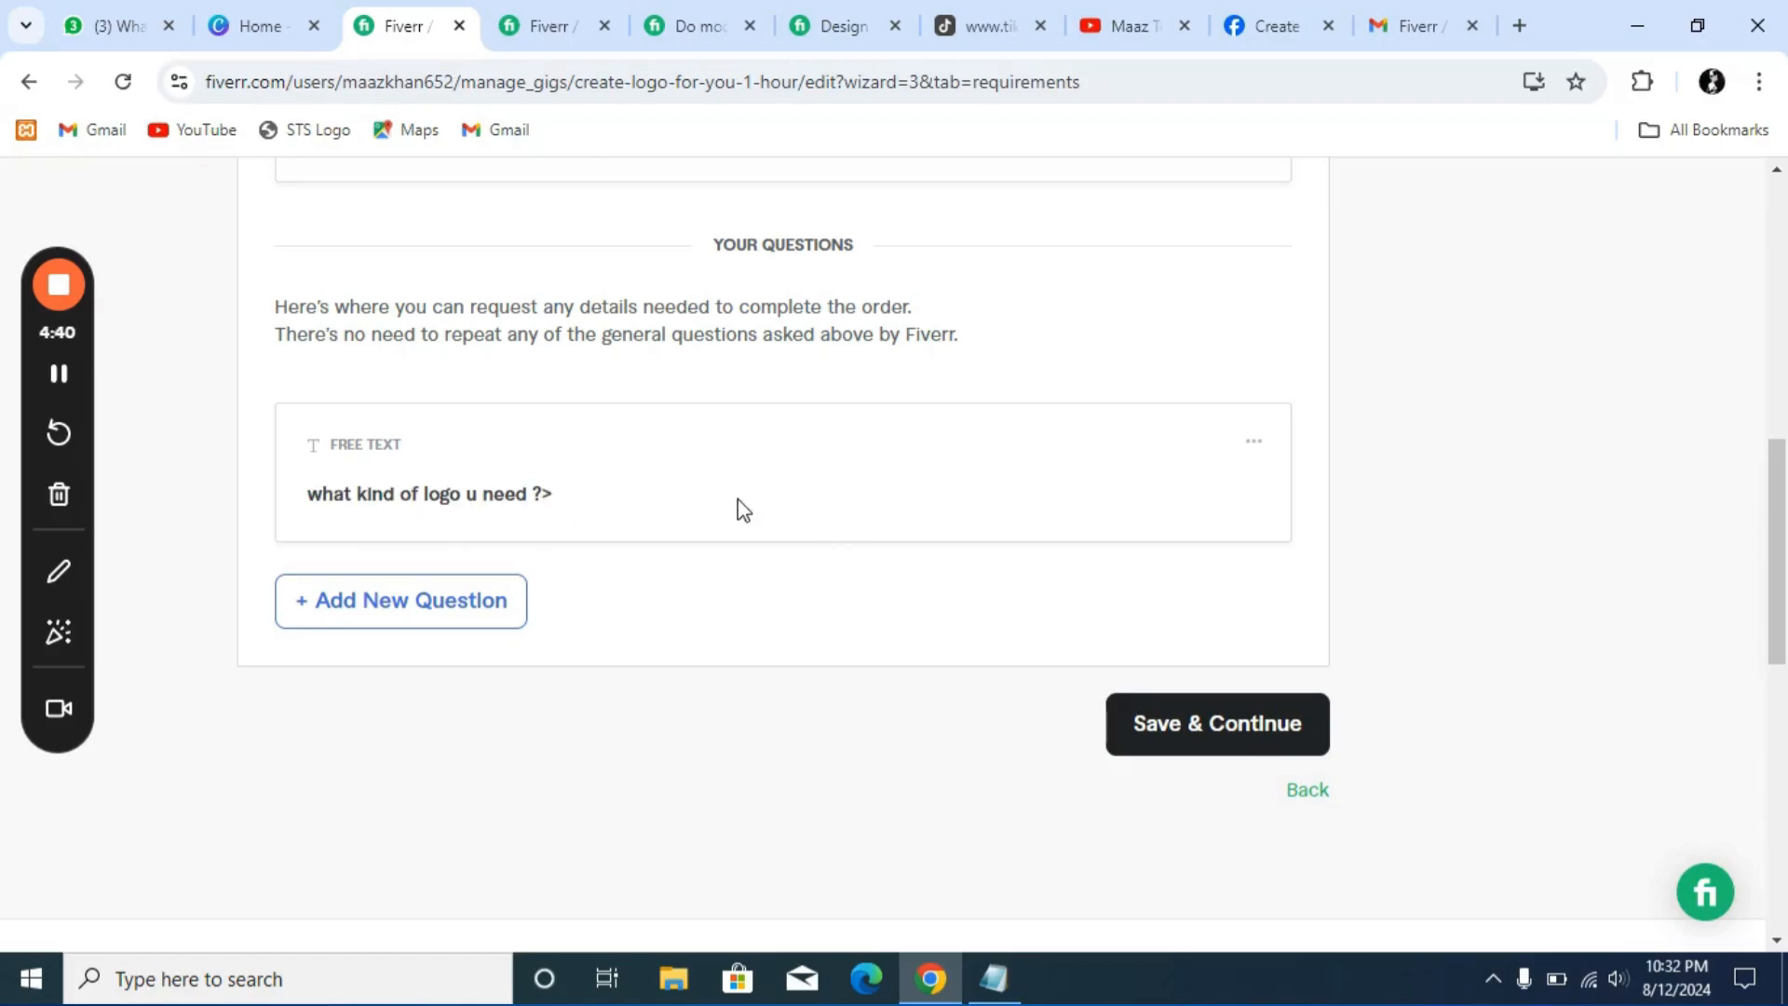
Save the buyer requirements and continue to the image section of the gig gallery
click(1190, 743)
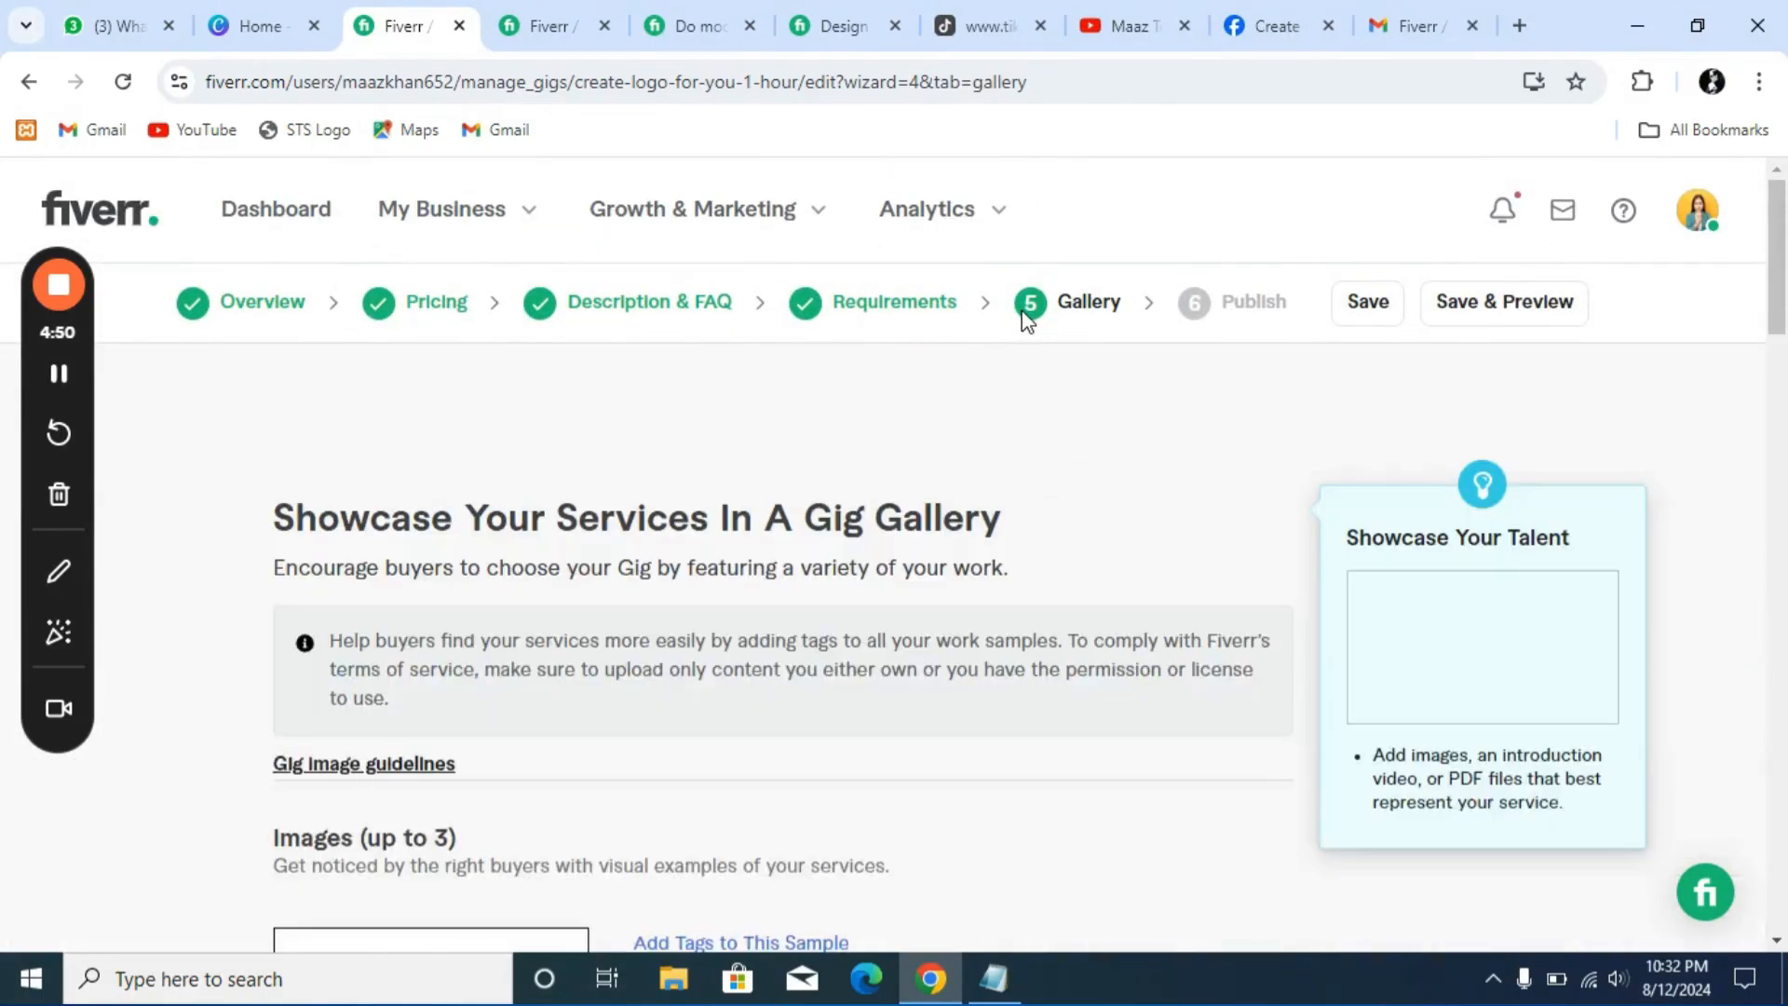
scroll(798, 499, down, 5)
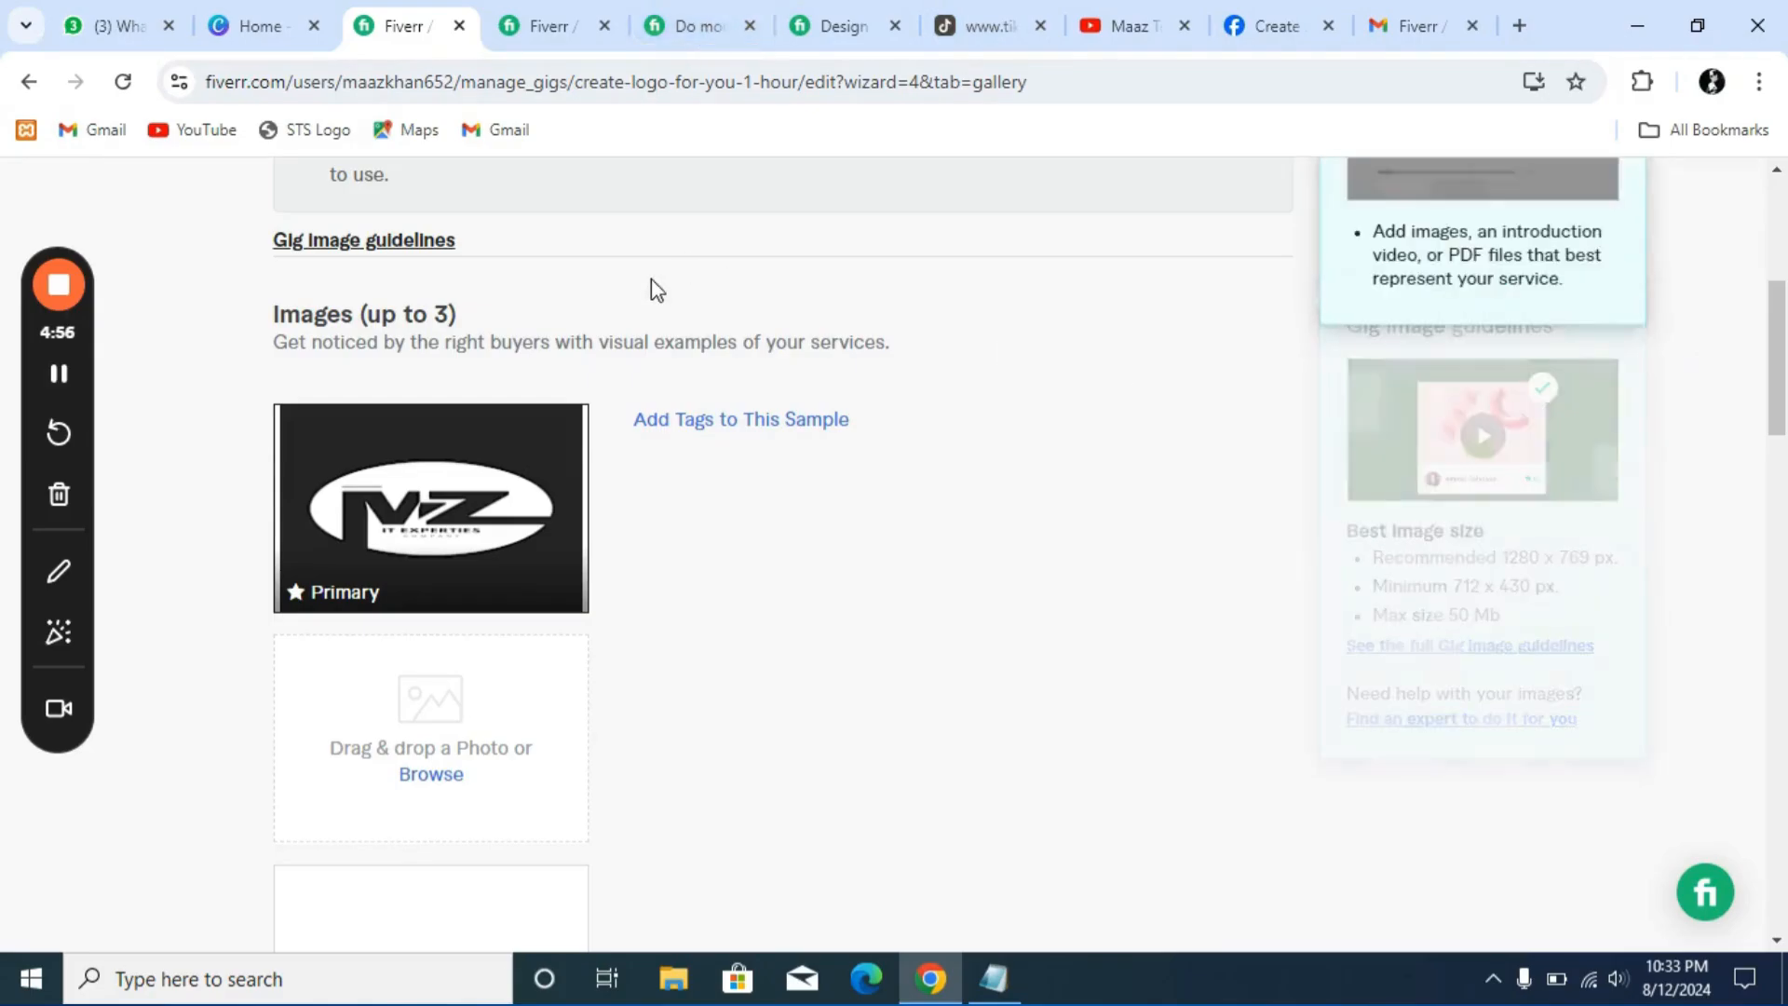
Switch to Canva and create a new custom-size design of 550 × 370 px
click(282, 14)
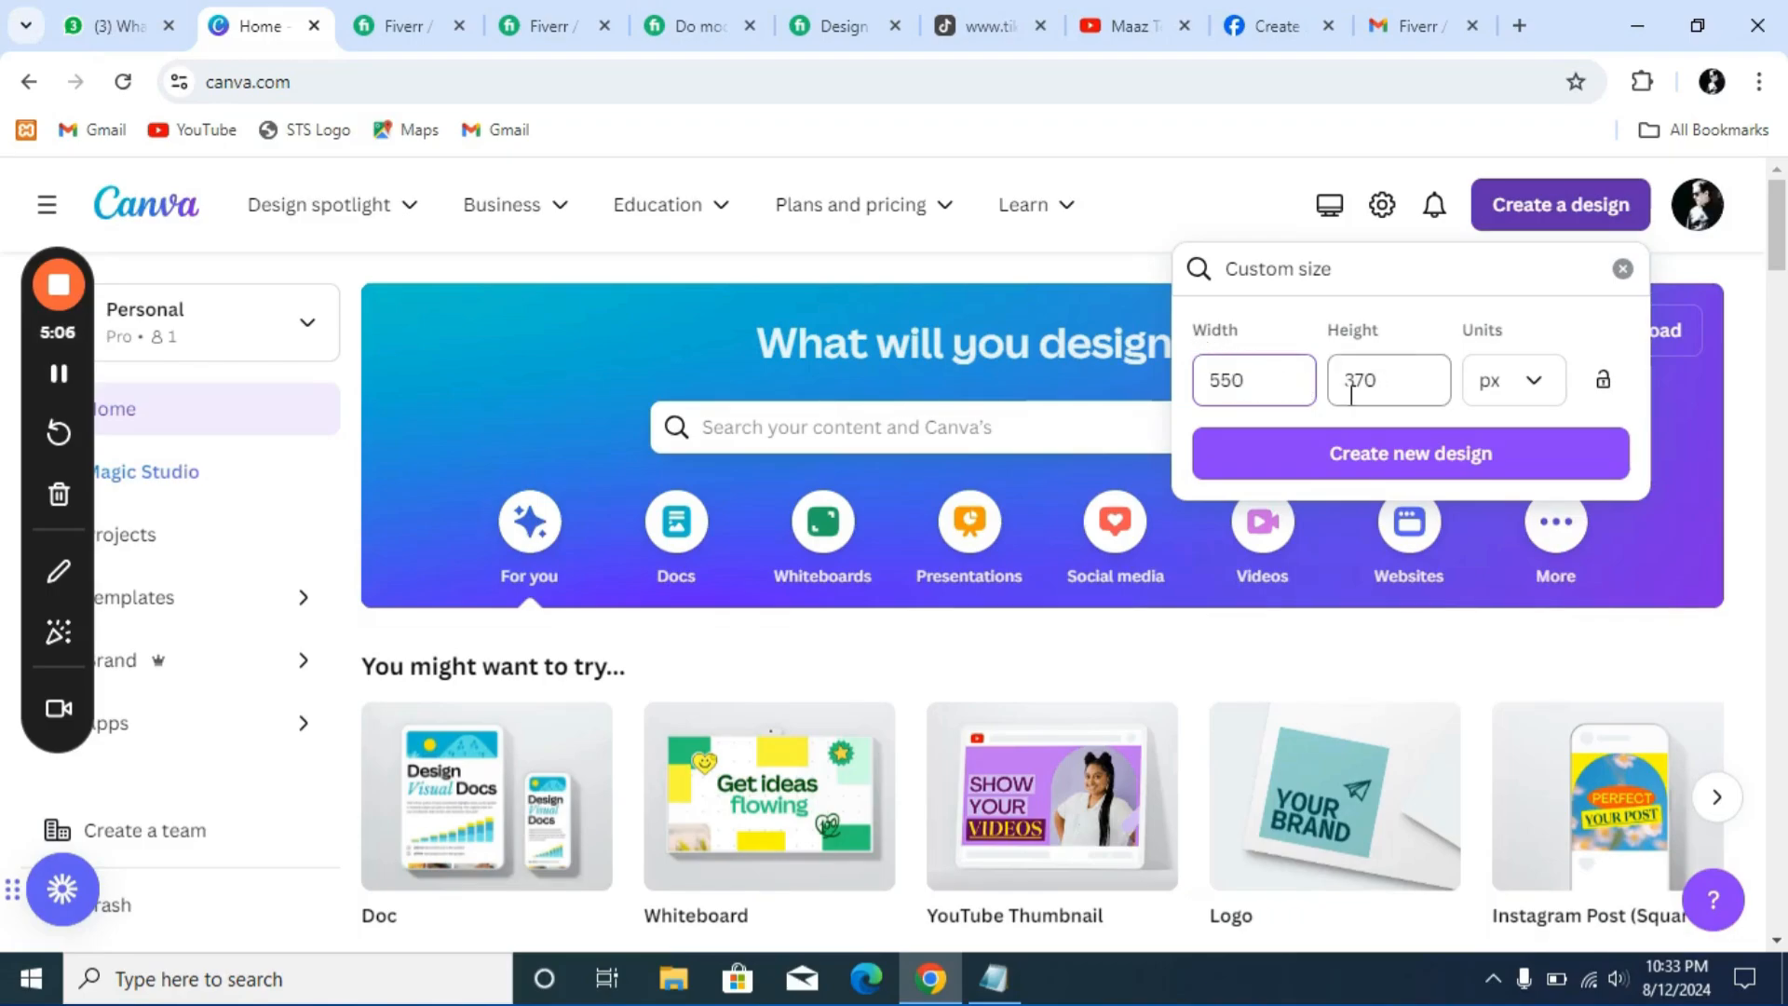
click(1403, 455)
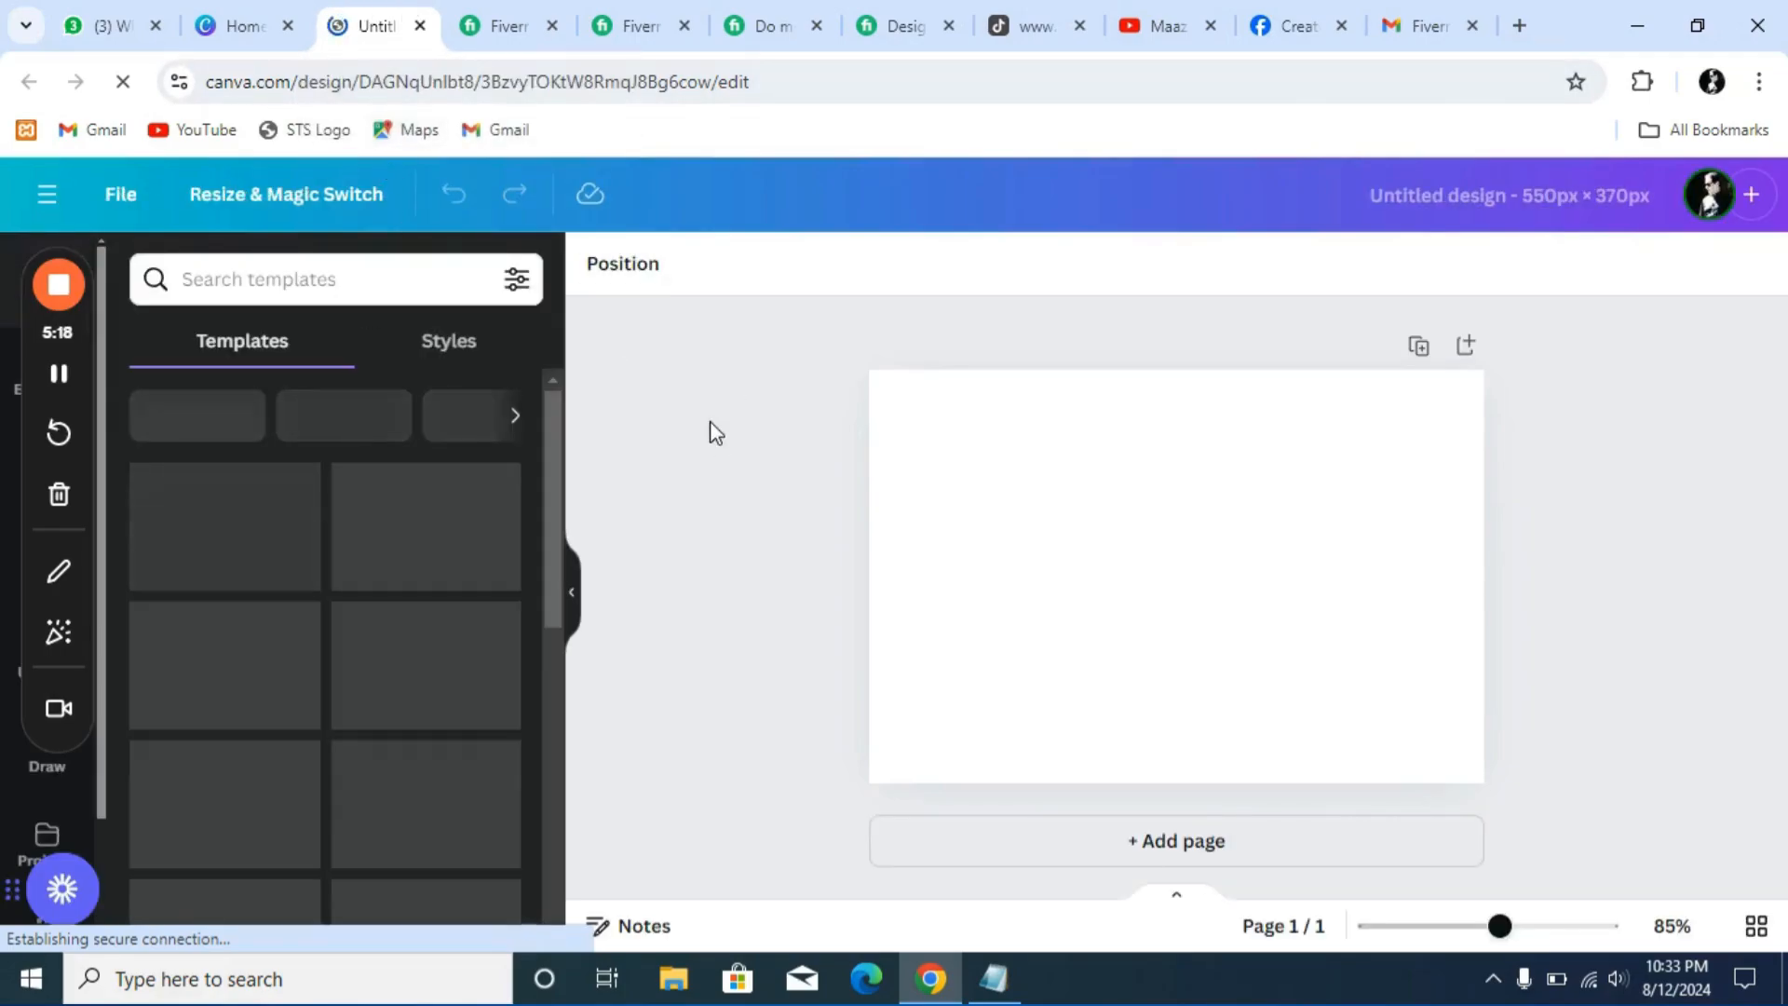
Search the design templates for "logo" using the recent search term
click(233, 278)
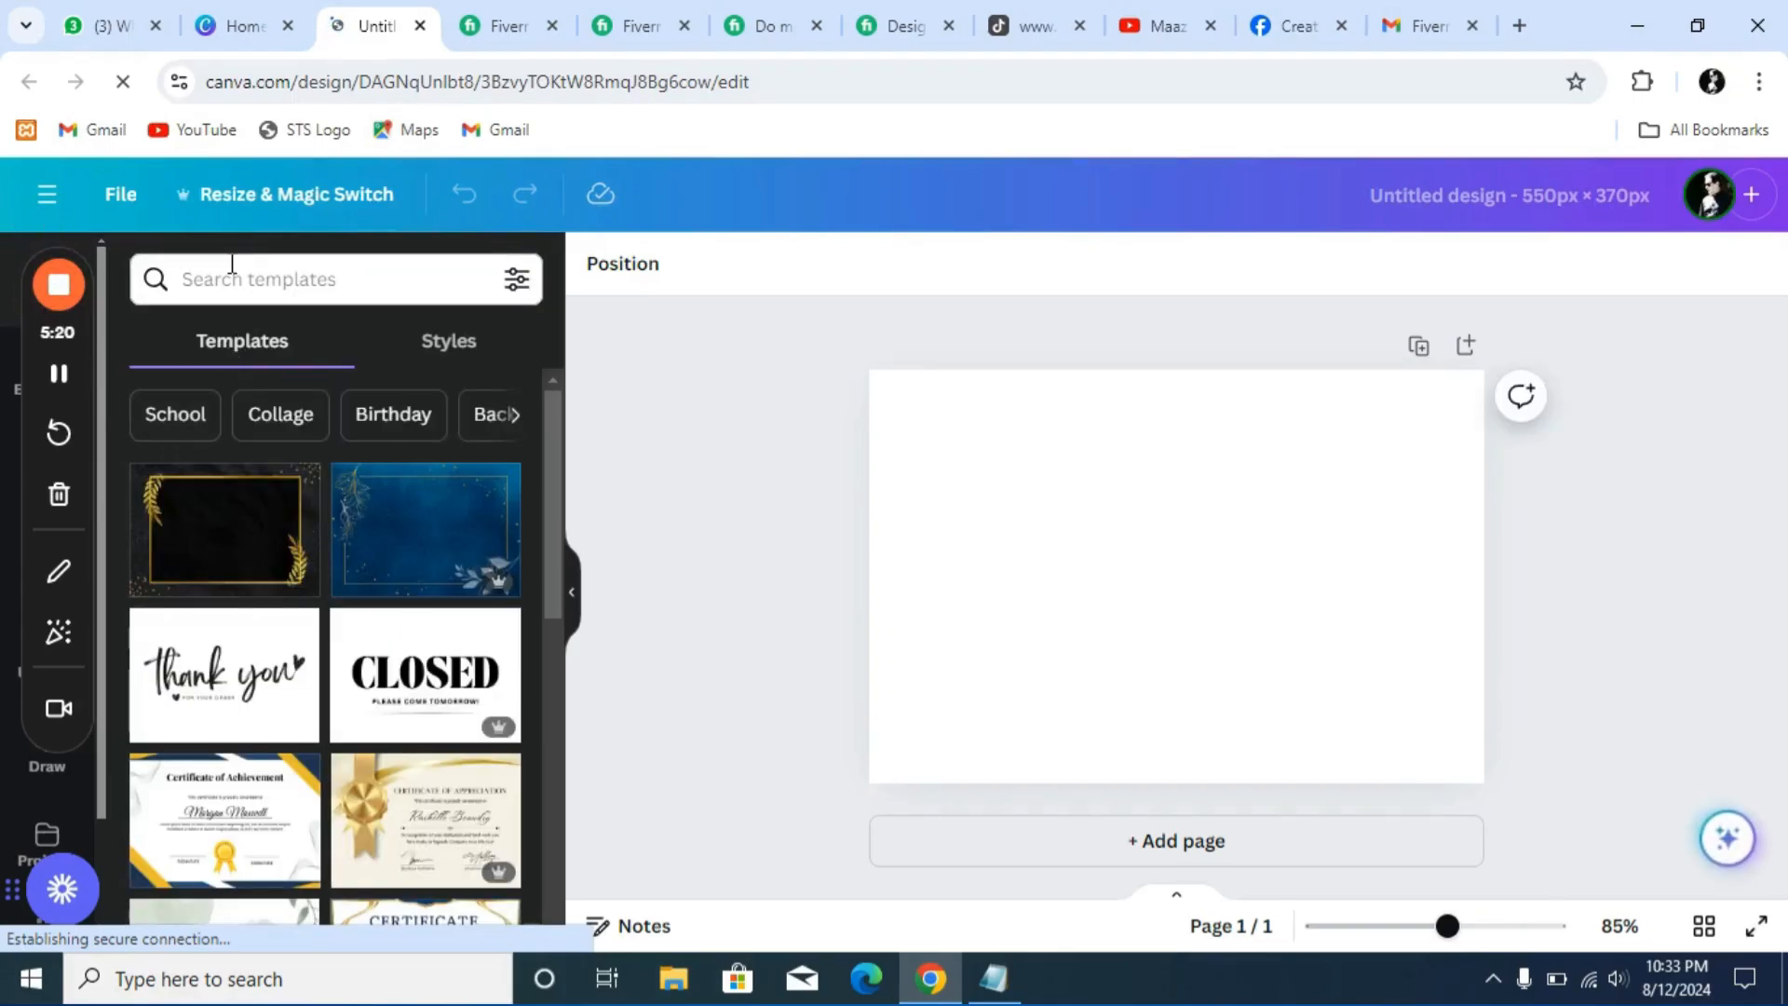
click(769, 399)
click(315, 271)
click(662, 395)
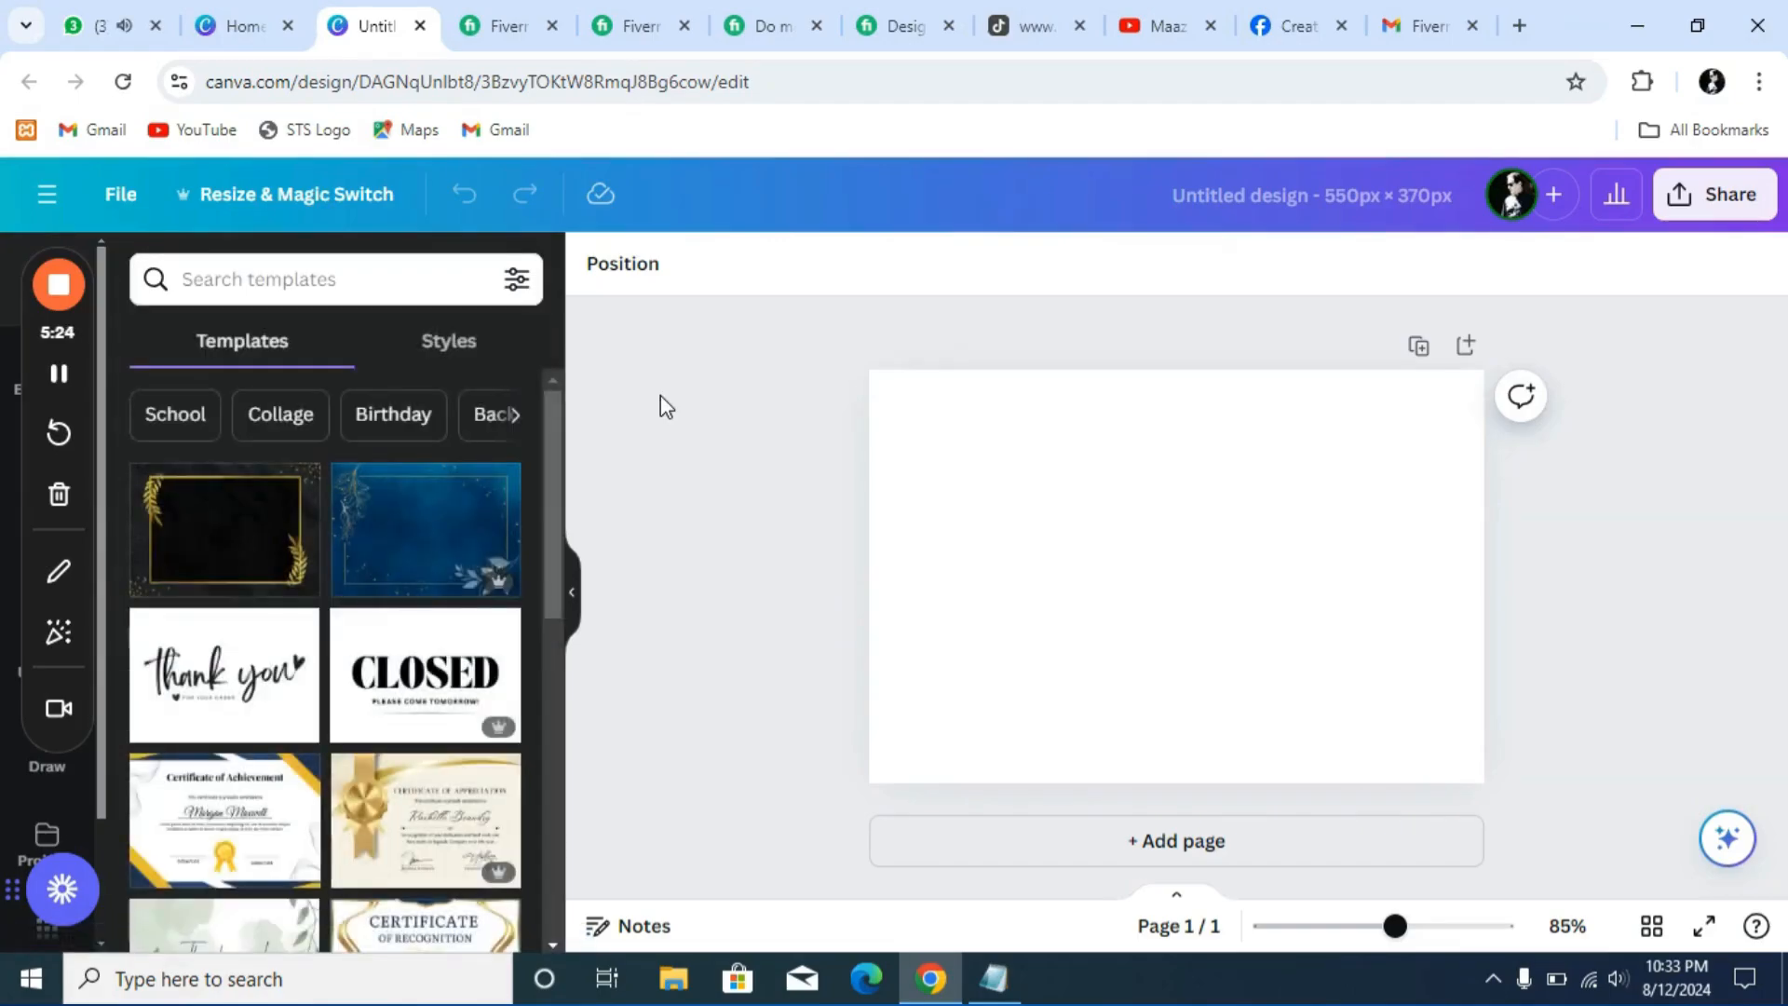
scroll(326, 466, down, 3)
scroll(326, 466, up, 3)
click(339, 273)
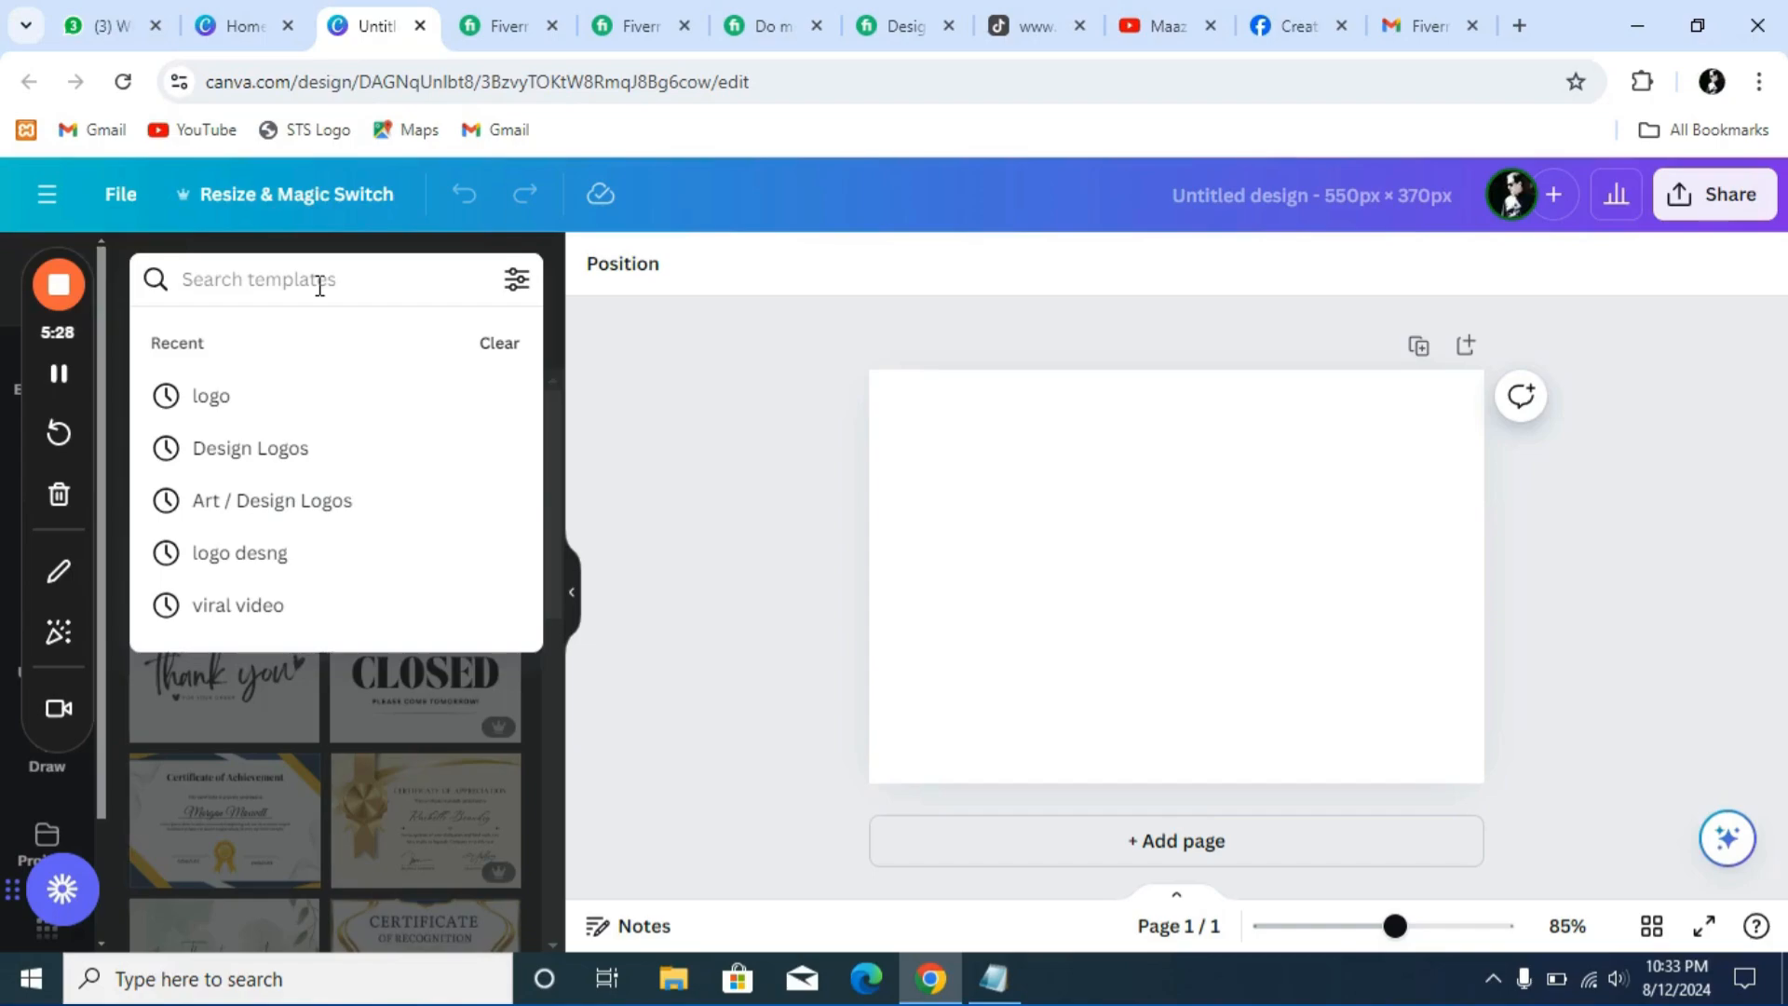
click(248, 399)
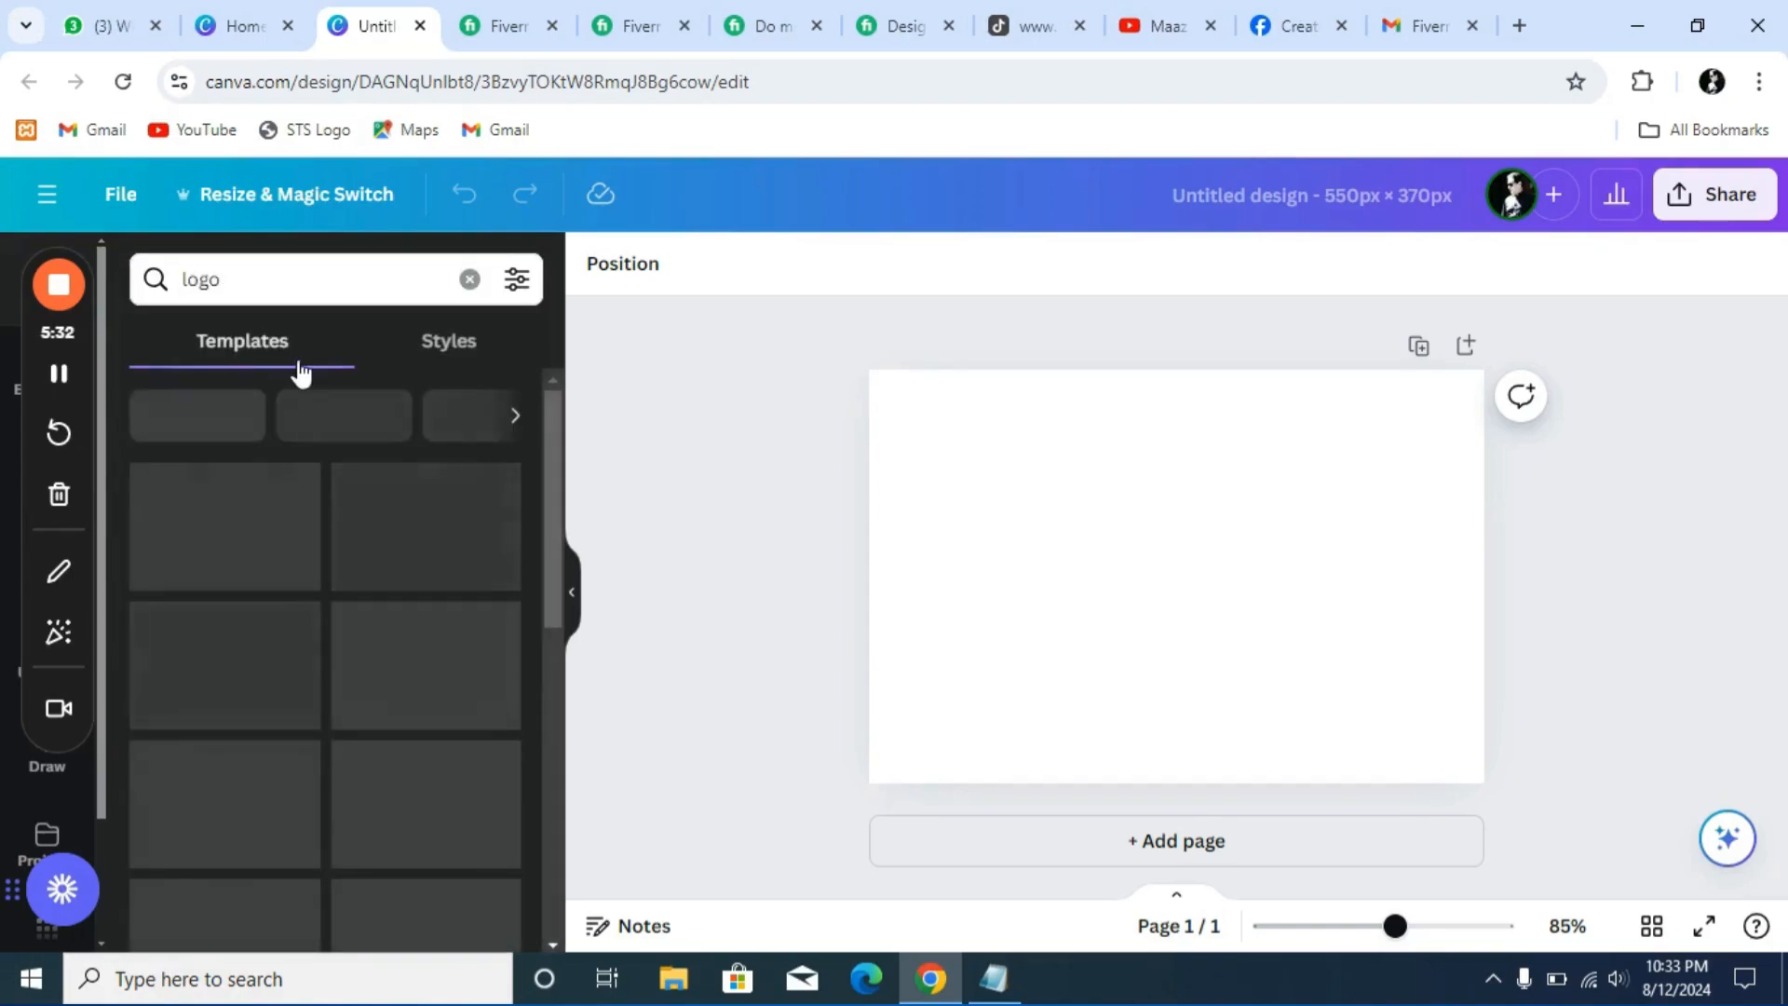
Look through the design styles for the search term "logo"
click(433, 333)
click(307, 273)
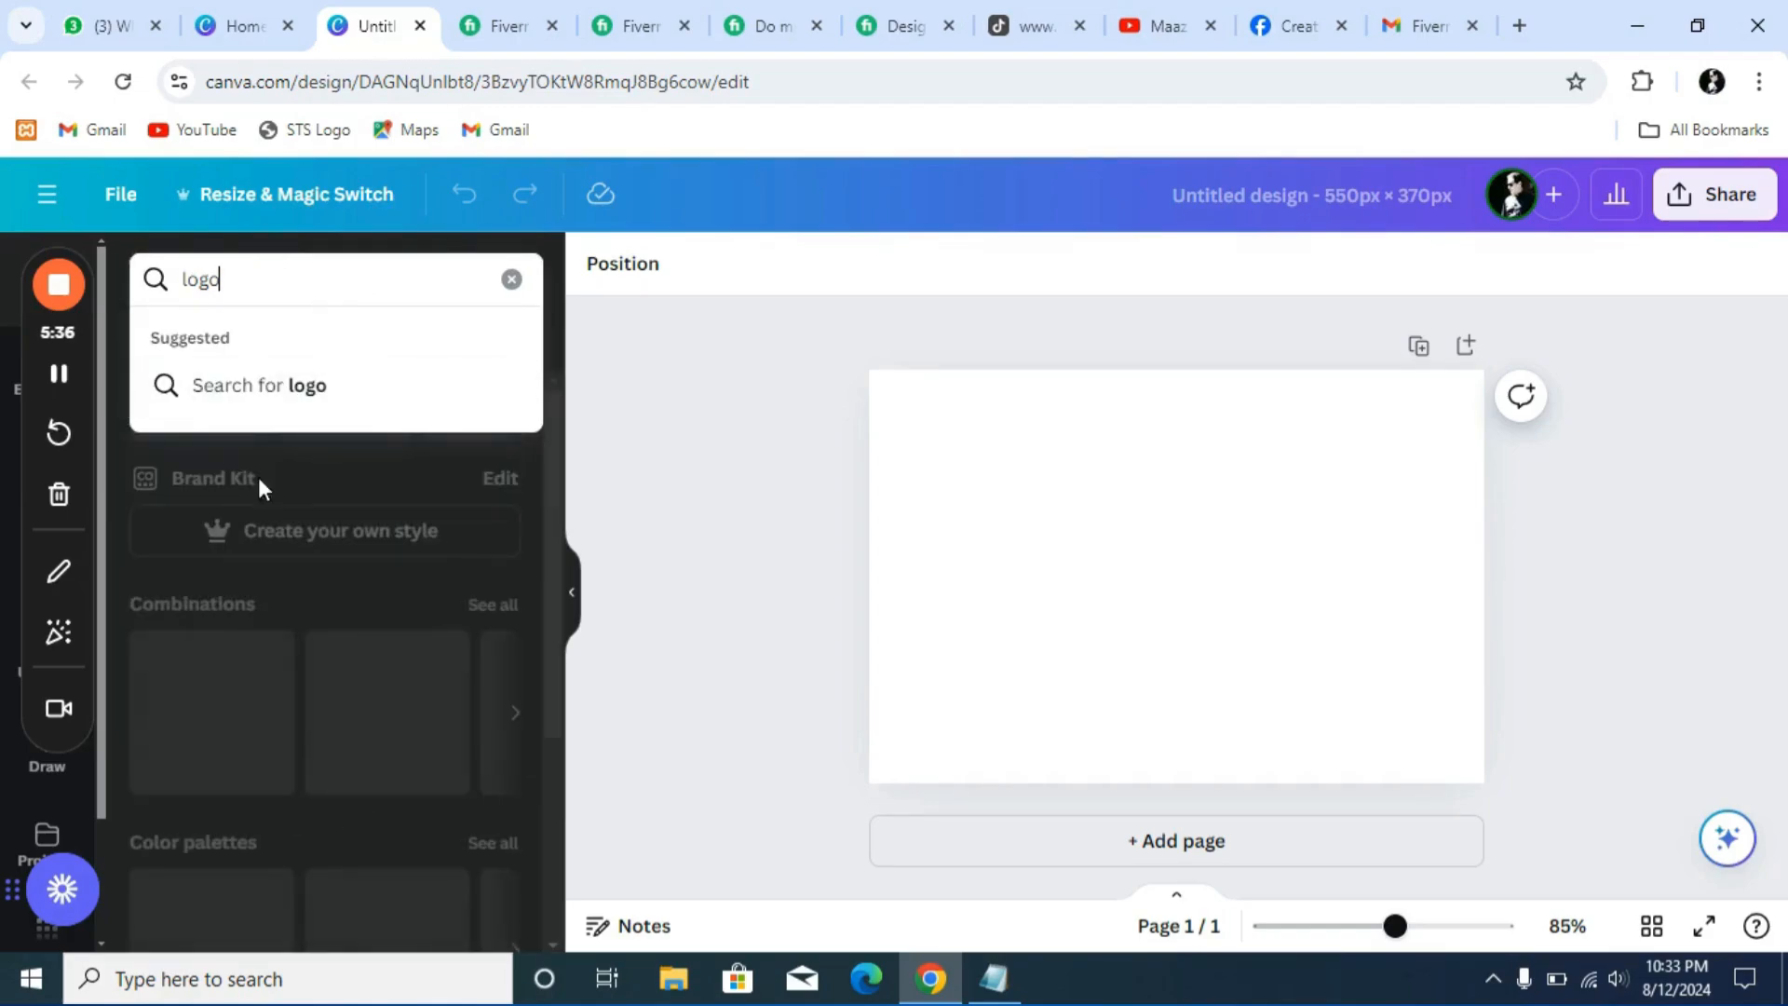
drag(229, 280, 218, 280)
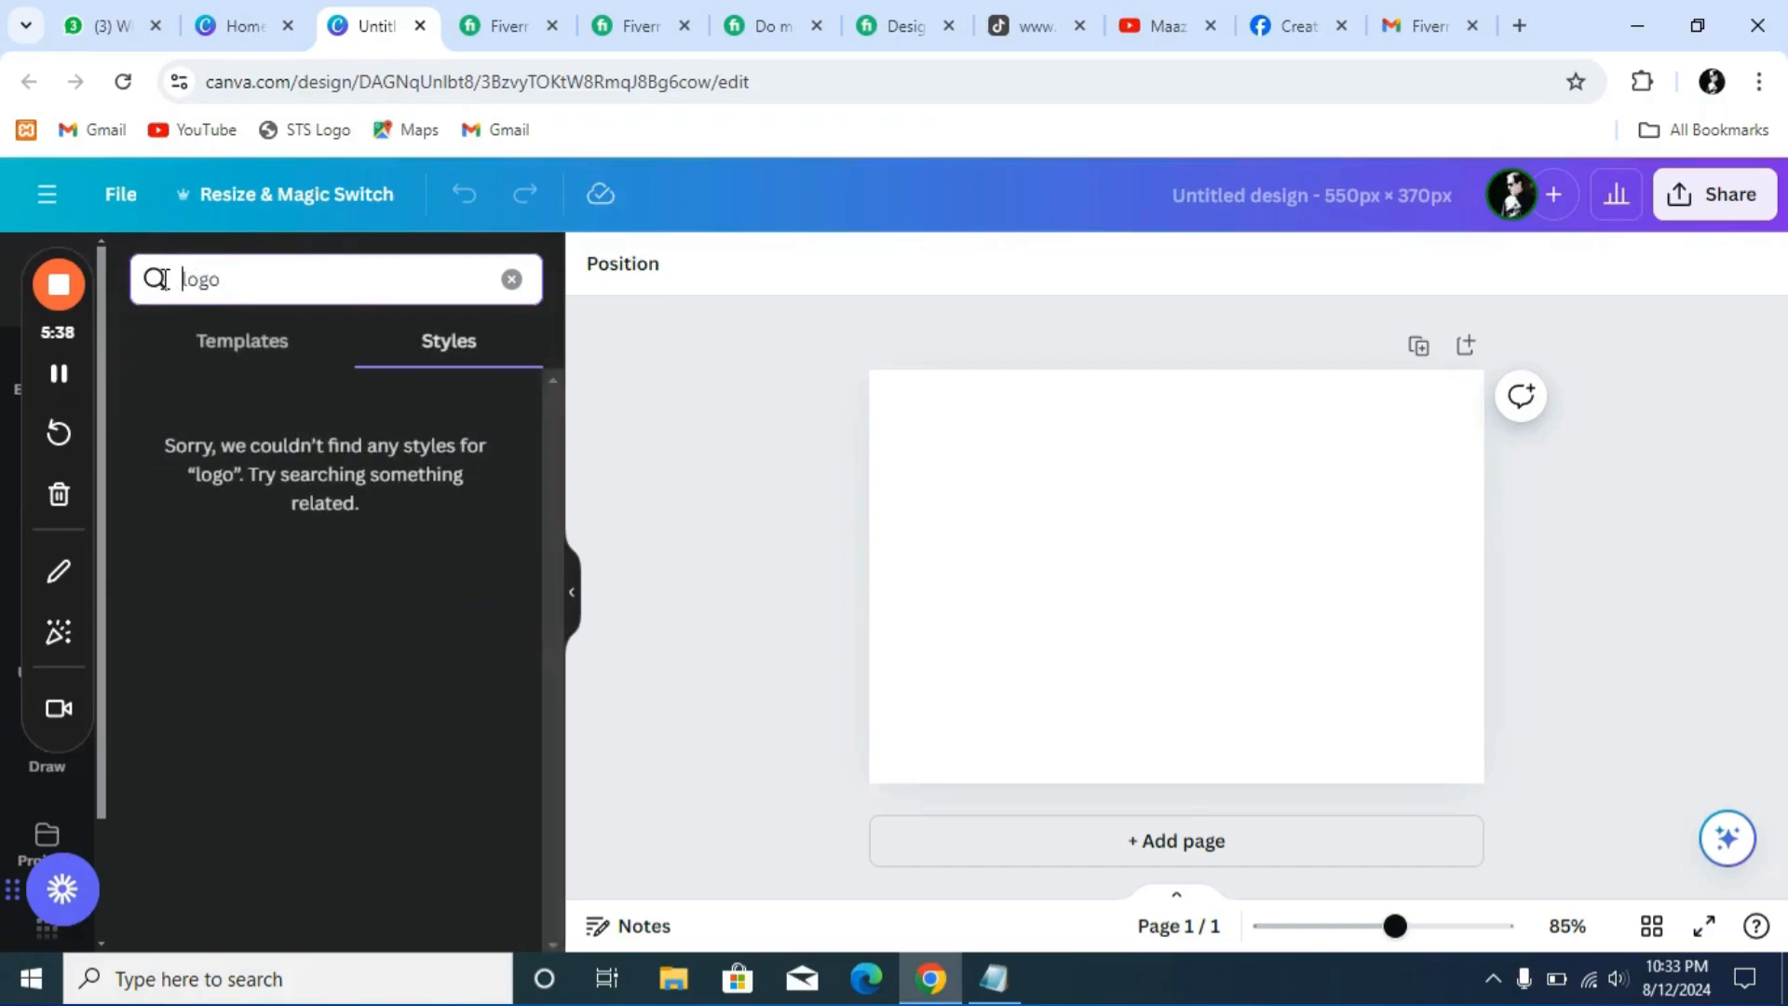
Add the recently used "LOGO BRANDING" mockup photo from the elements to the blank page
drag(28, 348, 124, 523)
click(37, 377)
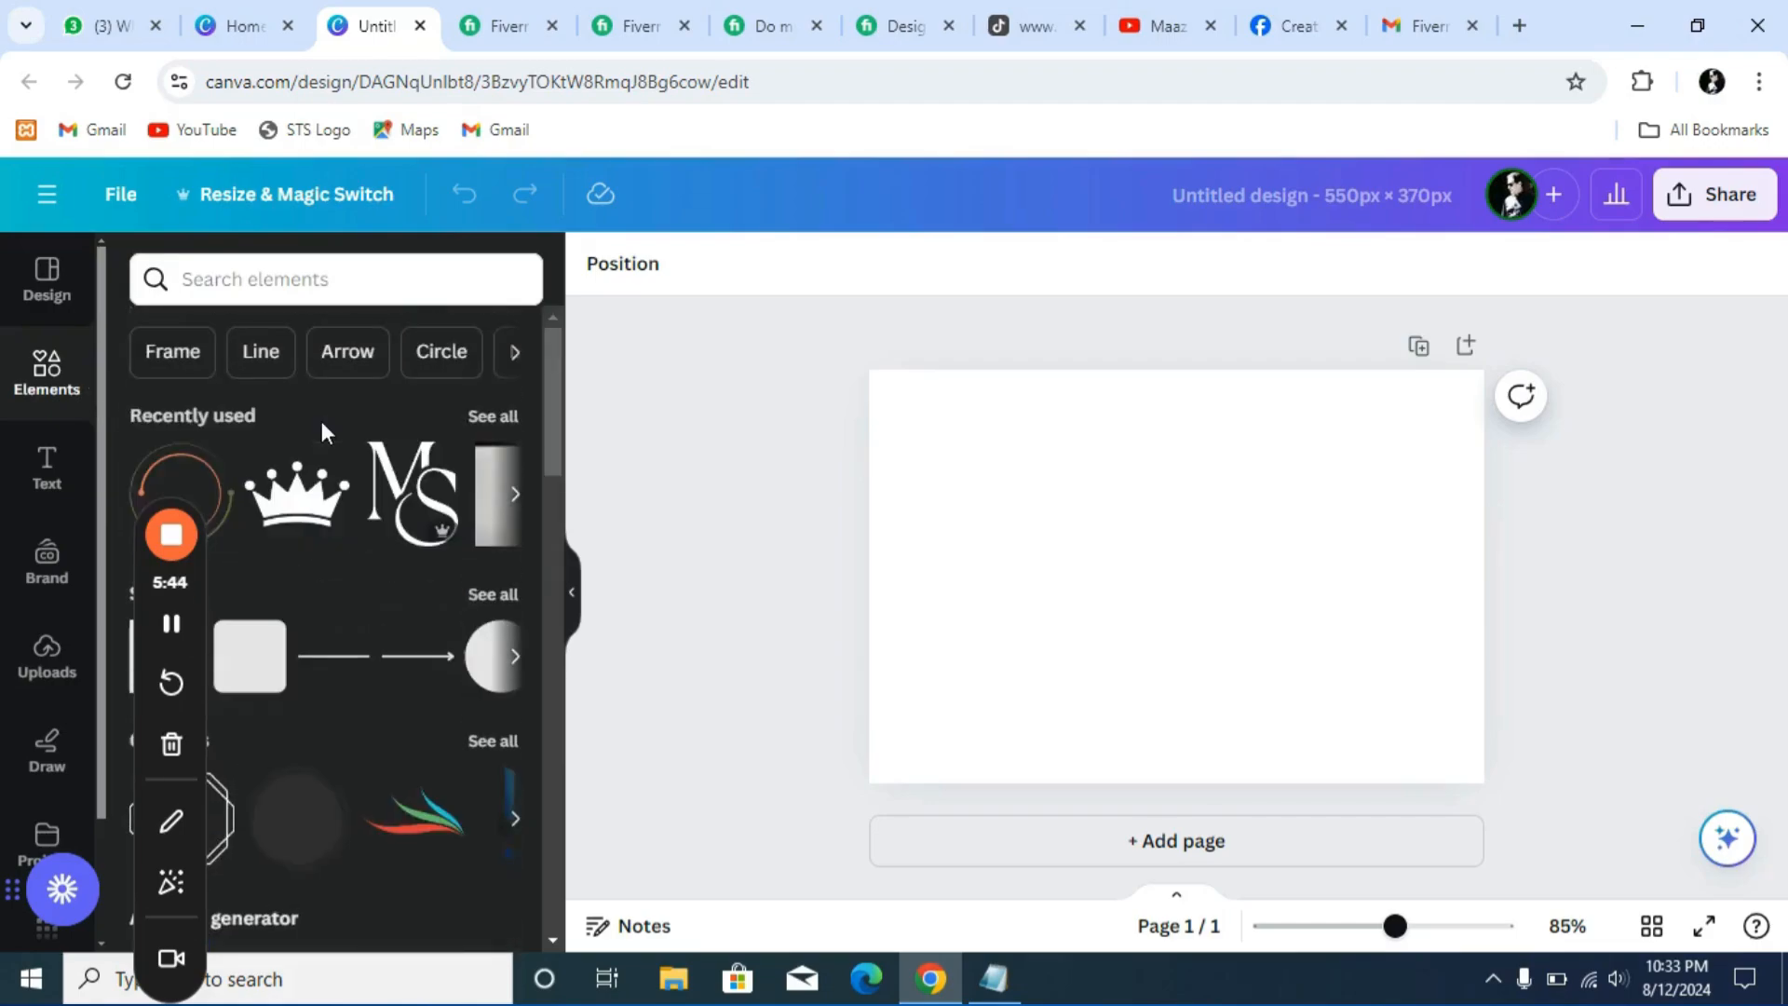
click(515, 494)
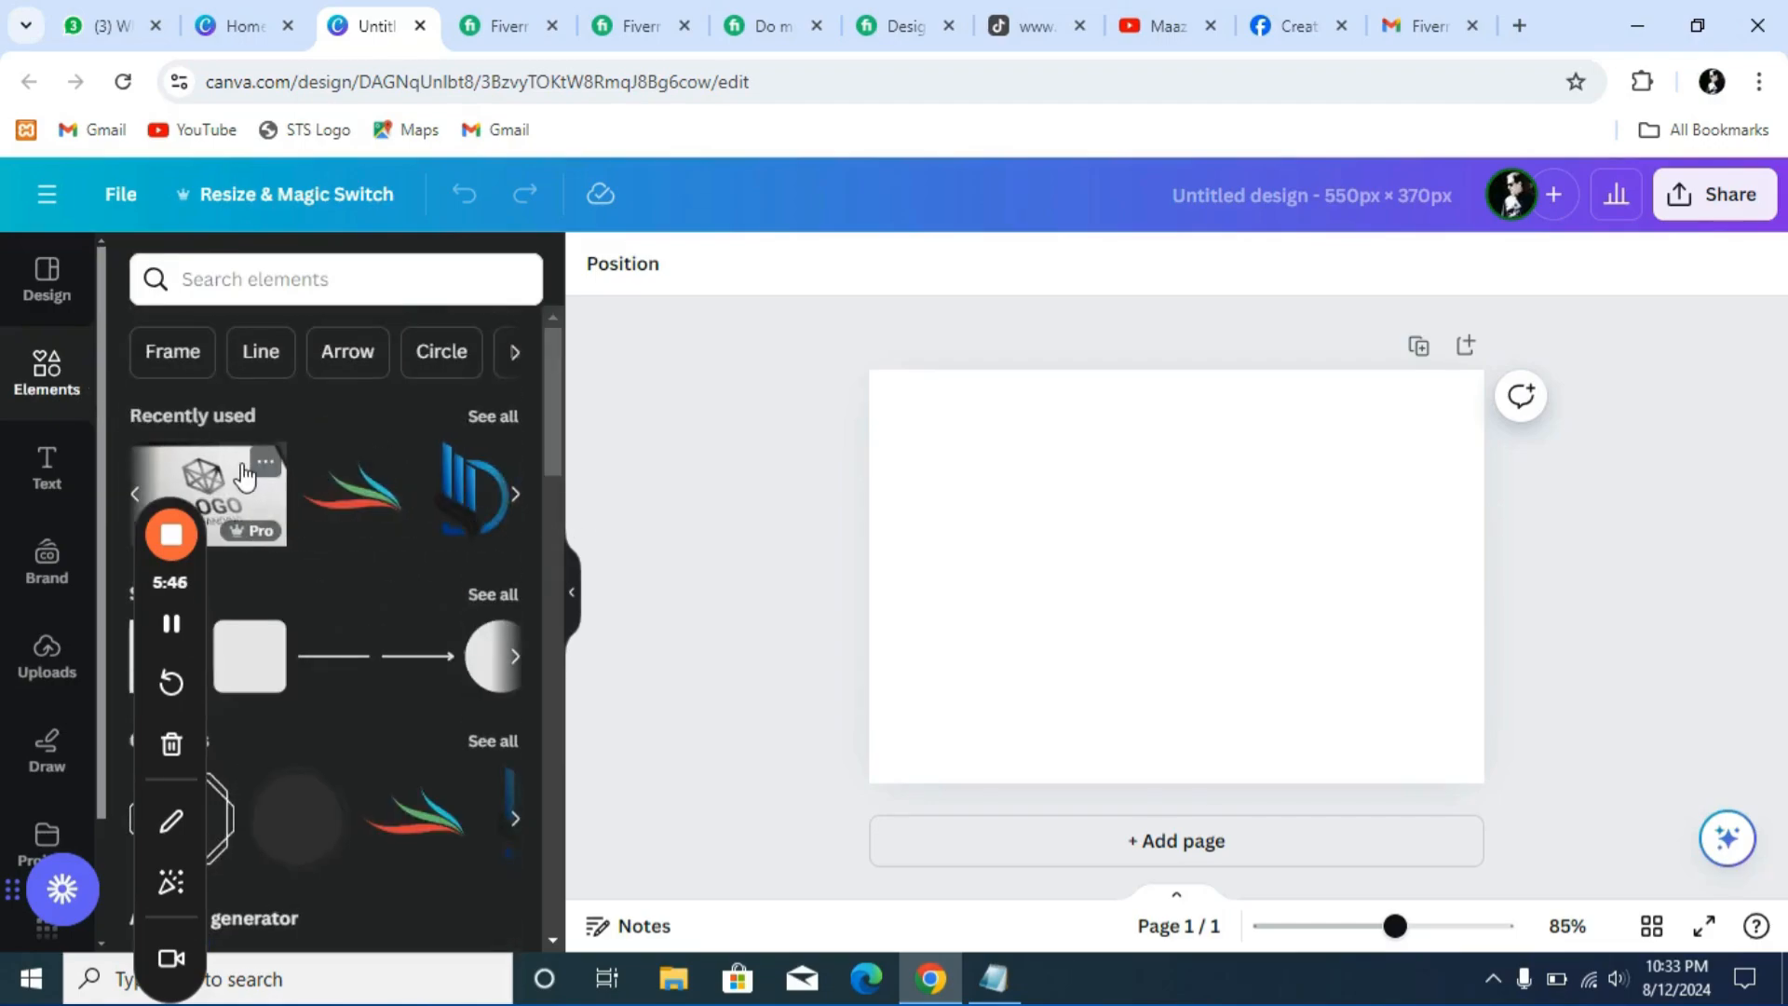
click(228, 494)
Enlarge the logo mockup photo to about 557 × 372 and position it to cover the whole page
drag(1192, 588, 1199, 535)
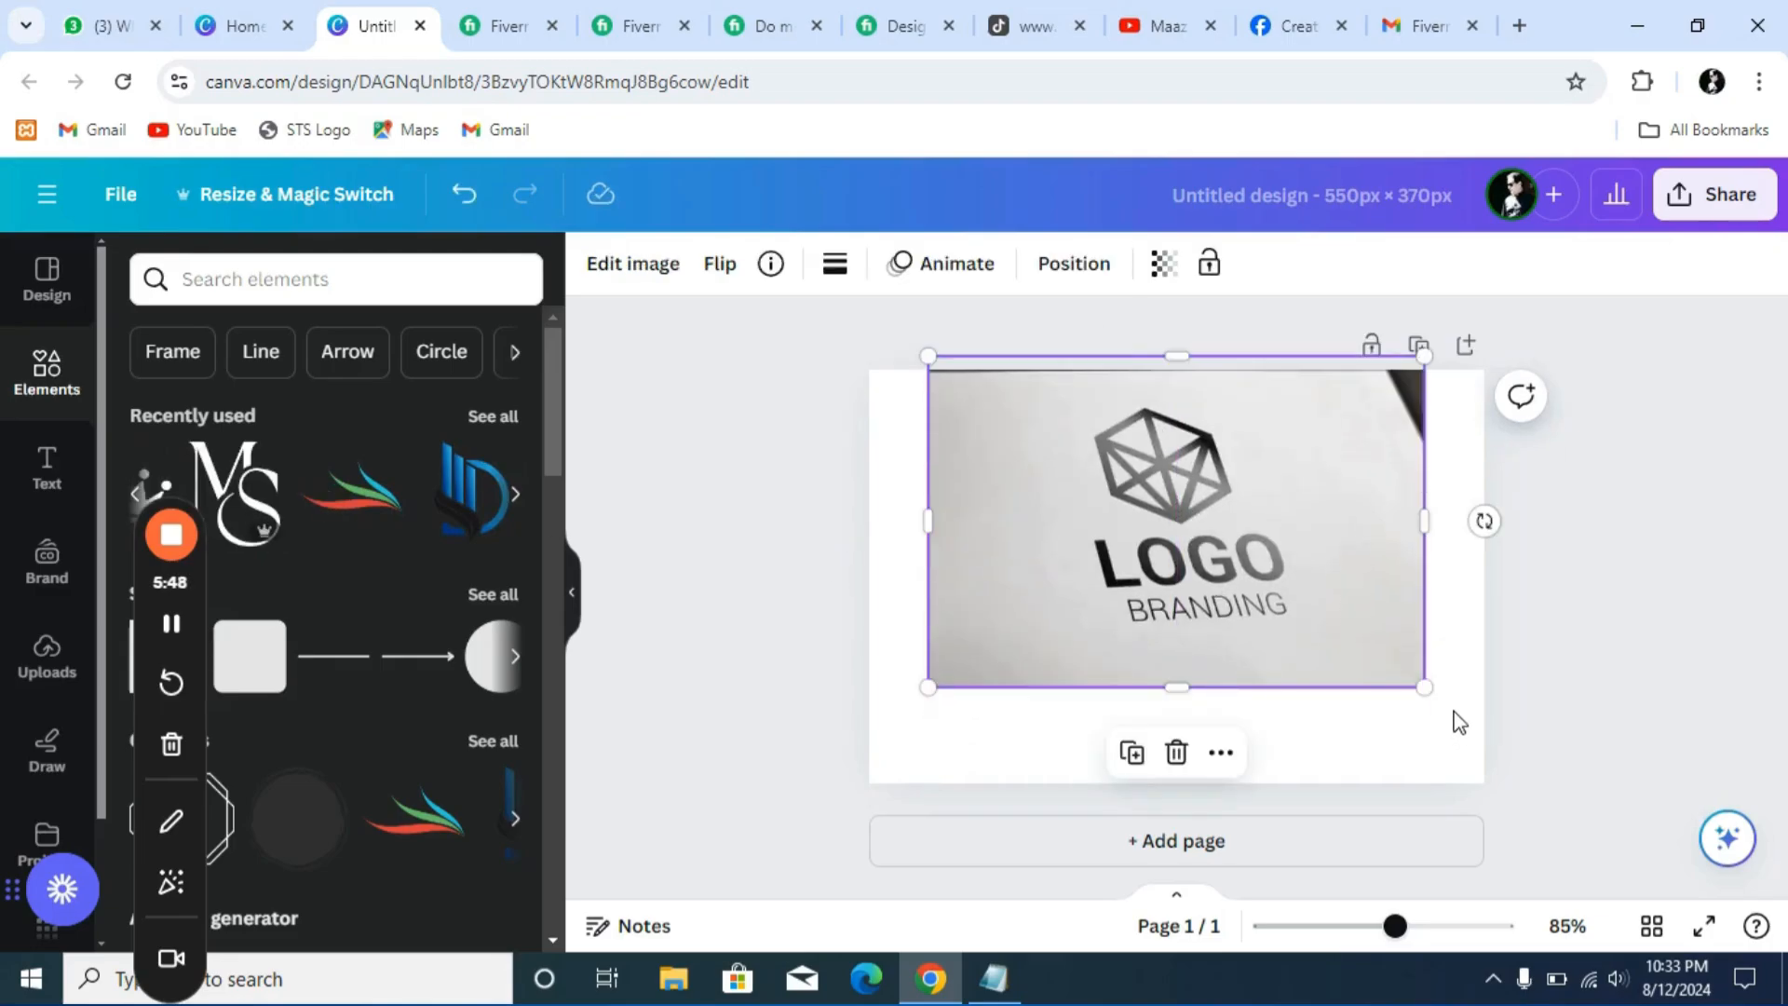
drag(1420, 757, 1497, 858)
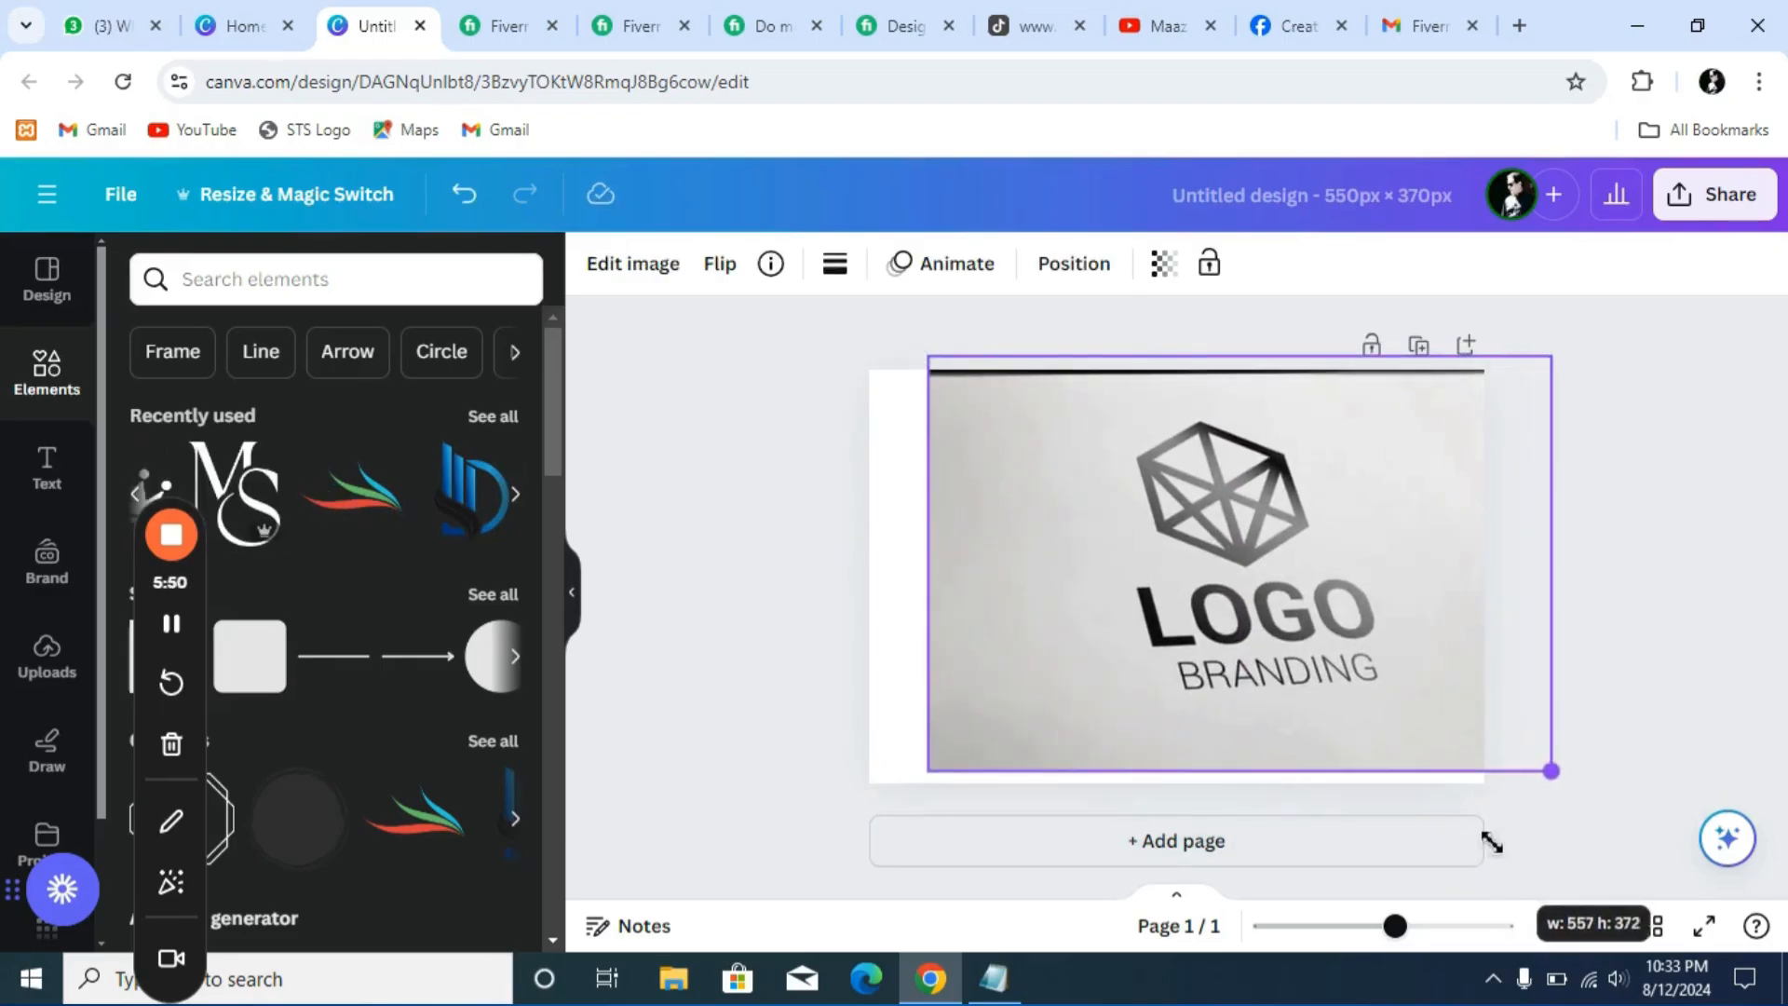
drag(1369, 670, 1301, 673)
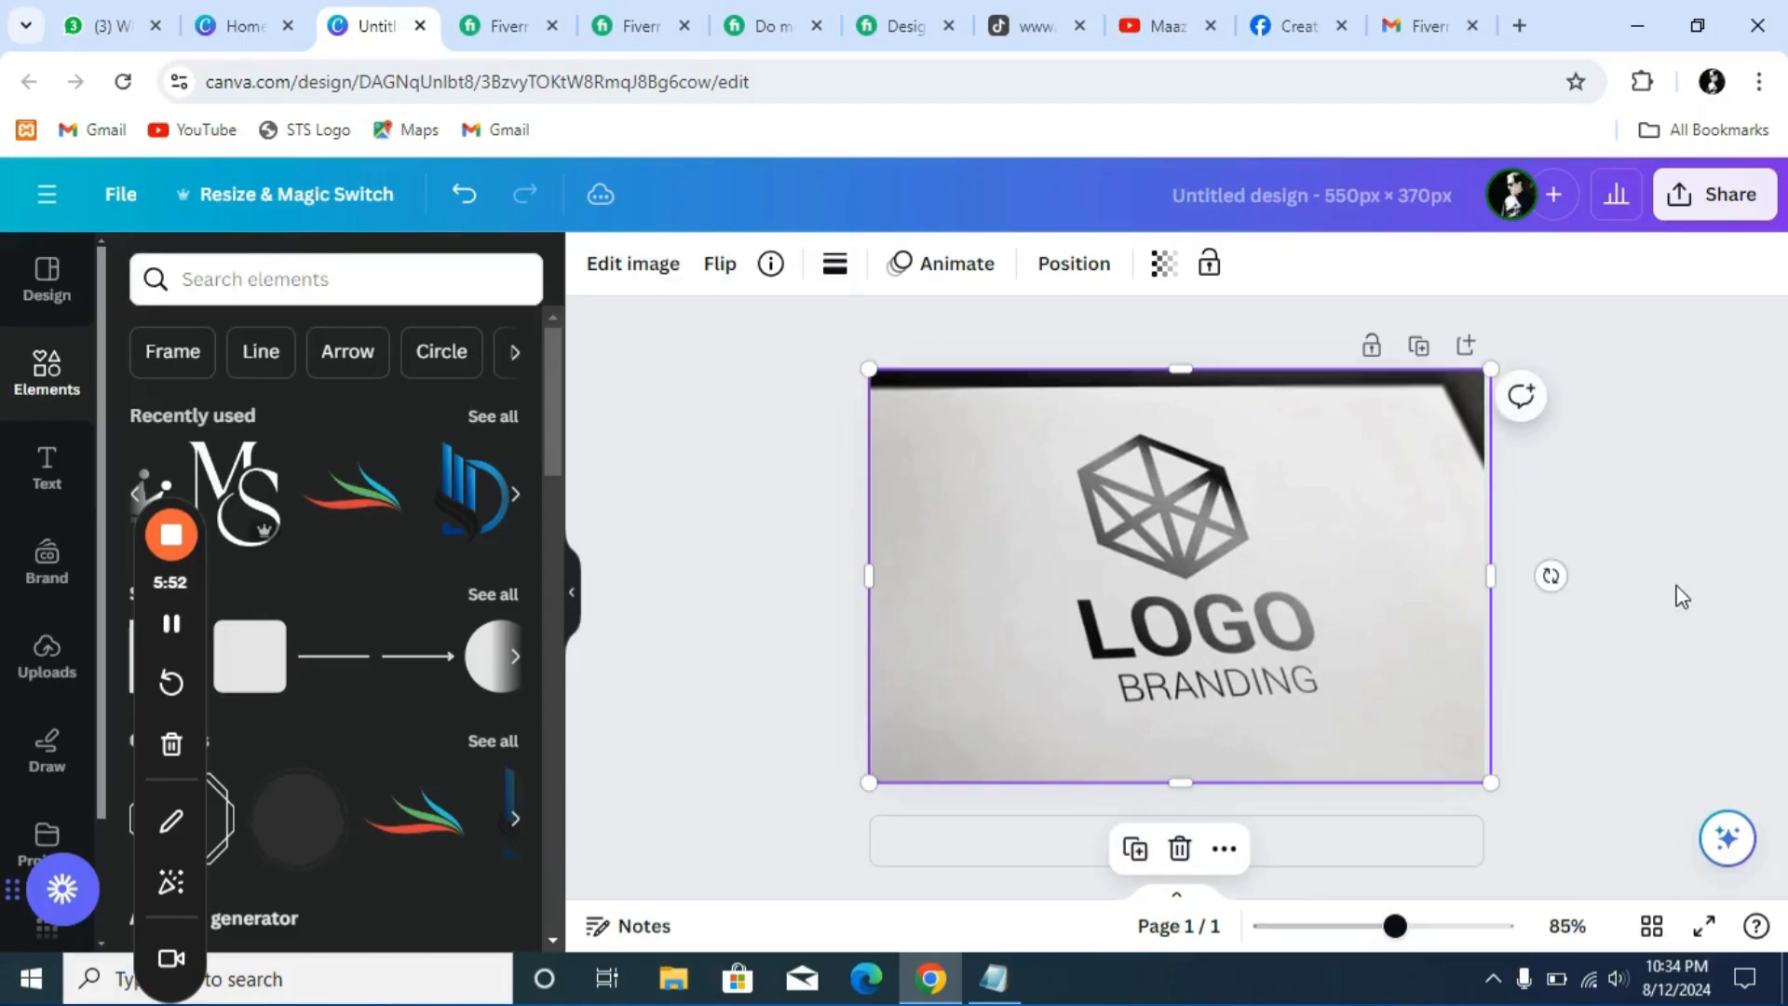
click(1681, 596)
Add the recently used blue, green and red swoosh graphic, and place it slightly reduced in the upper-right area of the mockup photo
click(340, 499)
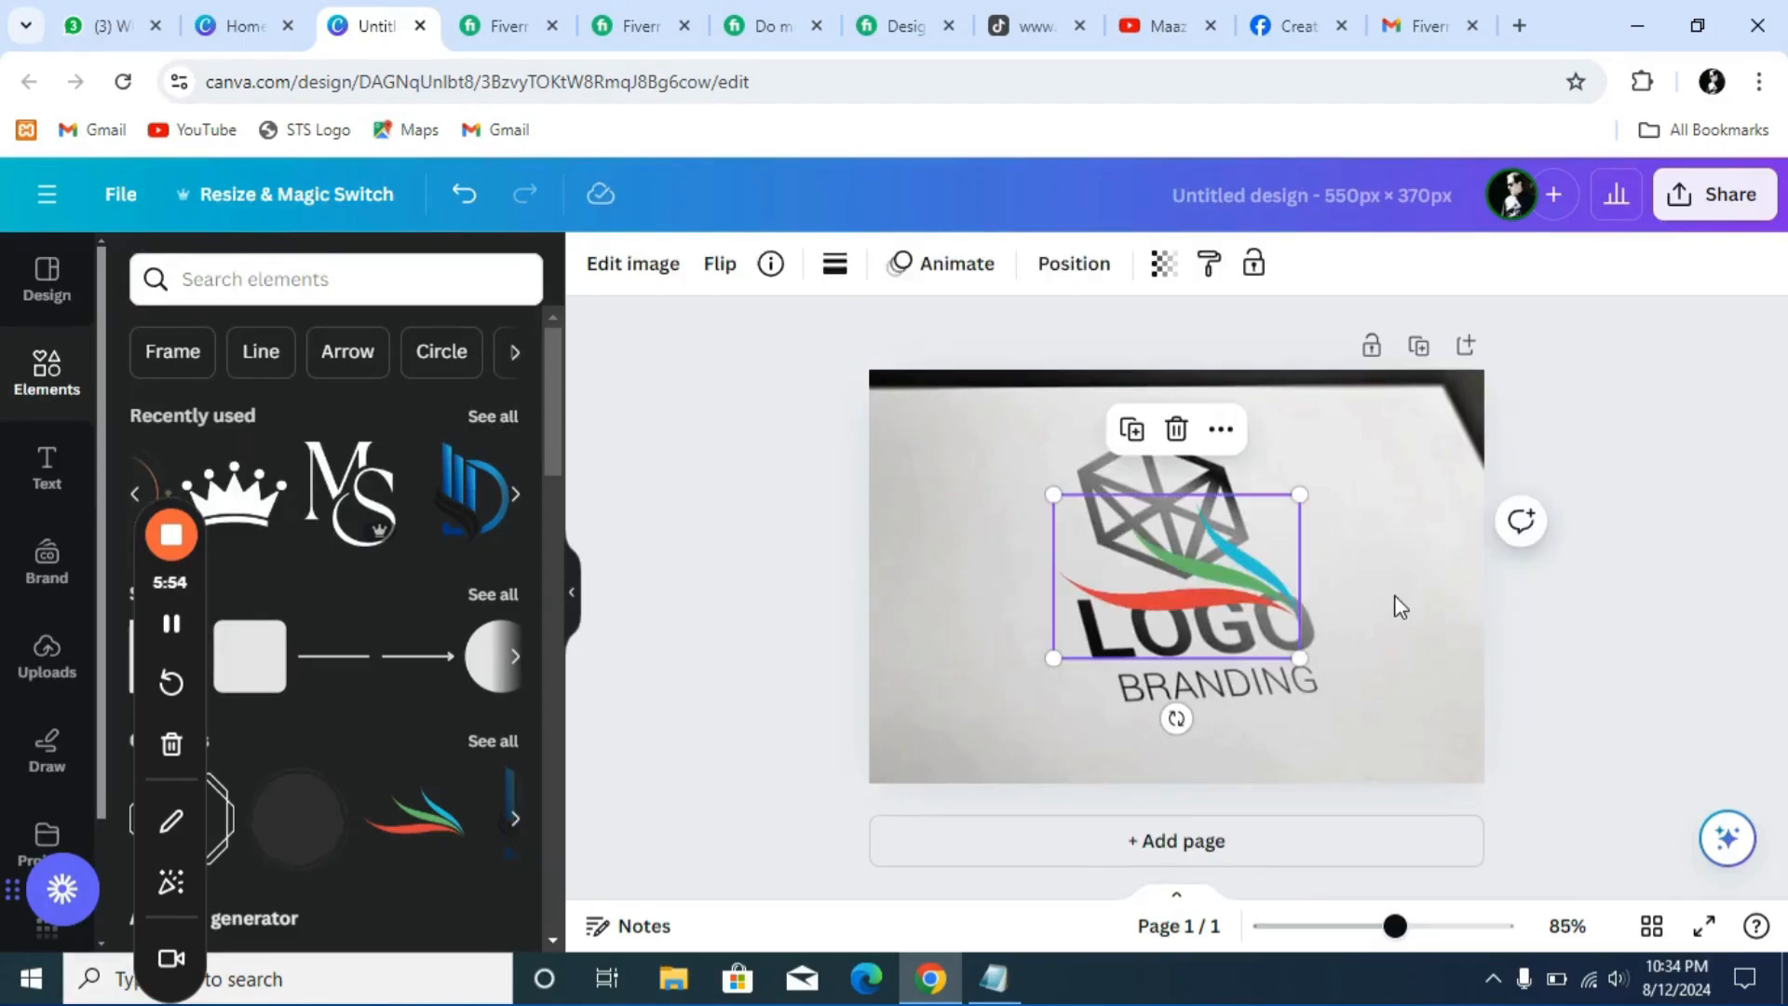
drag(1244, 582, 1422, 477)
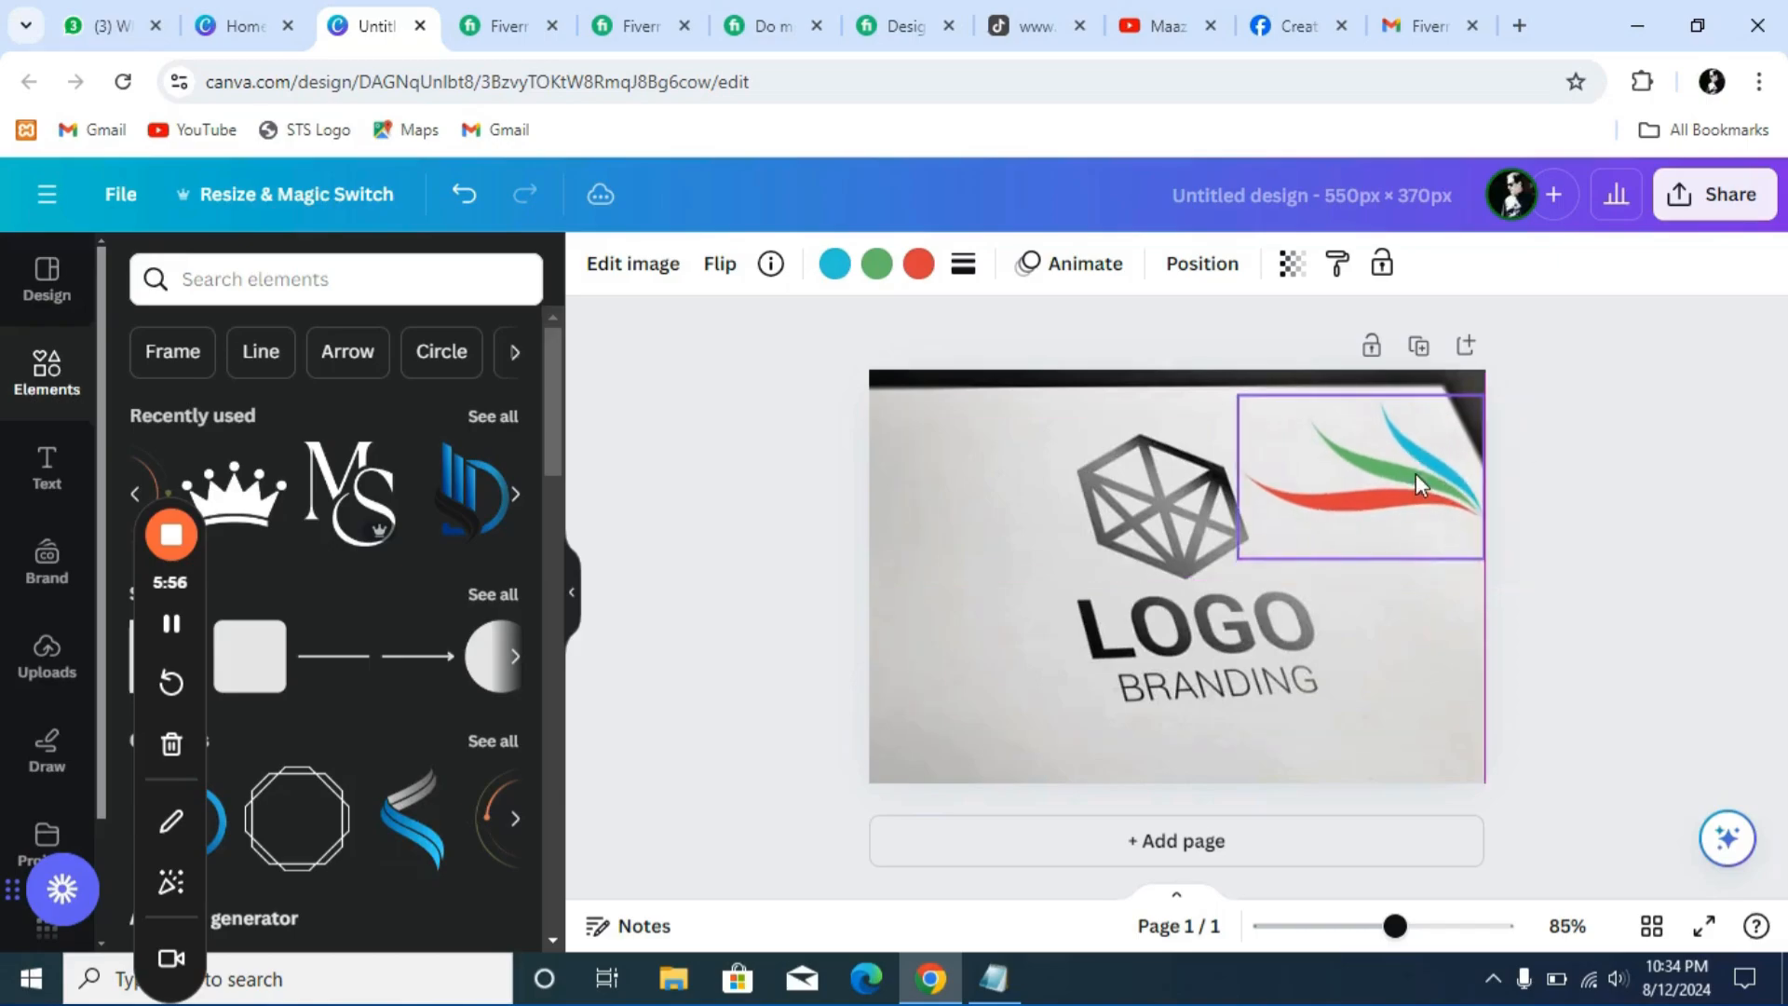
drag(1484, 556, 1446, 528)
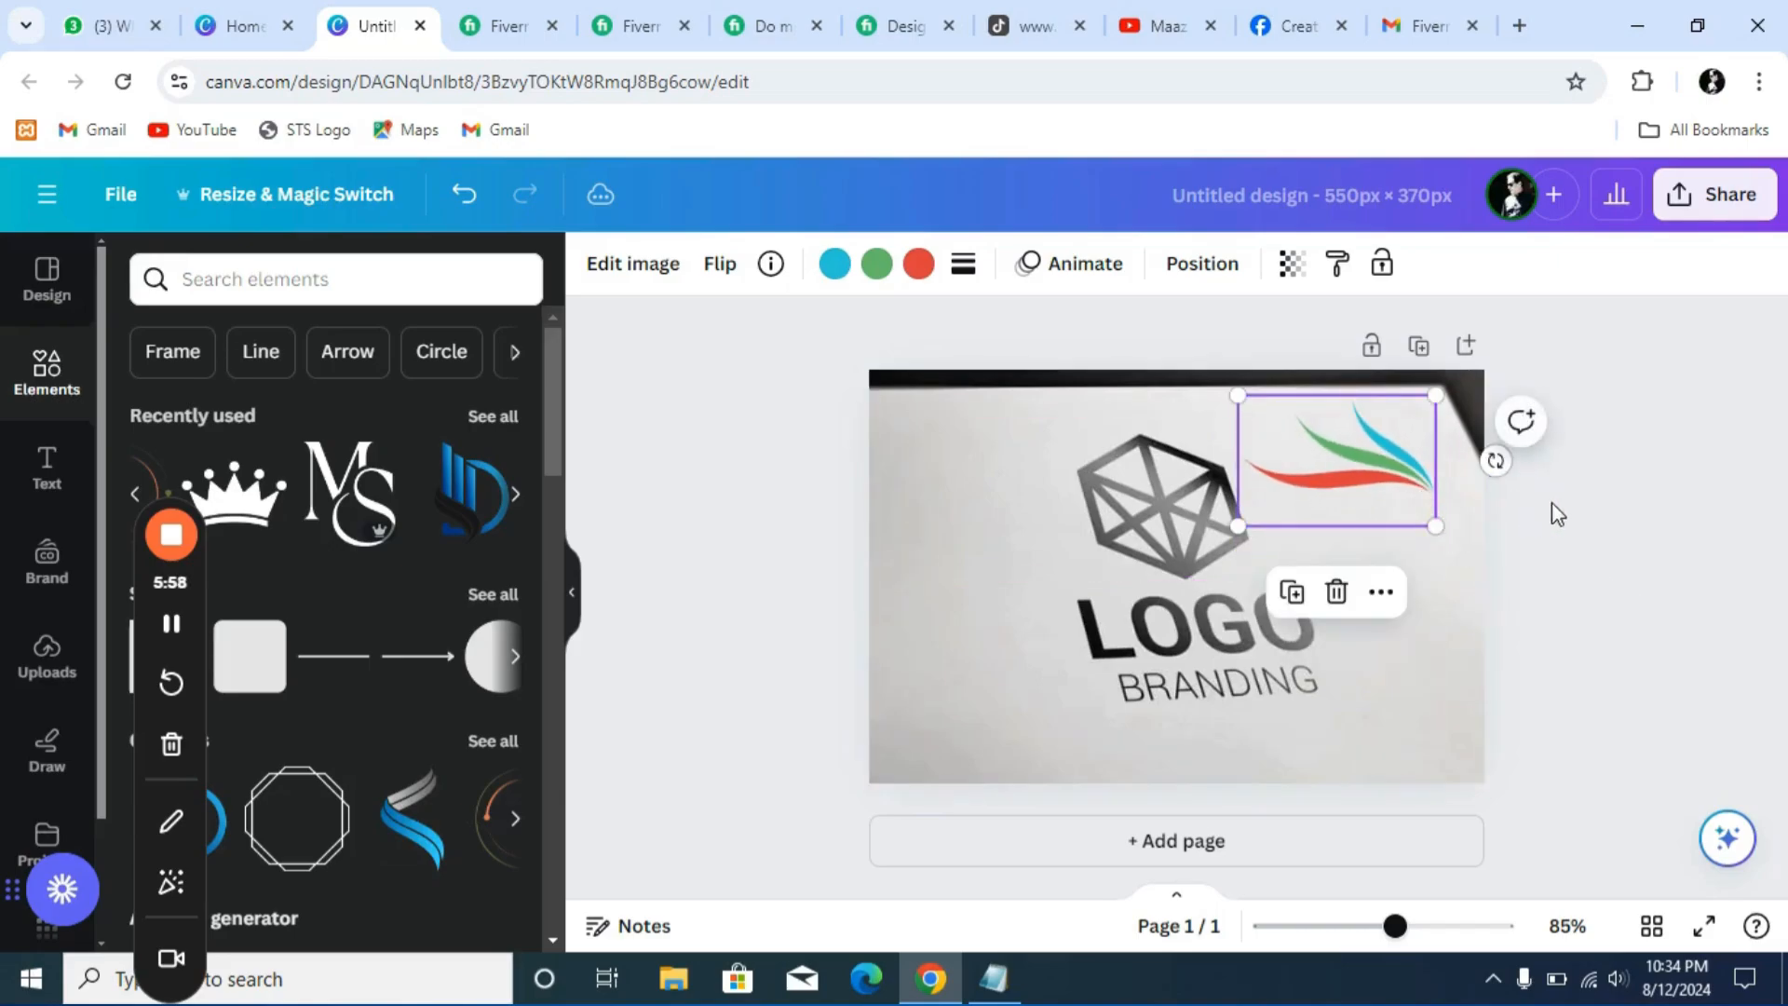
click(1551, 502)
Download the design as a PNG at size 1 (550 × 370 px), and return to the Fiverr gig gallery
click(1710, 196)
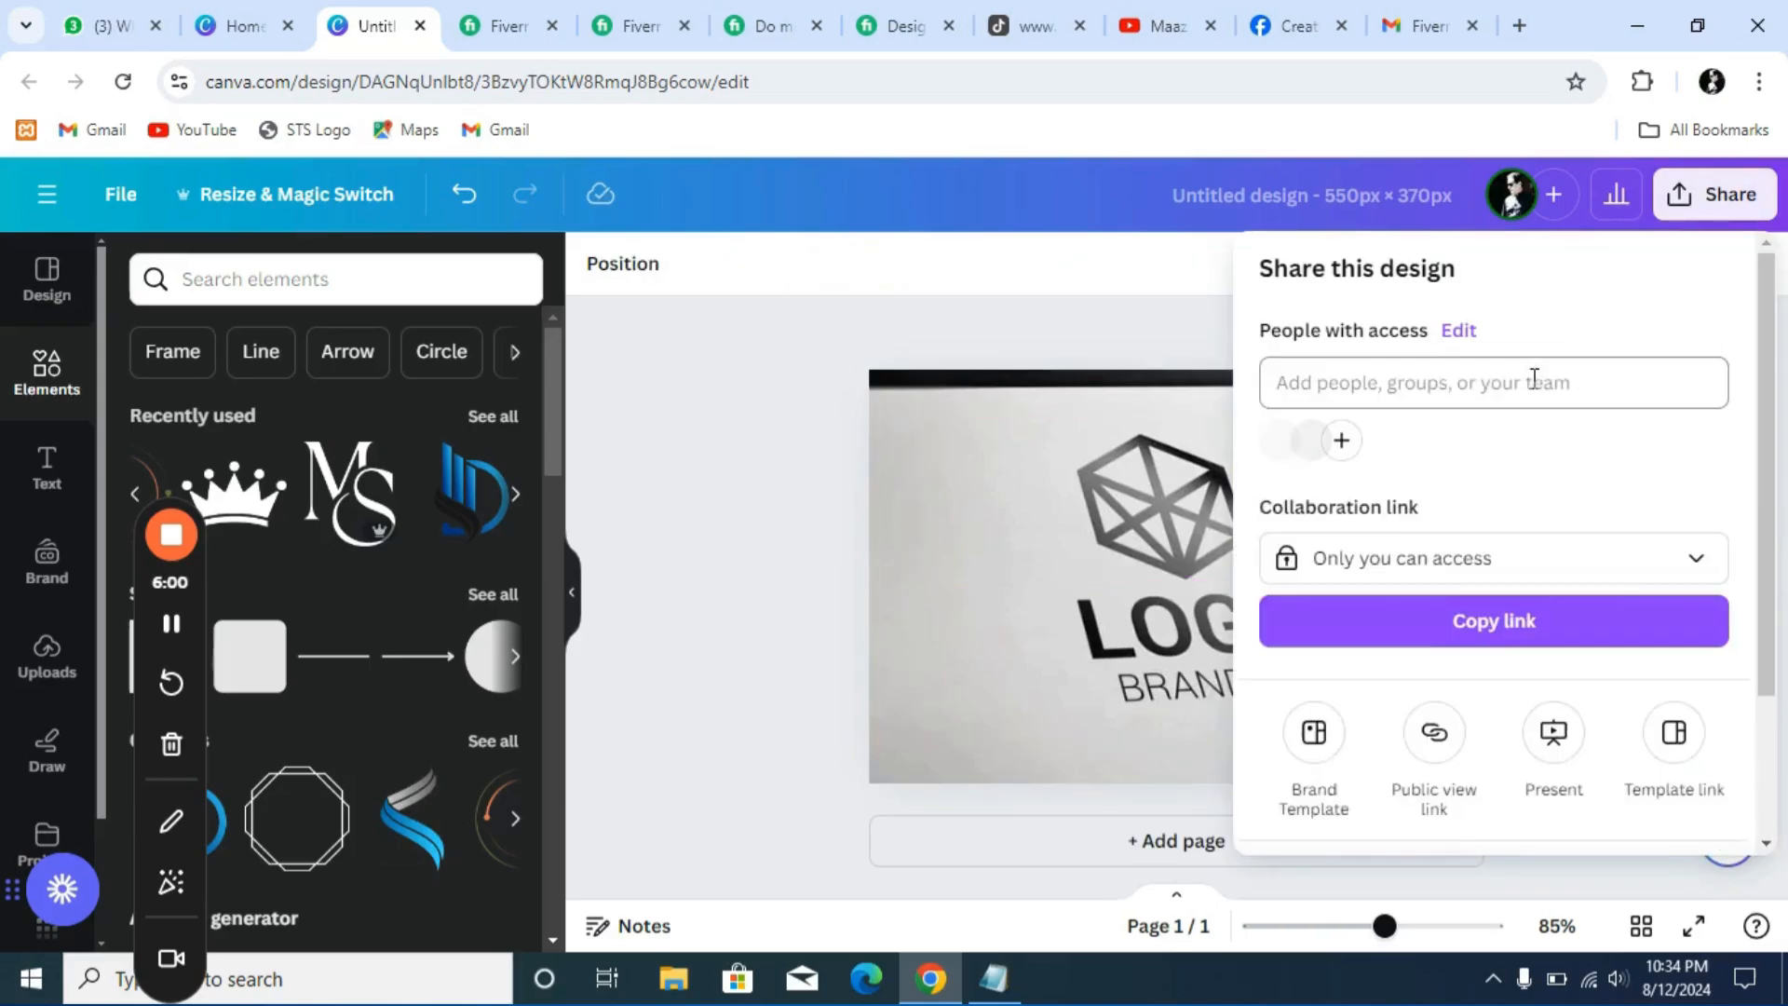
scroll(1499, 529, down, 2)
click(1464, 706)
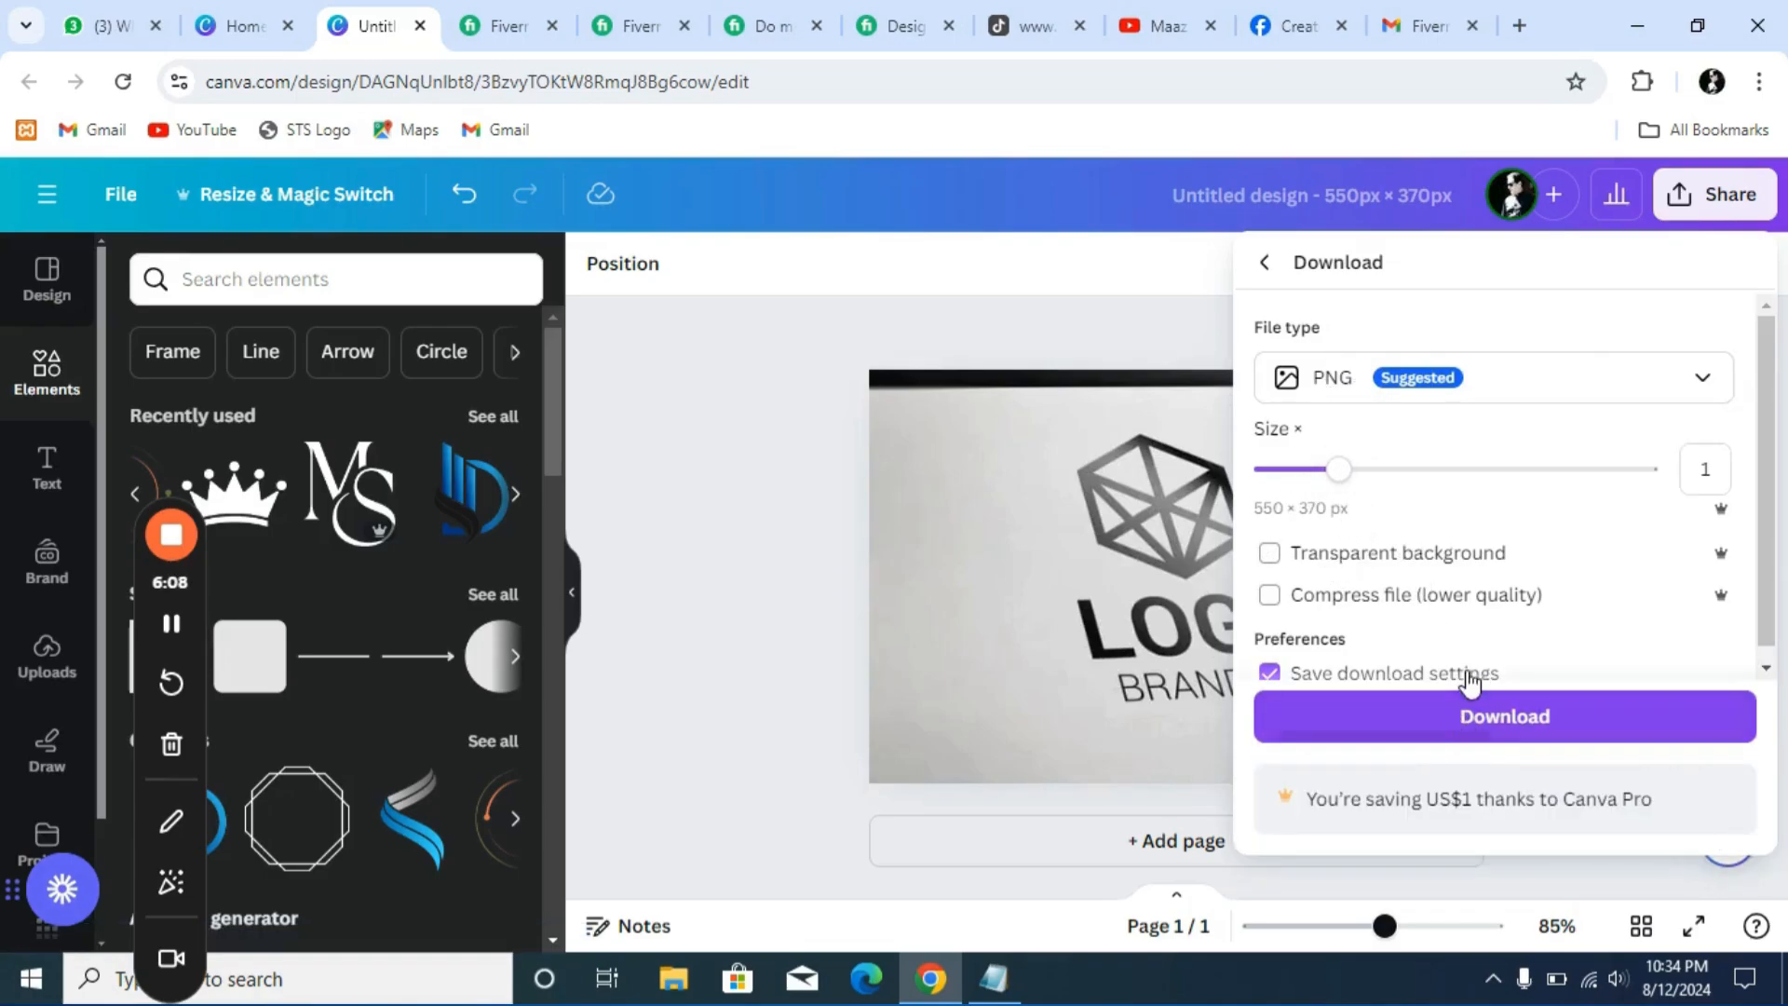
click(1467, 727)
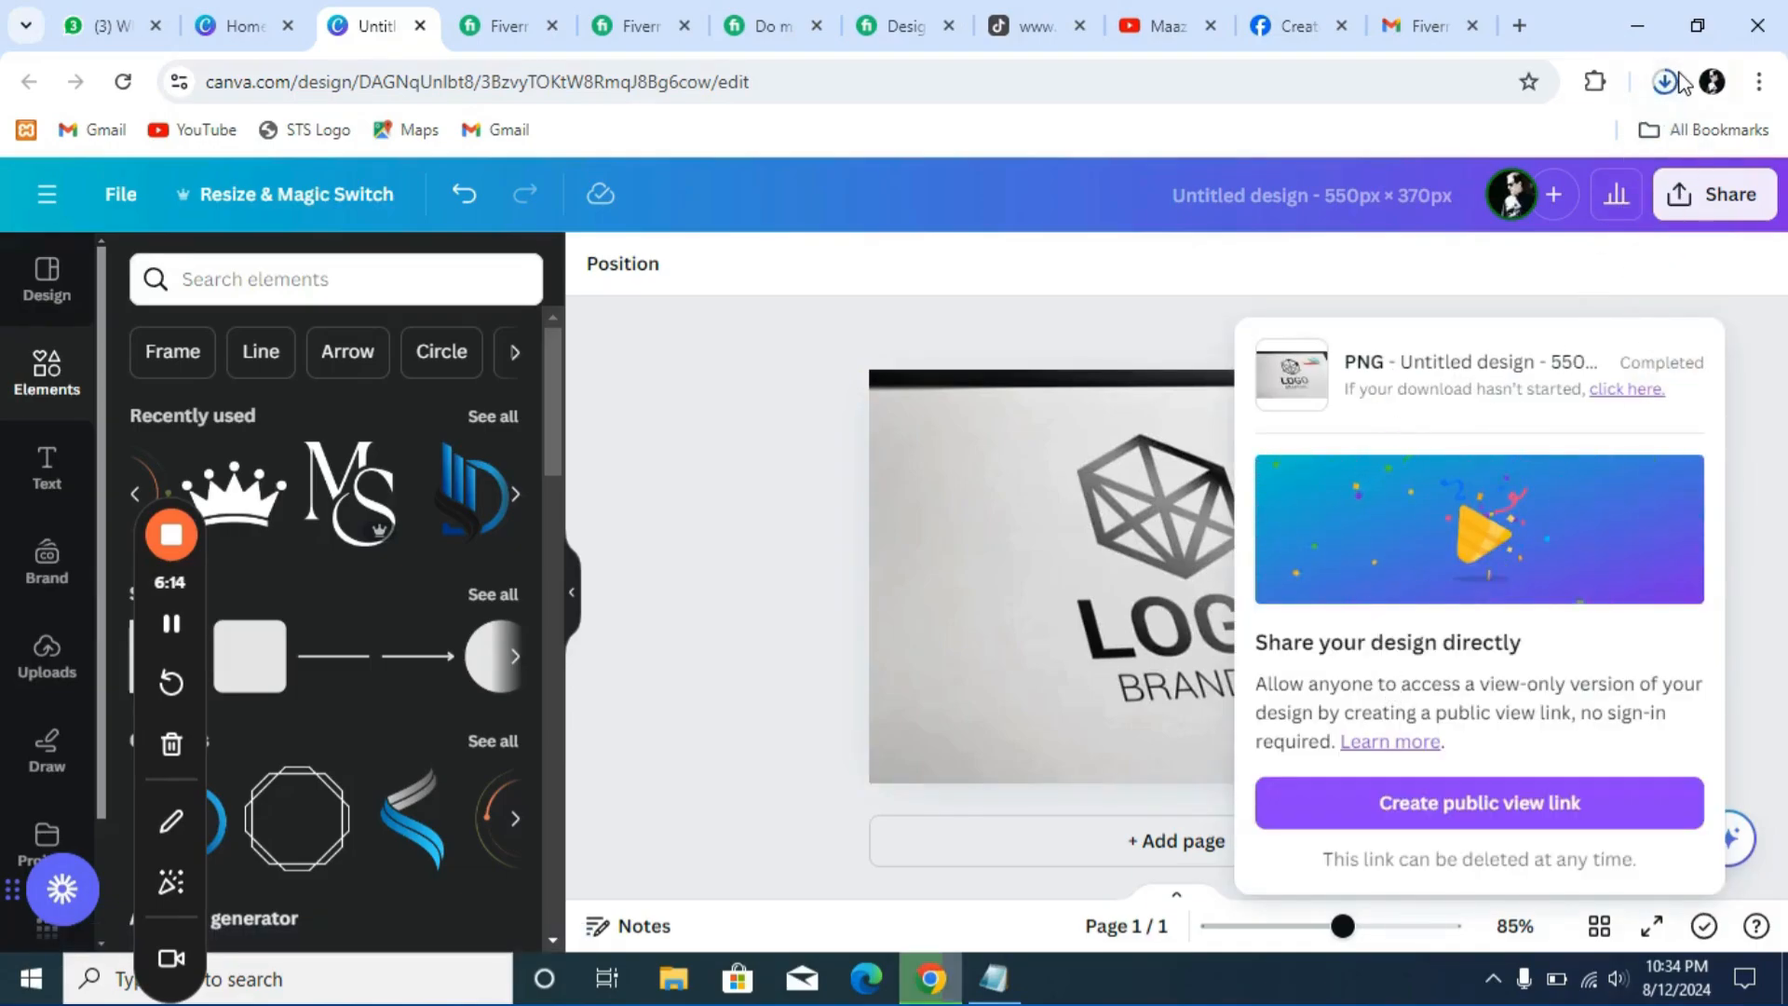
click(1665, 82)
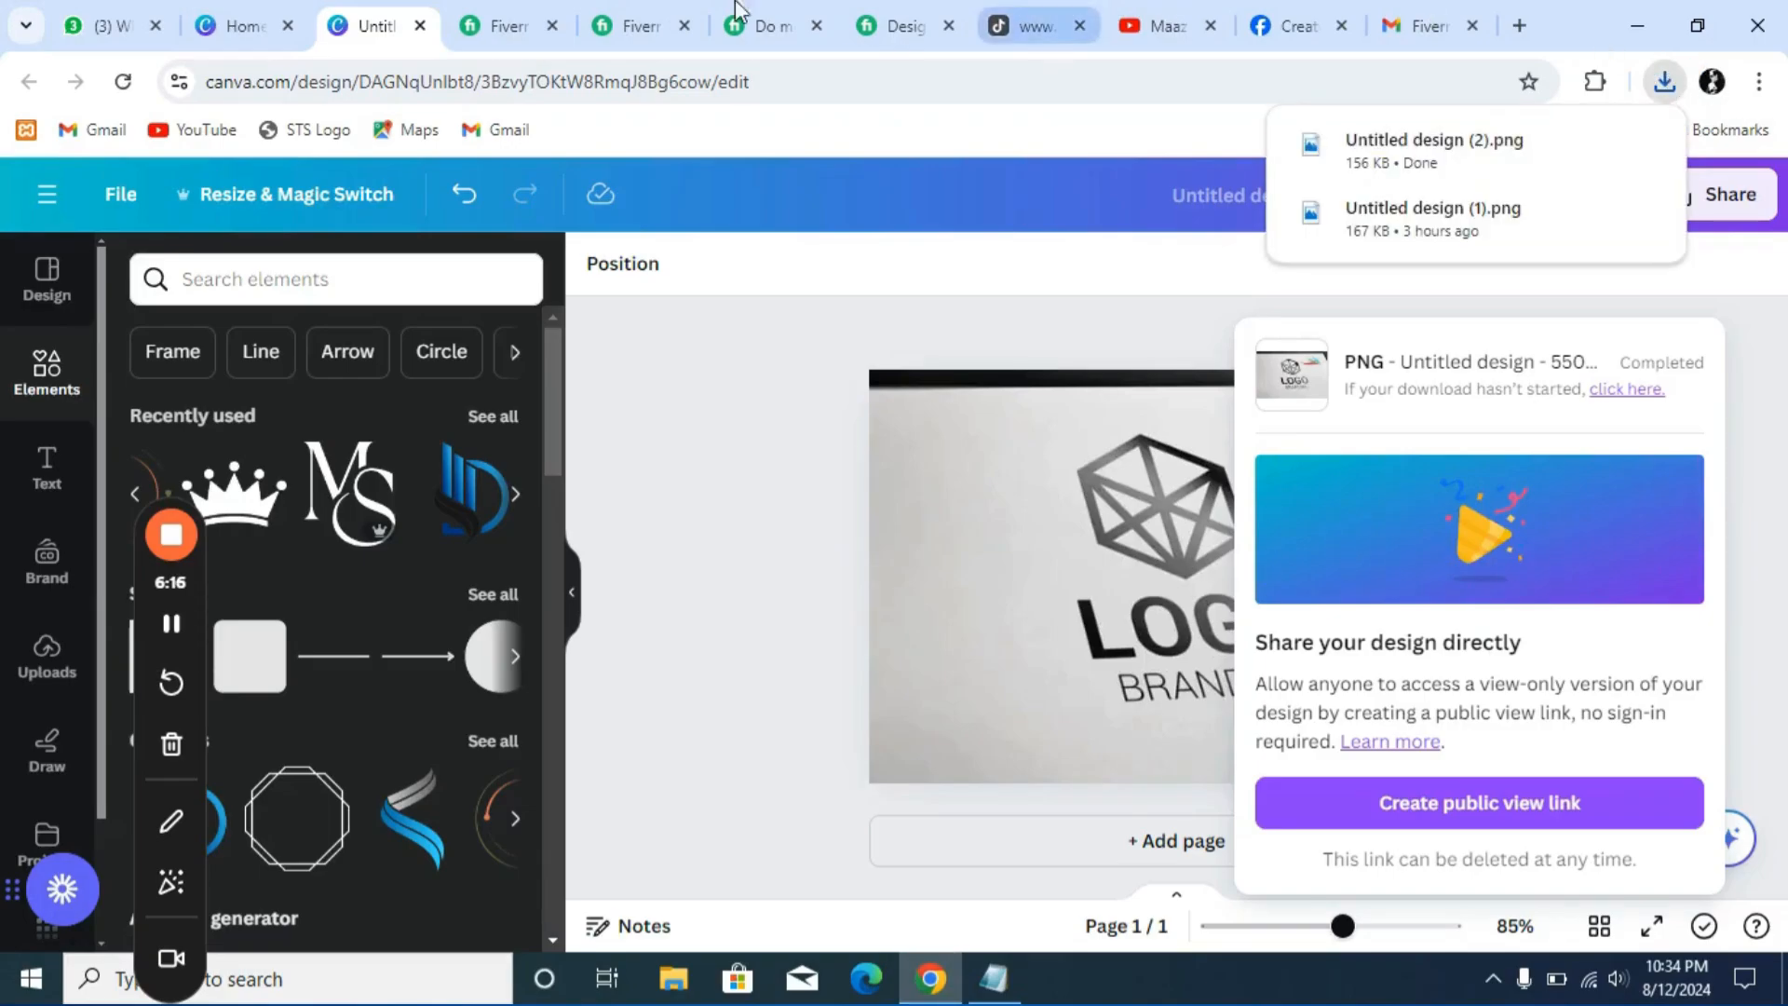
click(516, 25)
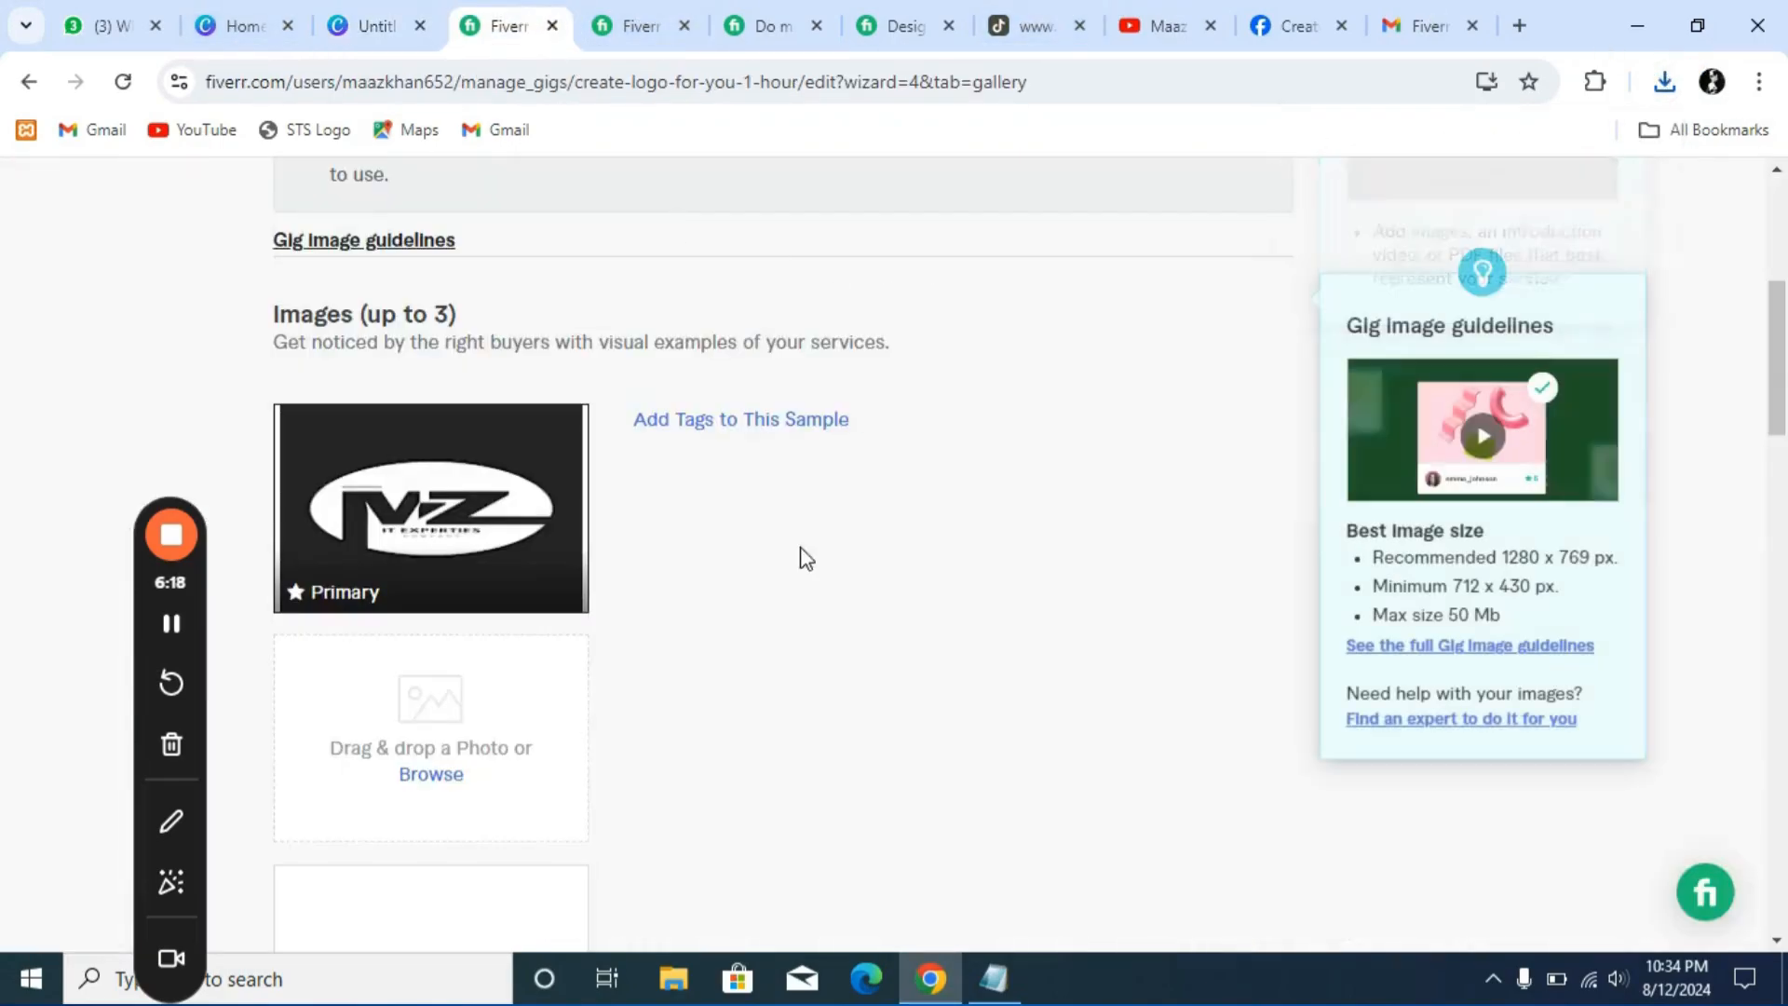
Try to replace the primary gallery image with Untitled design (2).png from the Downloads folder
scroll(396, 597, down, 1)
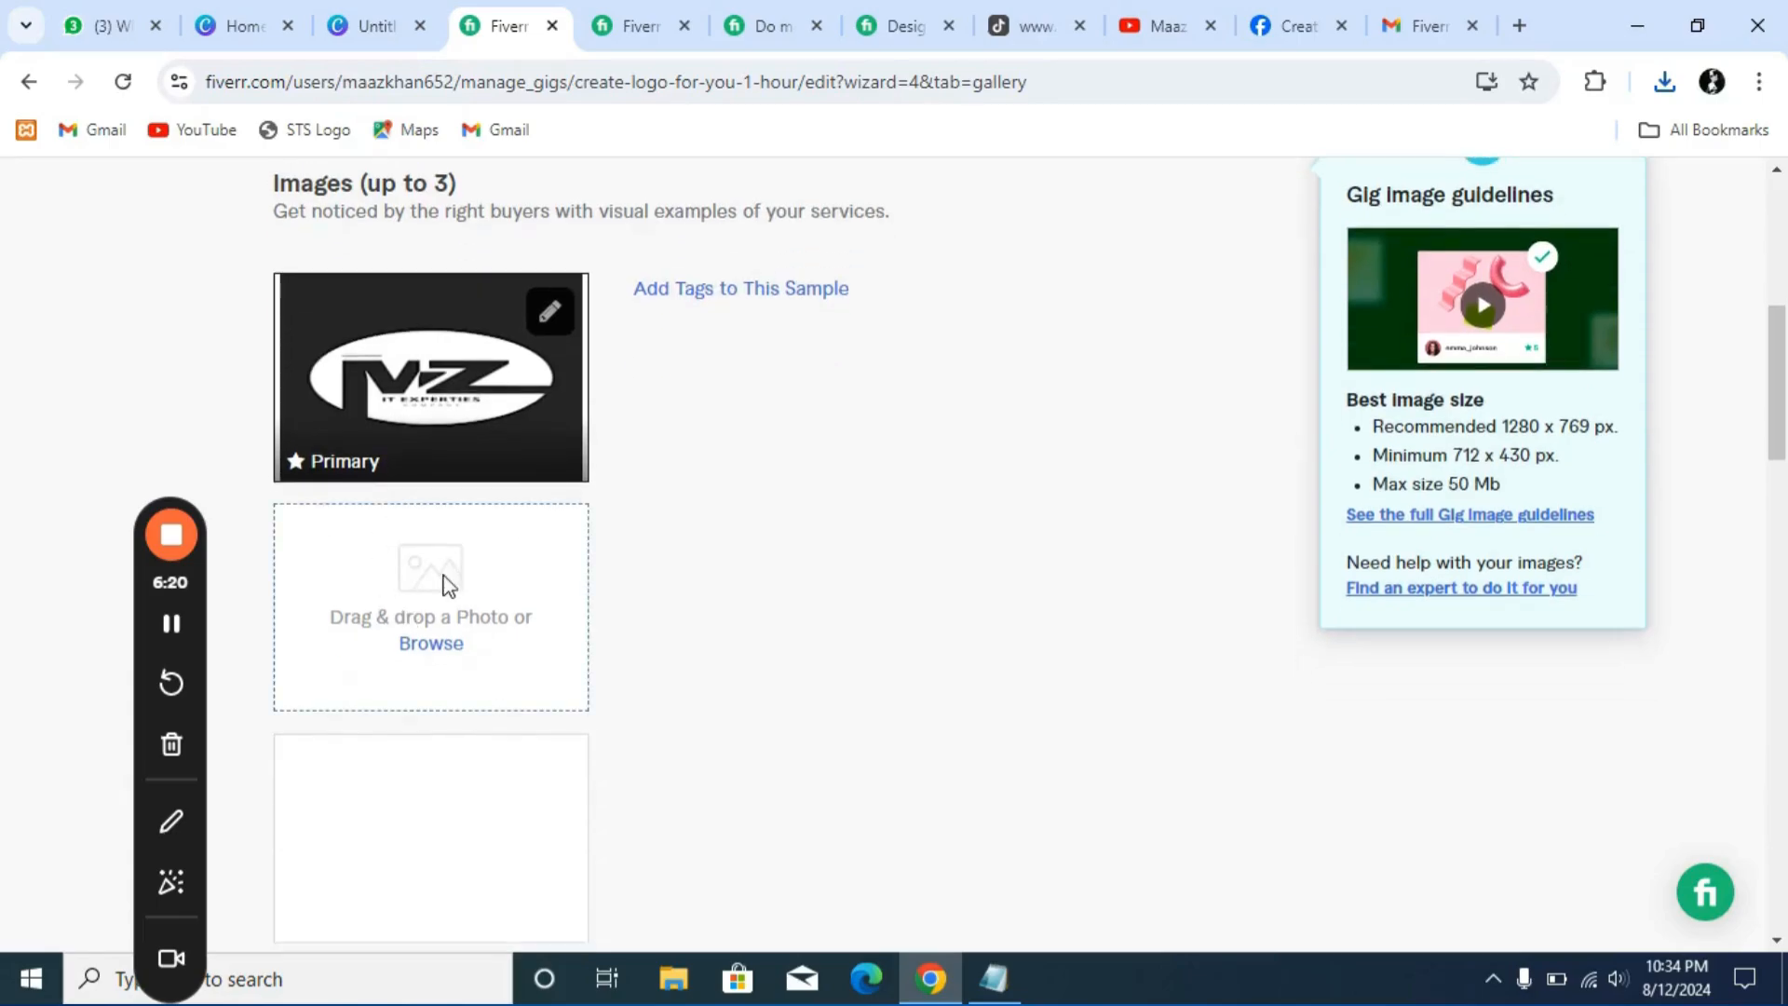
click(550, 314)
click(515, 231)
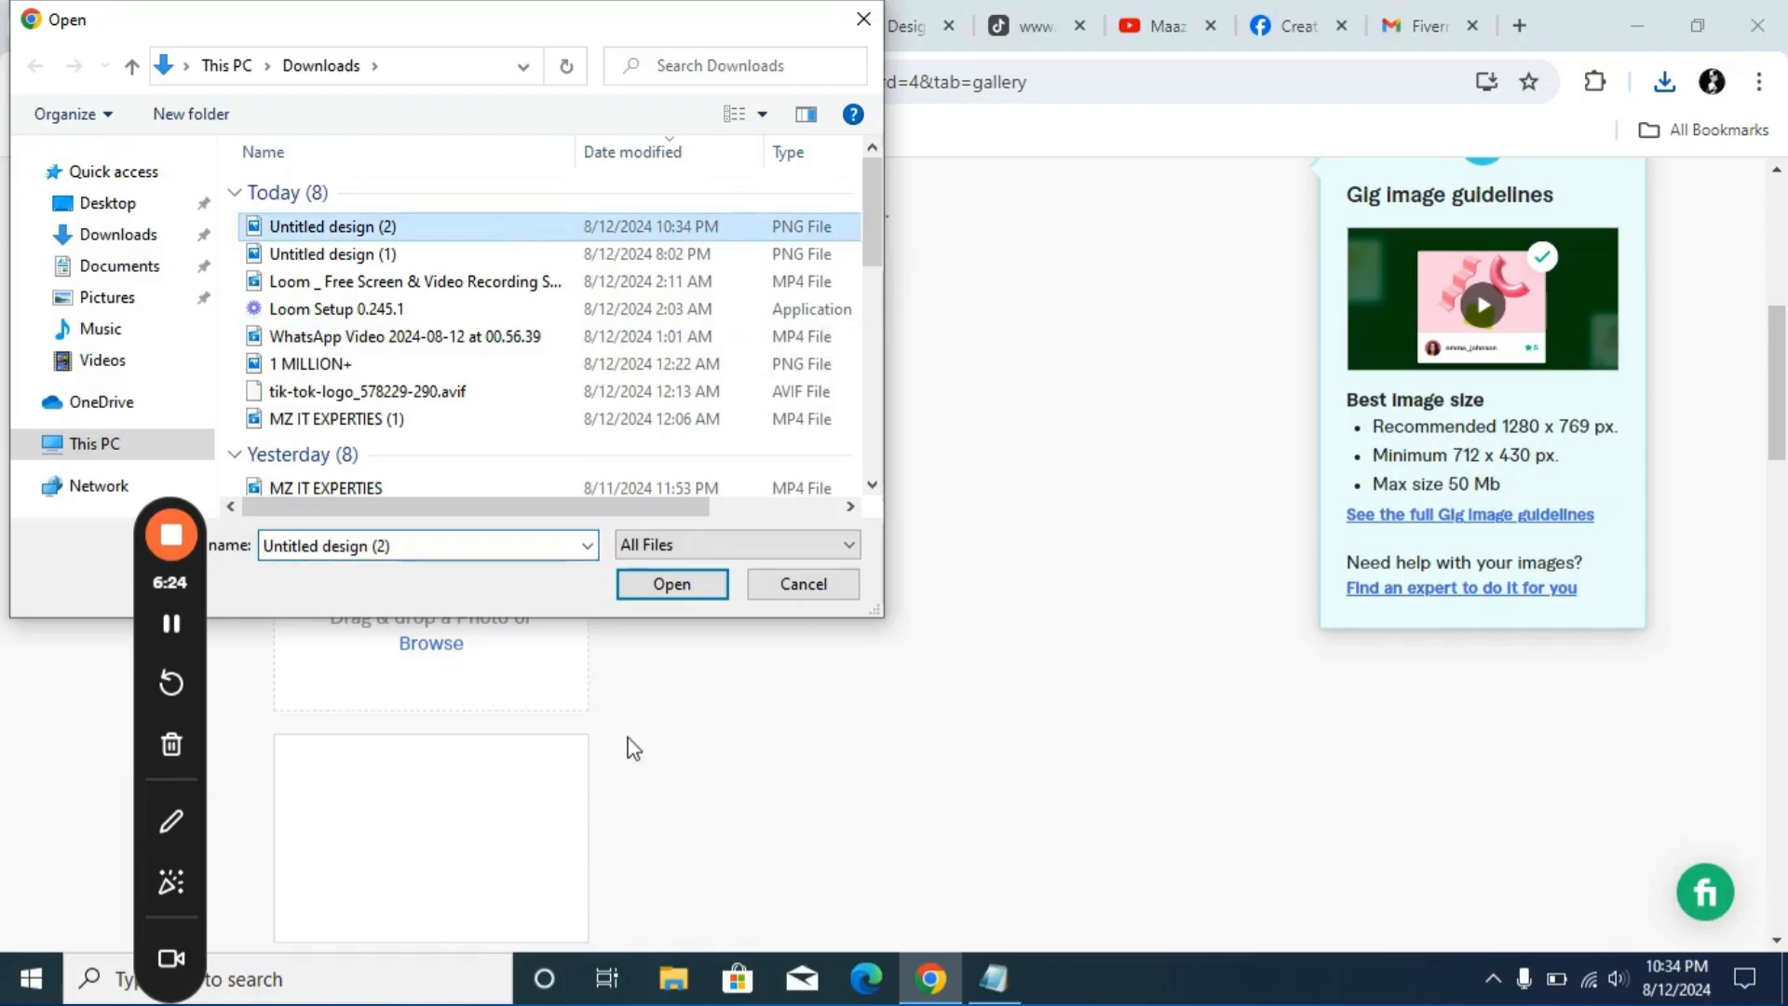
click(670, 585)
Examine the gallery's image slots and the minimum image dimensions required for the upload
scroll(450, 450, up, 5)
scroll(463, 465, down, 11)
scroll(475, 484, up, 1)
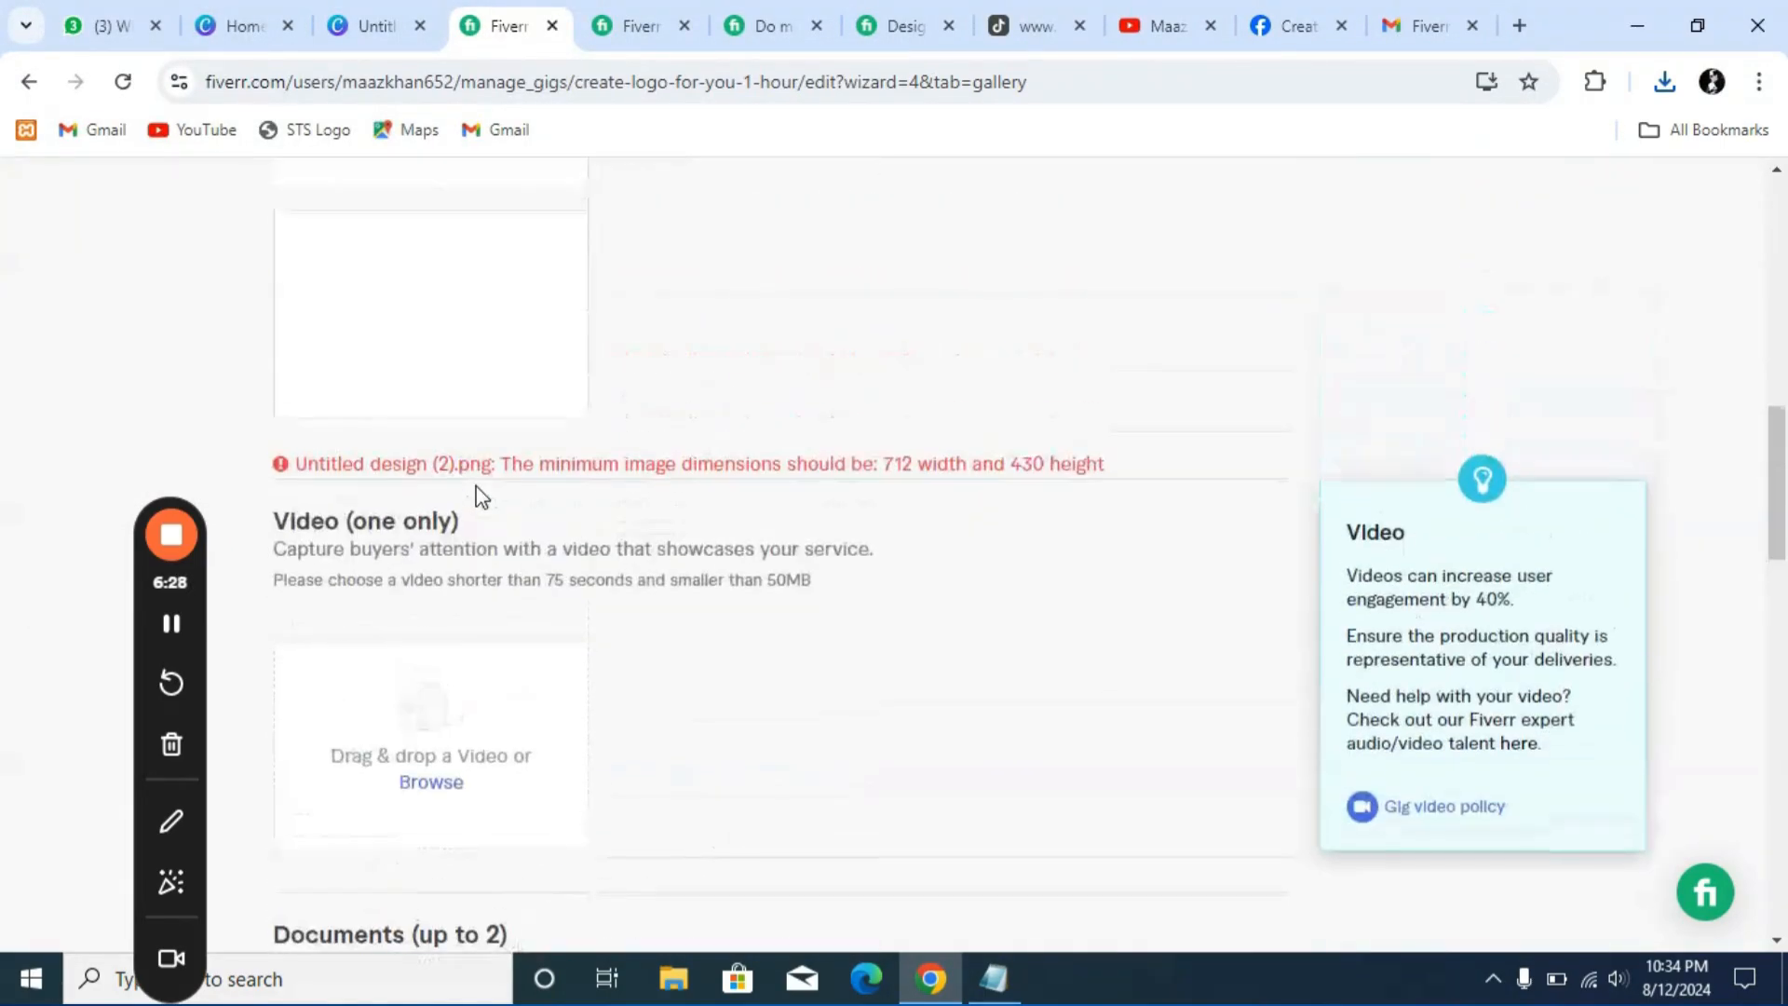
drag(865, 466, 950, 468)
click(1003, 441)
scroll(960, 421, up, 7)
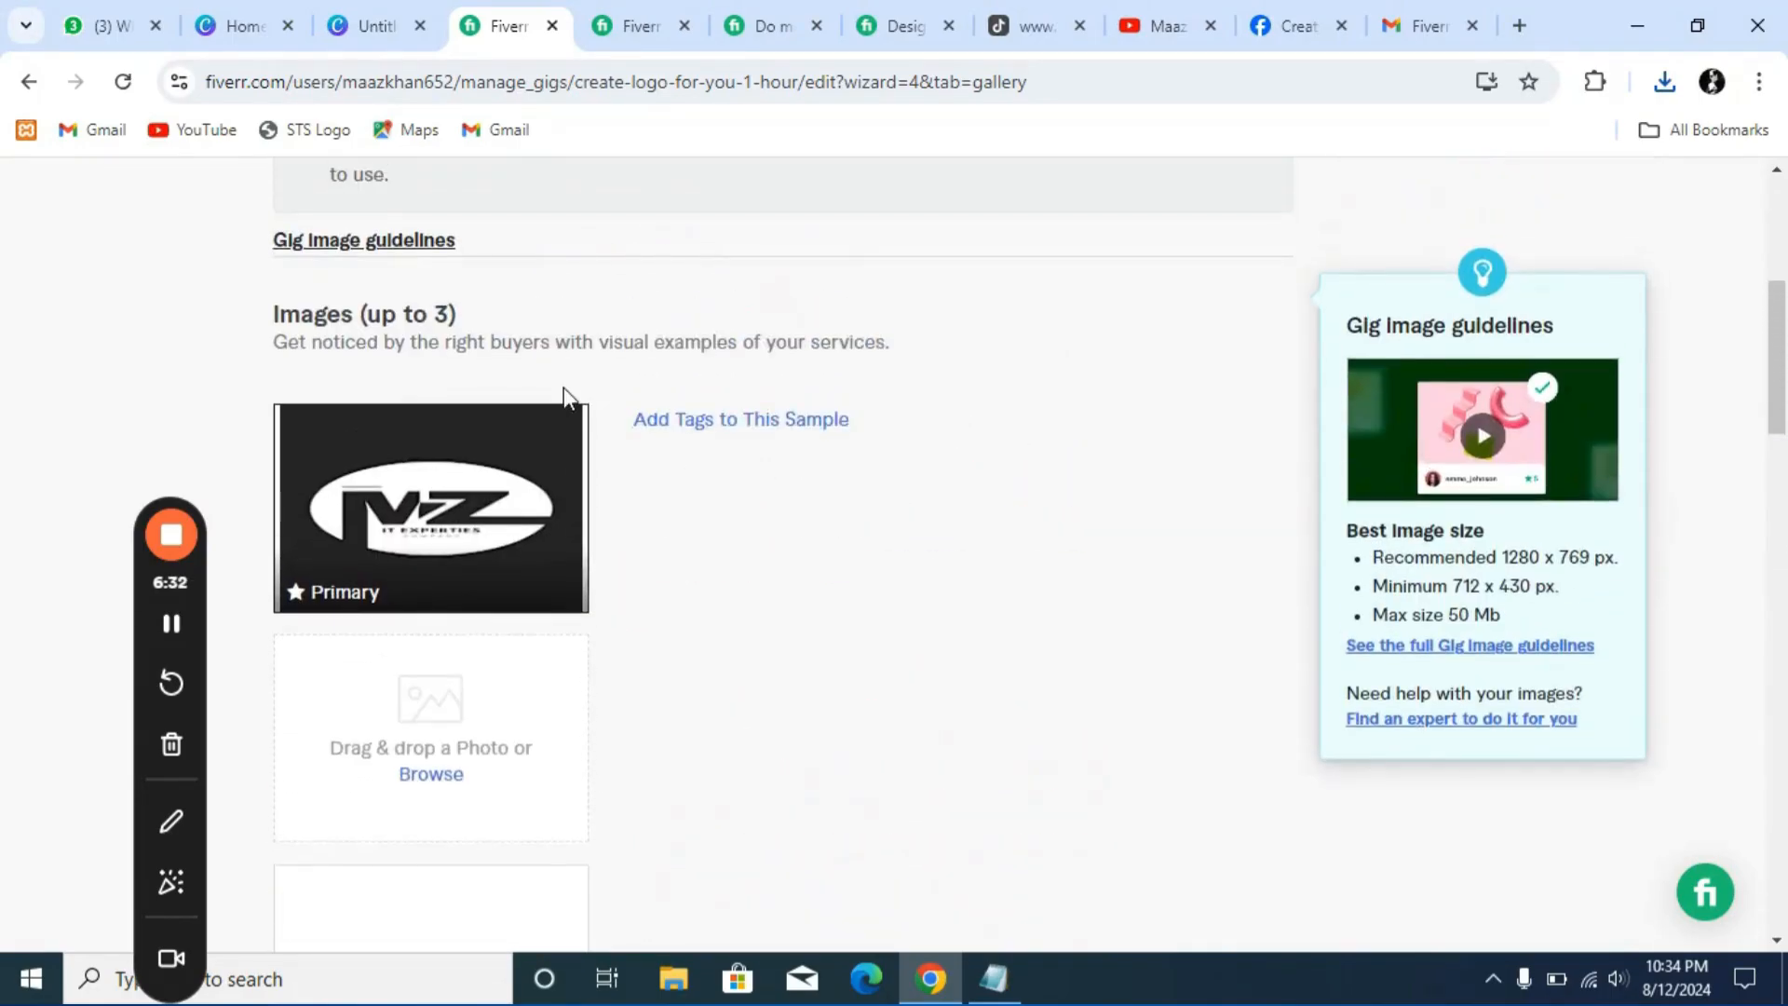
scroll(838, 347, up, 4)
scroll(755, 491, down, 12)
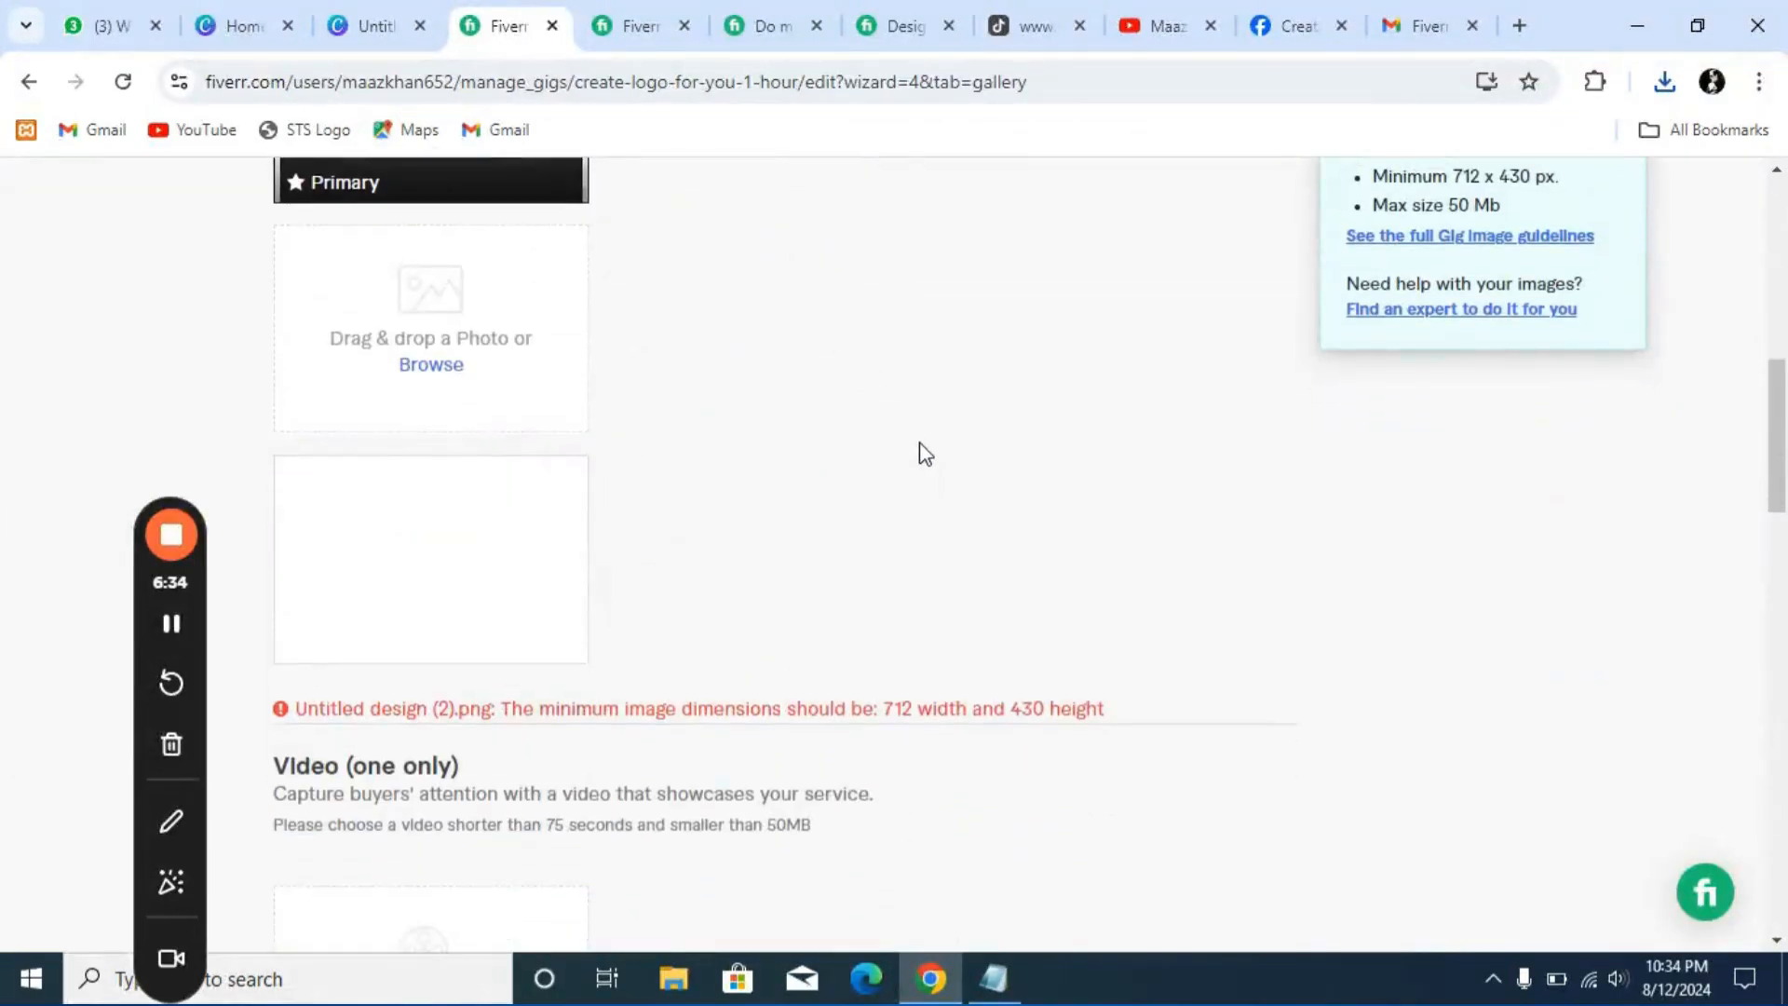
scroll(667, 371, up, 7)
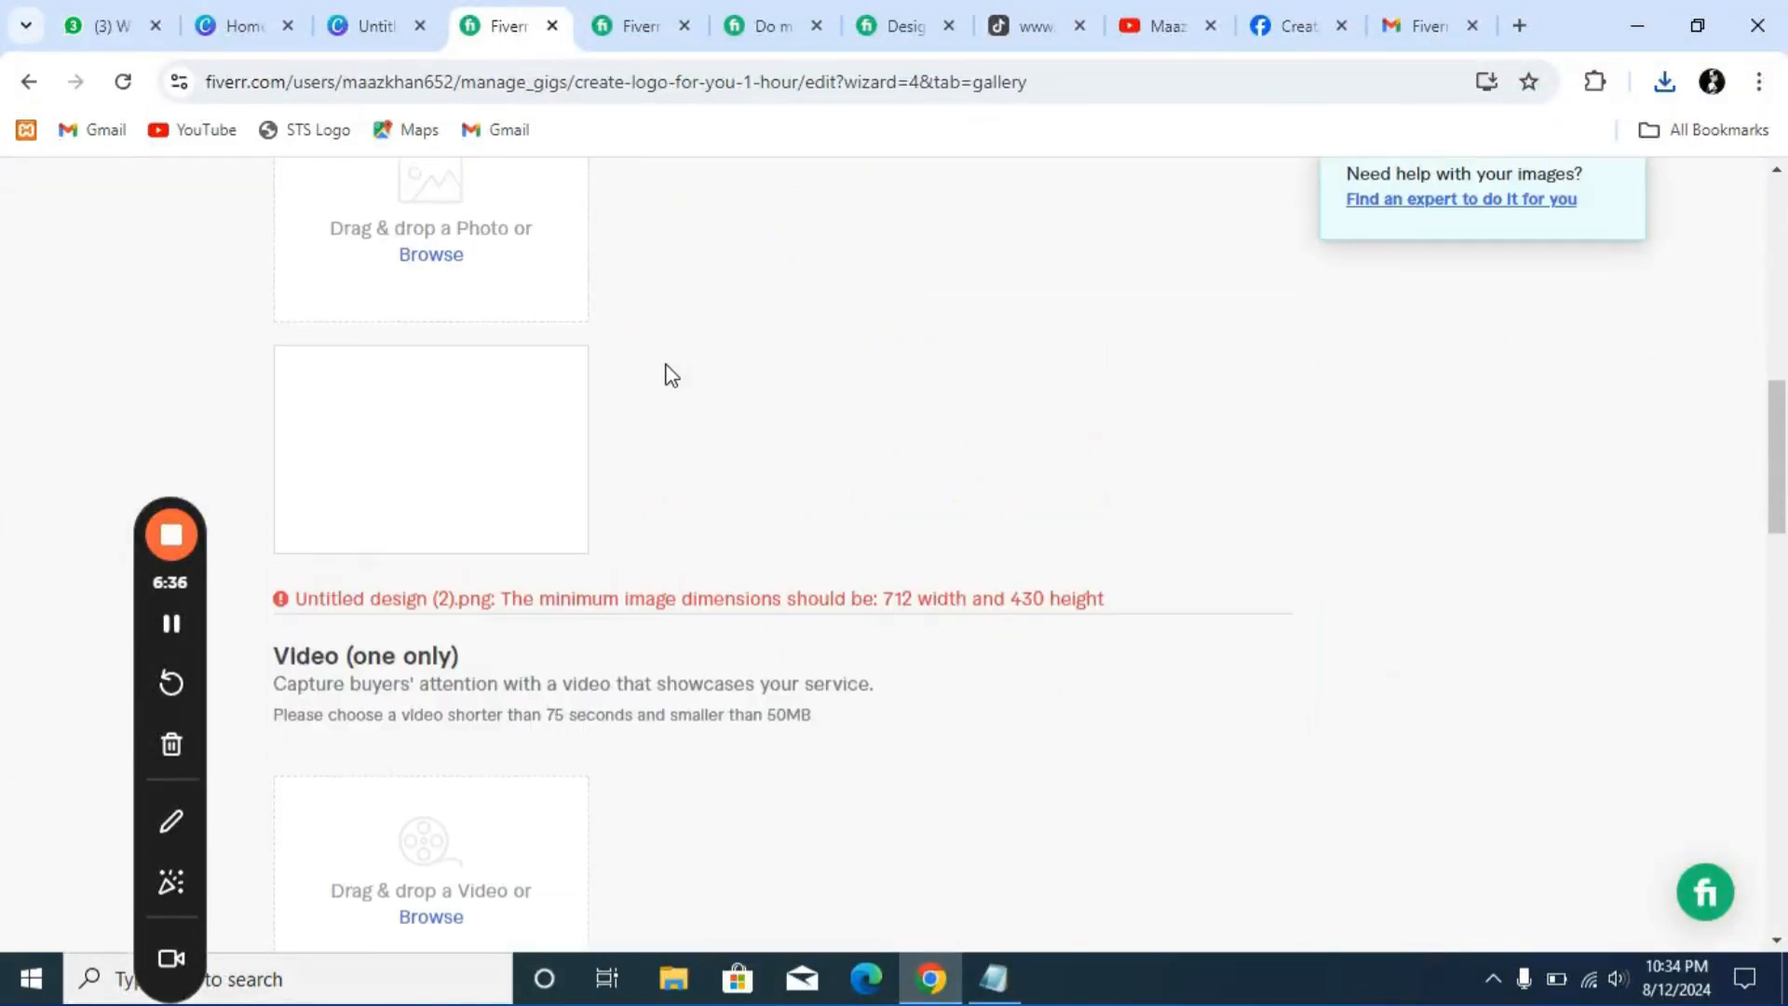
Try to save the gallery section and continue to publishing
scroll(810, 463, down, 20)
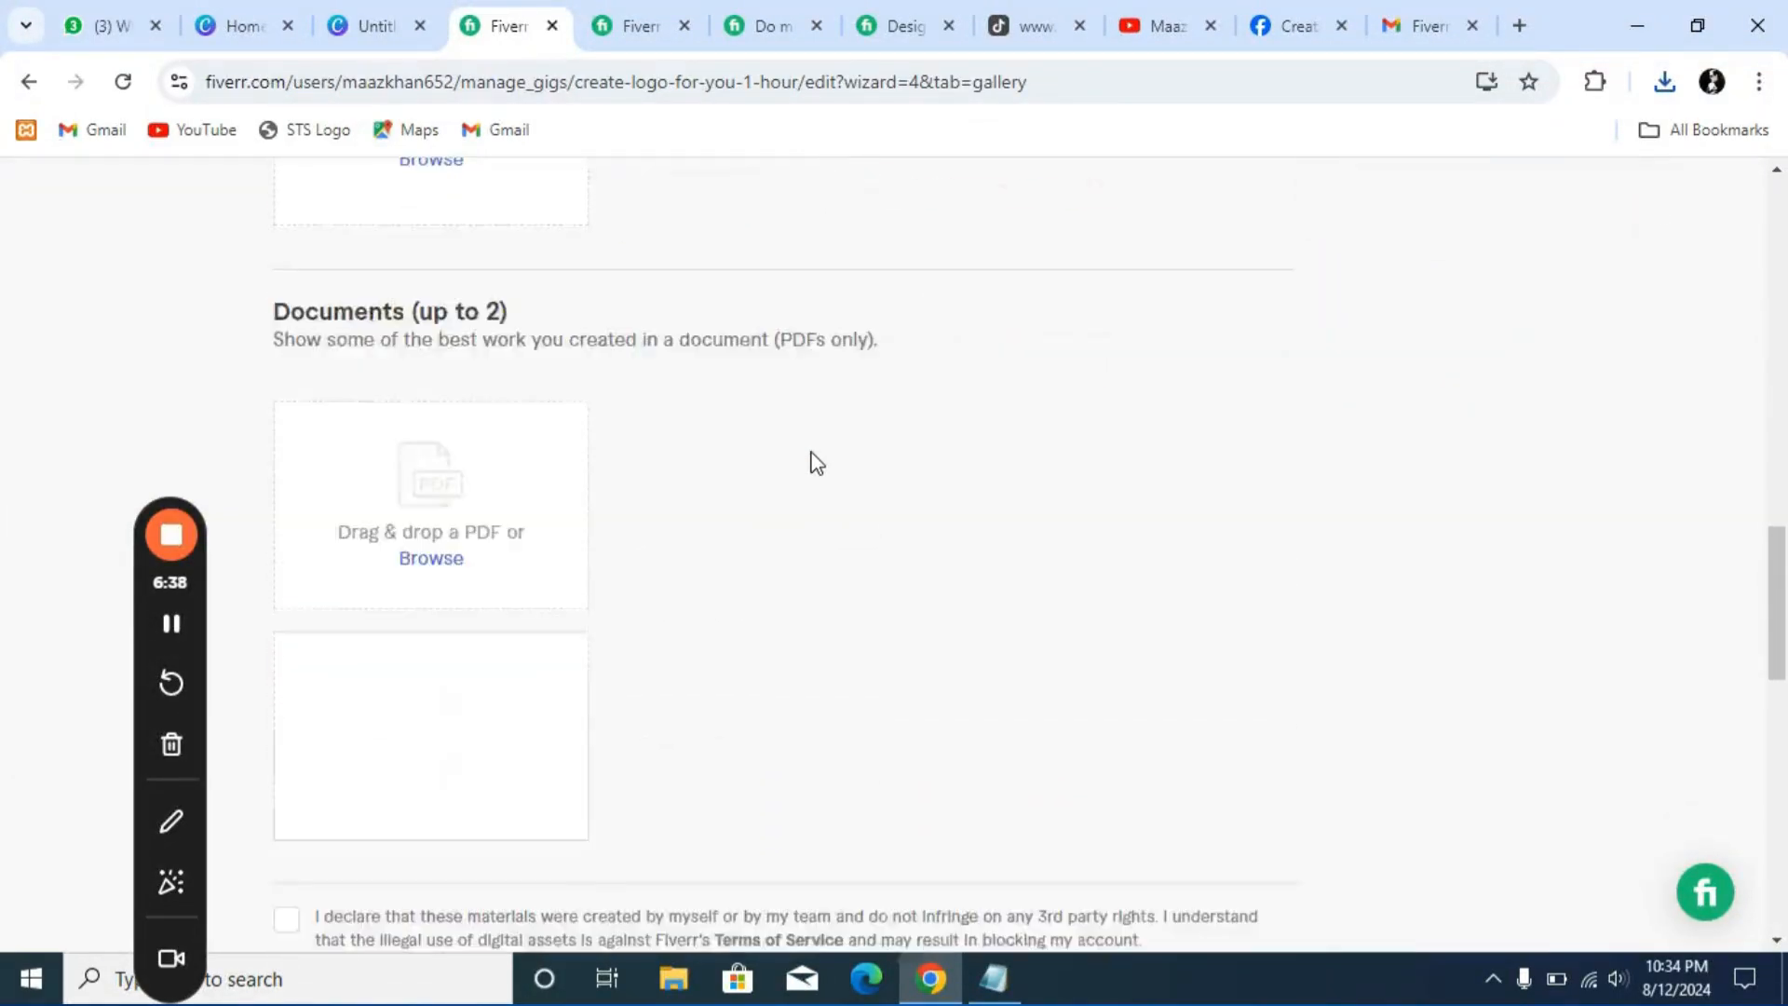
click(1173, 278)
scroll(913, 563, up, 10)
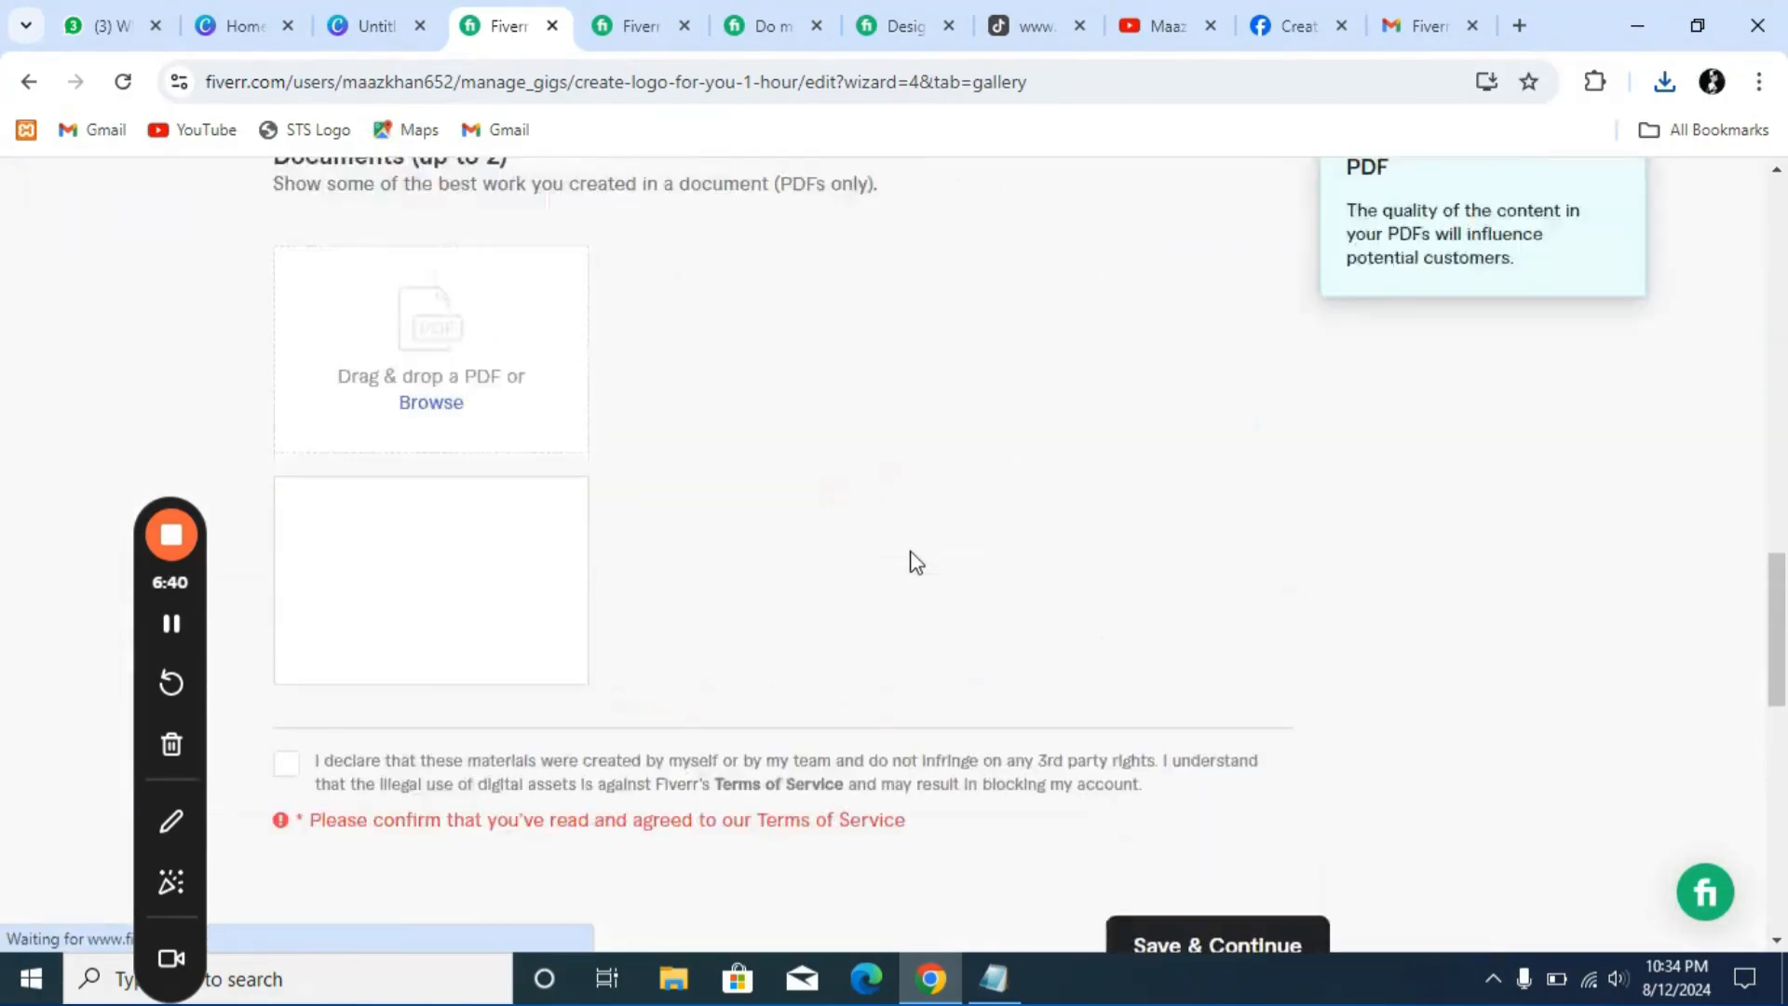
Set the primary image's logo type tag to Wordmark, enter "logo design" as a custom tag, and continue
scroll(913, 558, up, 10)
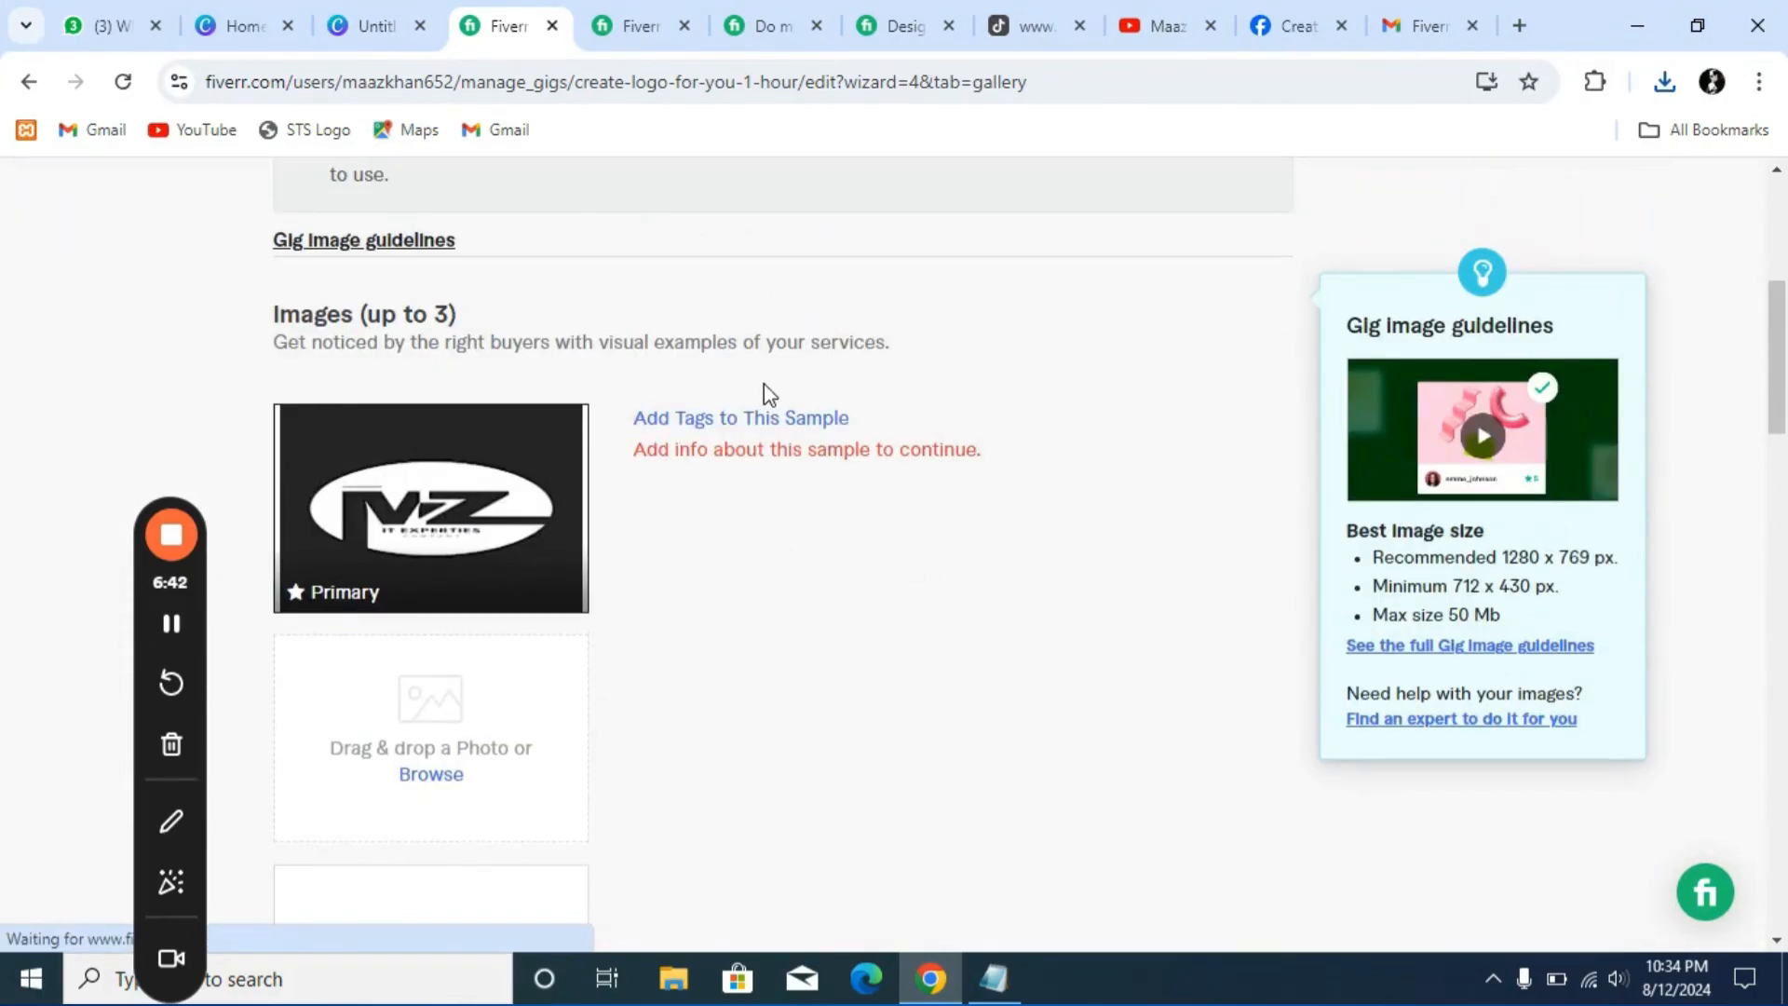
click(752, 419)
scroll(787, 562, down, 2)
click(745, 590)
click(647, 661)
click(678, 715)
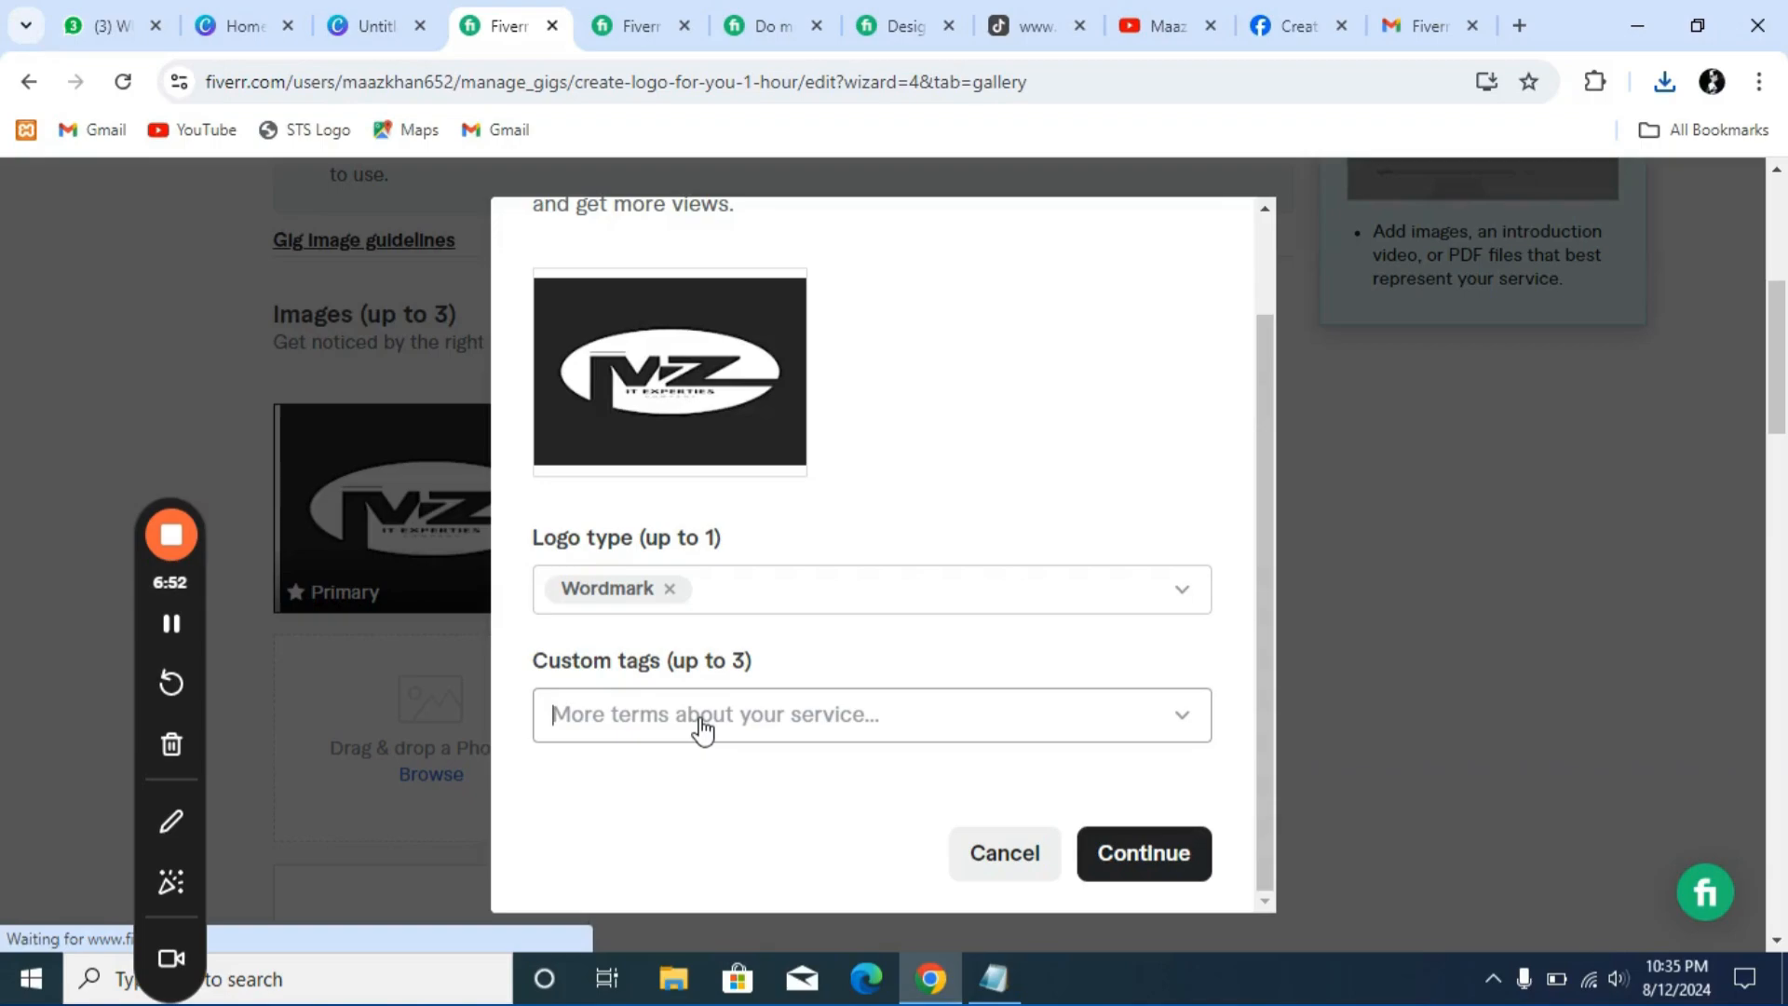
text(logo de)
text(sih)
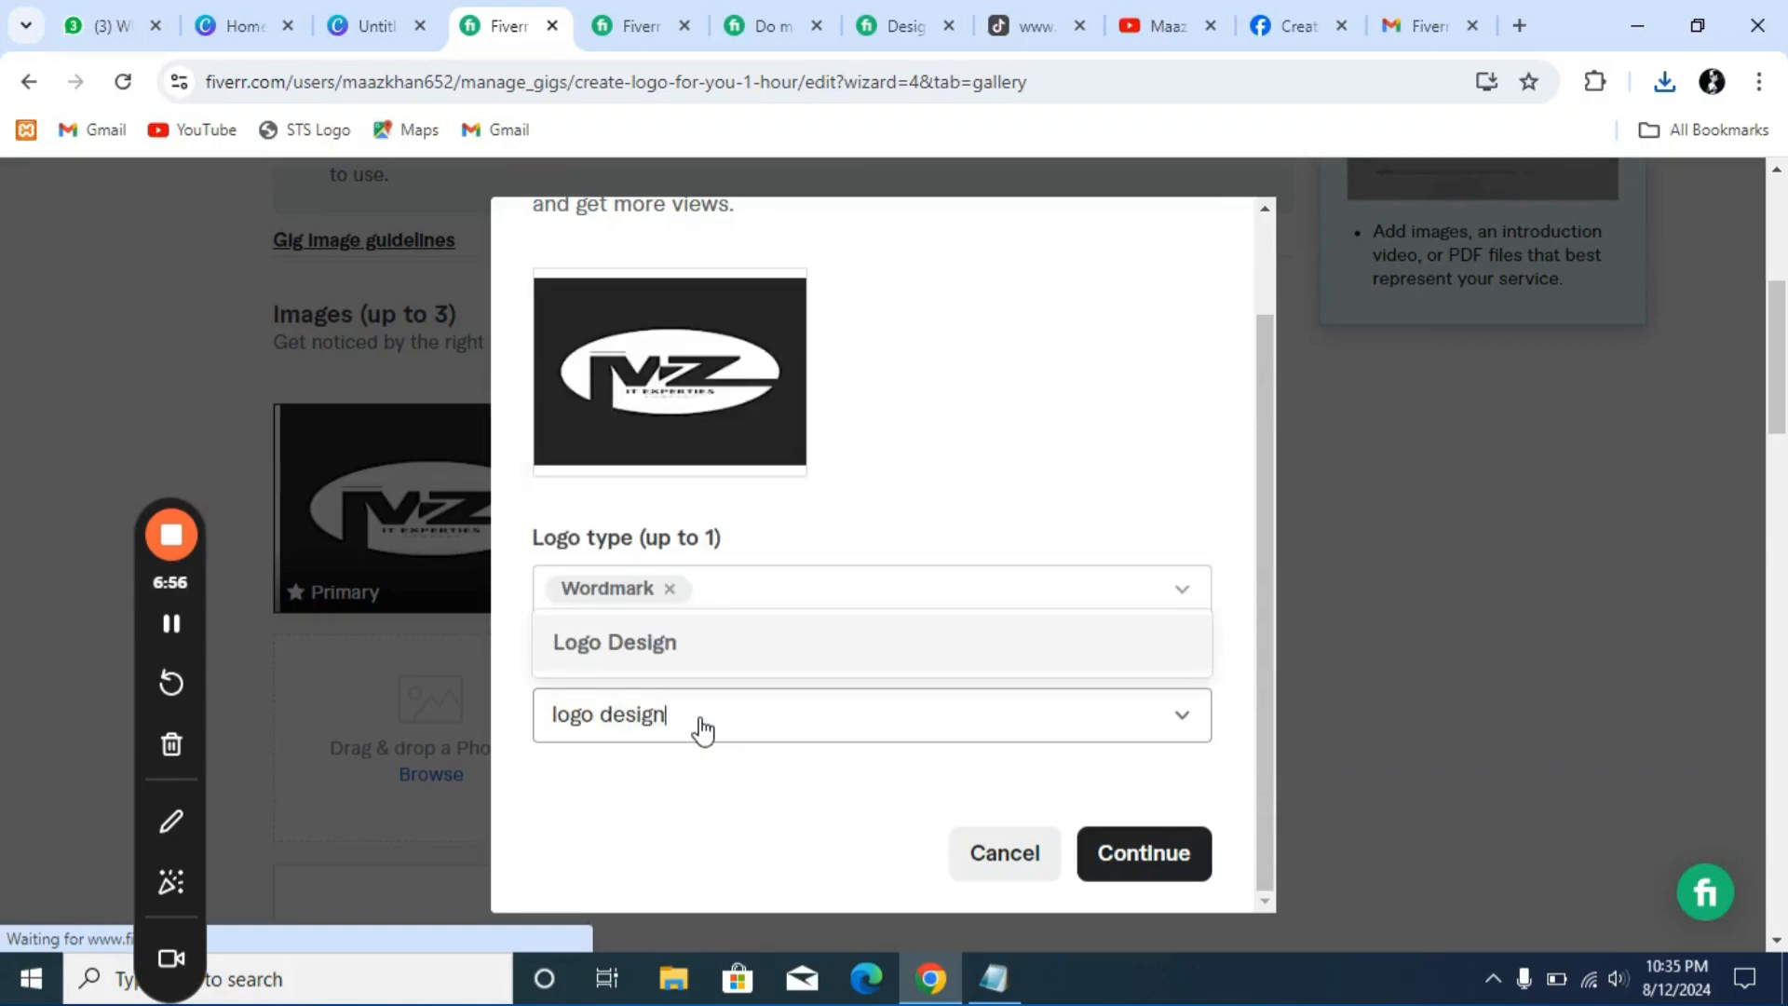
click(1147, 852)
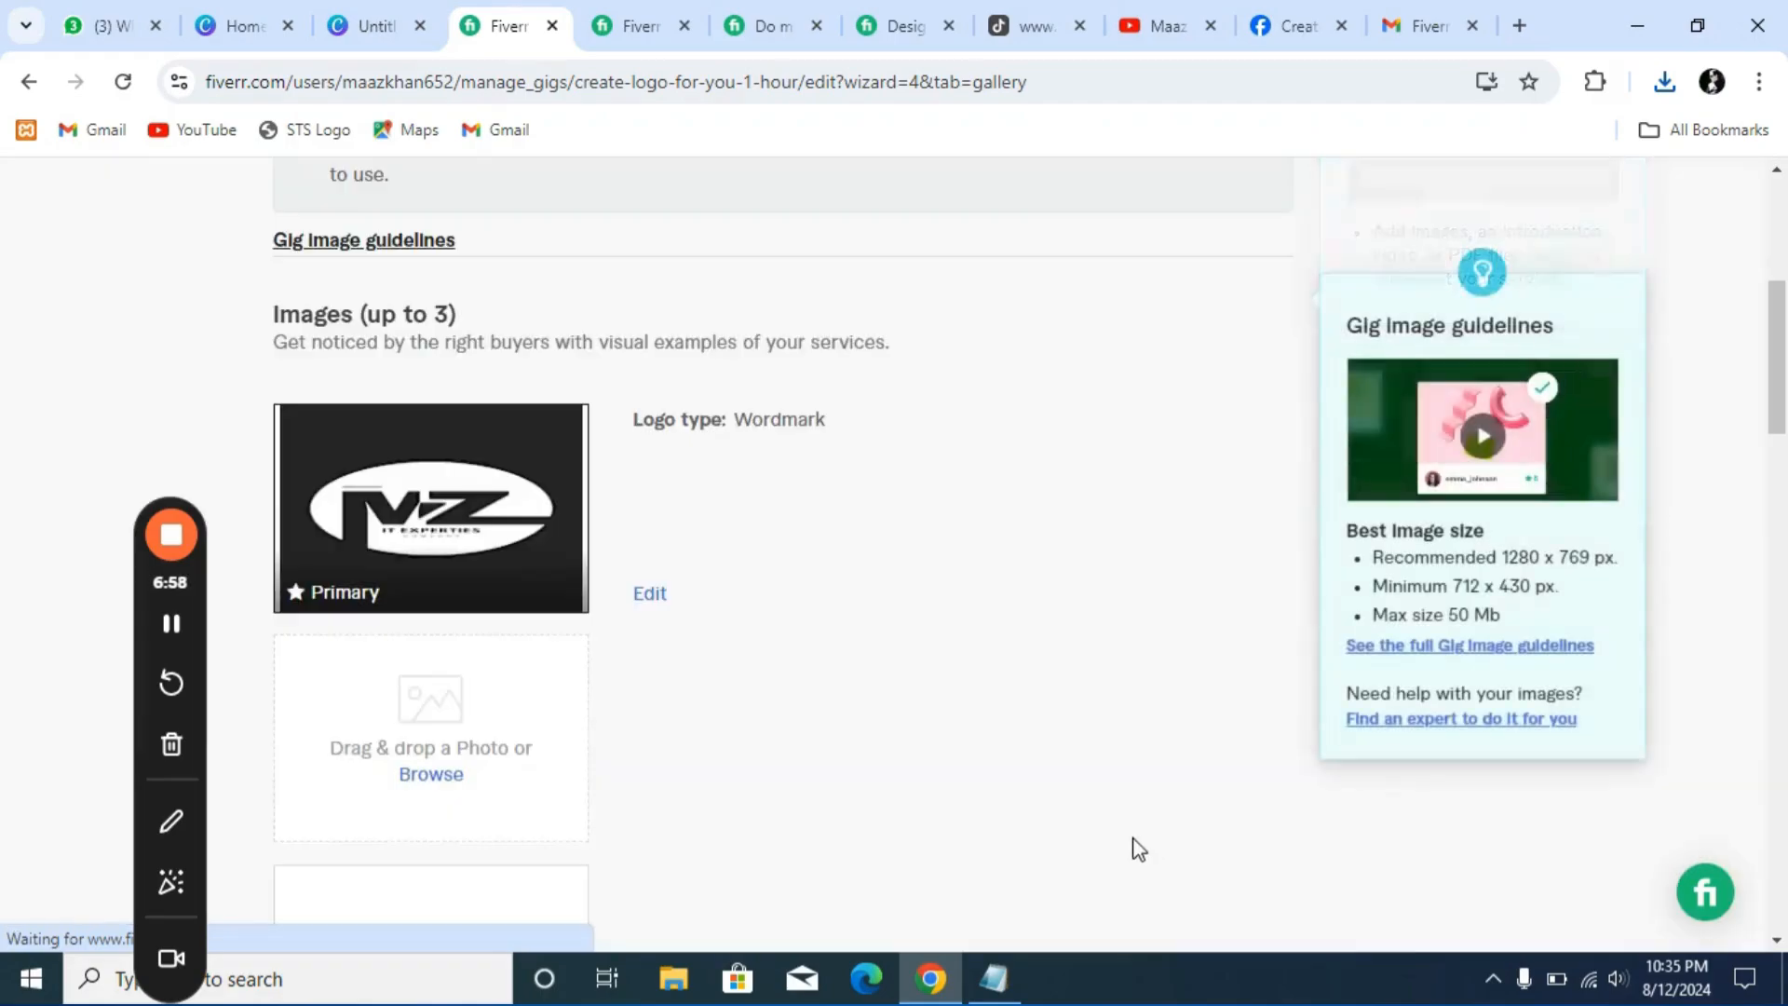
Accept the declaration of ownership for the gallery materials, and save the gallery section to continue to publishing
scroll(937, 577, down, 6)
scroll(937, 574, down, 10)
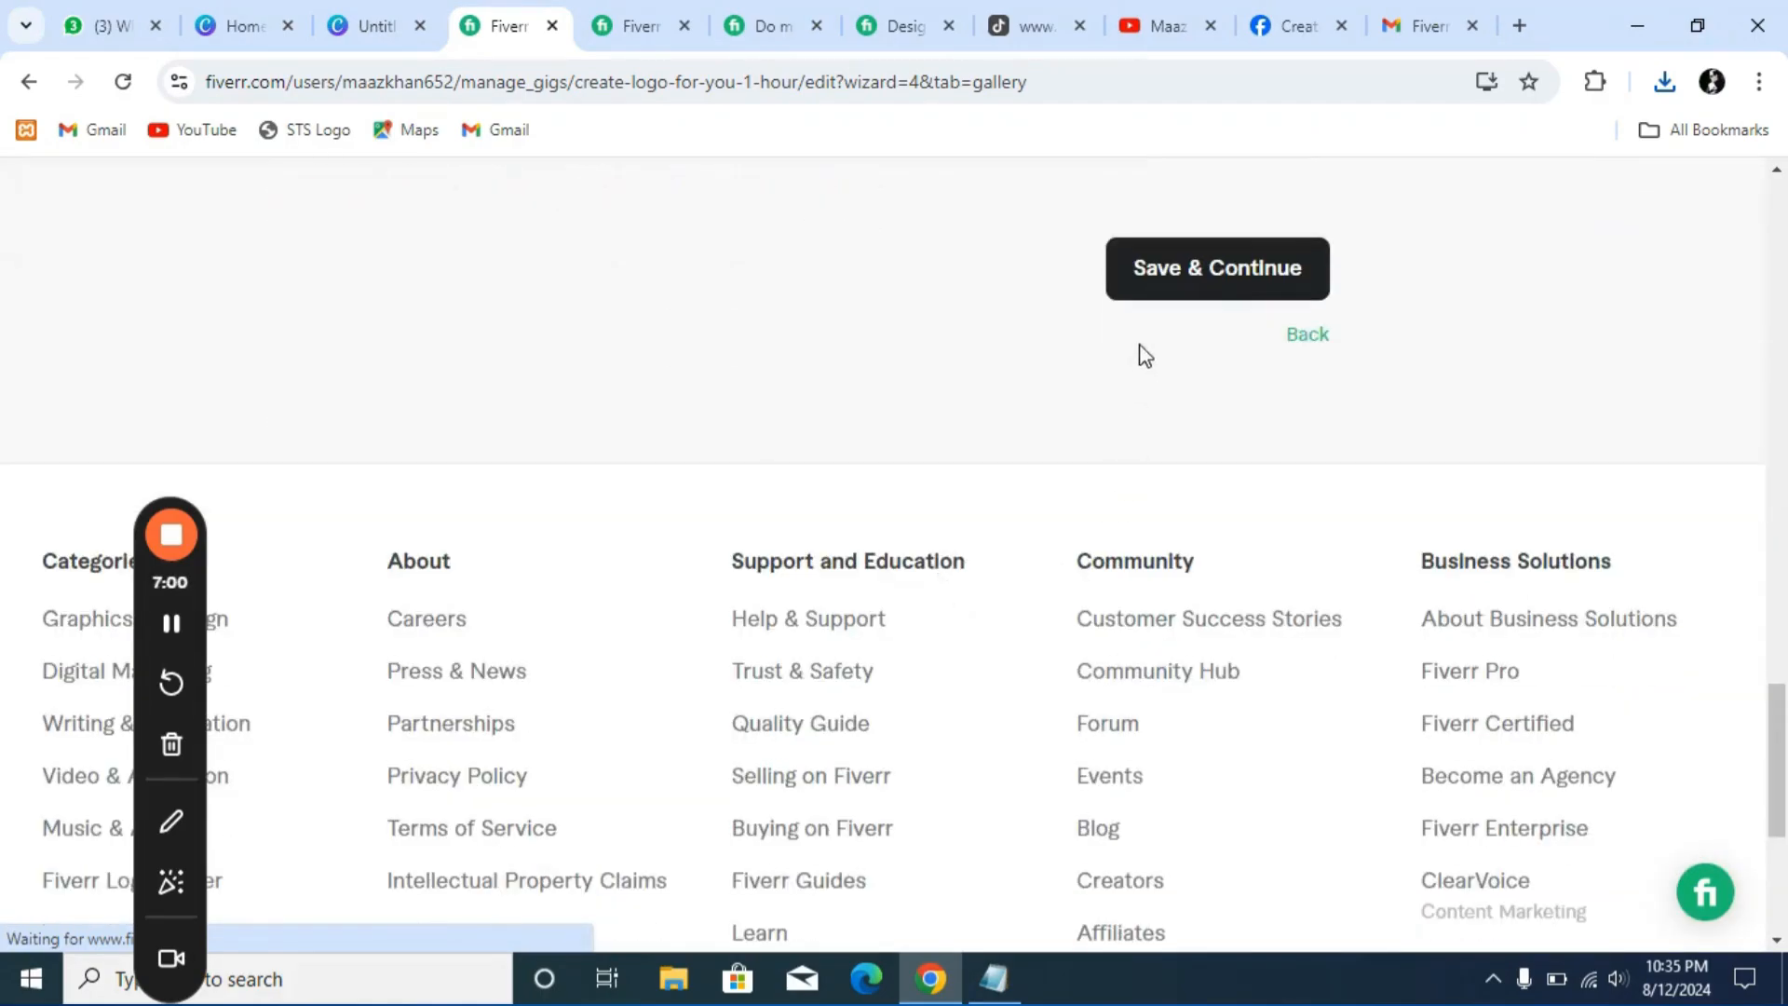
click(1185, 280)
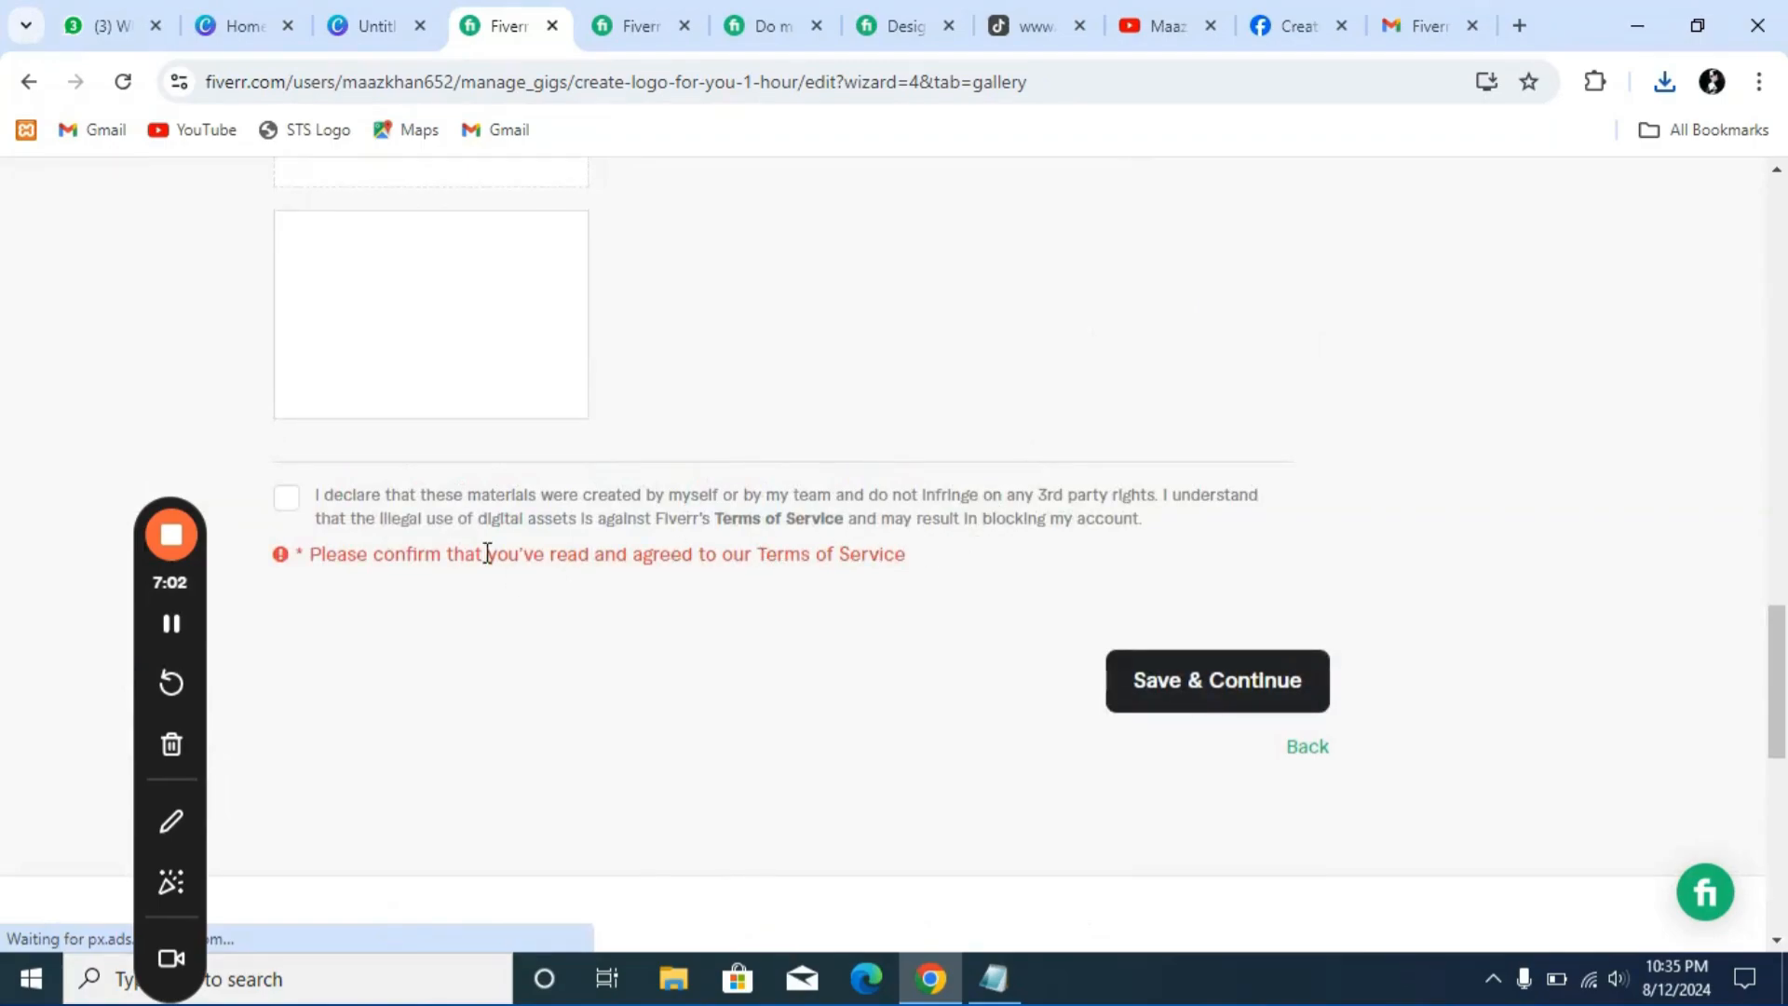
click(379, 522)
click(1233, 687)
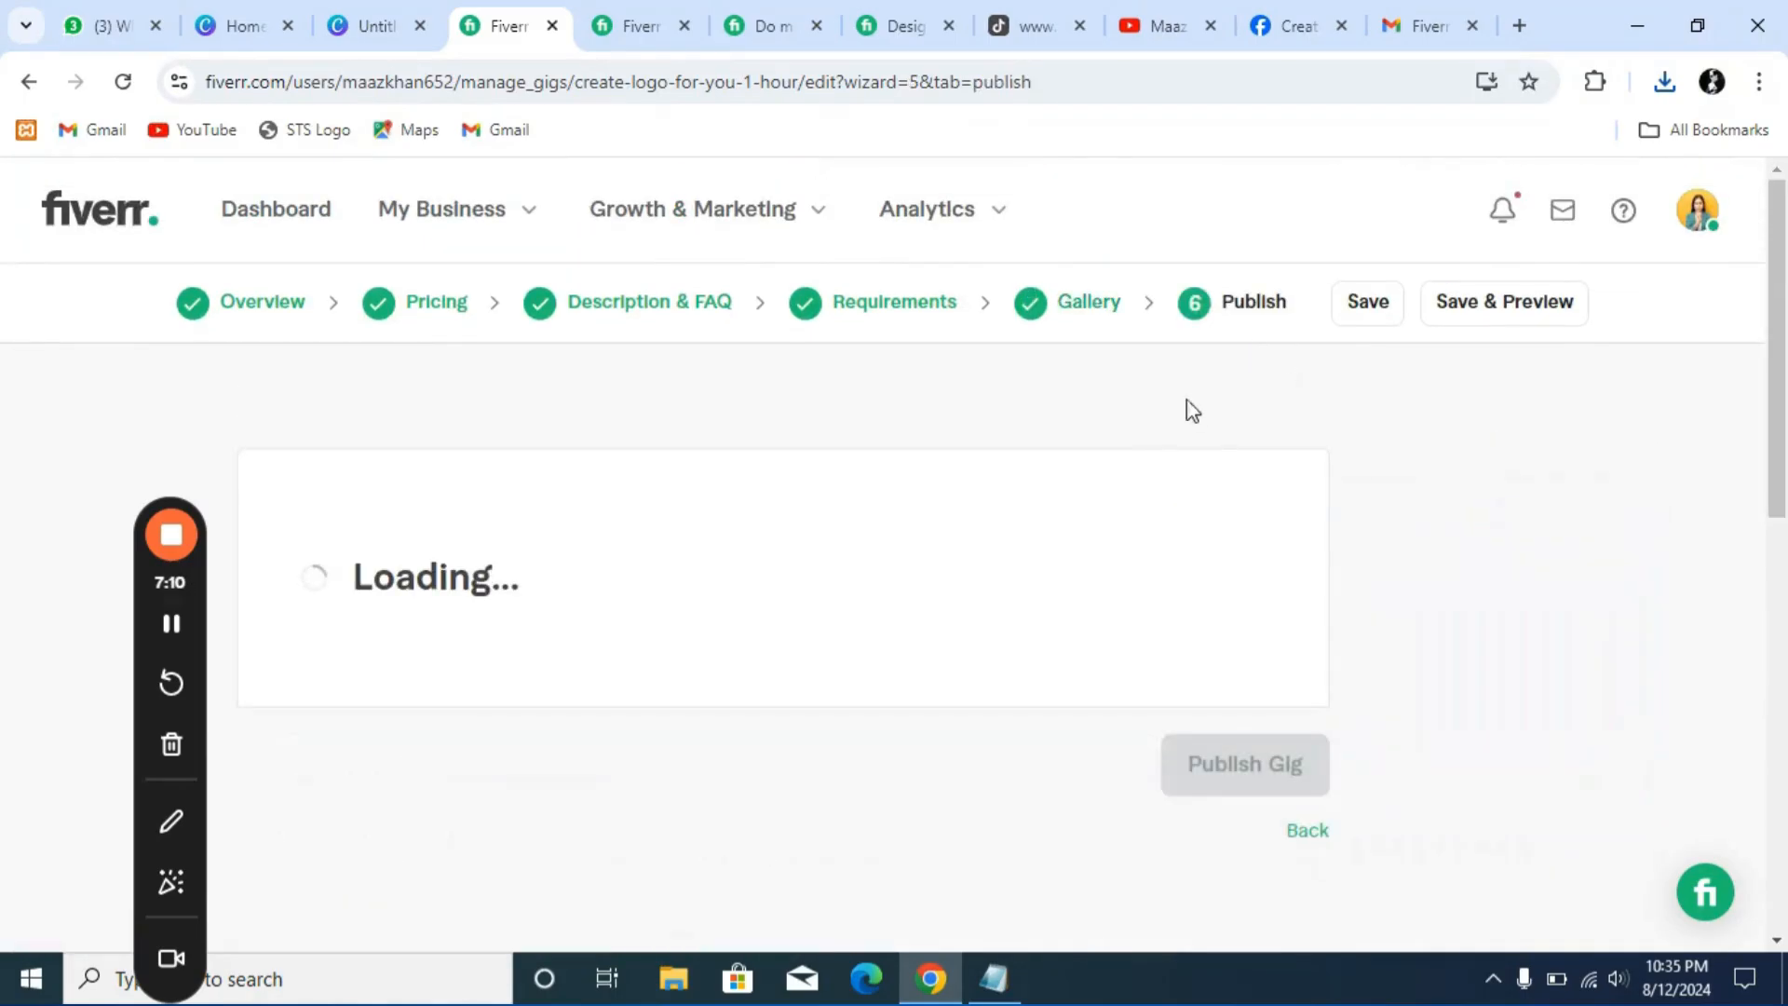
Publish the logo design gig
scroll(1229, 391, down, 7)
scroll(1146, 475, up, 3)
click(1283, 654)
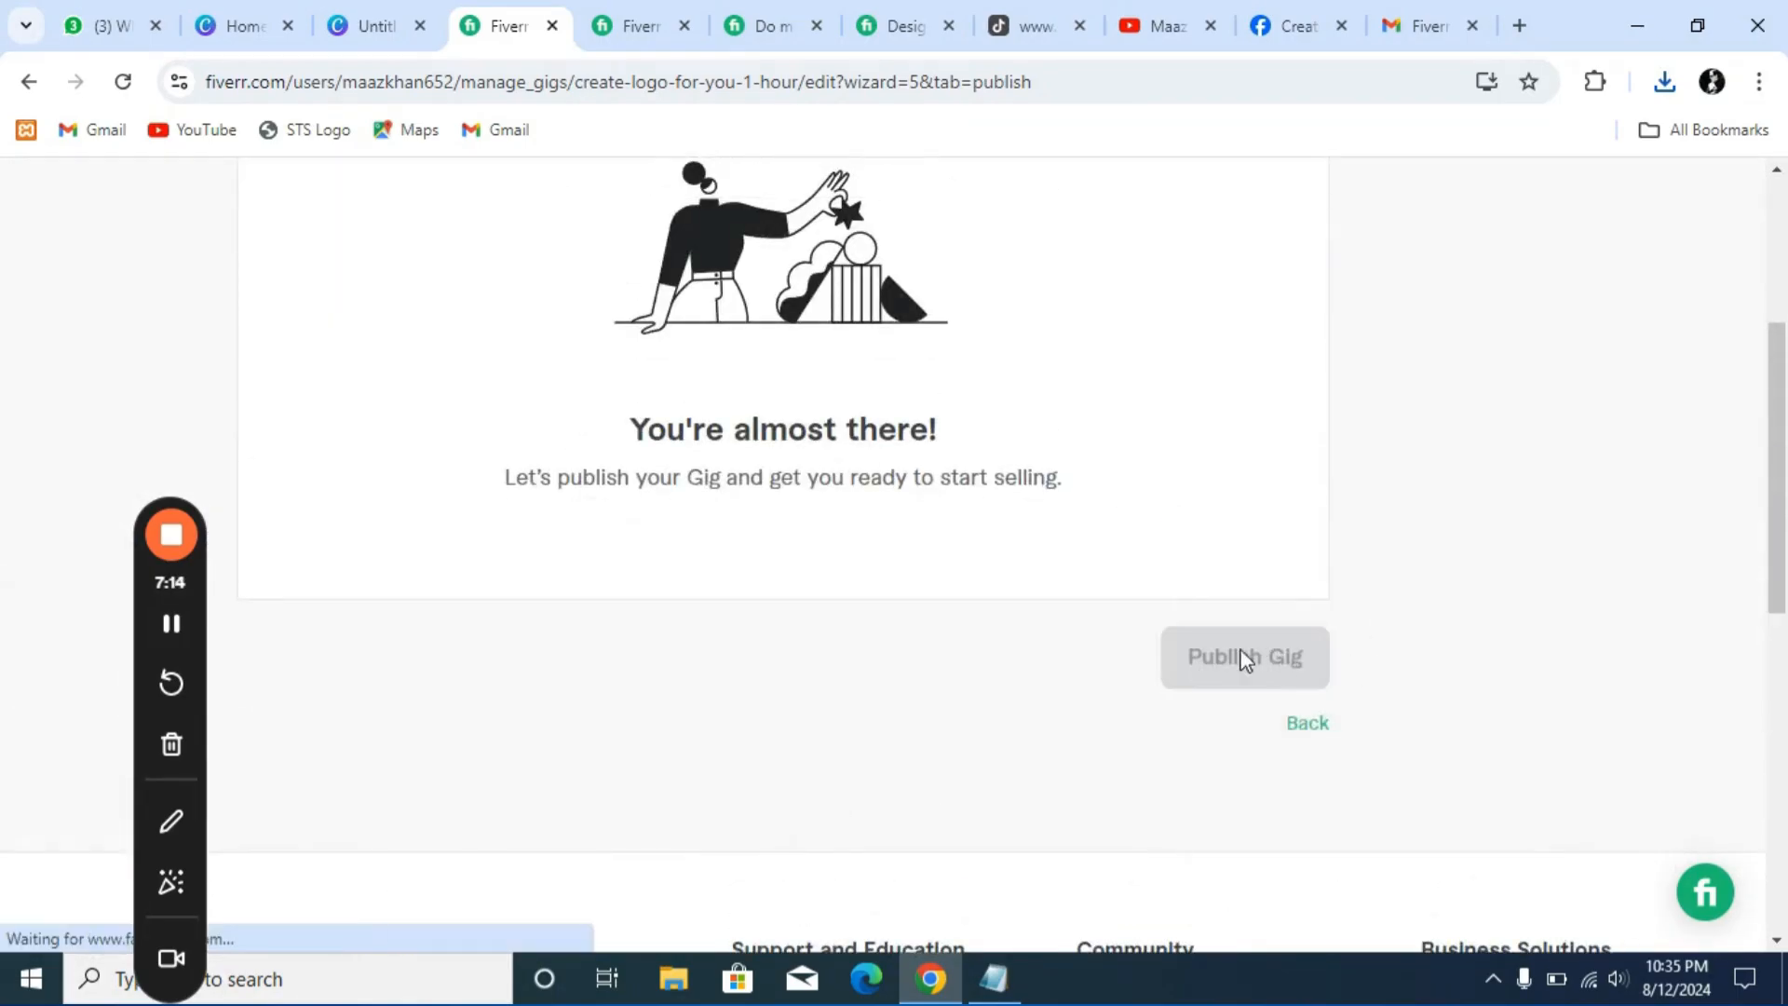
Look over the published gig's confirmation page, finish it, and review the list of active gigs
scroll(996, 678, down, 9)
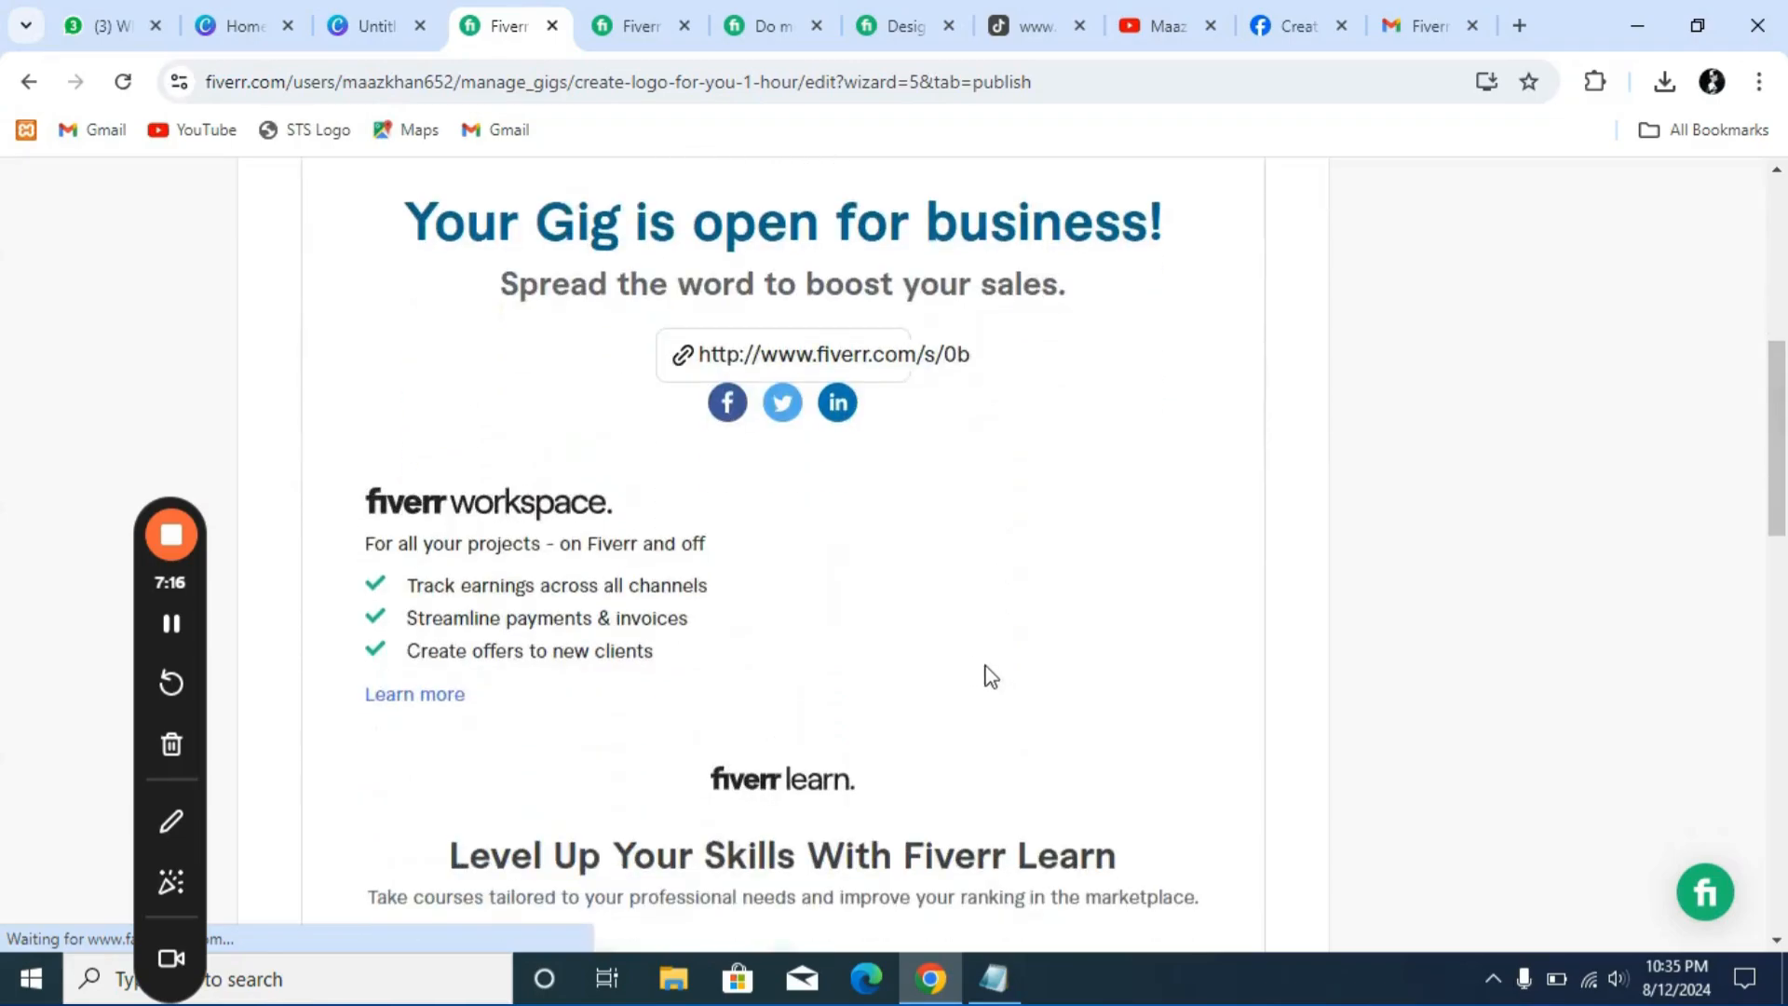
scroll(712, 624, up, 2)
scroll(712, 624, up, 2)
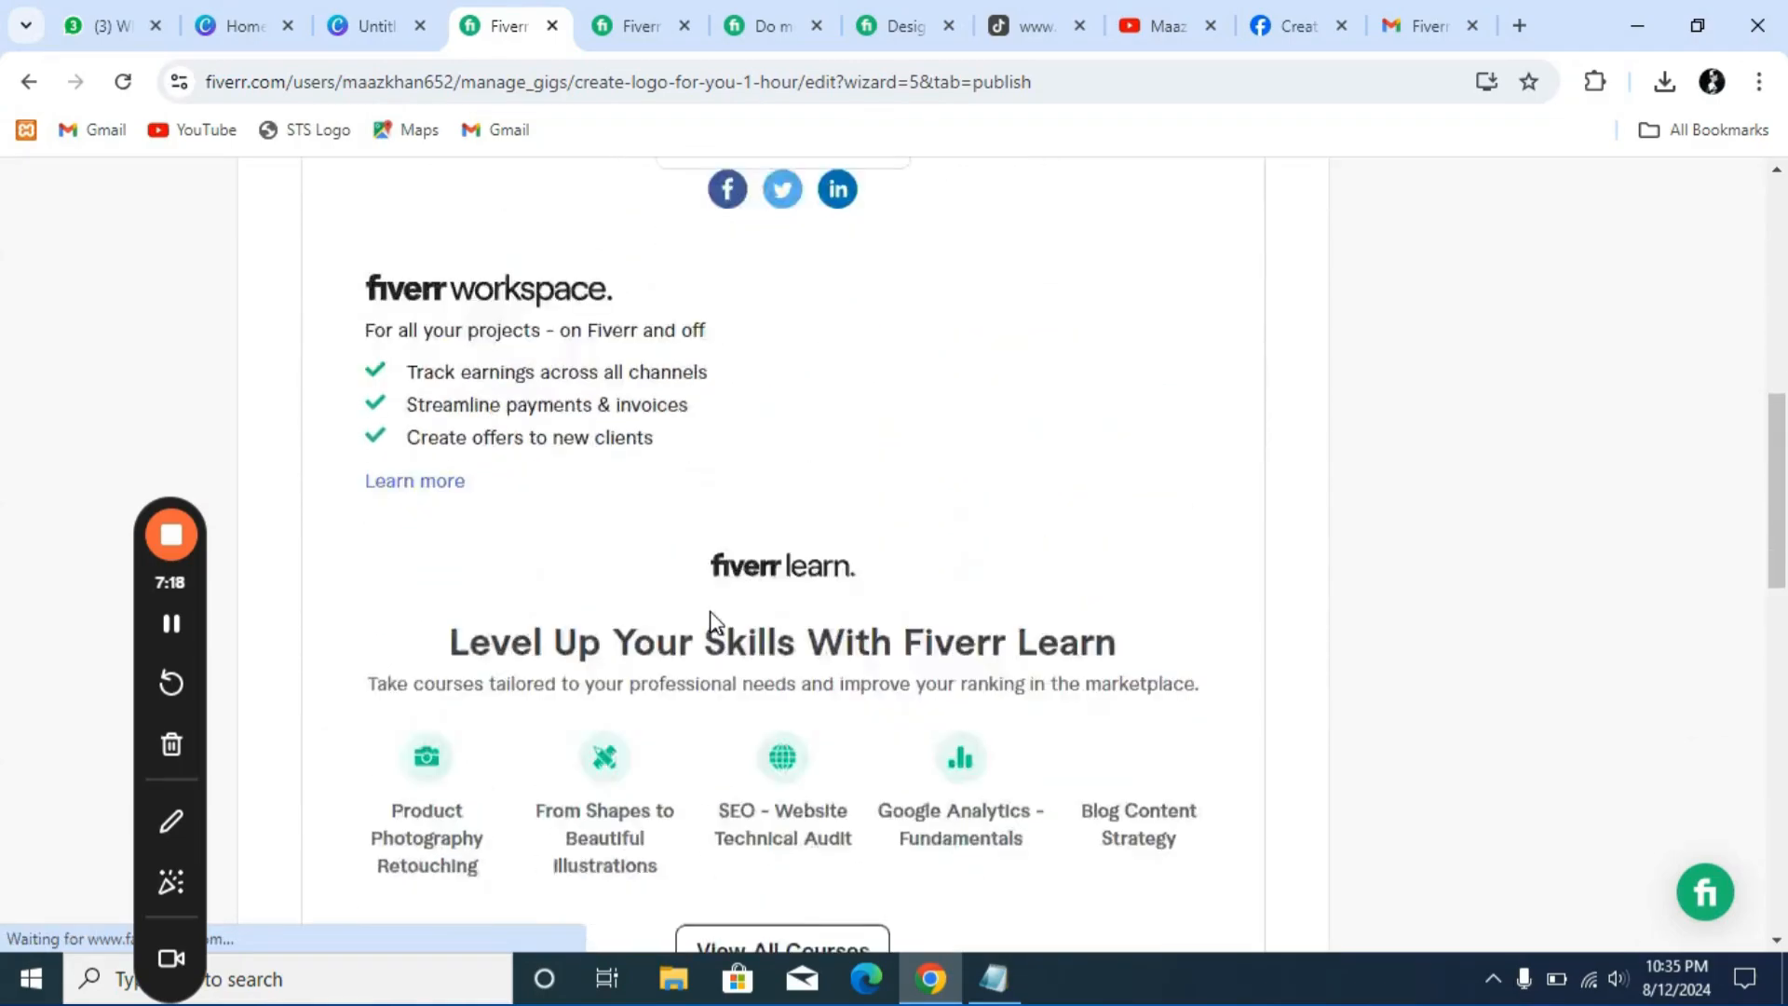
scroll(1020, 632, down, 1)
scroll(1020, 631, down, 3)
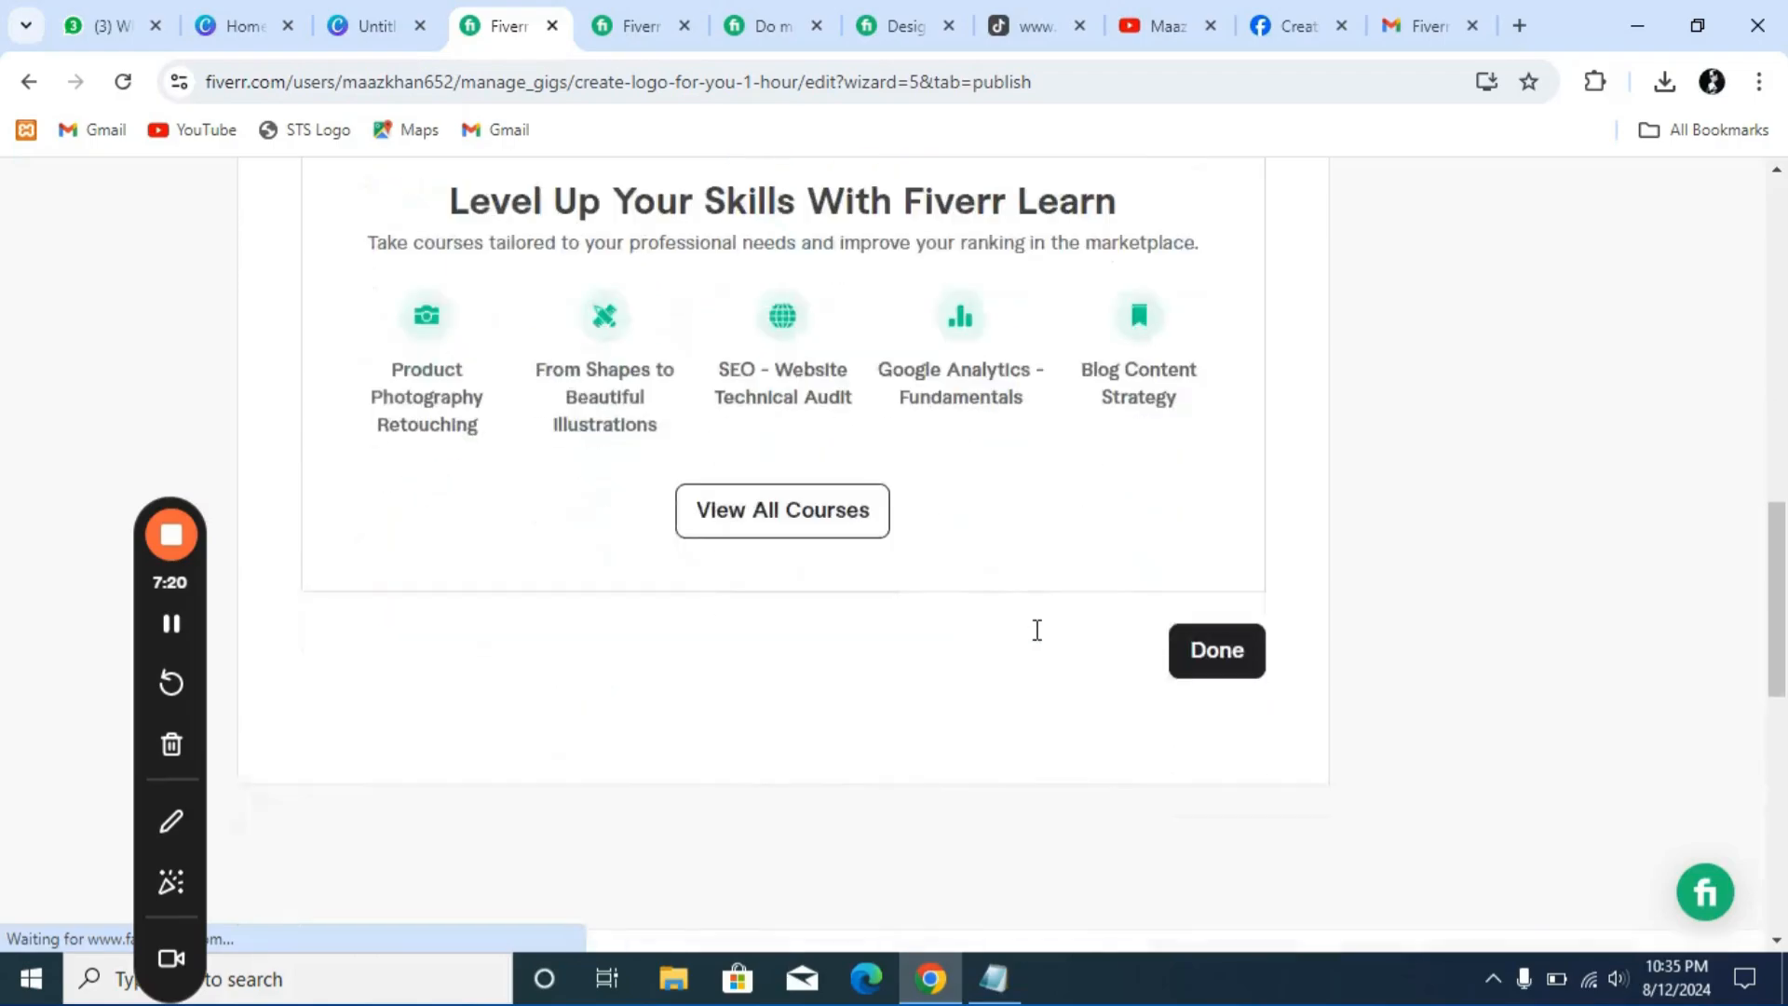
scroll(742, 491, up, 4)
scroll(742, 491, down, 4)
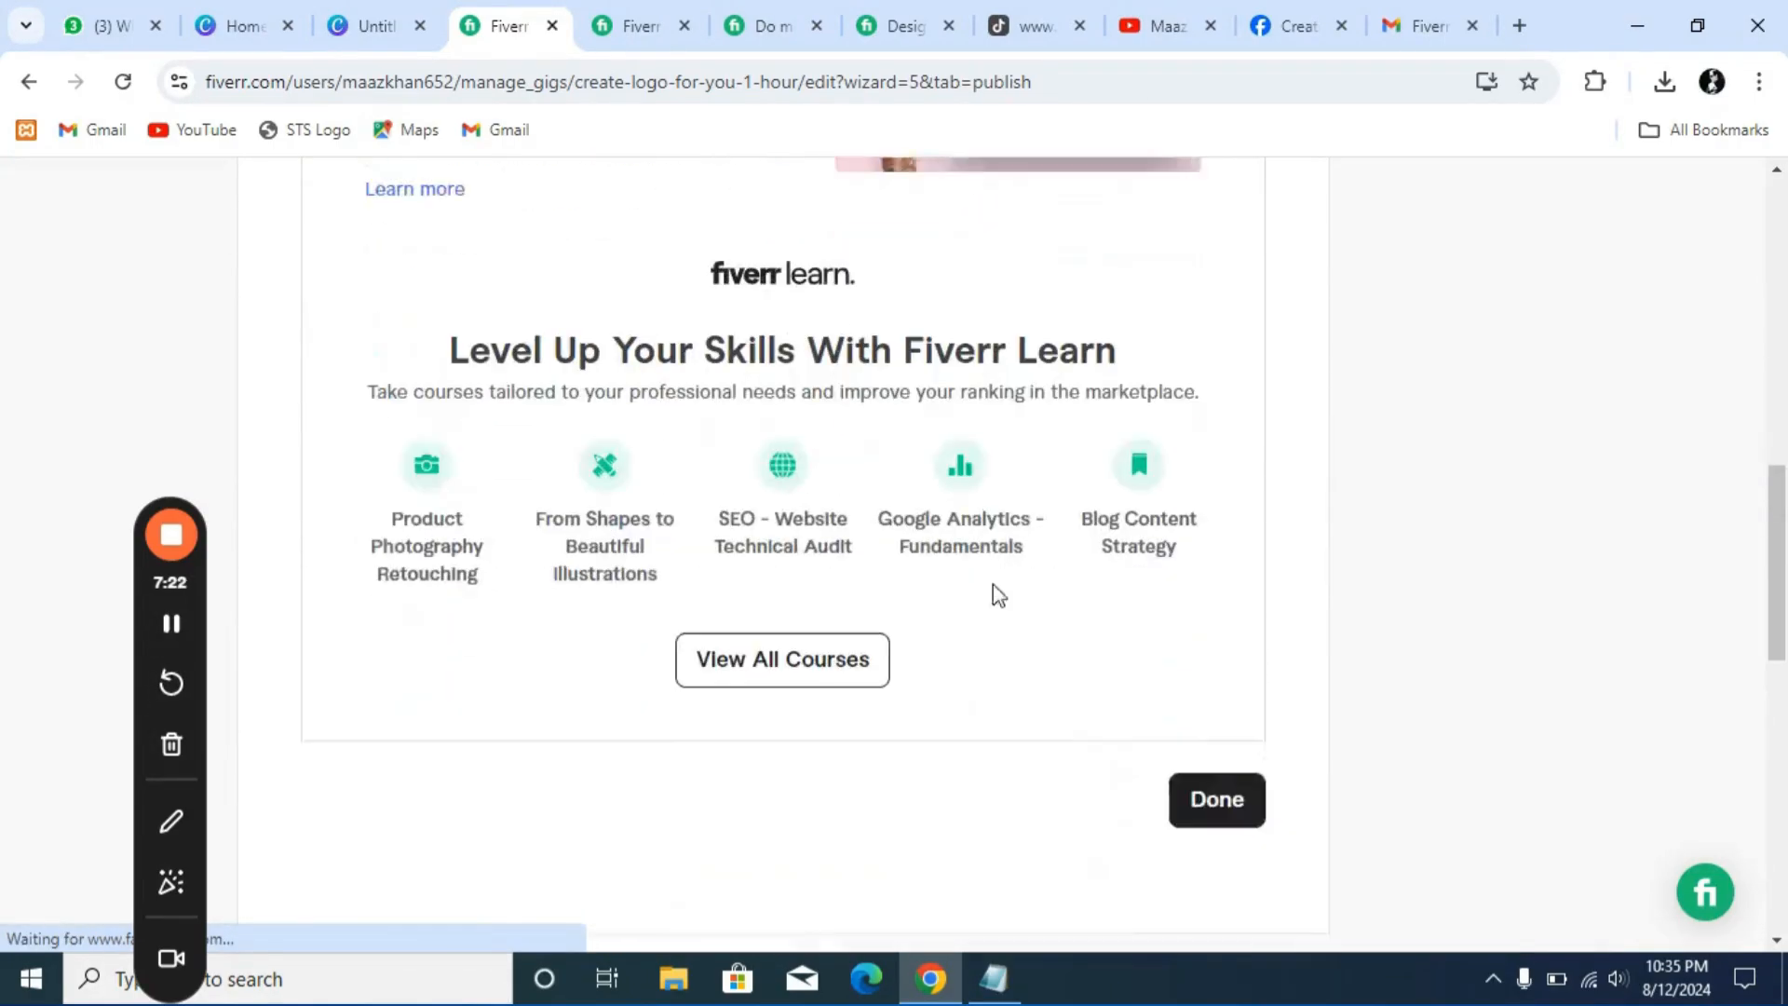
click(1200, 782)
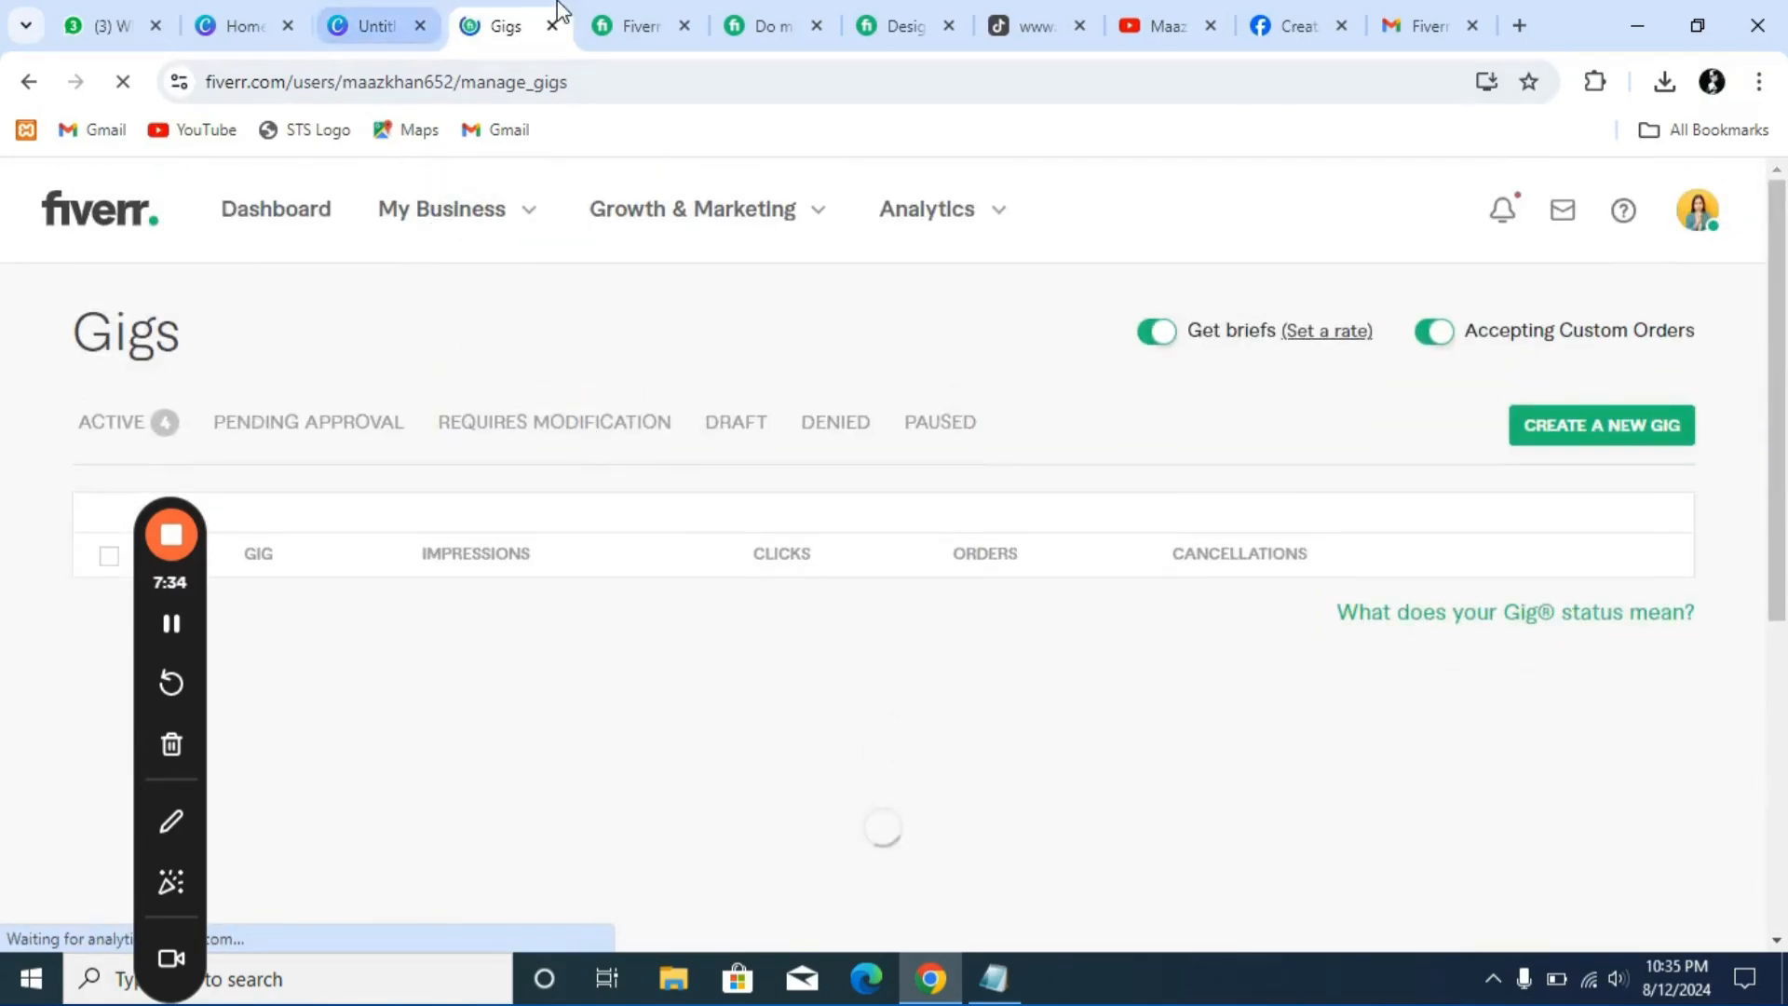
scroll(527, 771, down, 2)
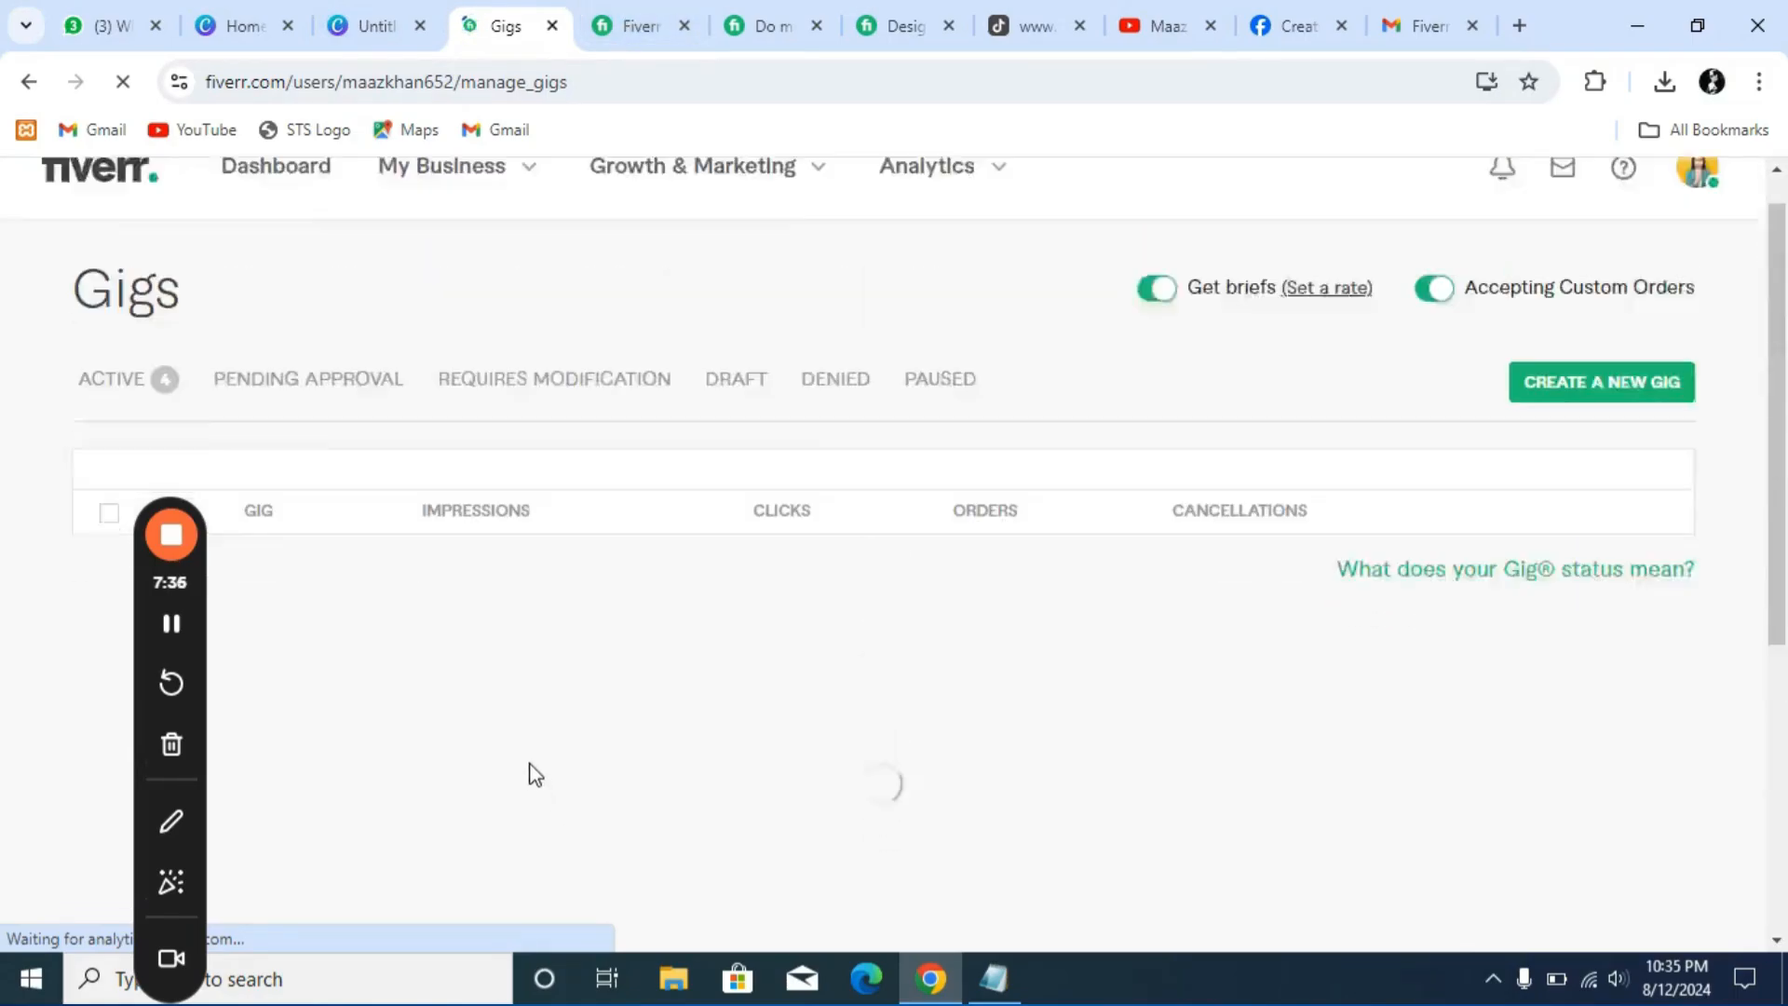
scroll(529, 770, up, 2)
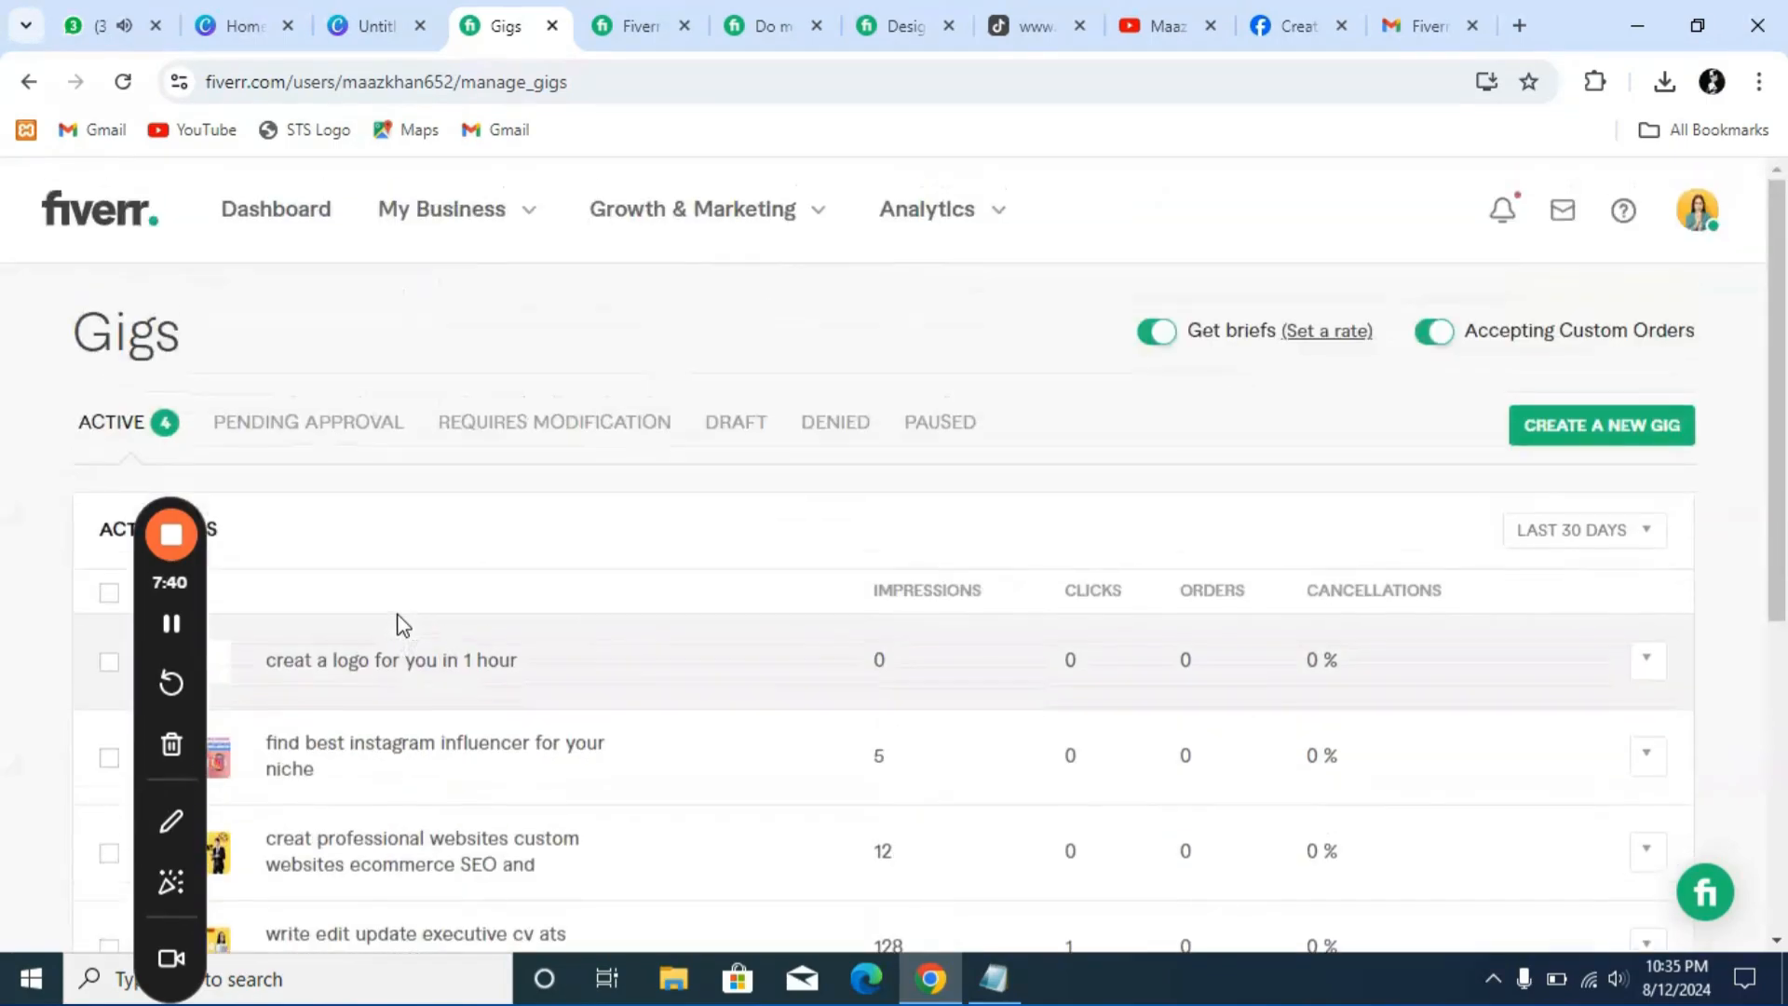
scroll(399, 626, down, 2)
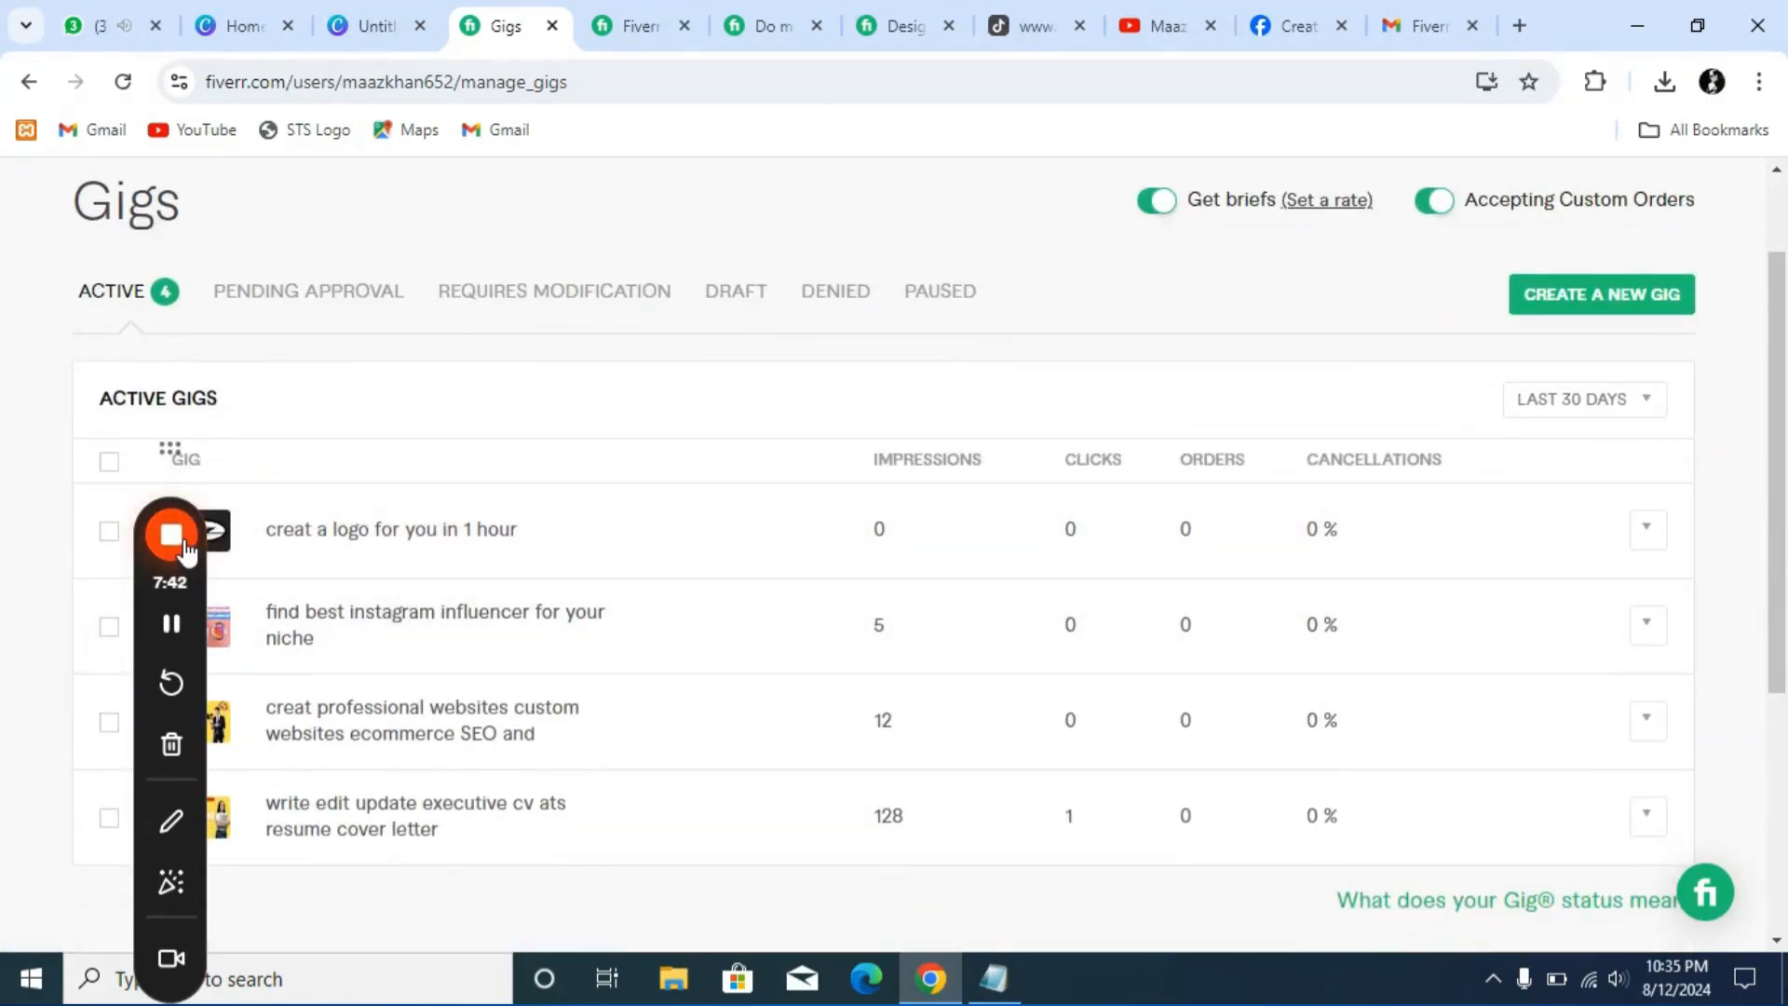